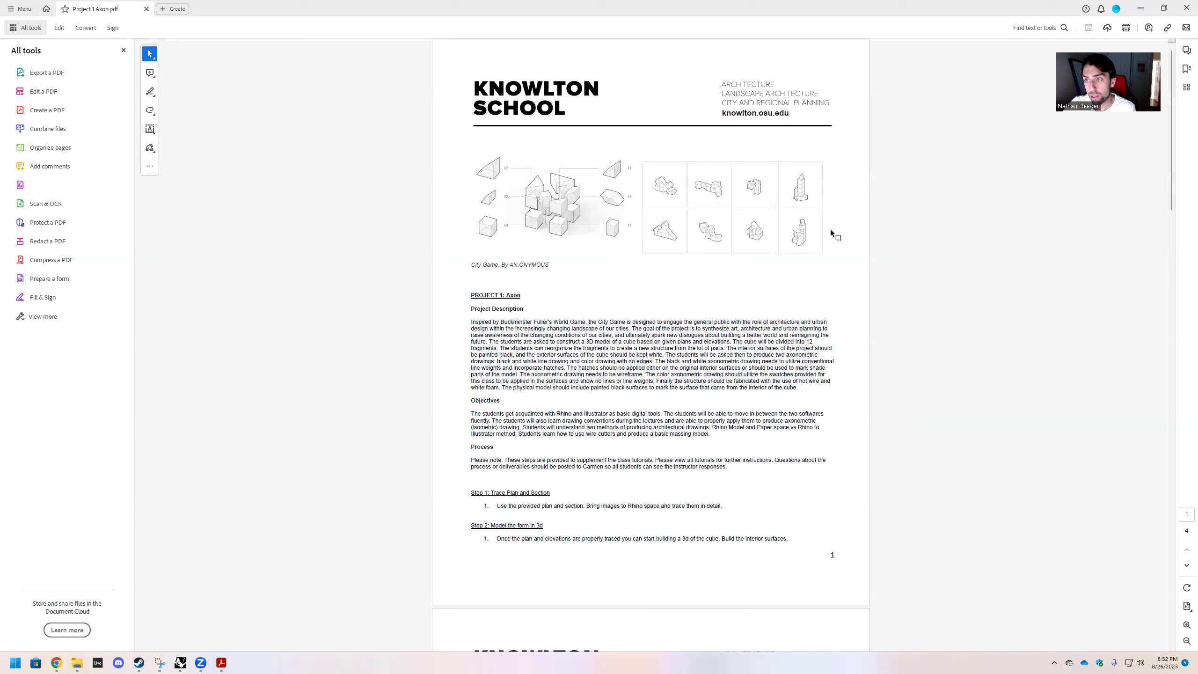
Step: Read the project description's requirements for the cube's black interior and white exterior surfaces, and switch to the Rhino model
scroll(629, 312, "down", 1)
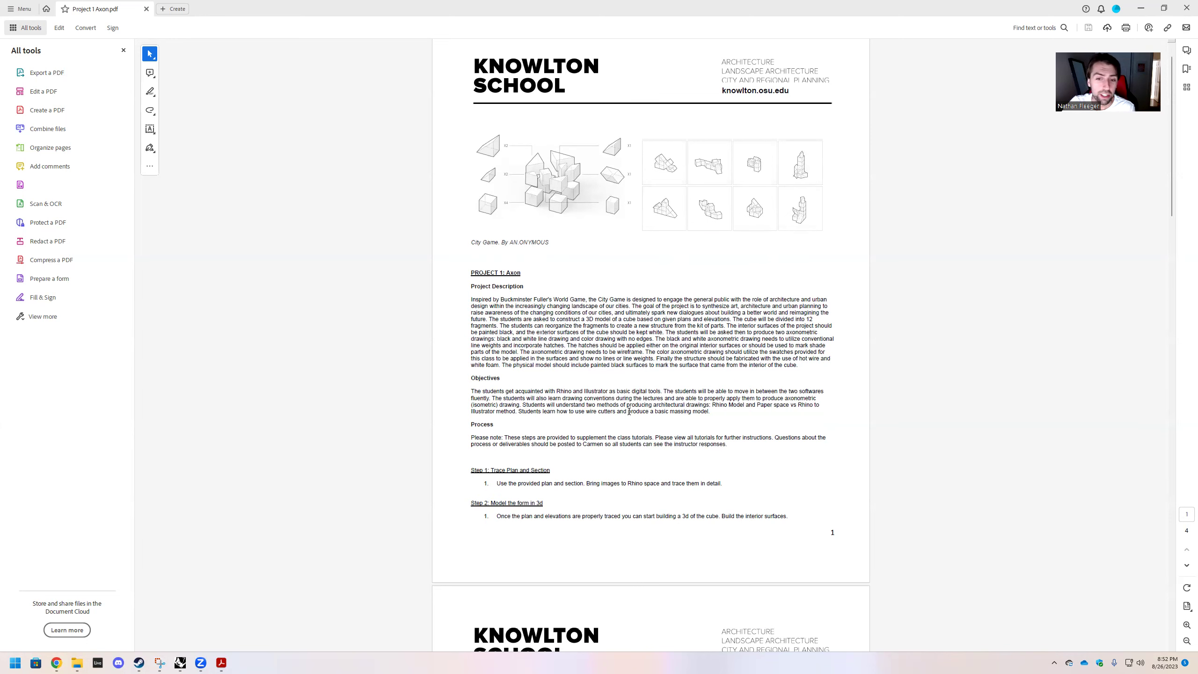
scroll(628, 411, "down", 1)
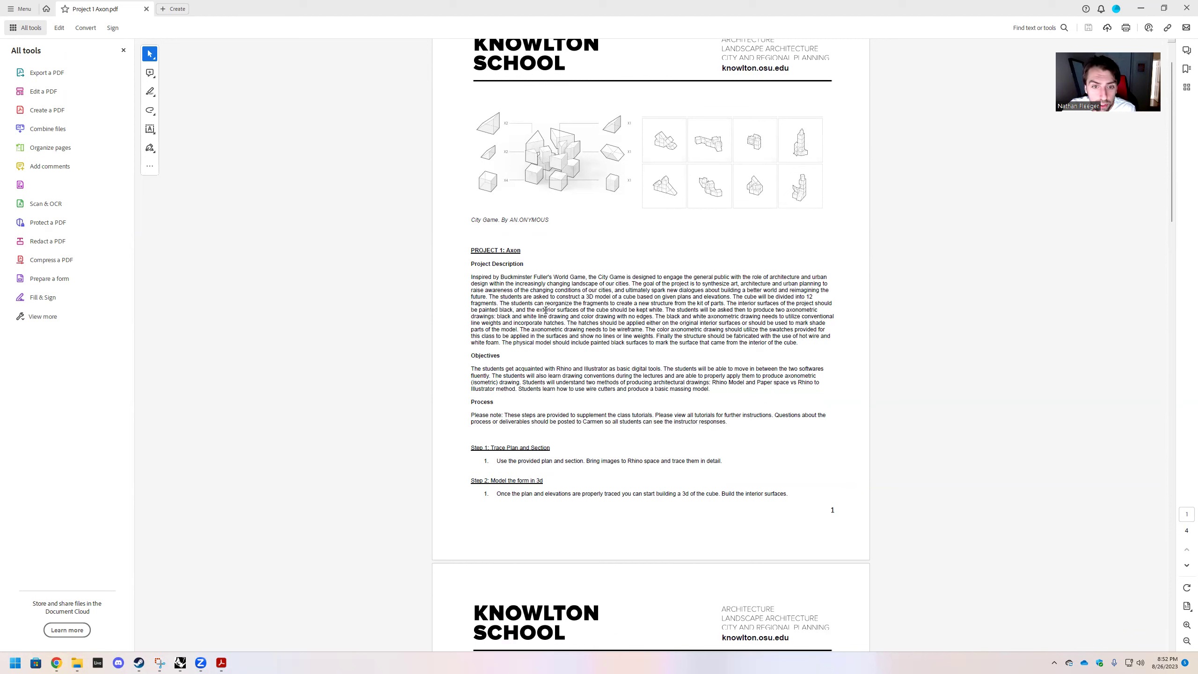
left_click_drag(517, 311, 663, 310)
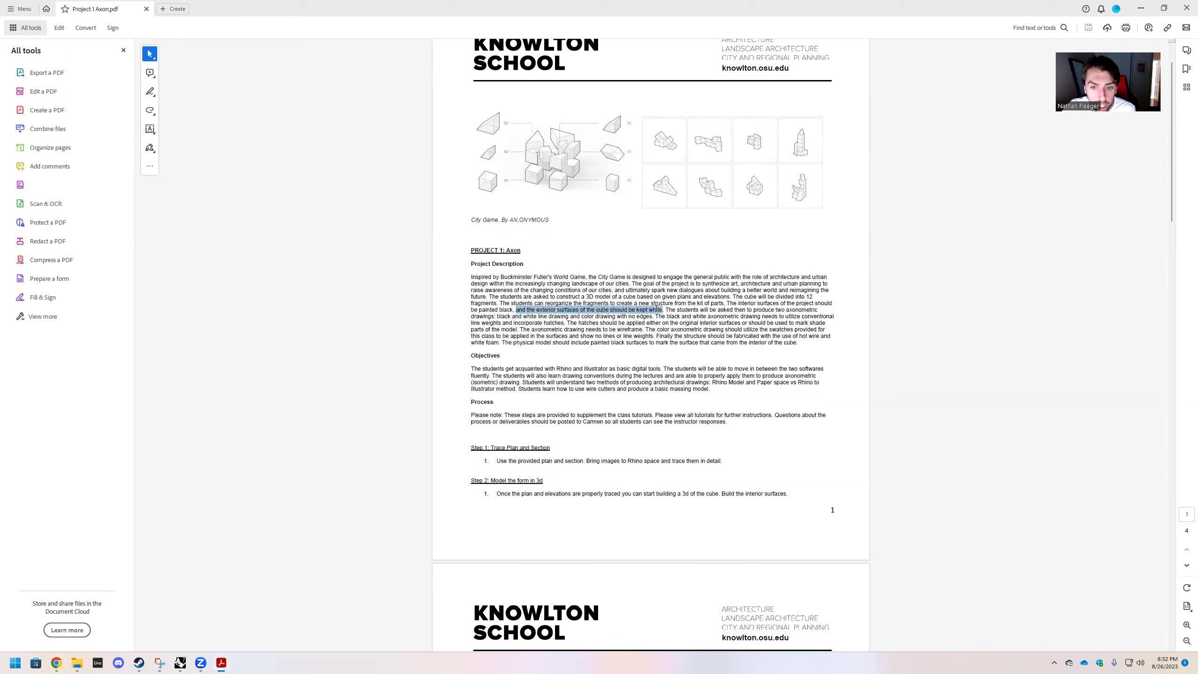
left_click(728, 305)
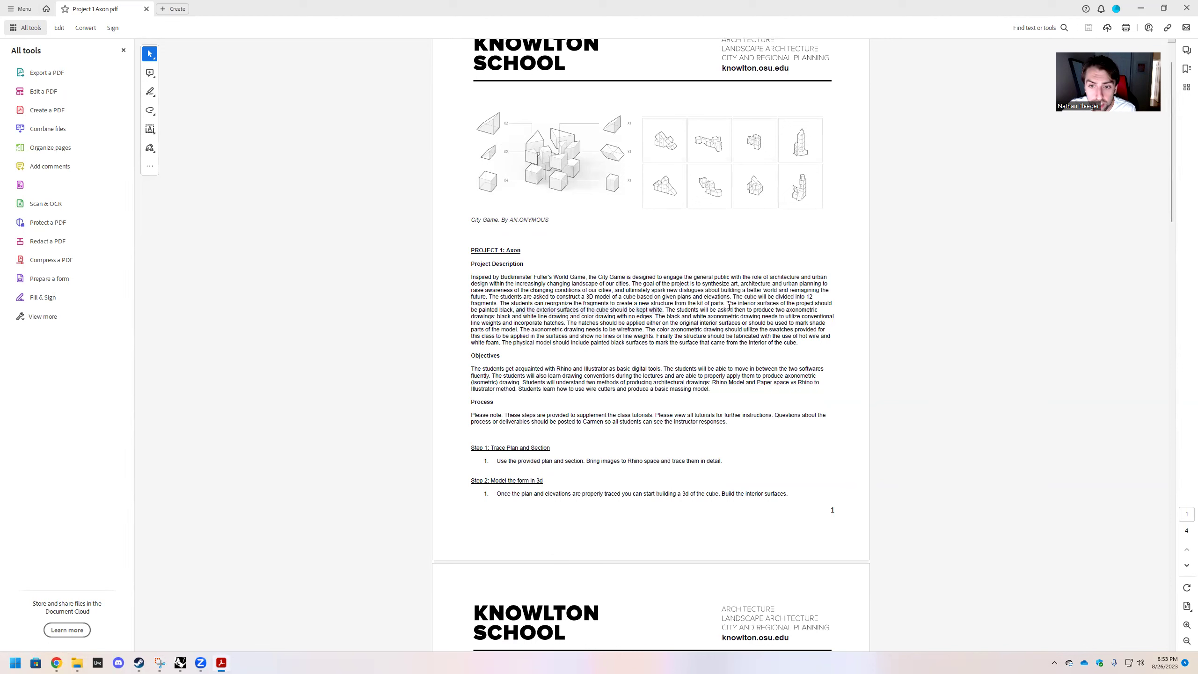
mouse_move(728, 304)
left_mouse_down()
mouse_move(824, 306)
mouse_move(516, 310)
left_mouse_up()
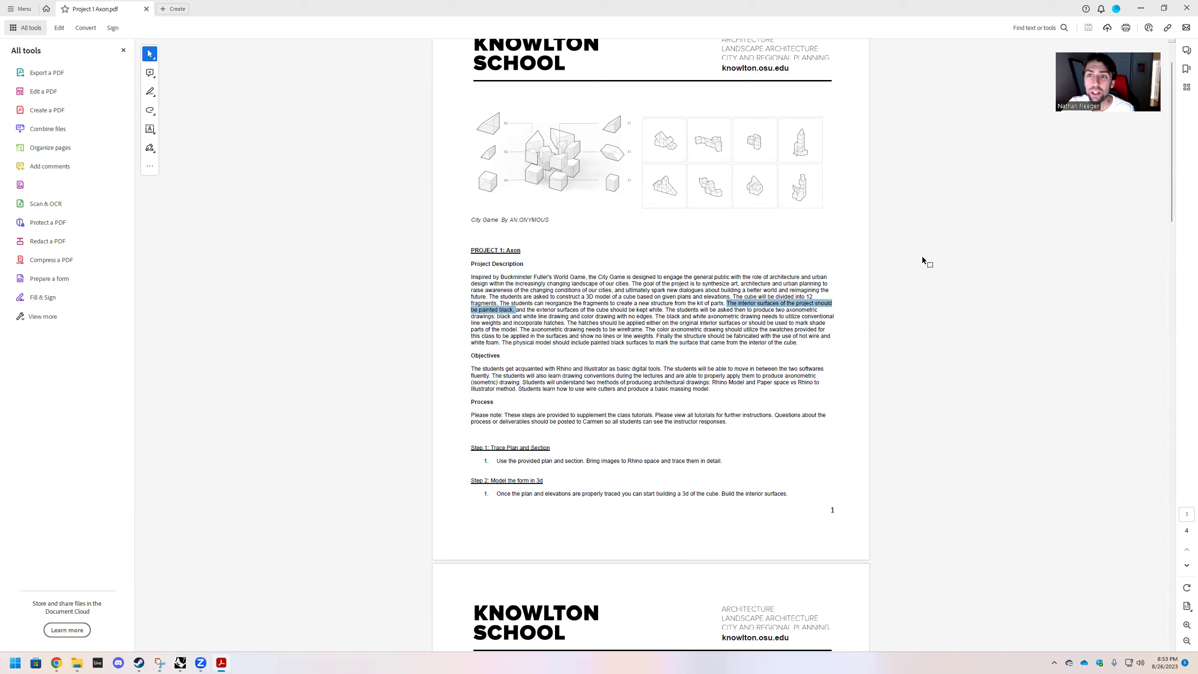
left_click(1140, 8)
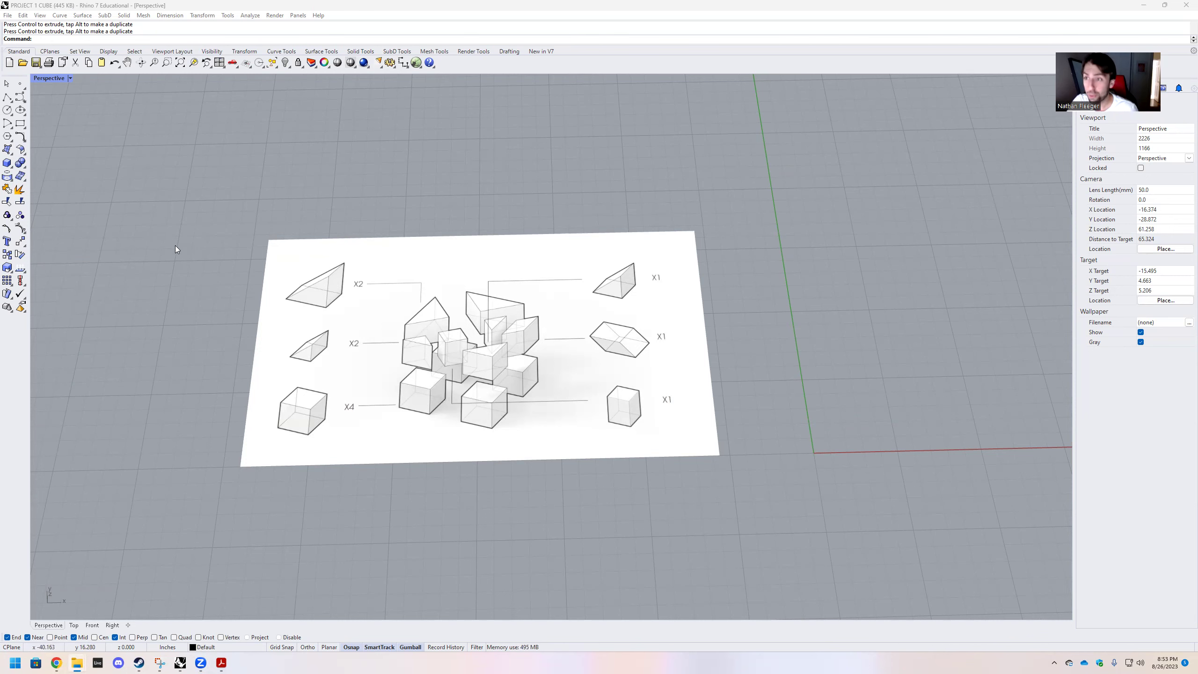
Step: Turn on grid snapping and draw an 8 by 8 inch square on the ground plane from the origin
scroll(331, 354, "down", 2)
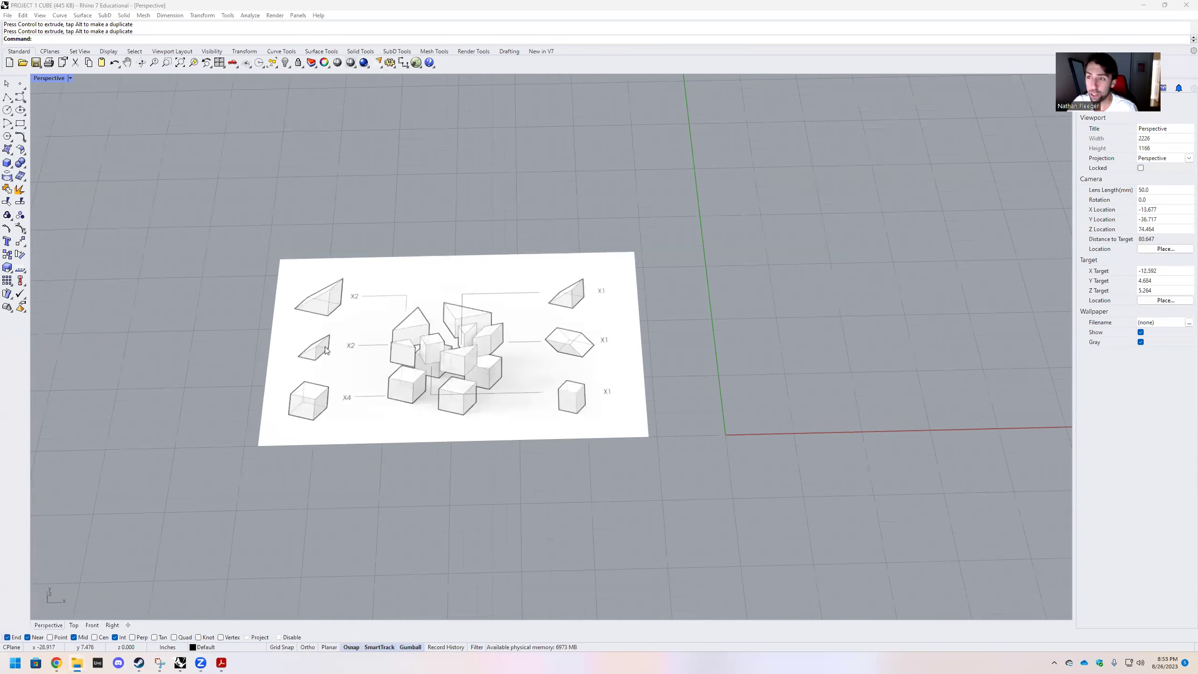
left_click(21, 124)
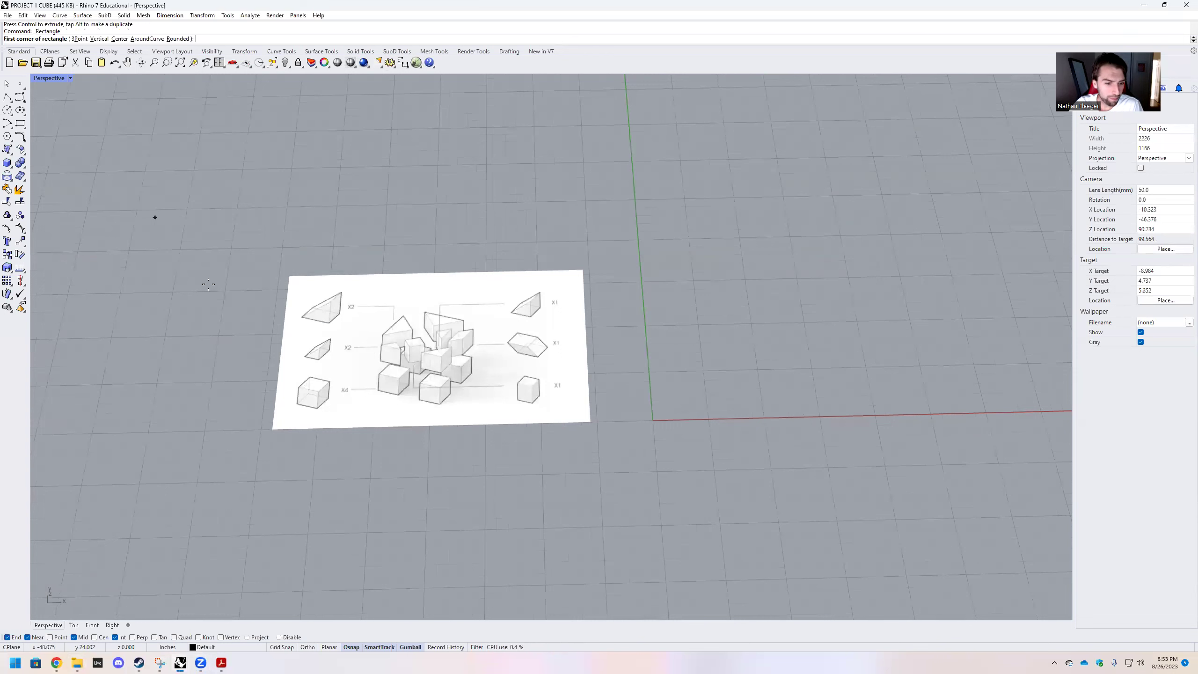
left_click(277, 648)
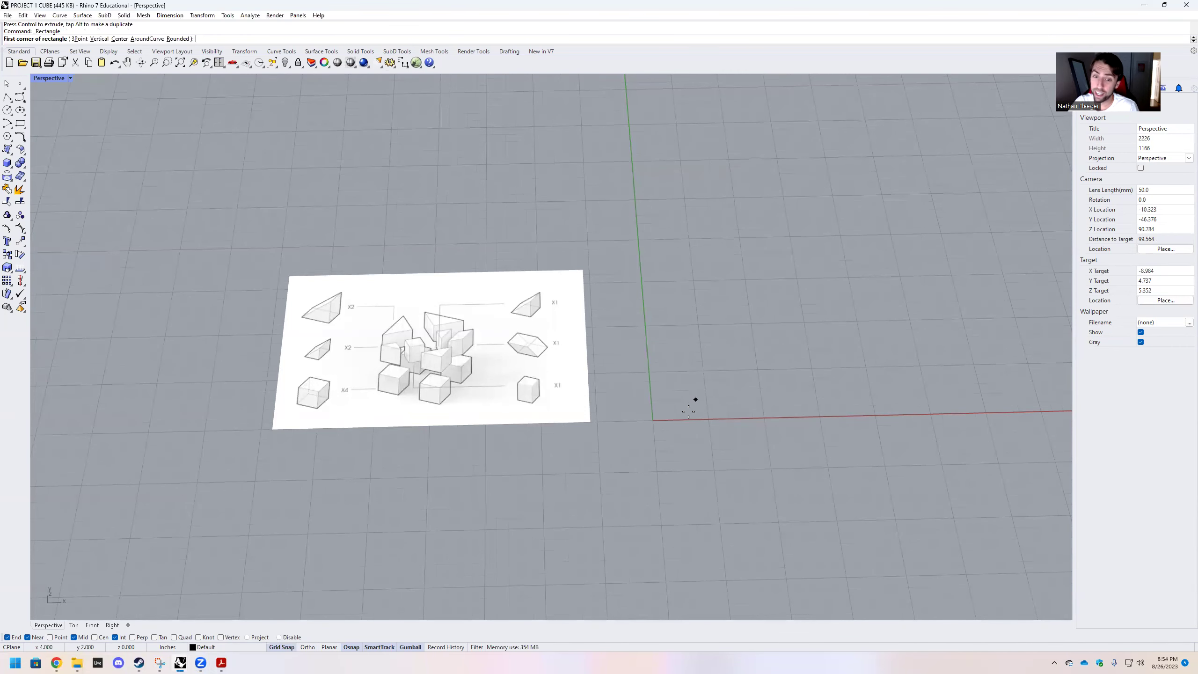
scroll(689, 407, "down", 2)
scroll(752, 384, "down", 3)
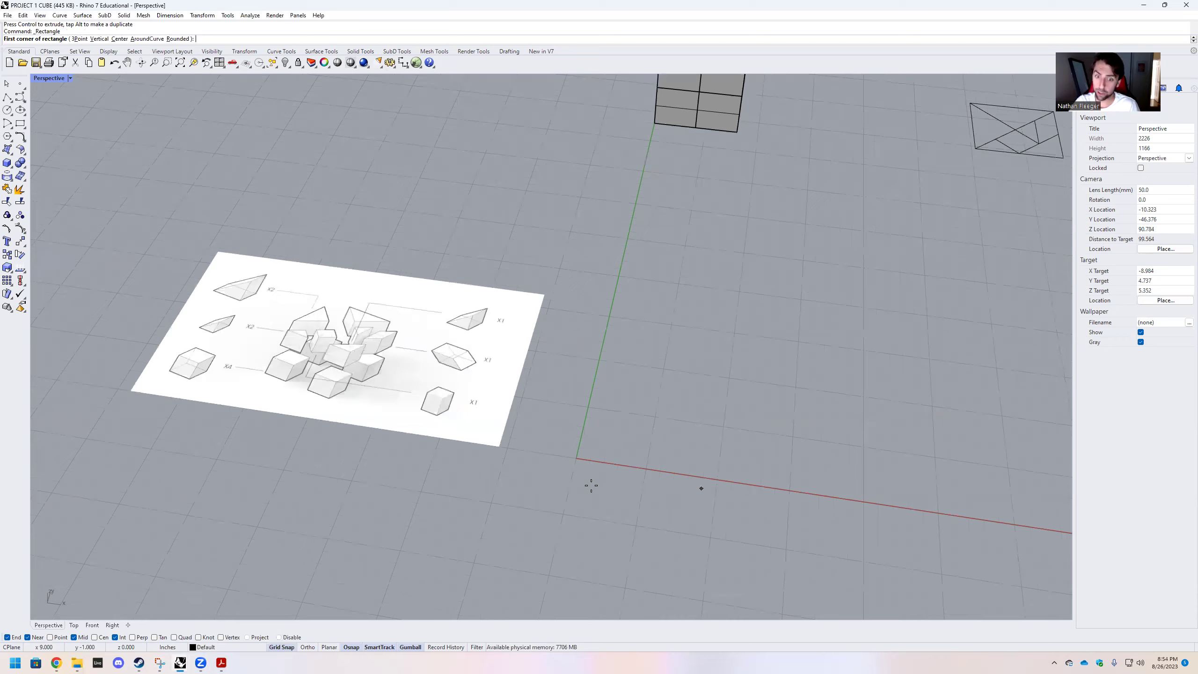
scroll(586, 486, "up", 5)
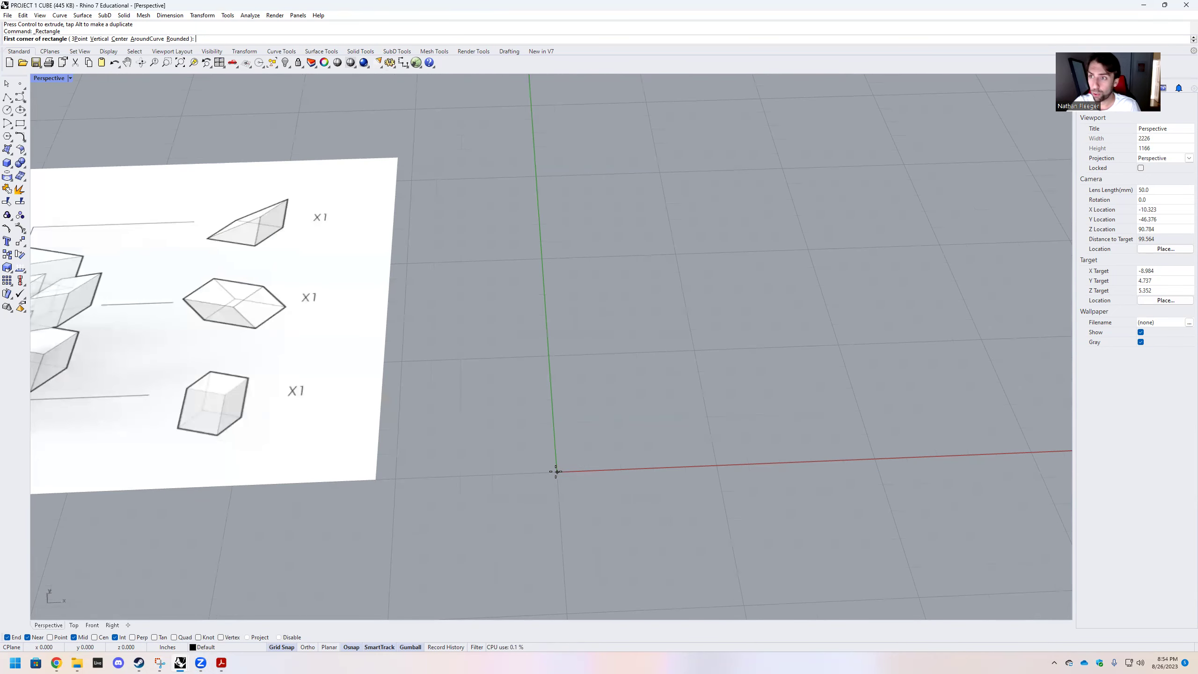
left_click(556, 472)
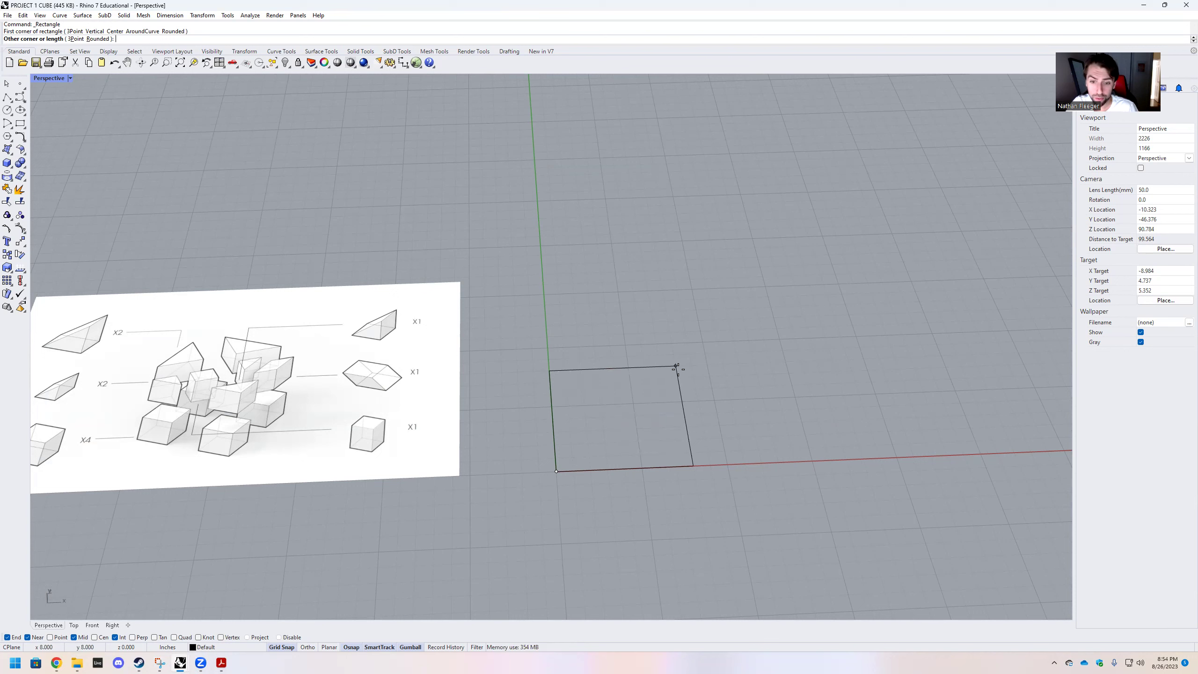
left_click(677, 366)
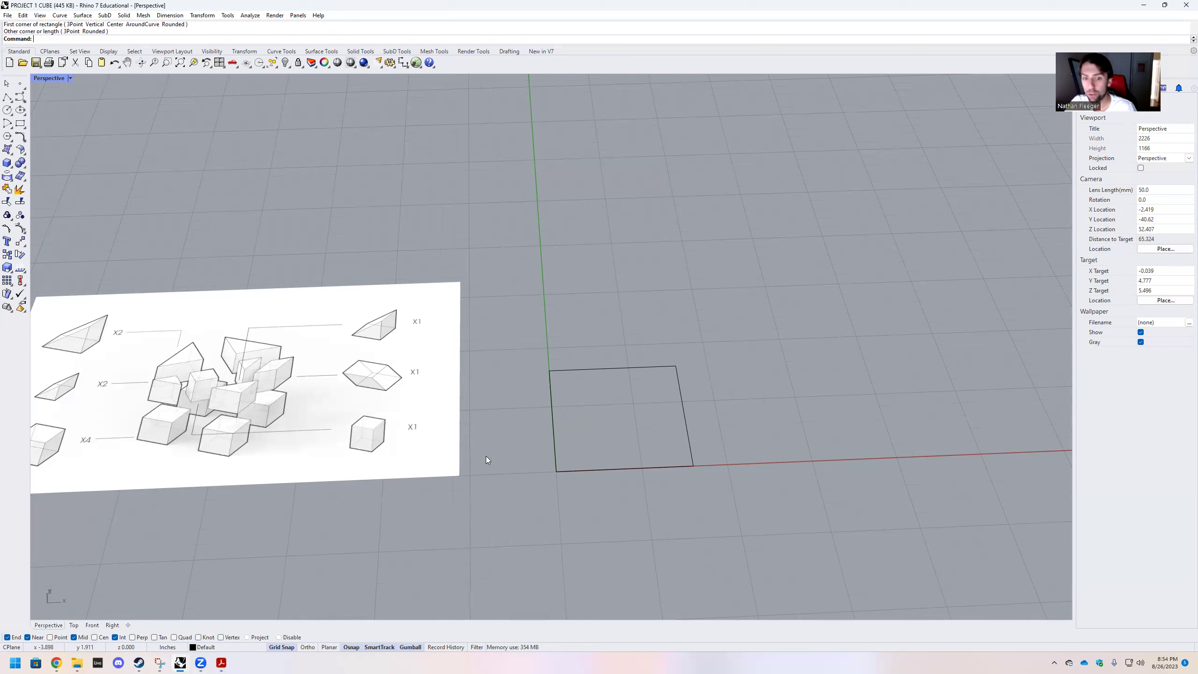
Step: Draw a polyline across the square joining the midpoints of its front and back edges
scroll(553, 412, "down", 2)
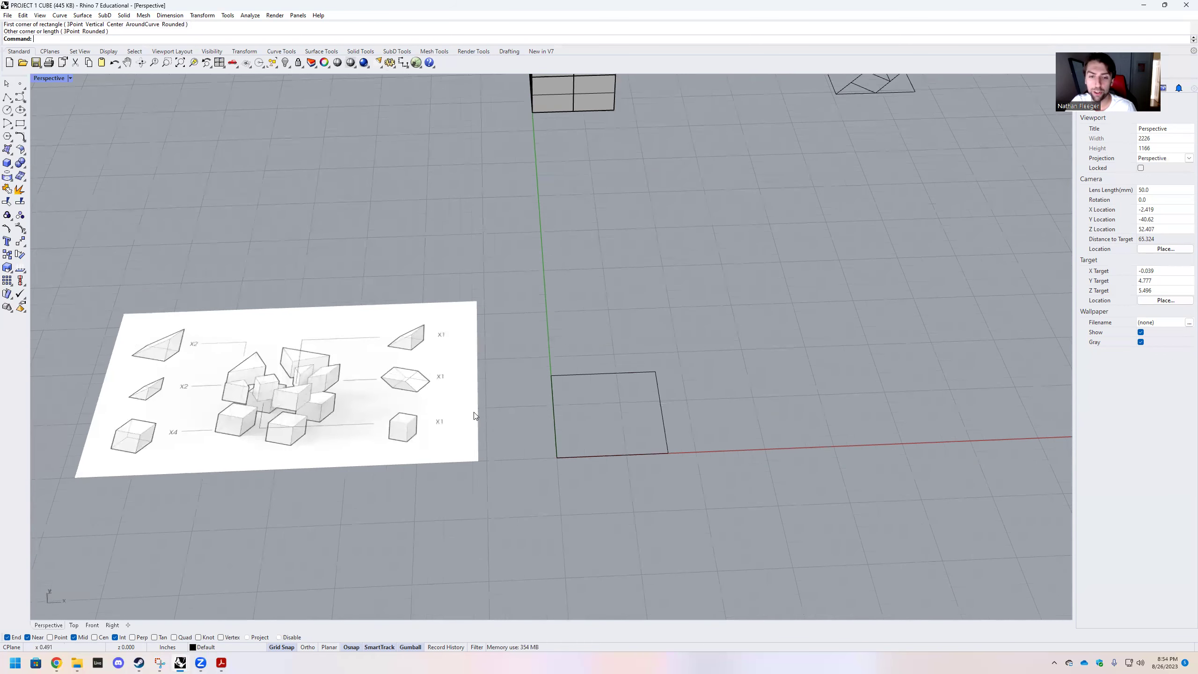
right_click_drag(603, 407, 555, 404, "shift")
scroll(613, 407, "up", 2)
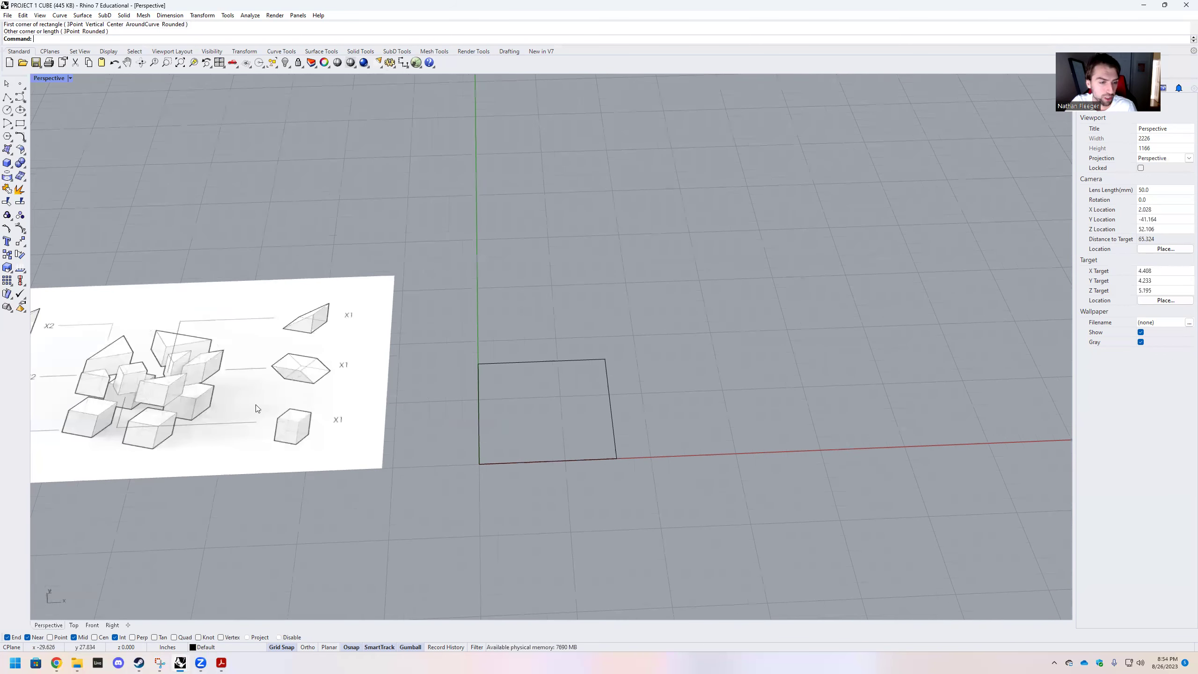
scroll(210, 414, "down", 2)
scroll(176, 425, "up", 5)
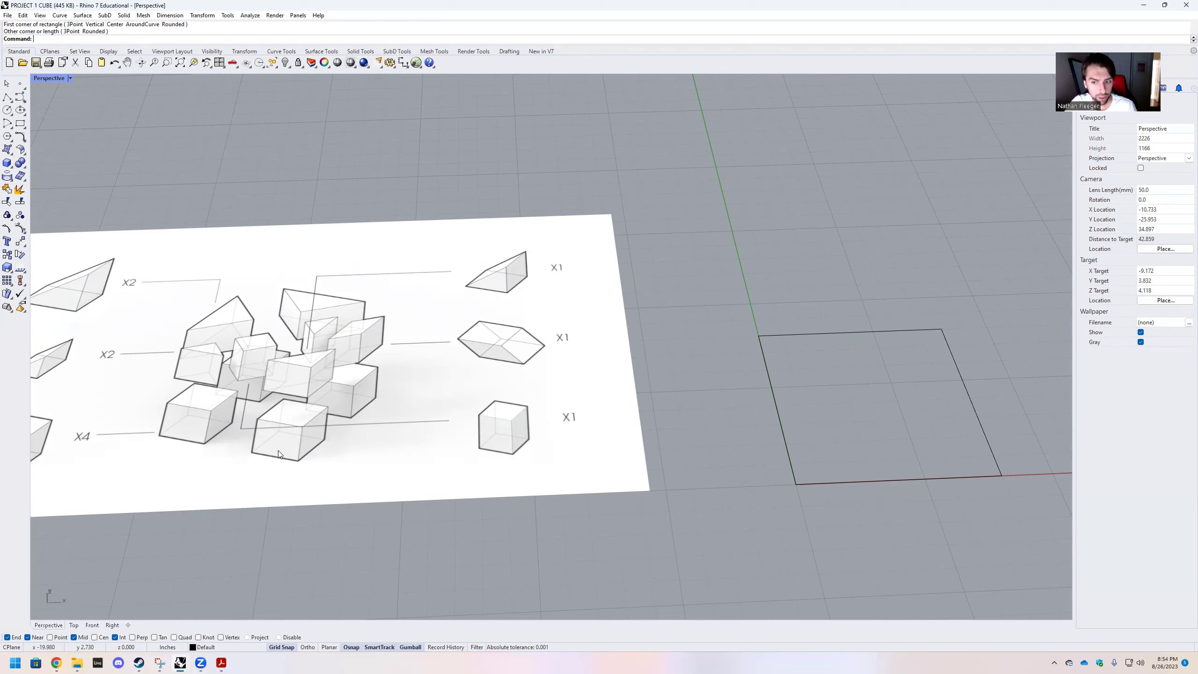
scroll(240, 430, "down", 6)
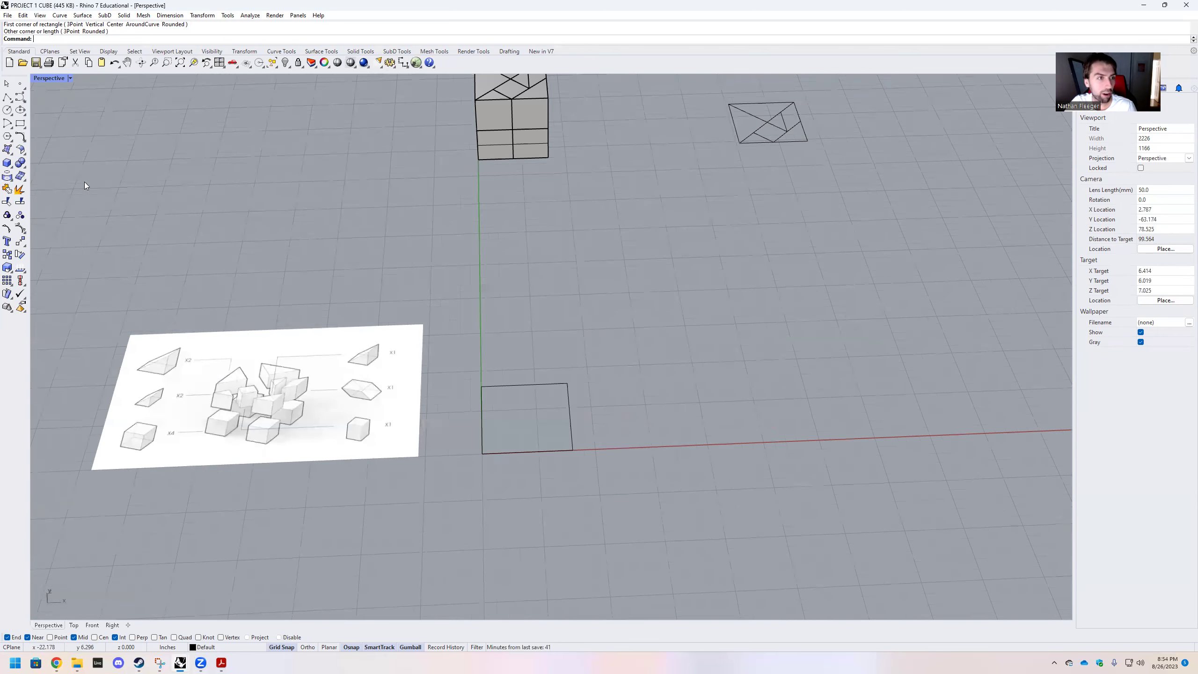
left_click(7, 98)
scroll(526, 448, "up", 4)
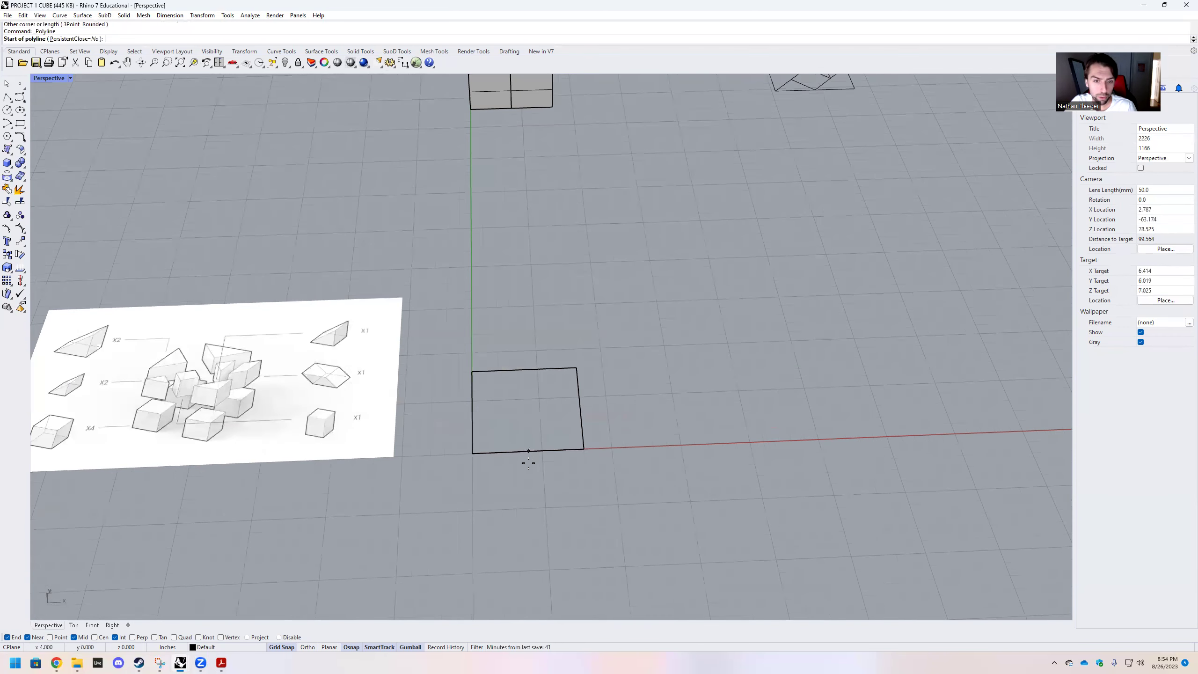
left_click(528, 448)
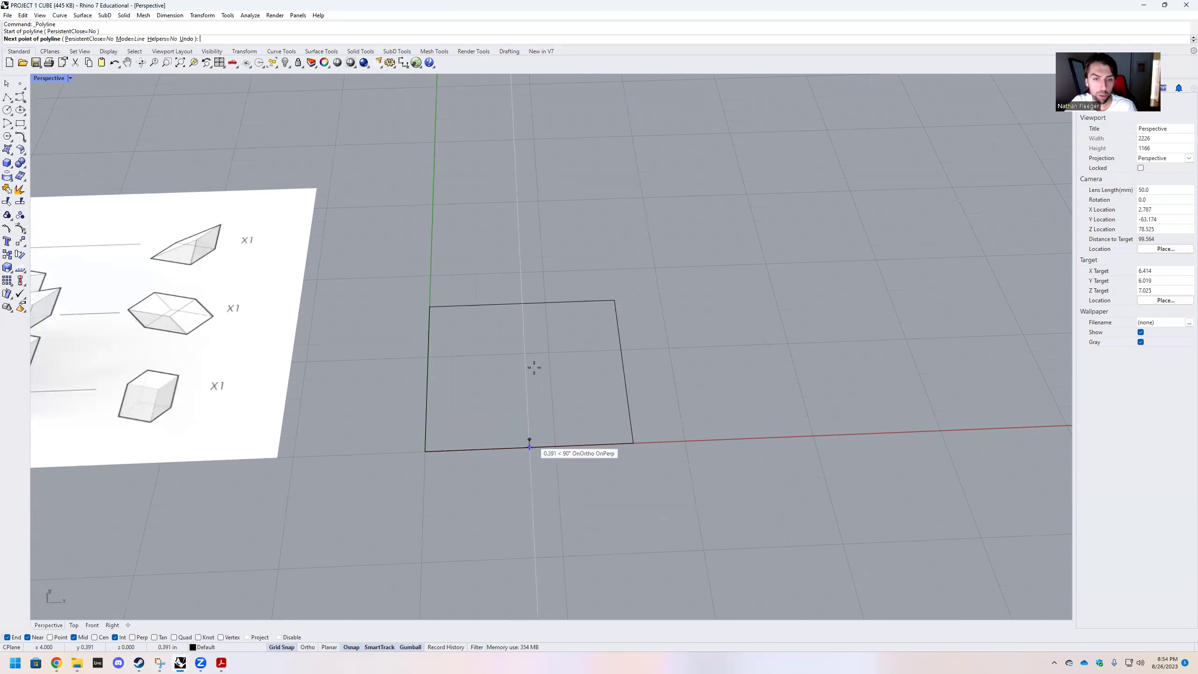
left_click(524, 304)
key("Return")
Step: Draw a second polyline joining the midpoints of the square's two side edges, dividing it into quarters
key("Return")
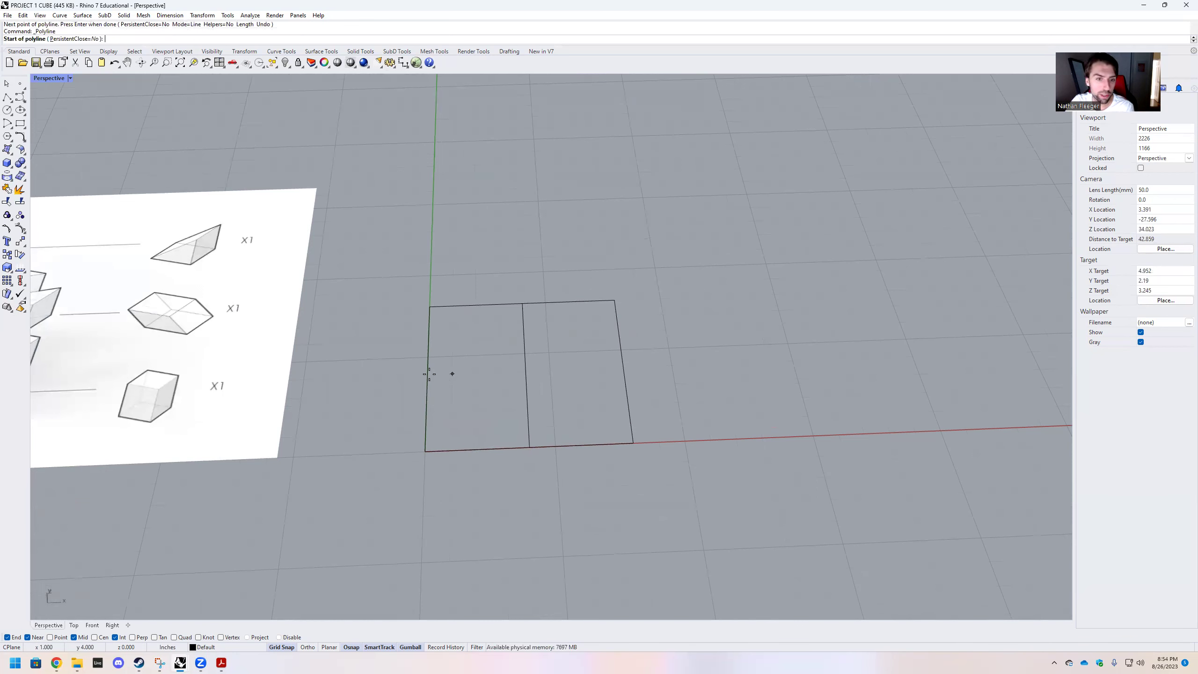
left_click(428, 376)
left_click(624, 372)
key("Return")
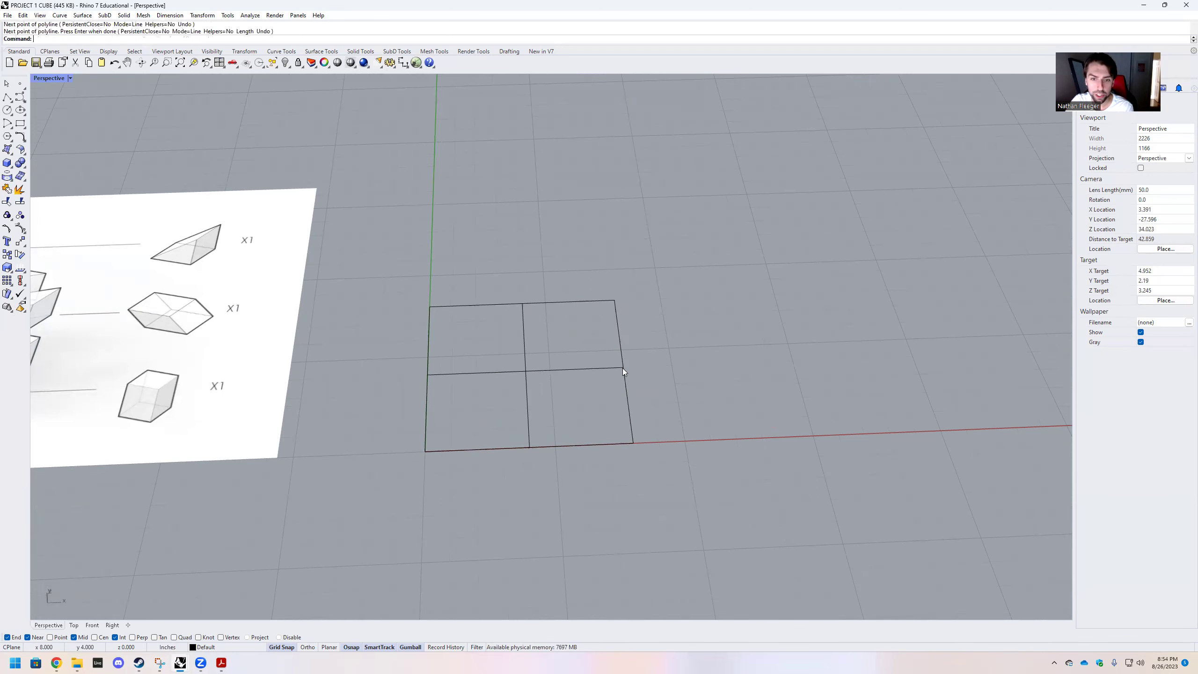
Step: Extrude the square and its two dividing lines together 4 inches upward with the solid option on
scroll(494, 419, "down", 2)
scroll(498, 394, "down", 5)
scroll(600, 520, "up", 4)
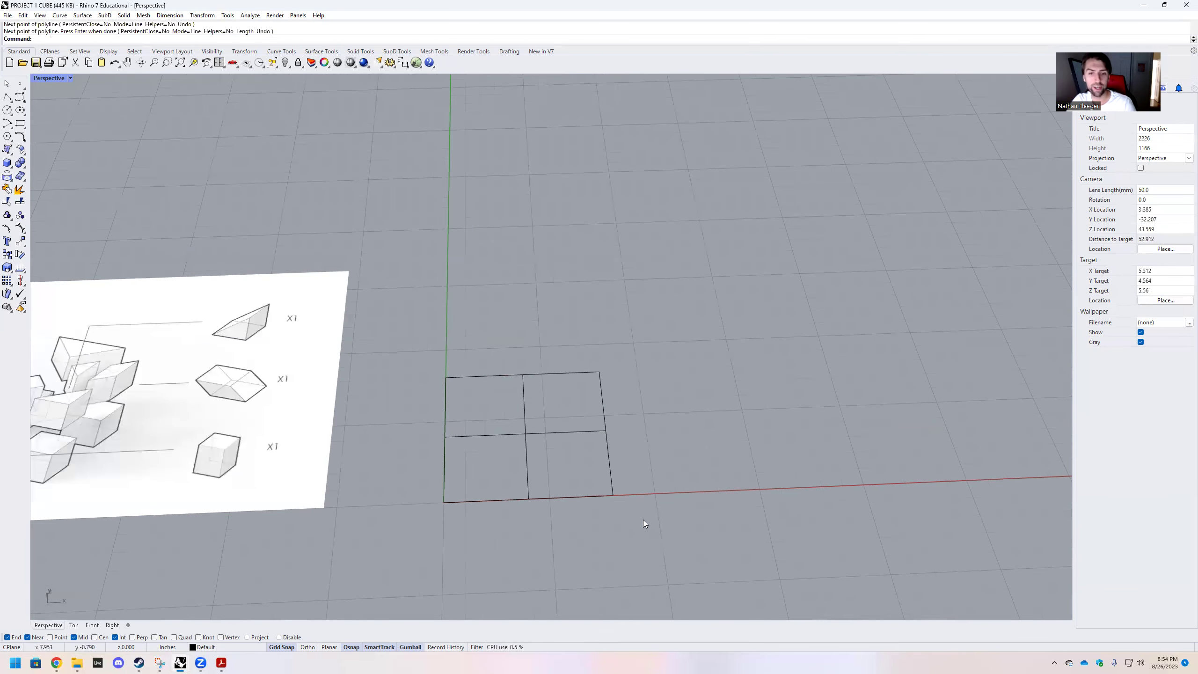
left_click_drag(693, 531, 418, 331)
type("ext")
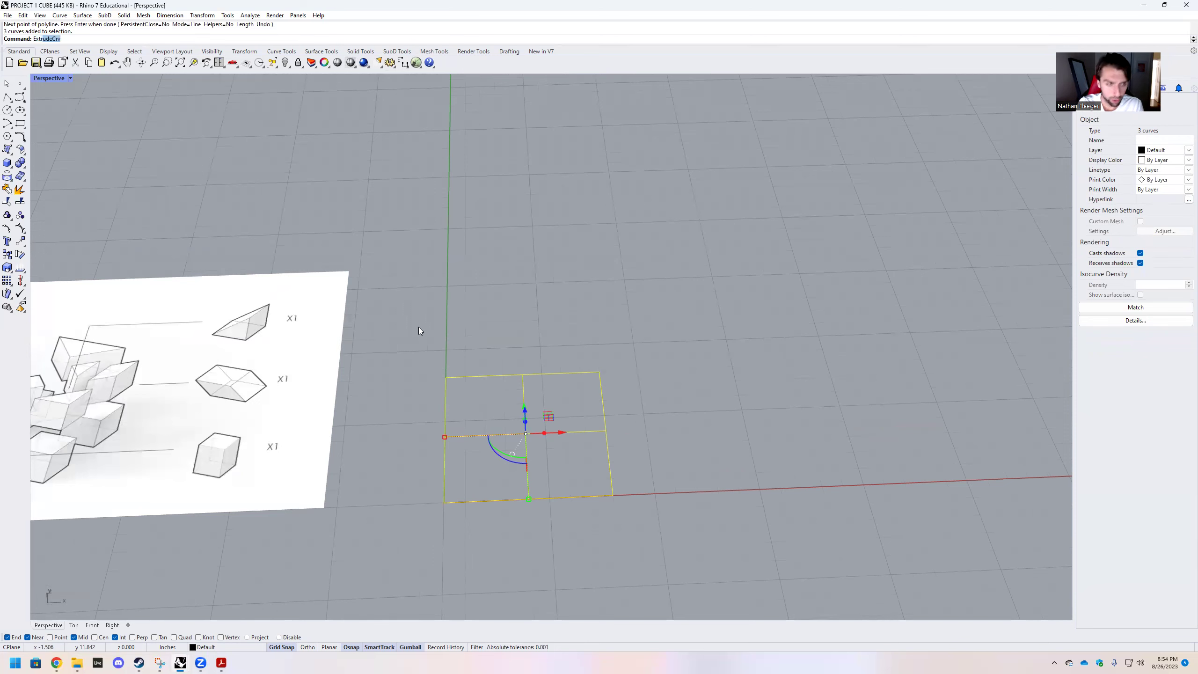
key("Return")
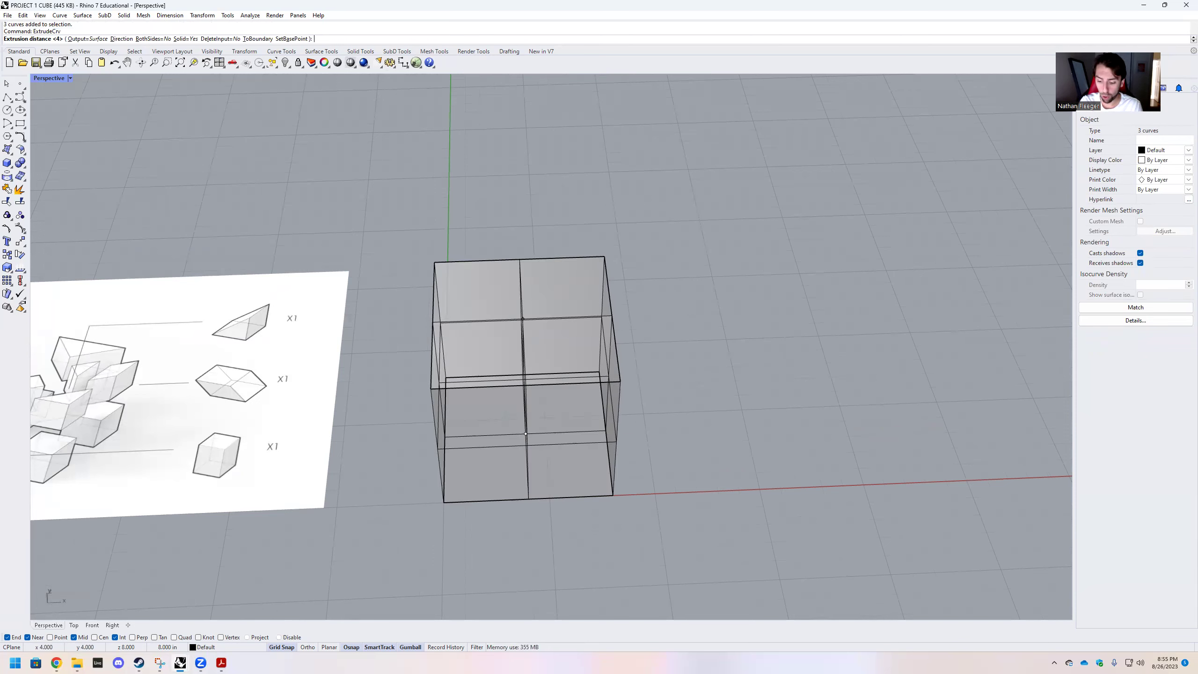
type("4")
key("Return")
Step: Examine the extruded block and the dividing surface inside it from several angles
right_click_drag(529, 450, 547, 508)
scroll(547, 401, "down", 6)
scroll(547, 400, "up", 4)
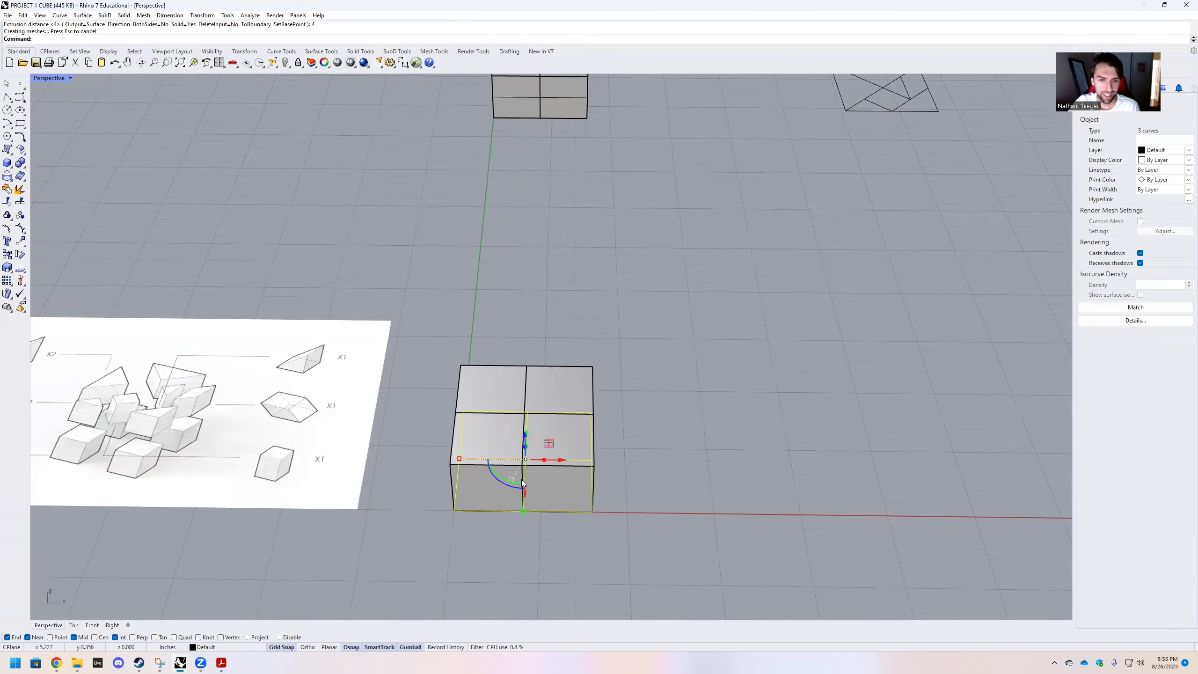
scroll(522, 484, "up", 6)
mouse_move(465, 484)
right_mouse_down()
mouse_move(477, 503)
mouse_move(480, 483)
right_mouse_up()
left_click(758, 428)
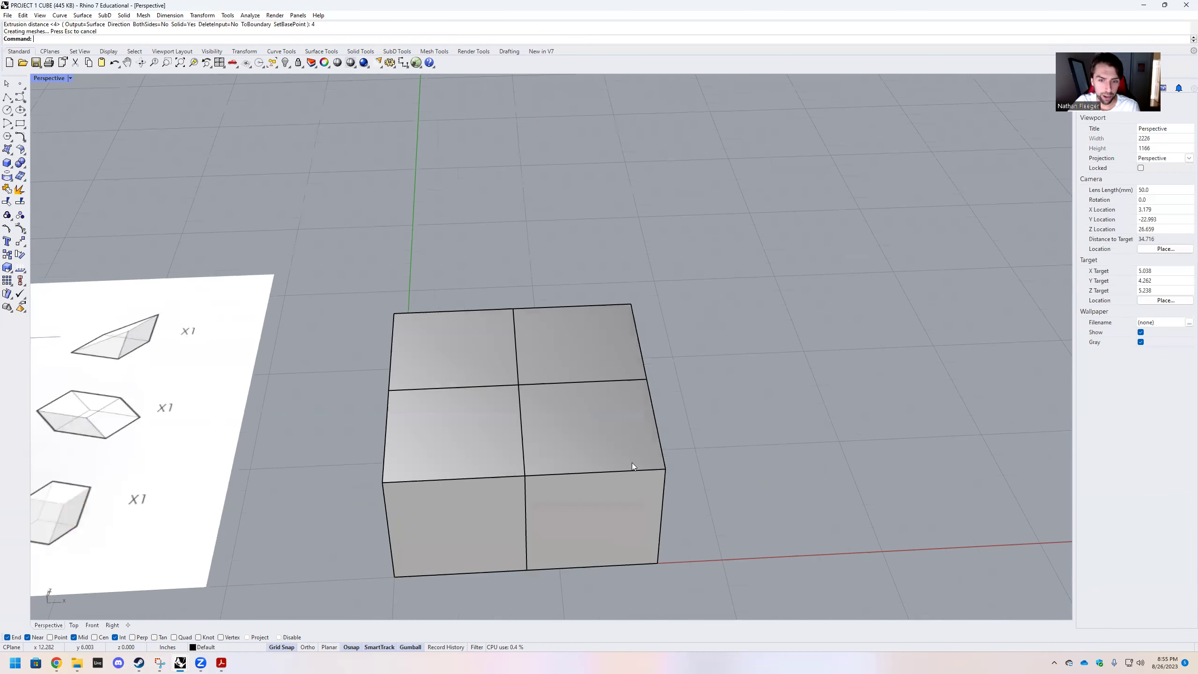
left_click(633, 466)
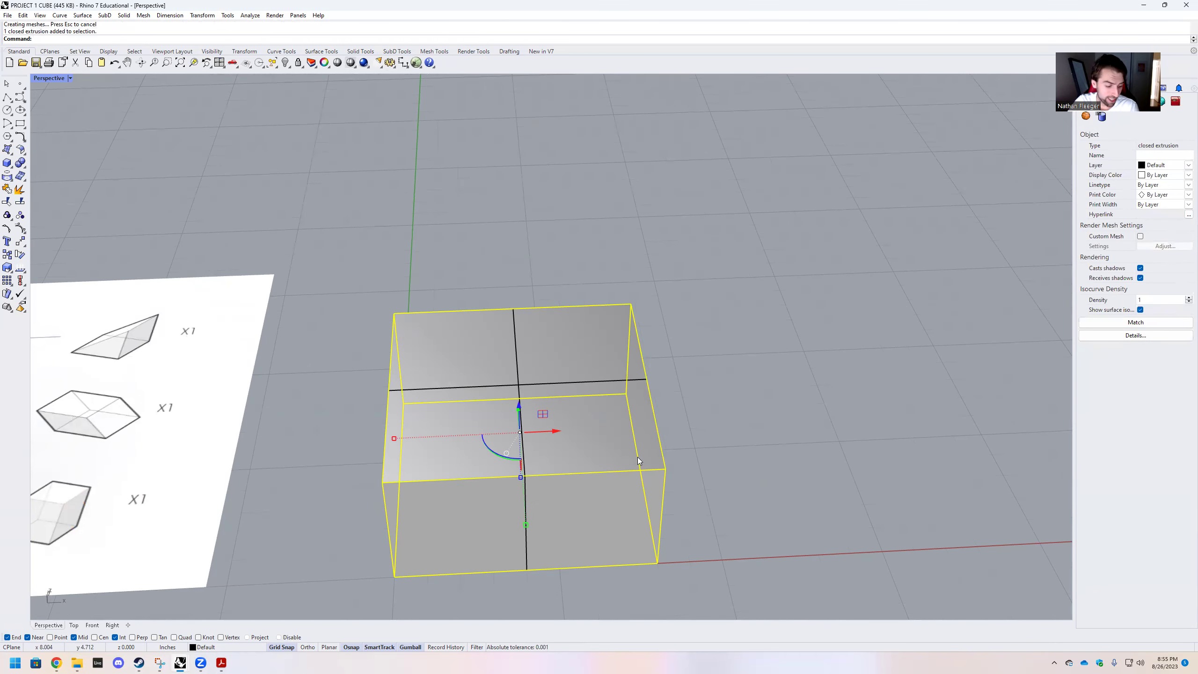
left_click(517, 379)
left_click(542, 405)
right_click_drag(542, 405, 461, 411)
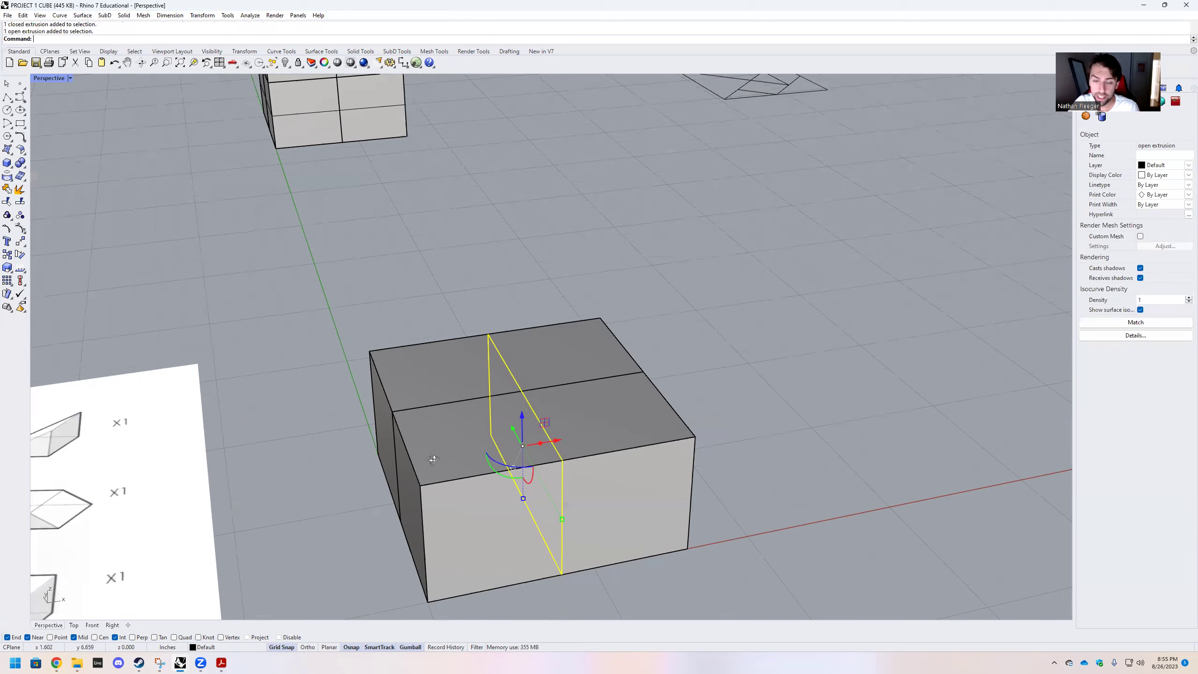
right_click_drag(433, 459, 596, 415)
left_click(703, 362)
scroll(703, 358, "down", 4)
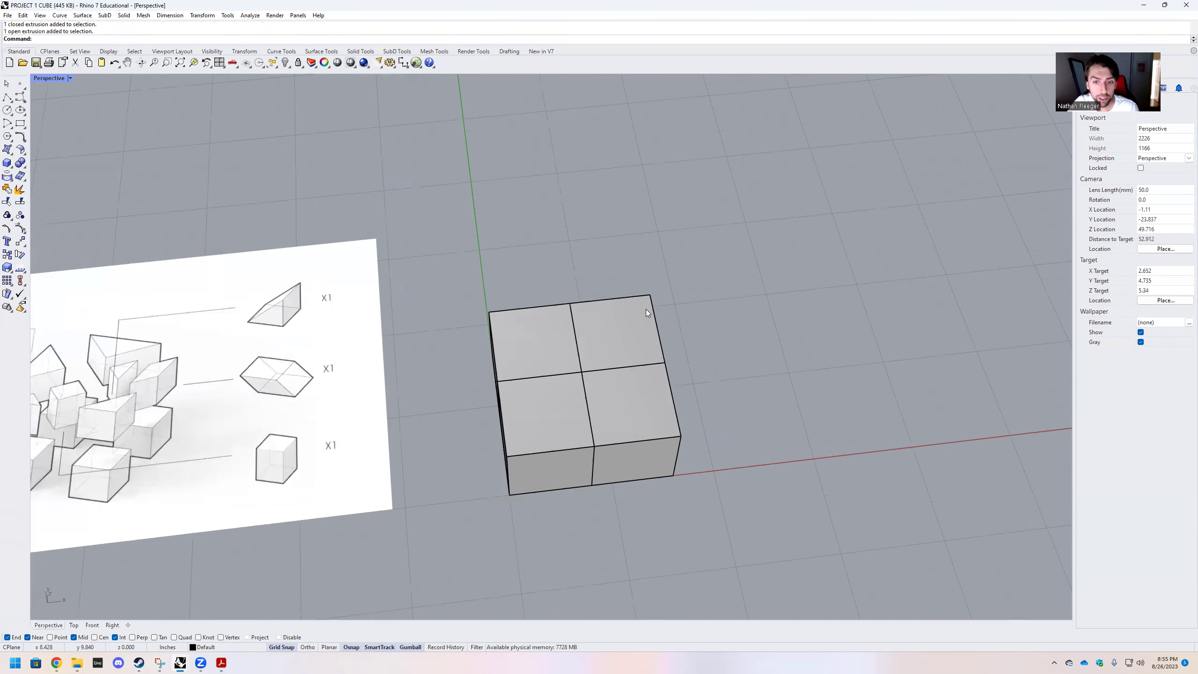
Step: Split the extruded block into four solids with BooleanSplit, using both dividing surfaces inside it as cutters
left_click(646, 310)
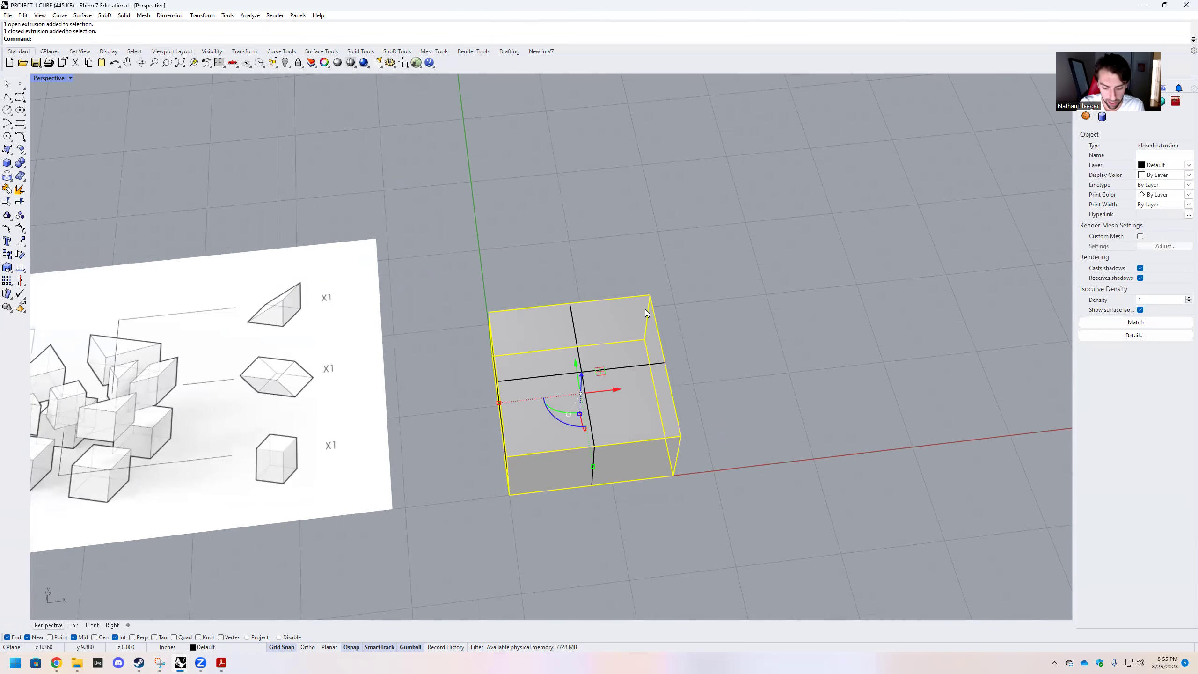
type("Boolean")
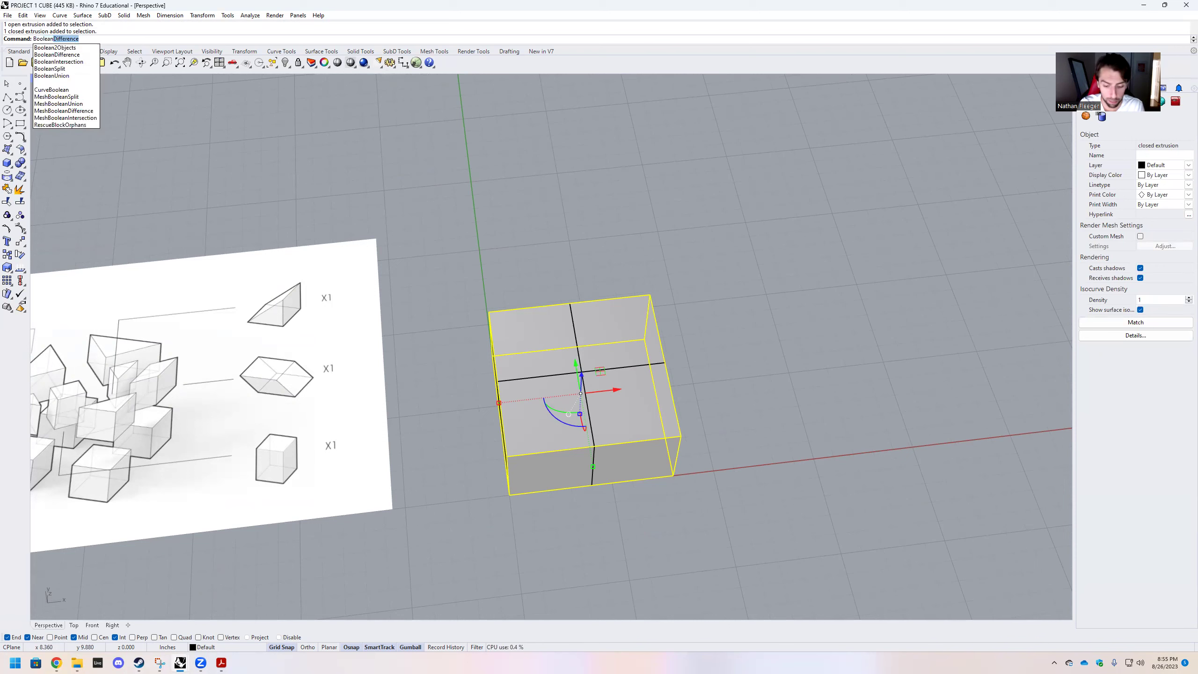
type("Split")
key("Return")
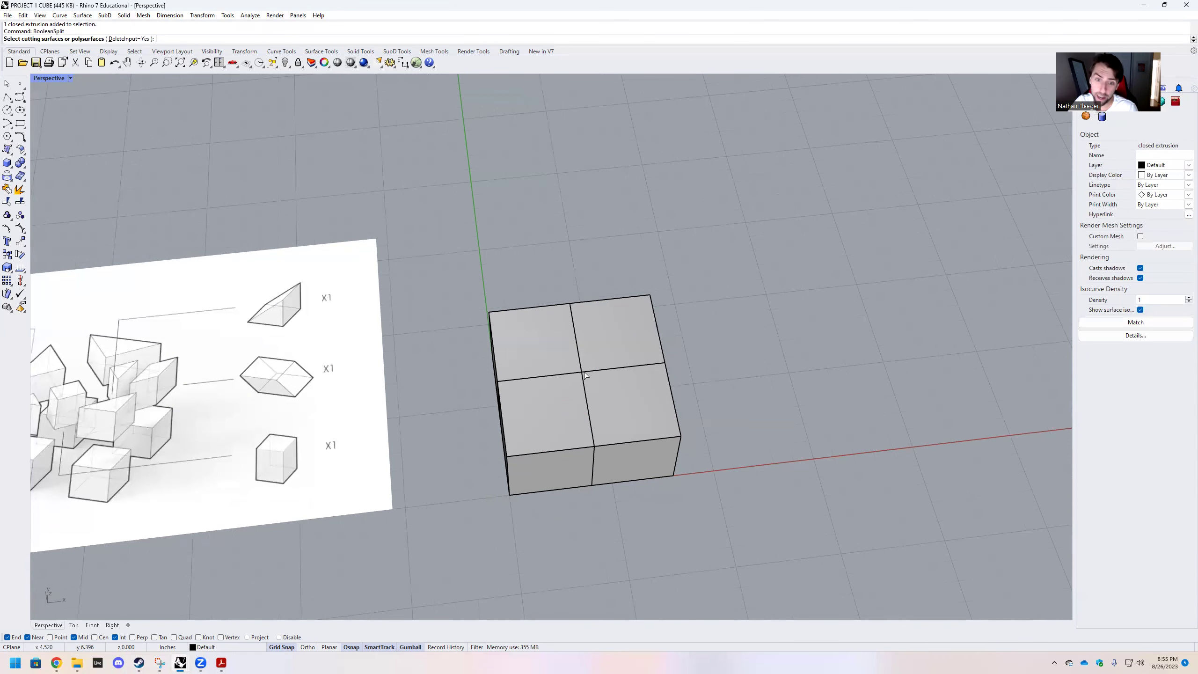
scroll(583, 378, "up", 3)
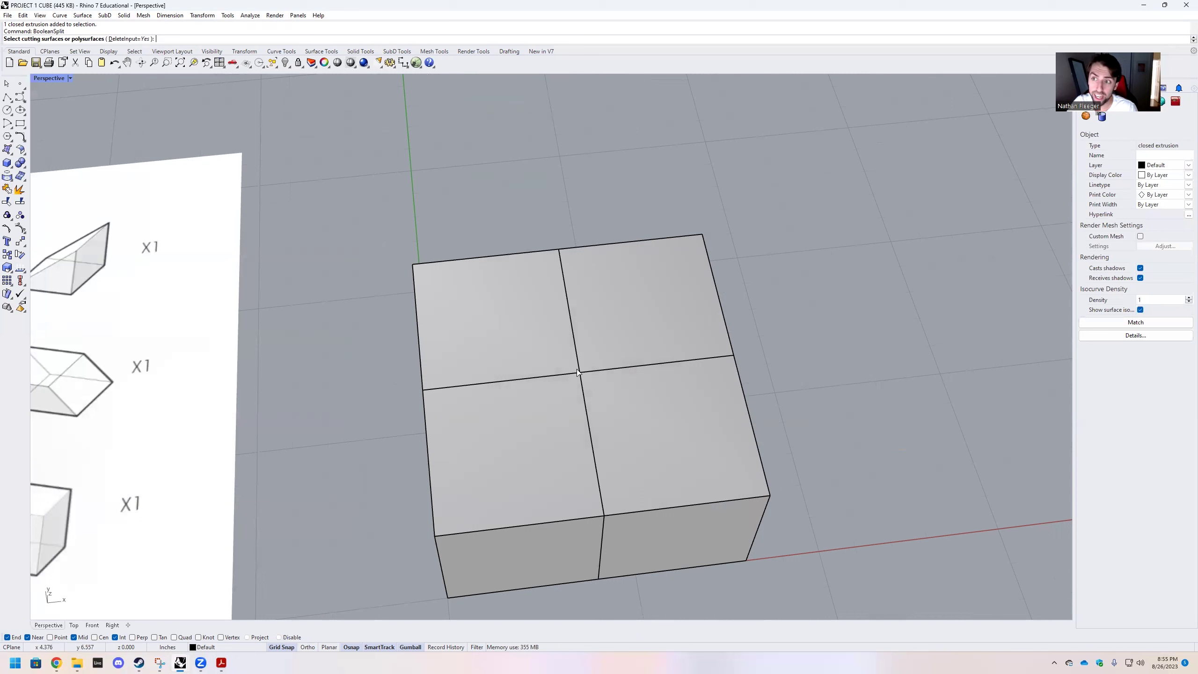
left_click(578, 373)
left_click(609, 395)
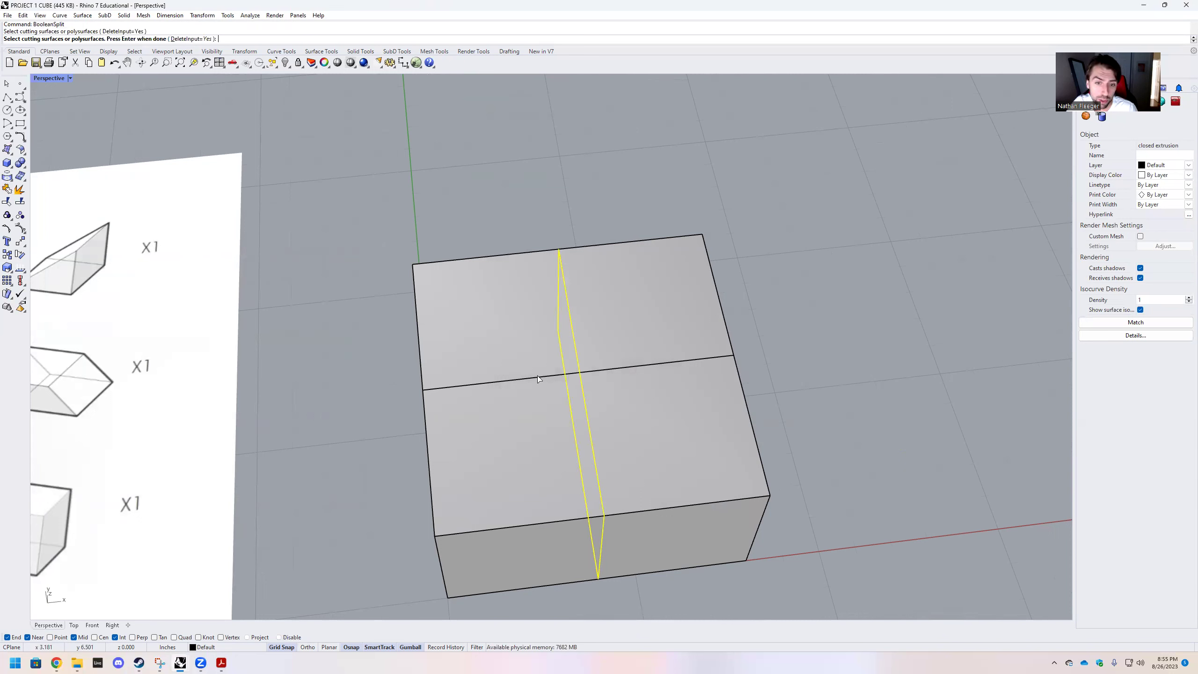
left_click(541, 380)
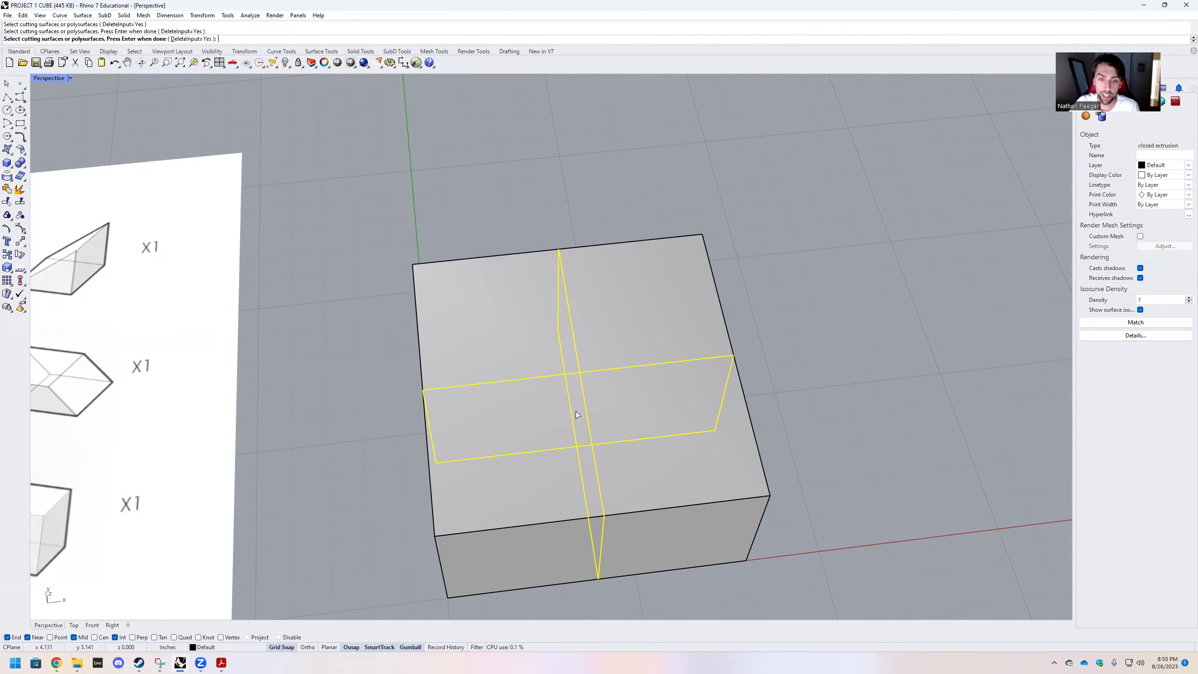
key("Return")
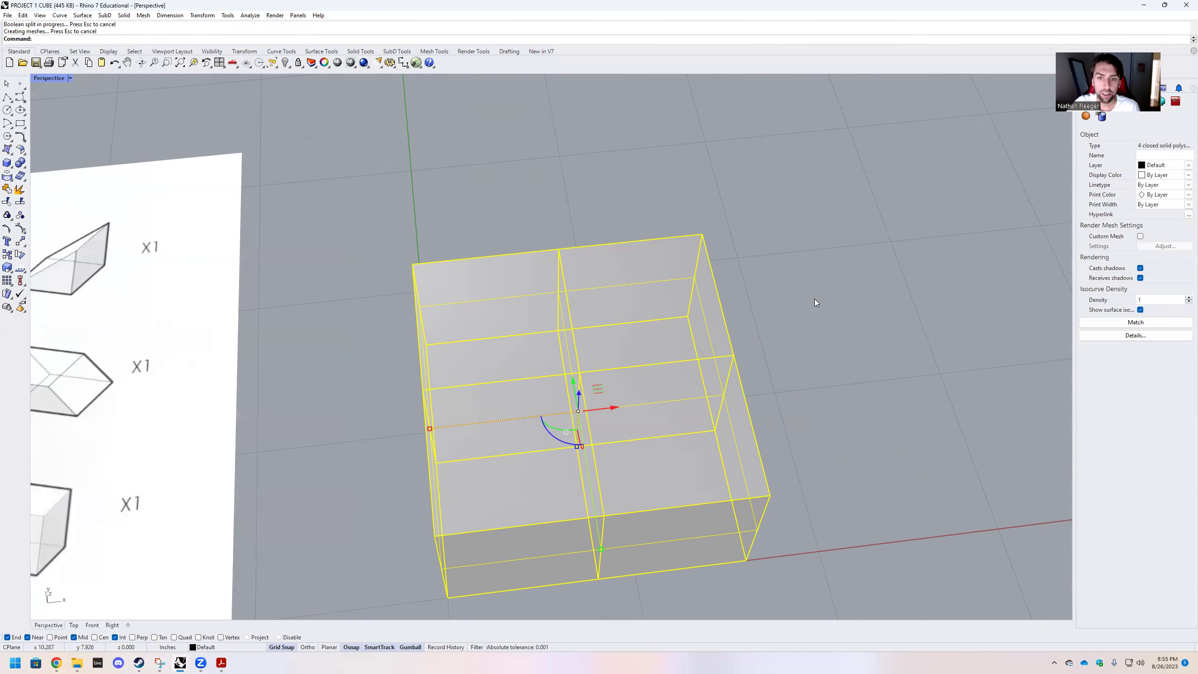
Step: Select each quarter block in turn to check that the split produced separate solids
left_click(815, 298)
left_click(713, 299)
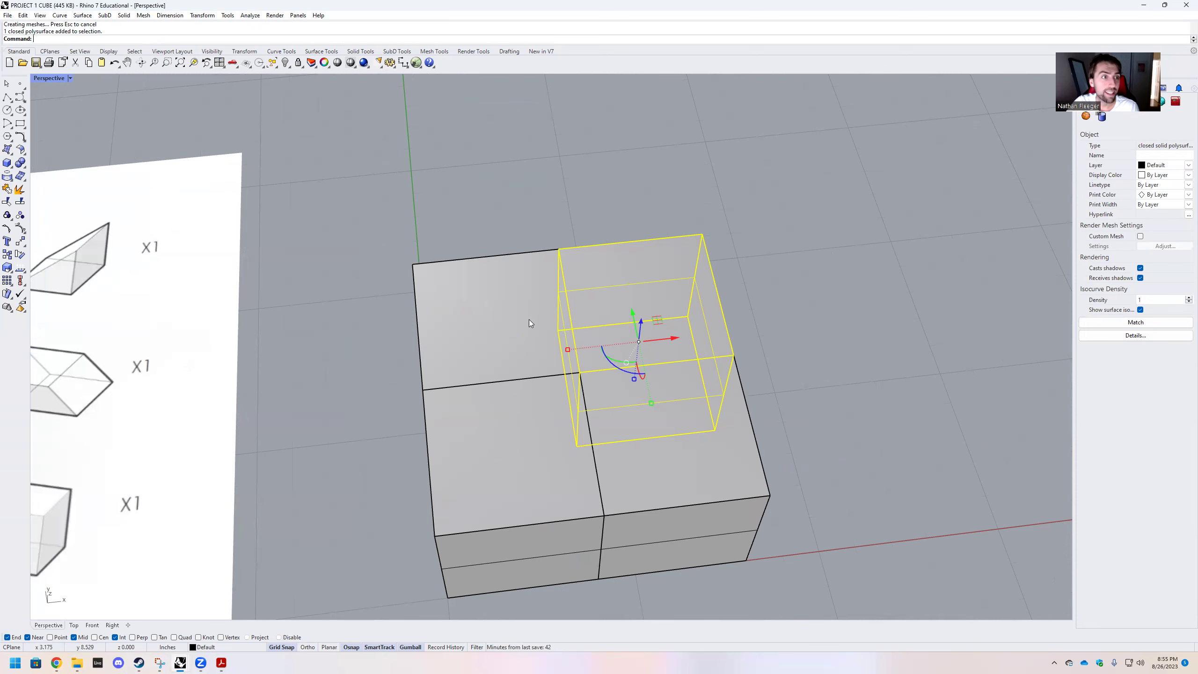
left_click(490, 322)
left_click(509, 451)
left_click(661, 449)
right_click_drag(511, 443, 491, 431)
right_click_drag(562, 422, 657, 380)
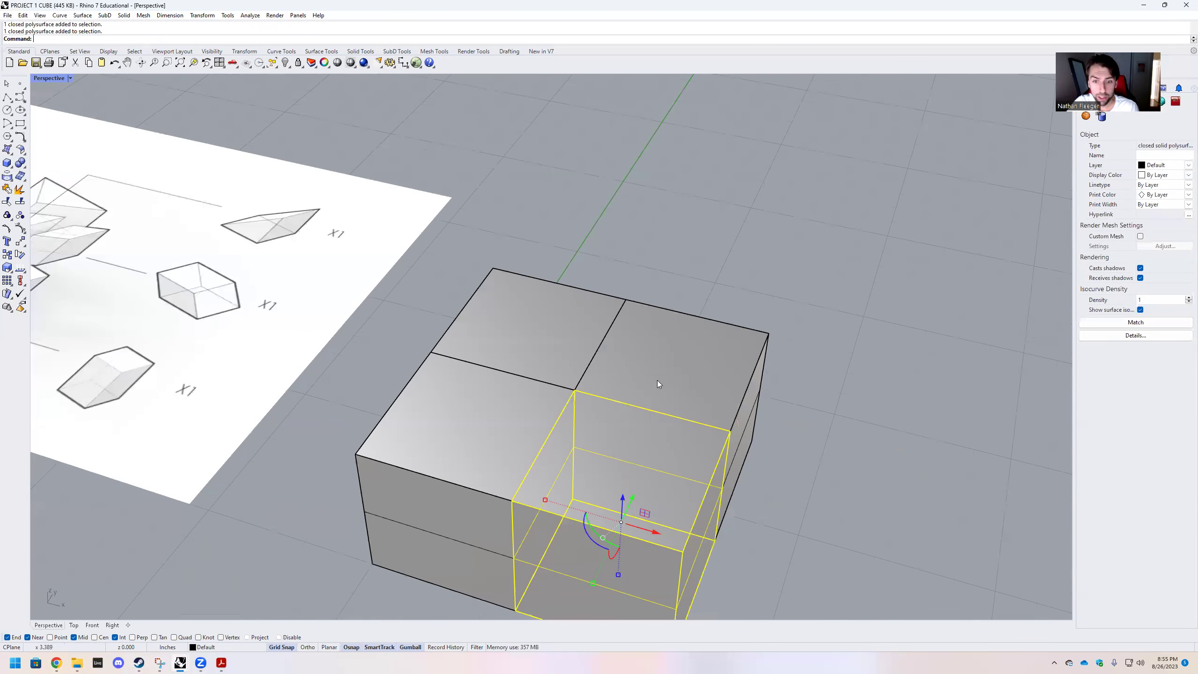
Step: Move the rear right-hand quarter block away from the other three to open a gap between them
left_click(694, 417)
right_click_drag(739, 412, 805, 335)
left_click_drag(697, 361, 789, 326)
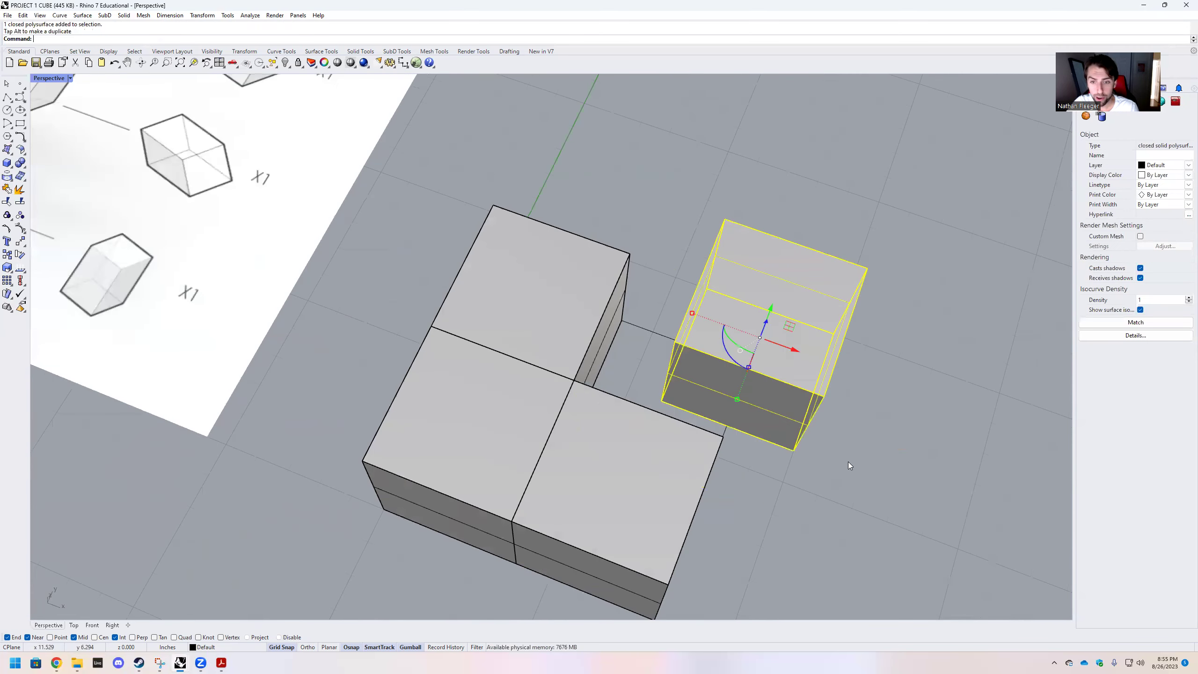
left_click(848, 462)
right_click_drag(755, 454, 779, 449)
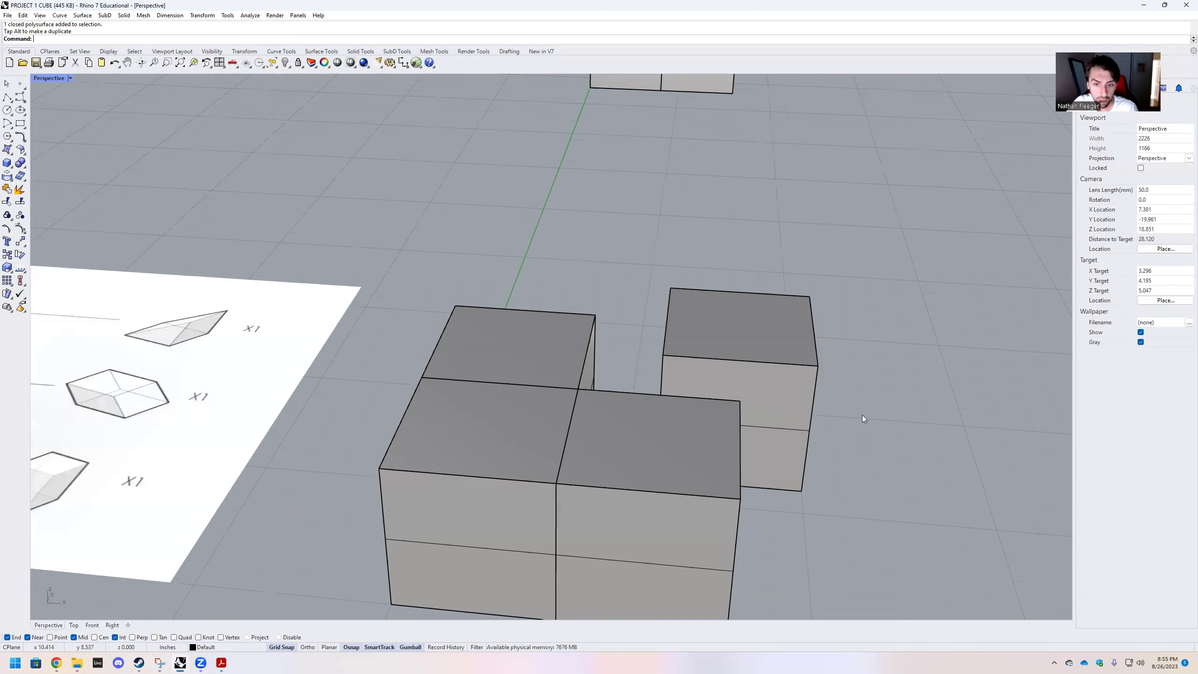
Step: Compare the separated quarter blocks with the exploded cube and its parts on the reference sheet
scroll(865, 414, "down", 4)
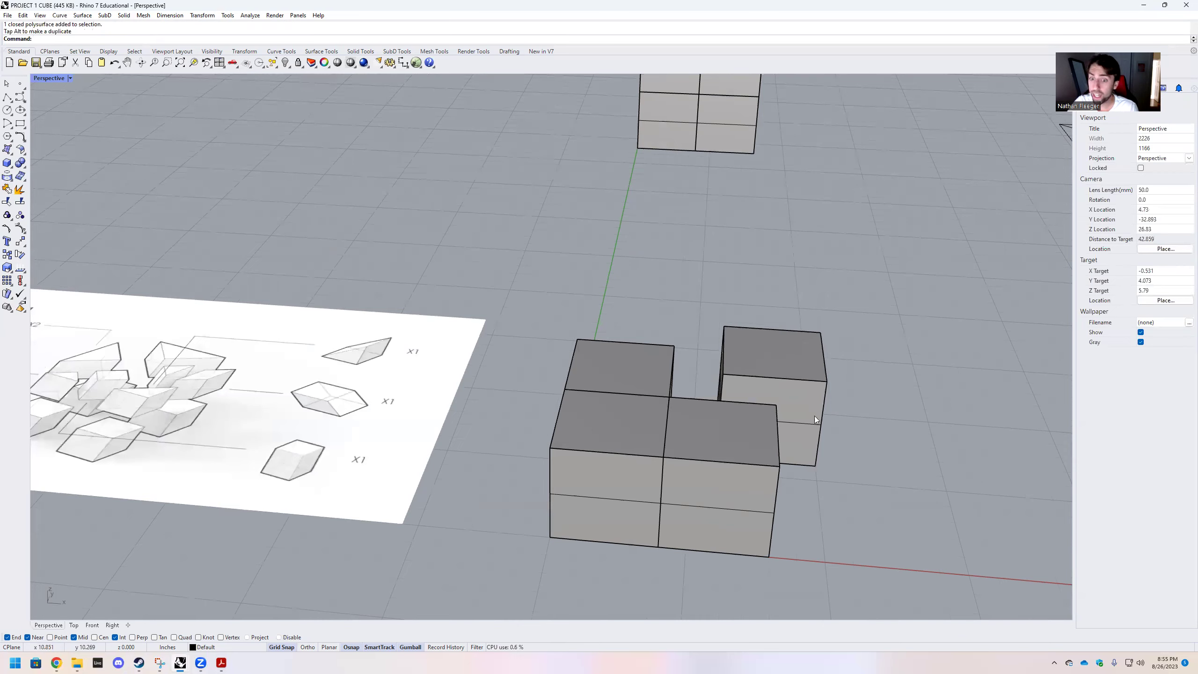
scroll(368, 431, "down", 1)
scroll(334, 437, "up", 3)
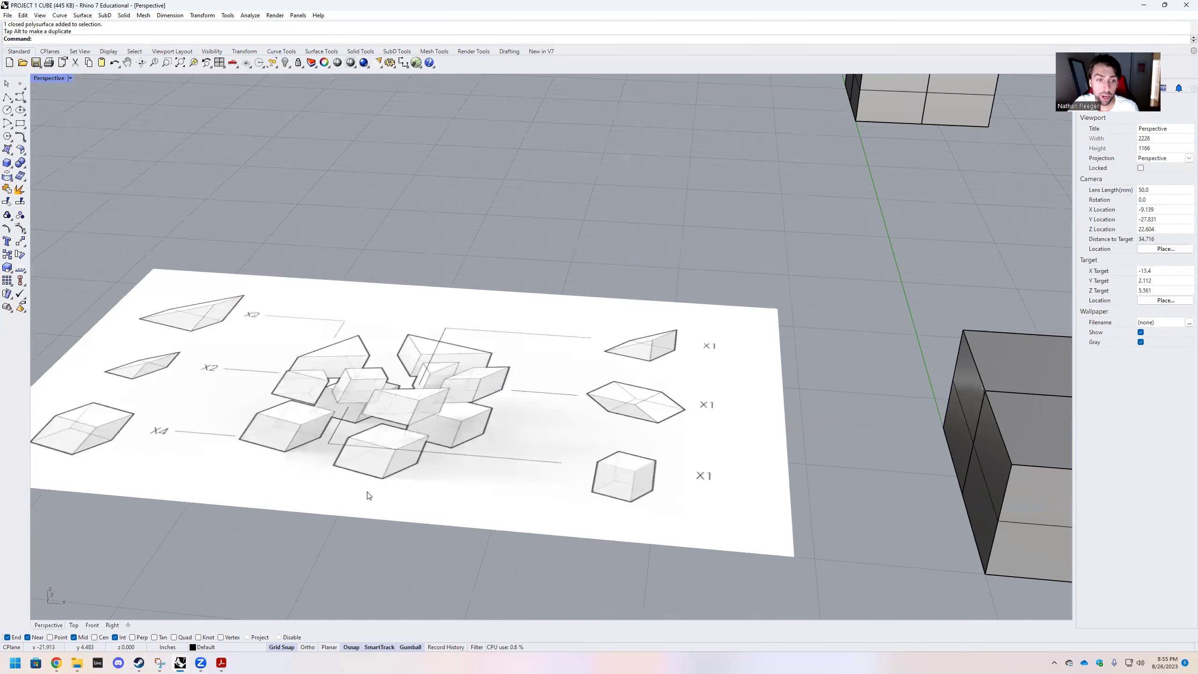
scroll(363, 486, "up", 2)
scroll(447, 413, "down", 1)
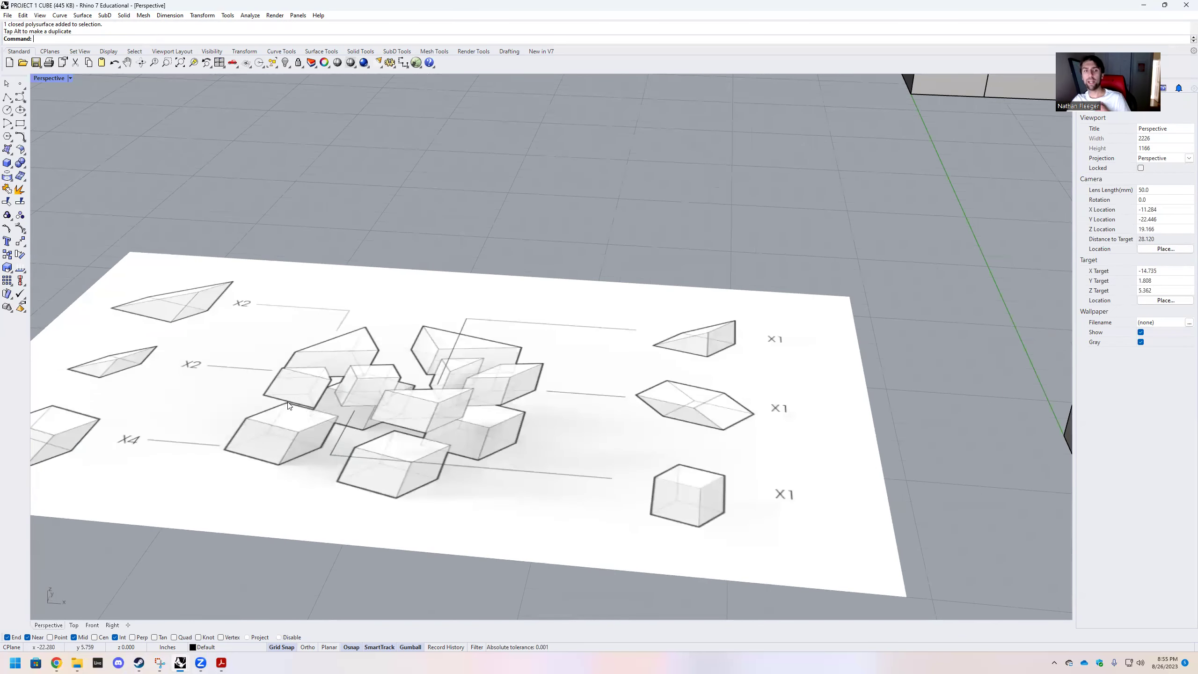
scroll(288, 406, "down", 4)
scroll(507, 465, "down", 5)
scroll(734, 384, "up", 4)
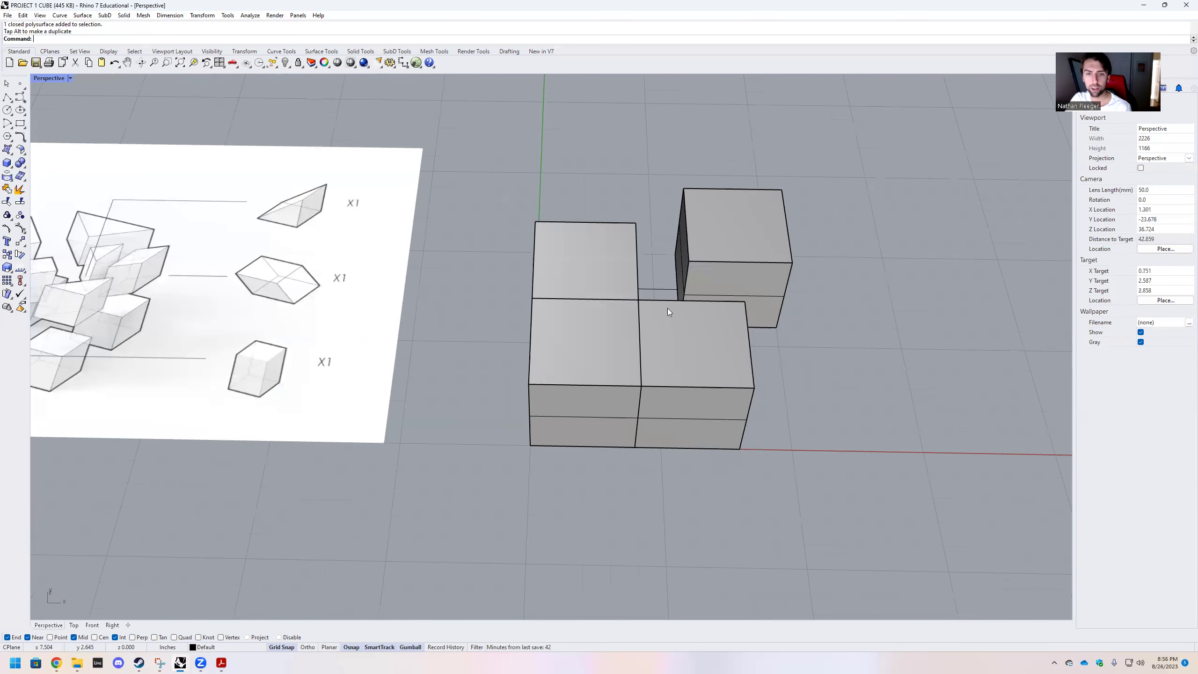
Step: Move the base square curve 17 inches along the X axis, clear of the blocks
left_click(656, 289)
scroll(507, 355, "down", 1)
scroll(508, 355, "down", 2)
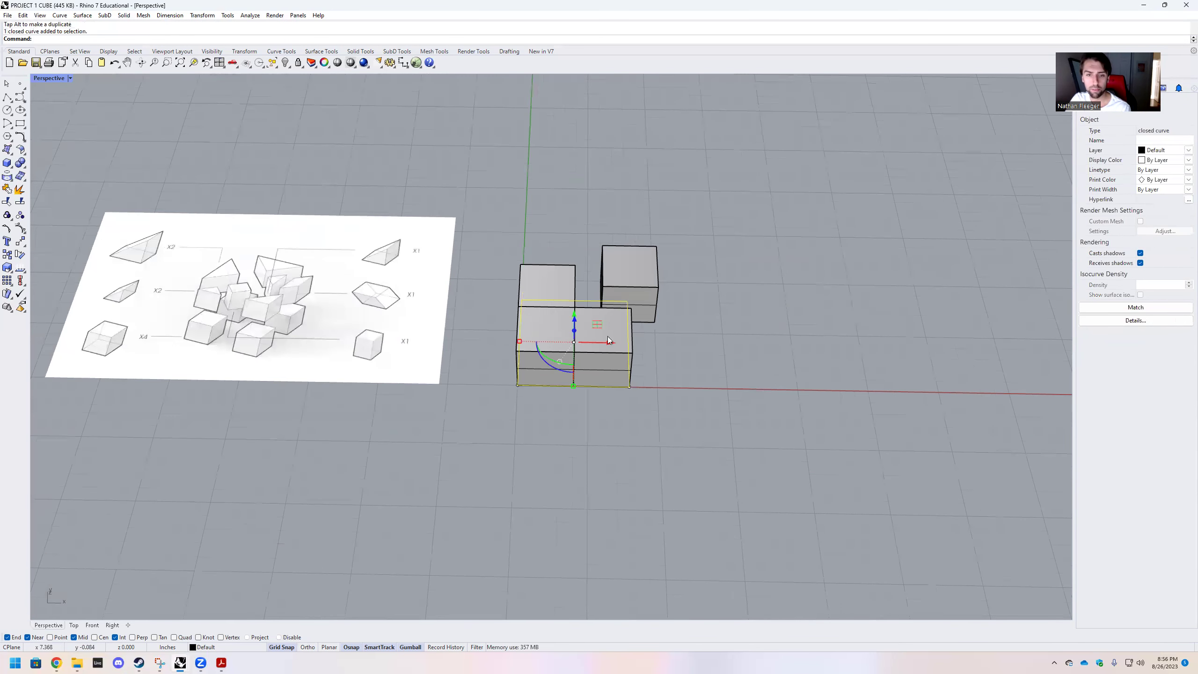
left_click_drag(610, 345, 852, 360)
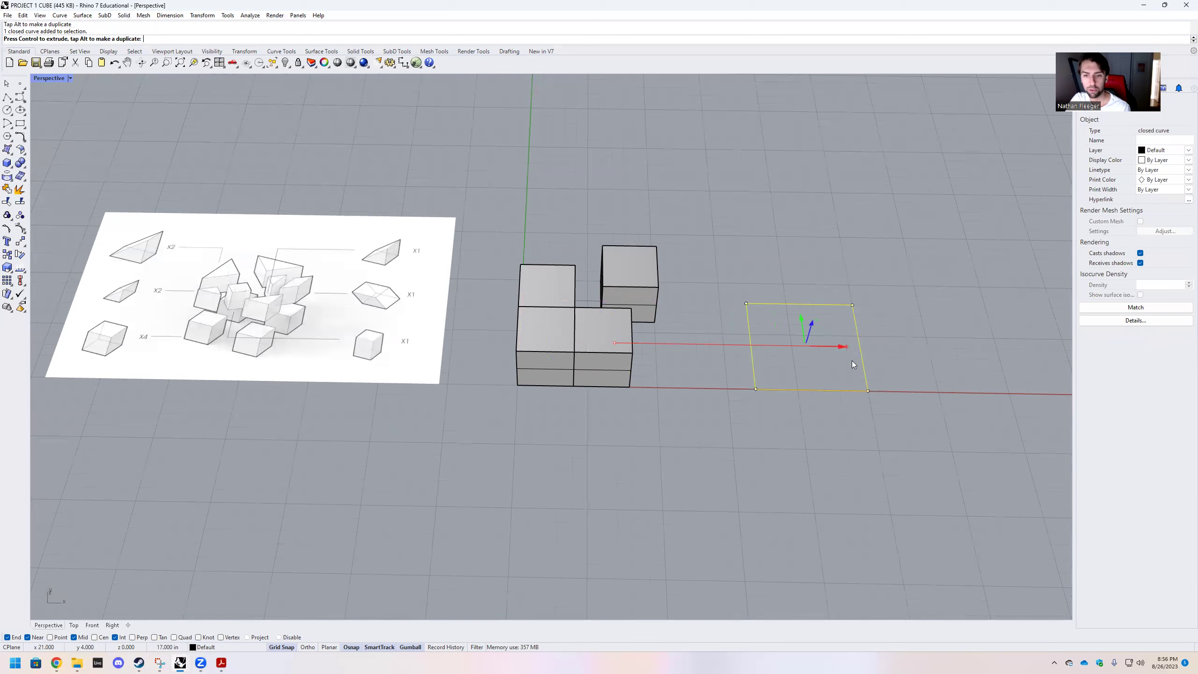
left_click(686, 413)
Step: Examine the fragment shapes and their arrangement on the reference sheet against the empty square
scroll(539, 402, "down", 2)
scroll(602, 409, "down", 2)
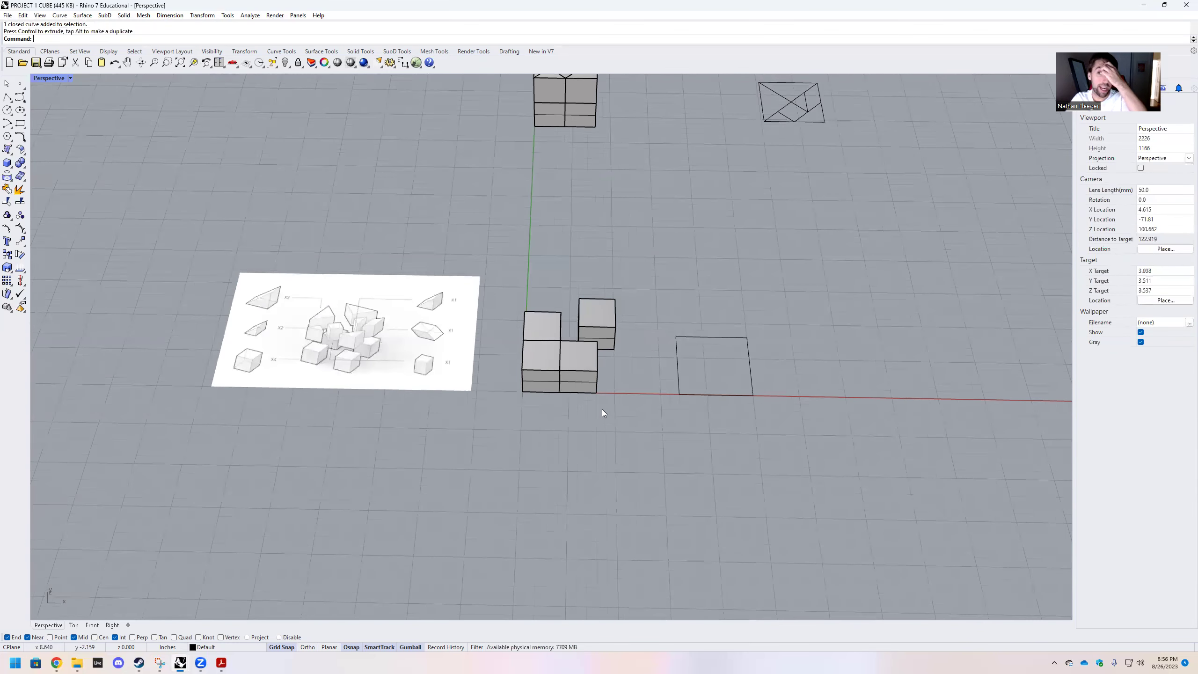
scroll(784, 367, "up", 3)
scroll(758, 401, "down", 2)
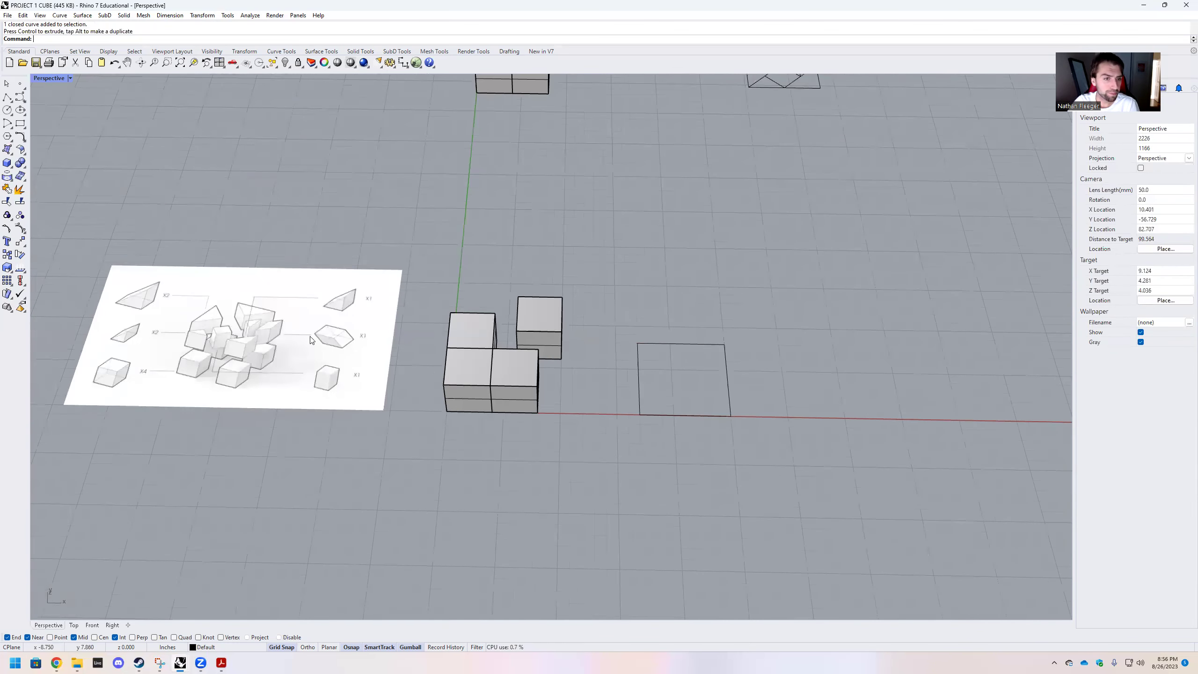
scroll(225, 332, "up", 4)
scroll(259, 362, "up", 3)
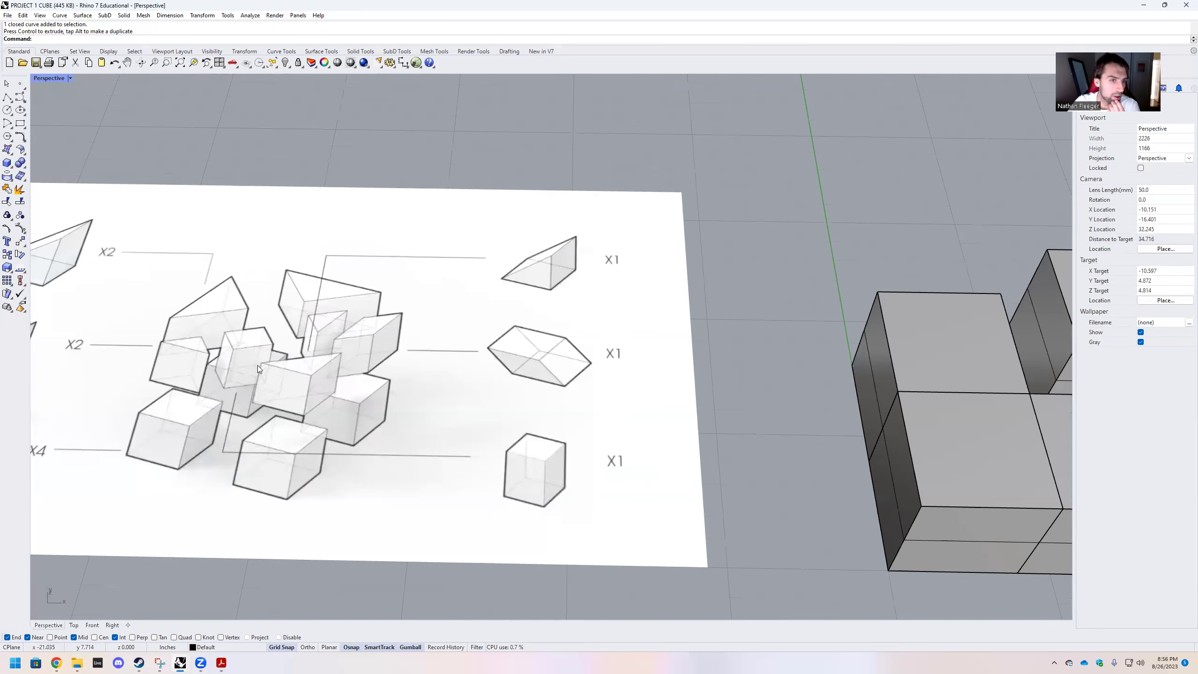
scroll(401, 350, "down", 3)
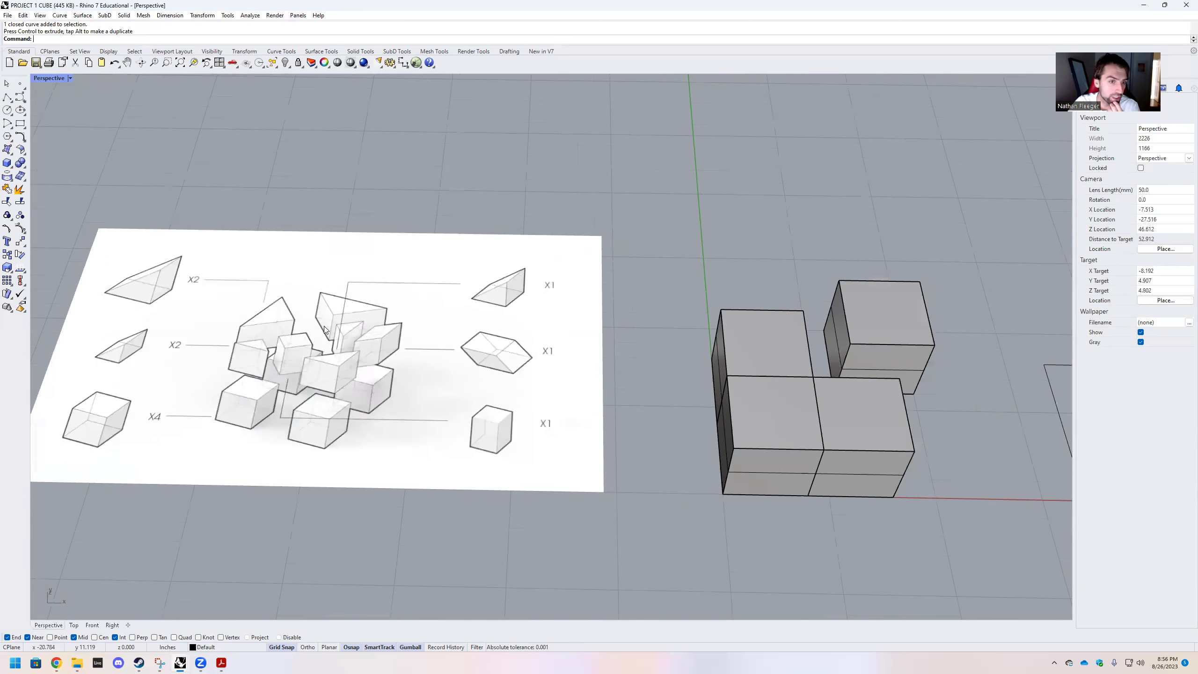
scroll(257, 321, "down", 2)
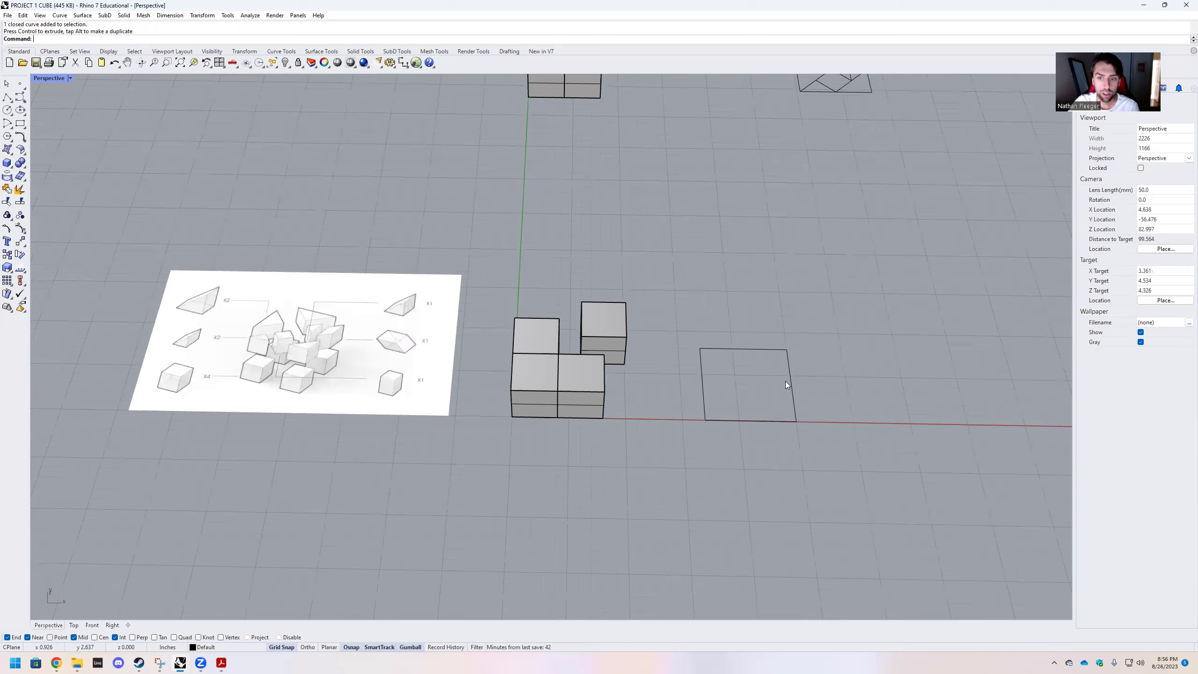
scroll(257, 321, "down", 2)
key("Home")
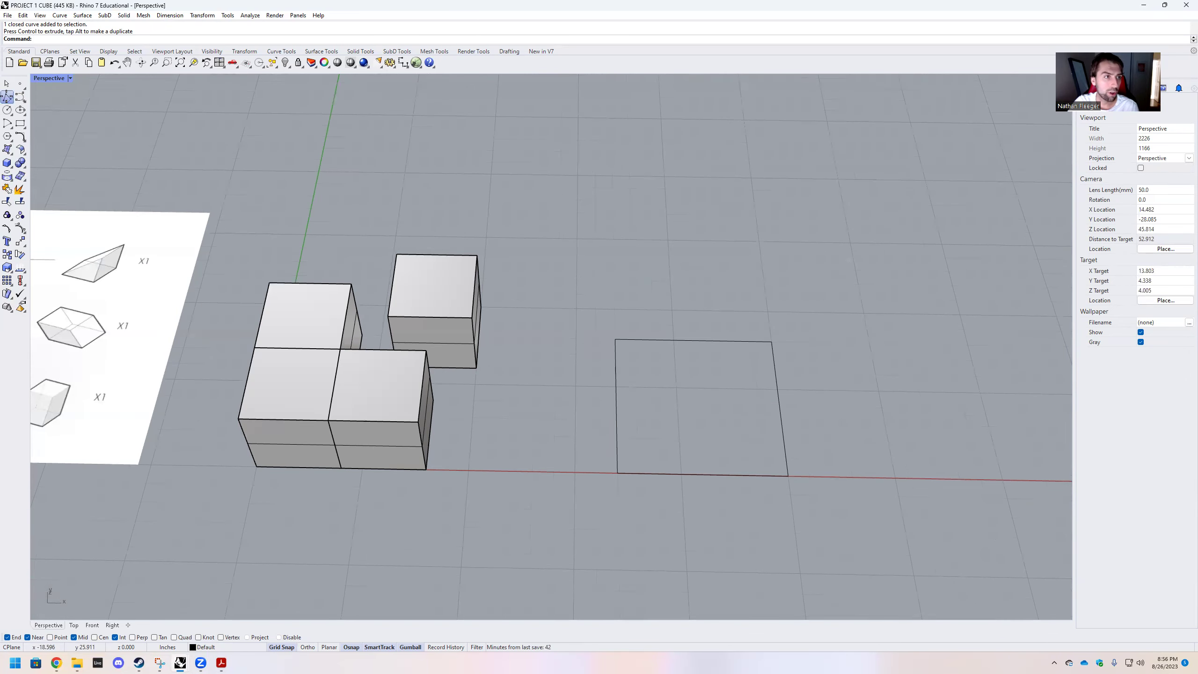
Step: Draw a diagonal polyline across the moved square from its front left corner to its back right corner
left_click(7, 97)
scroll(608, 471, "up", 3)
left_click(598, 482)
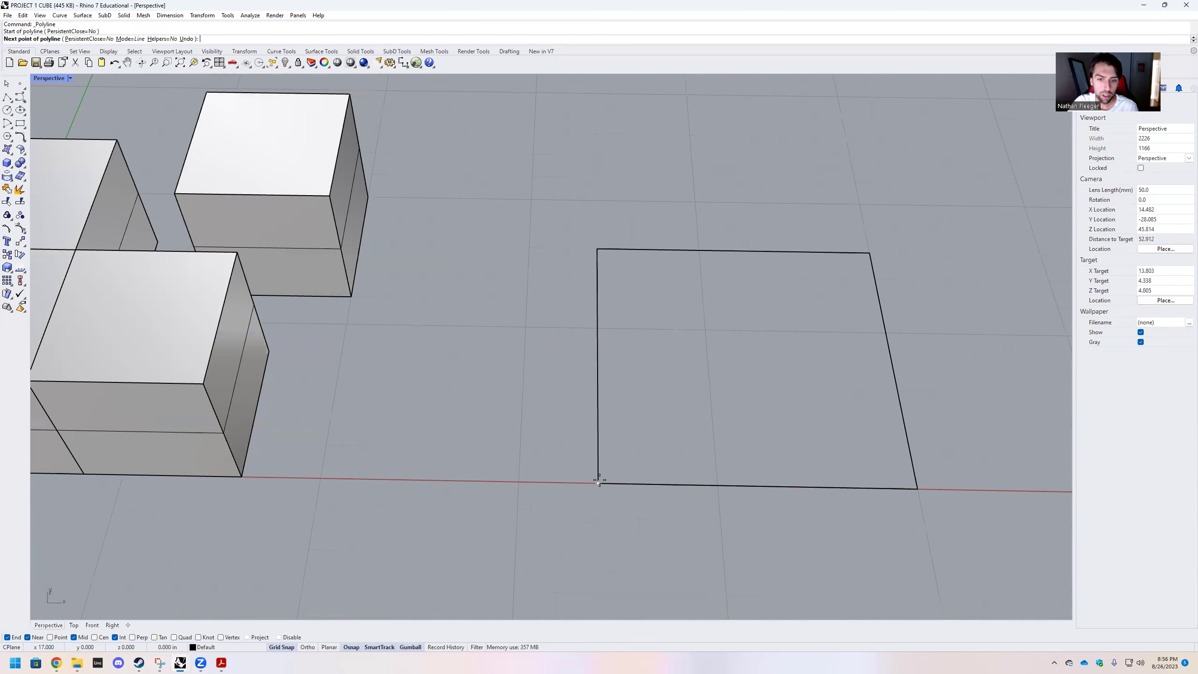
left_click(870, 253)
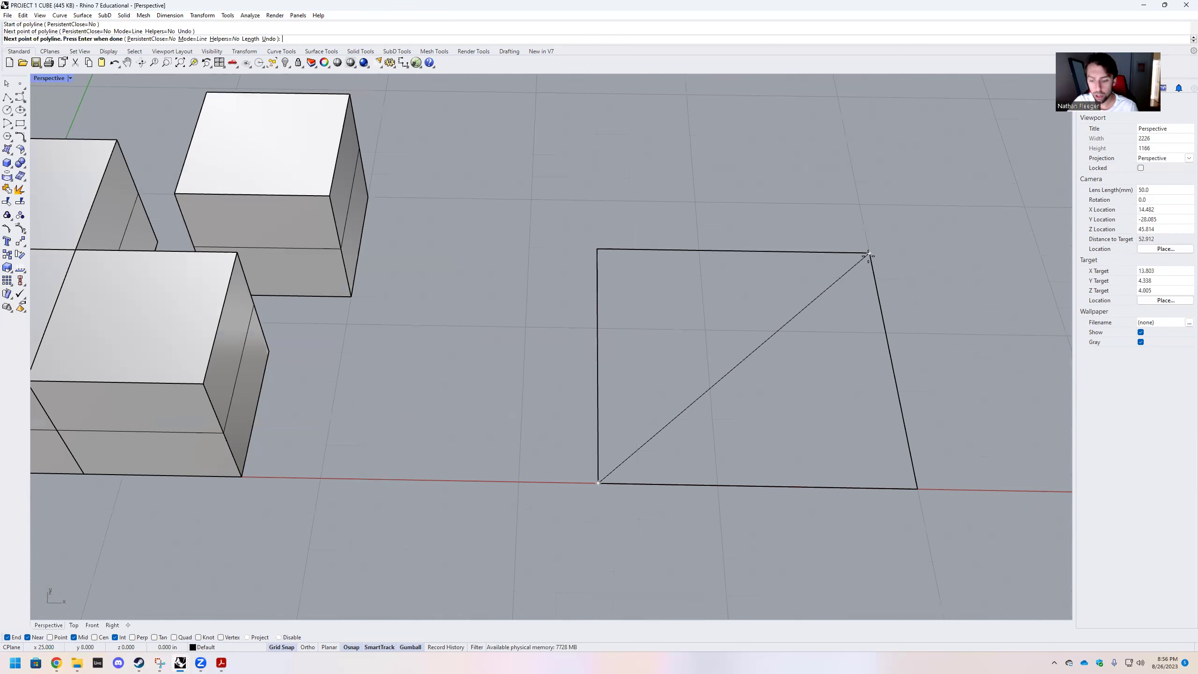
key("Return")
Step: Draw a polyline from the square's back left corner to the midpoint of the diagonal
scroll(730, 336, "down", 3)
scroll(406, 301, "down", 3)
scroll(294, 294, "down", 2)
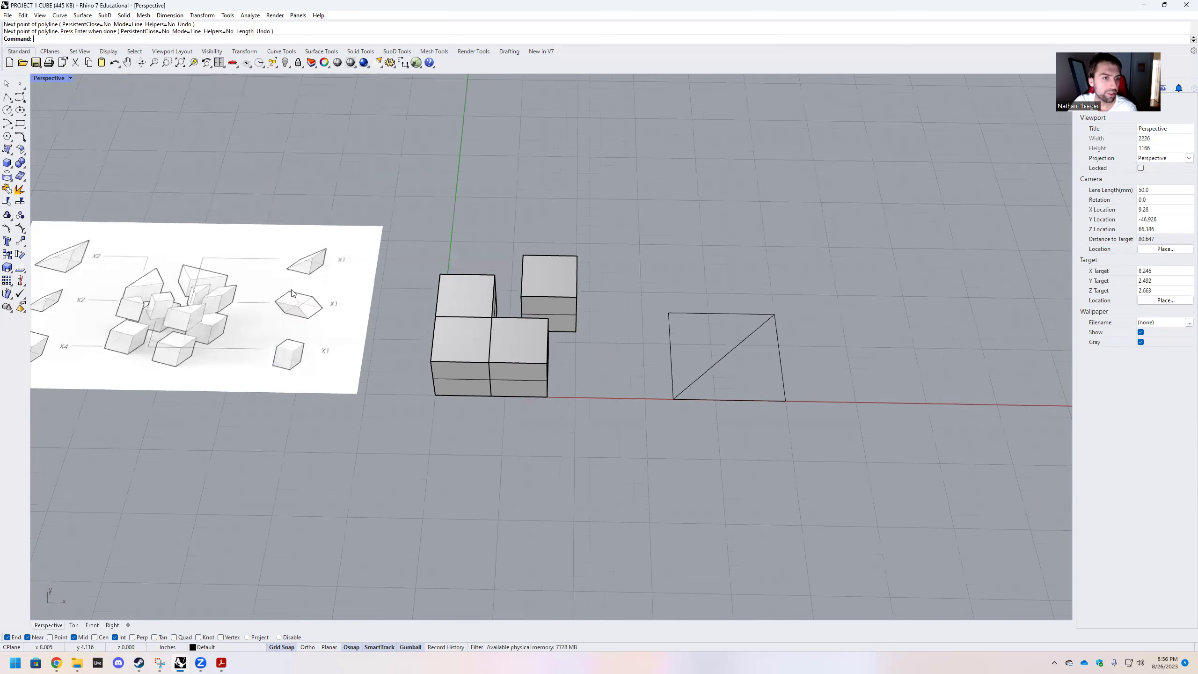
scroll(160, 292, "up", 2)
scroll(540, 246, "down", 2)
scroll(550, 258, "up", 4)
key("Return")
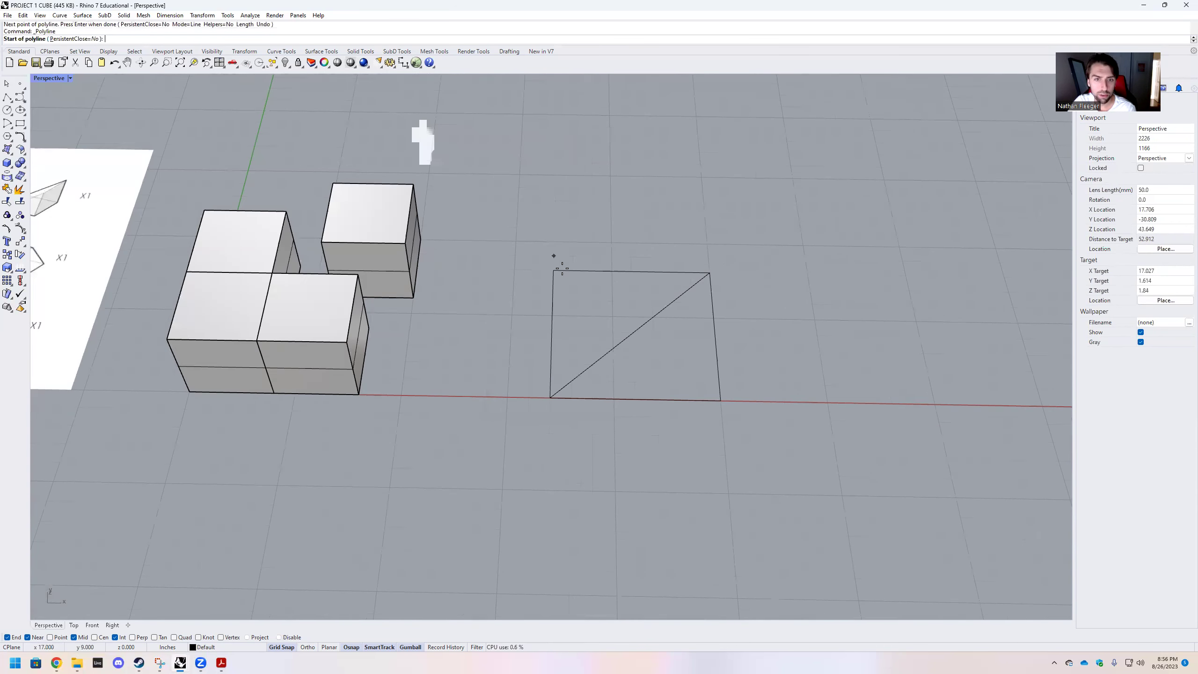
left_click(554, 271)
left_click(634, 335)
key("Return")
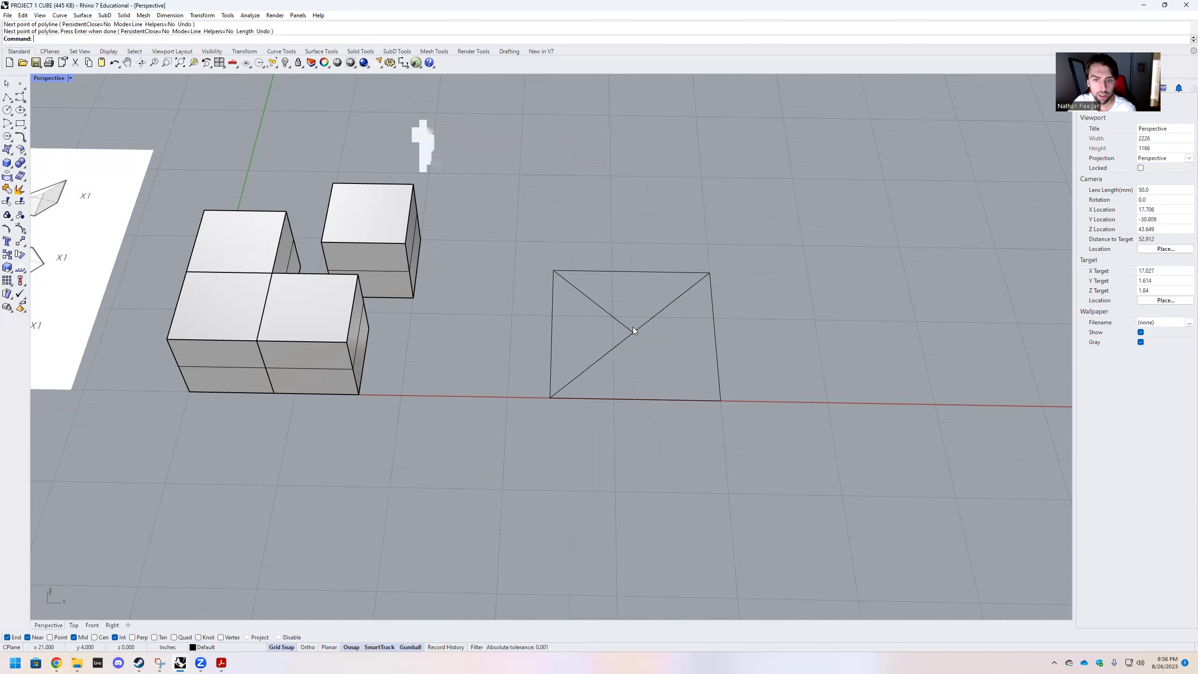
Step: Draw a polyline from the middle of the diagonal's front half to a point close to the front edge's midpoint
scroll(740, 333, "down", 2)
scroll(527, 307, "down", 2)
scroll(339, 283, "up", 4)
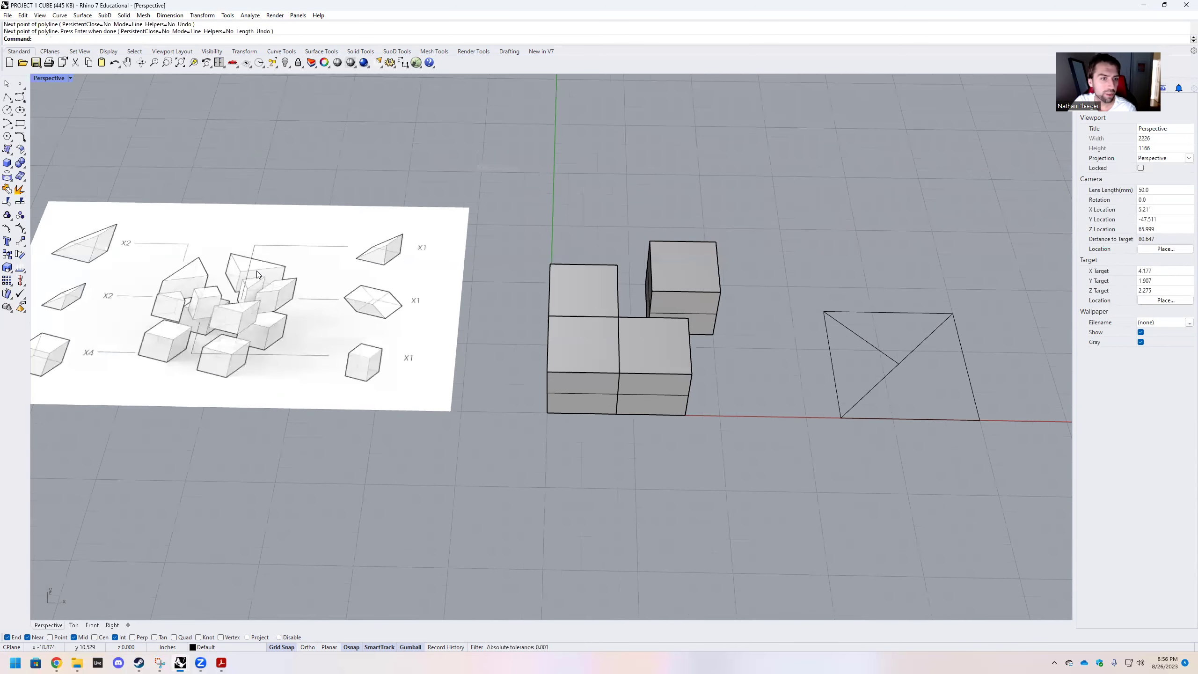
scroll(260, 274, "up", 2)
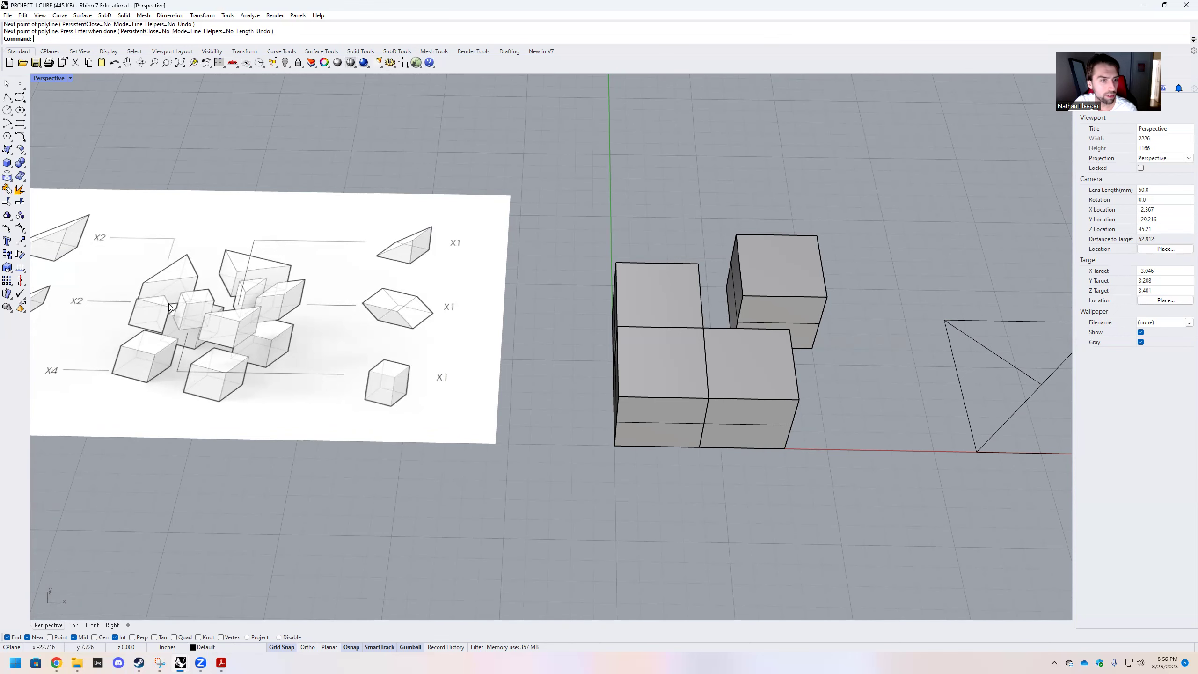
scroll(225, 324, "down", 1)
scroll(225, 324, "down", 2)
scroll(802, 398, "up", 6)
key("Return")
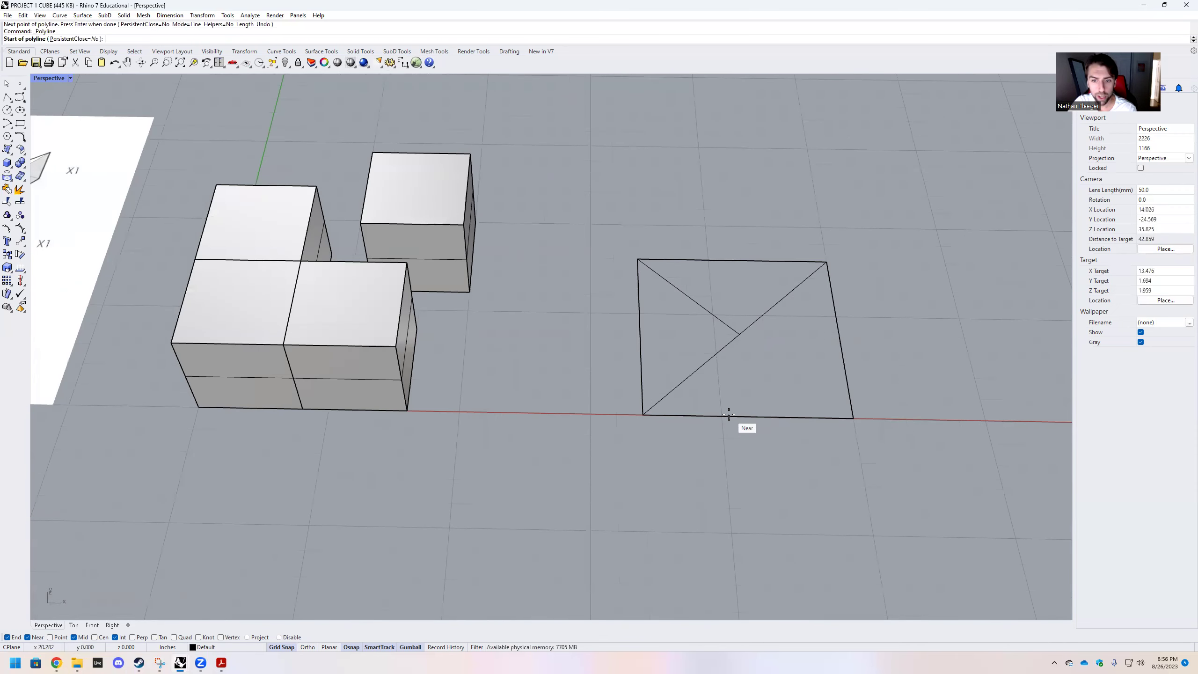
left_click(691, 375)
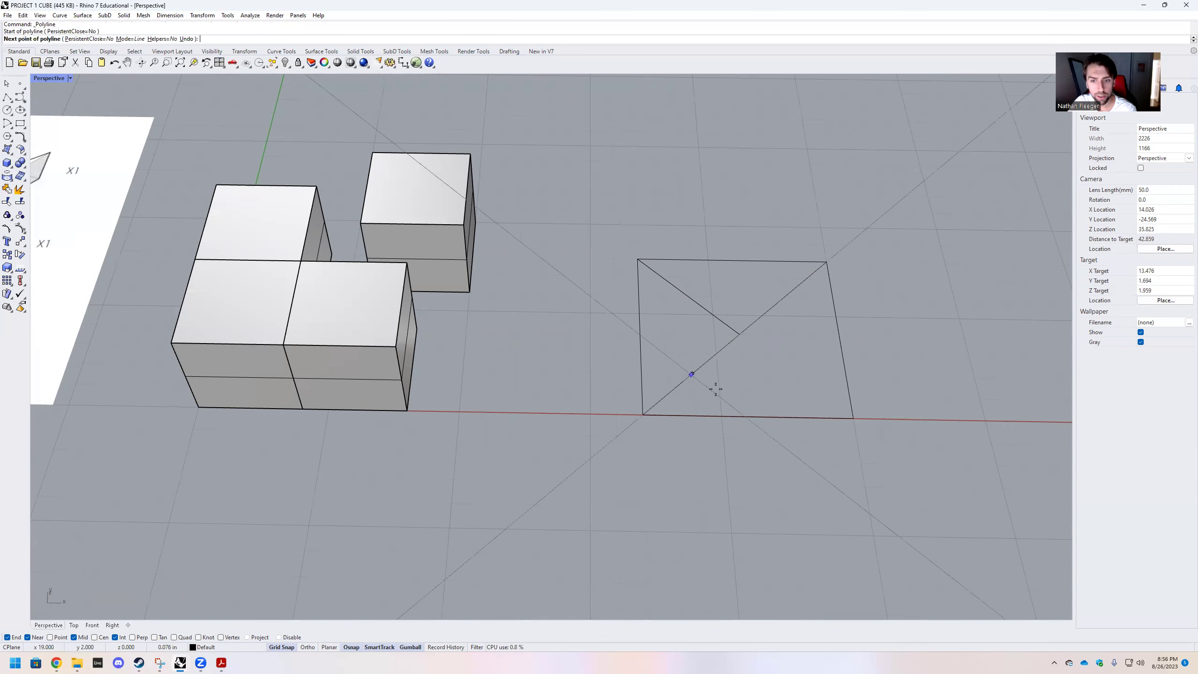
left_click(745, 416)
key("Return")
Step: Draw a polyline from the exact midpoint of the square's front edge to the diagonal, beside the misplaced short dividing line
scroll(748, 416, "up", 15)
key("Return")
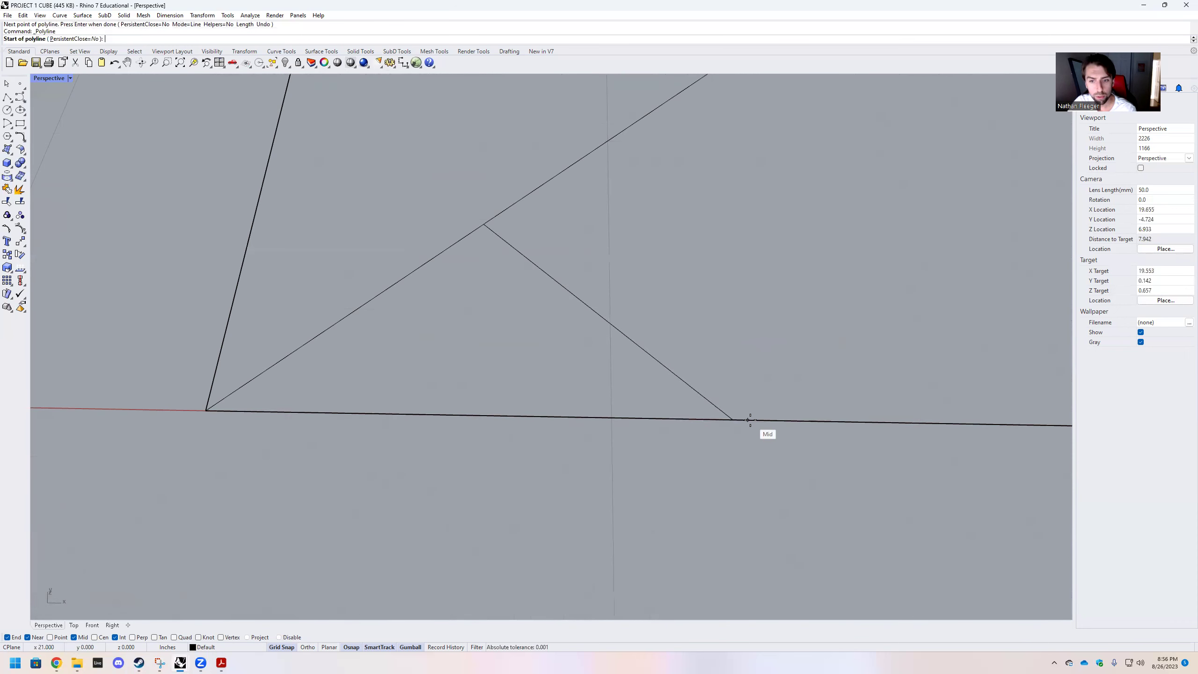
left_click(748, 419)
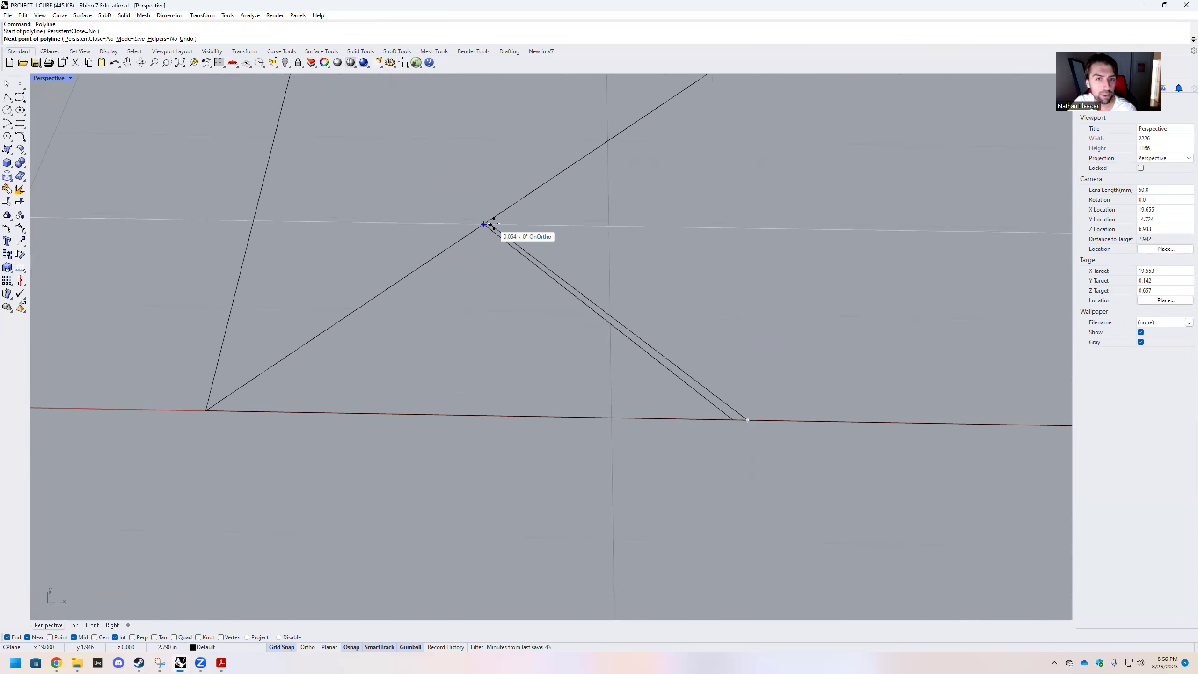
scroll(490, 220, "up", 4)
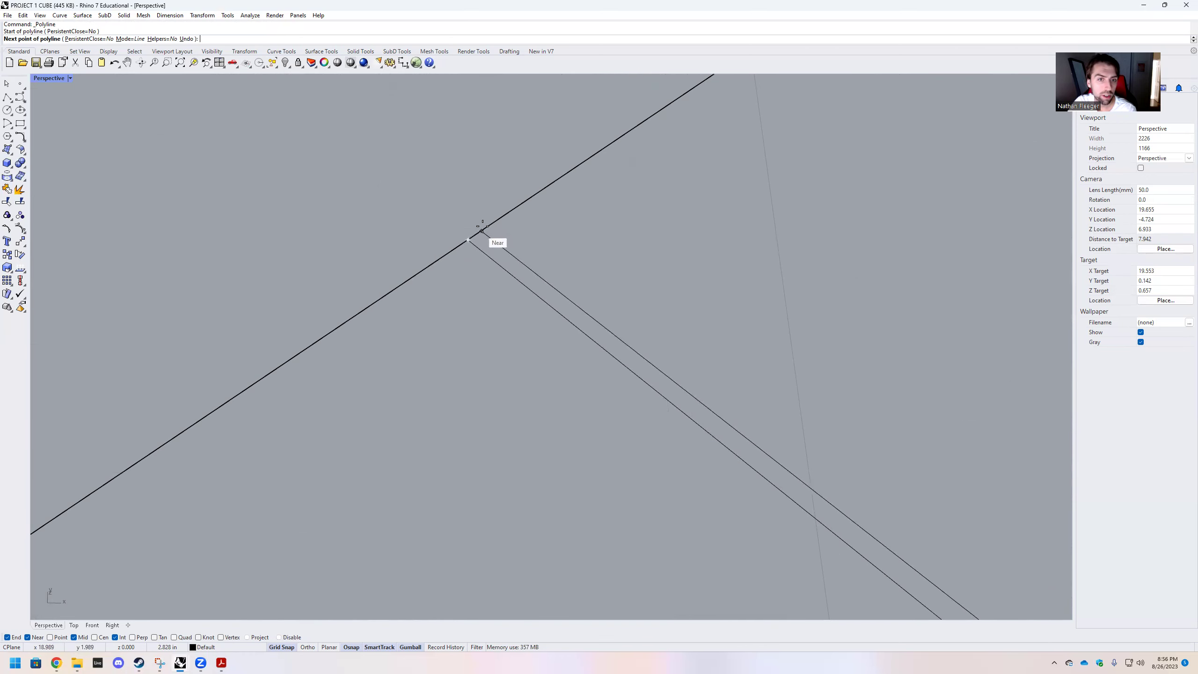
left_click(489, 225)
key("Return")
Step: Delete the misplaced short dividing line that misses the front edge's midpoint
scroll(488, 228, "down", 2)
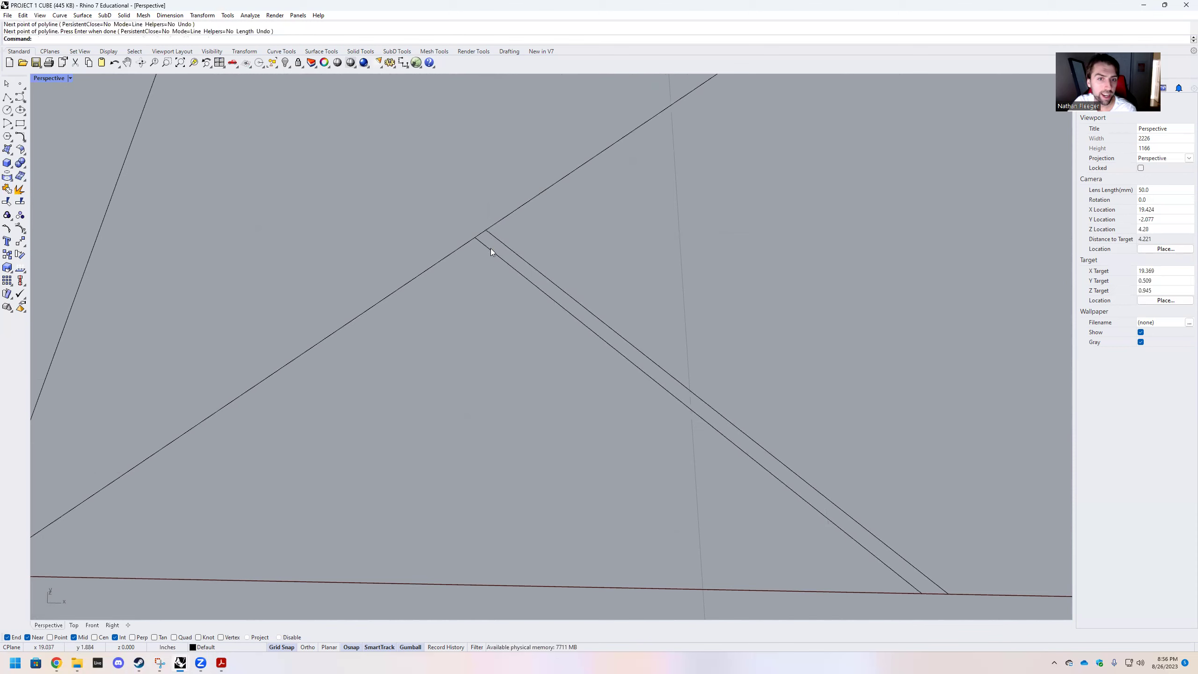
key("Delete")
scroll(504, 258, "down", 5)
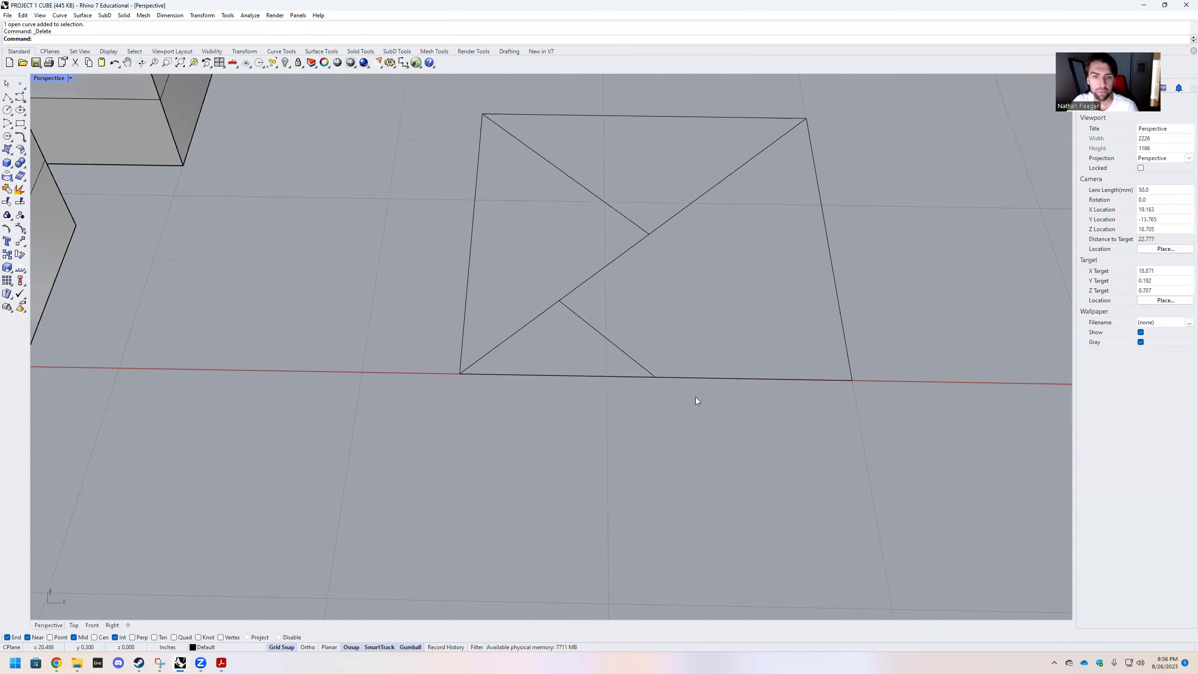
Step: Draw a polyline from the midpoint of the square's front edge to the midpoint of its right edge
scroll(705, 401, "down", 5)
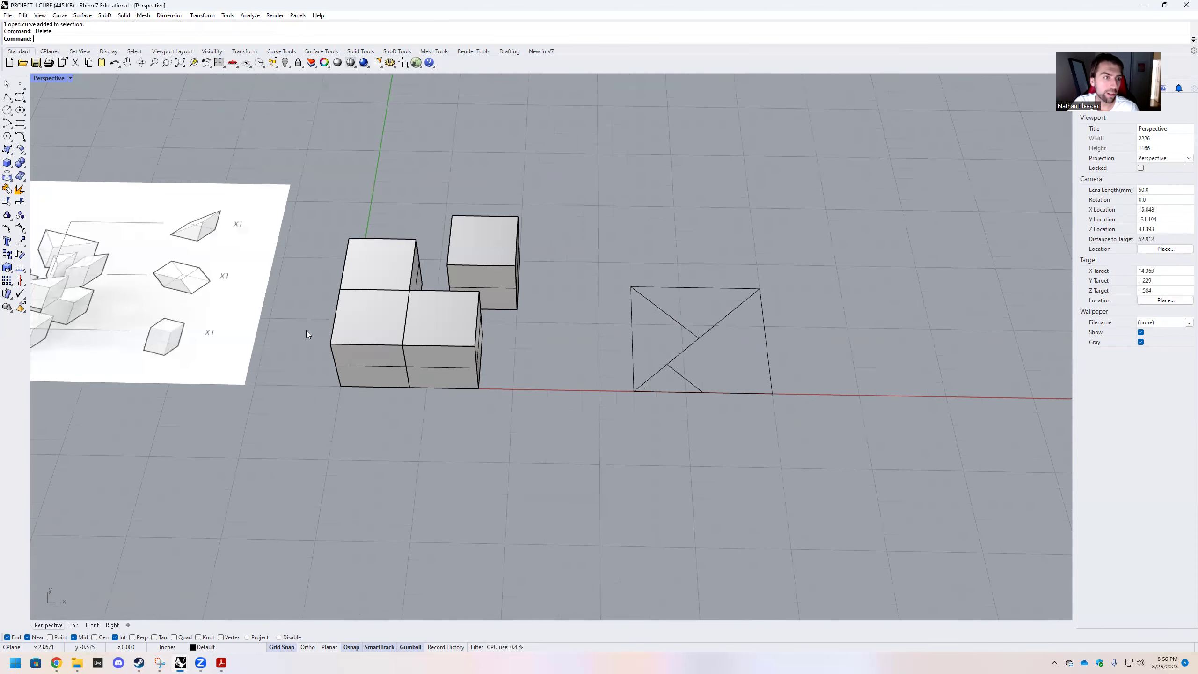
scroll(307, 333, "down", 4)
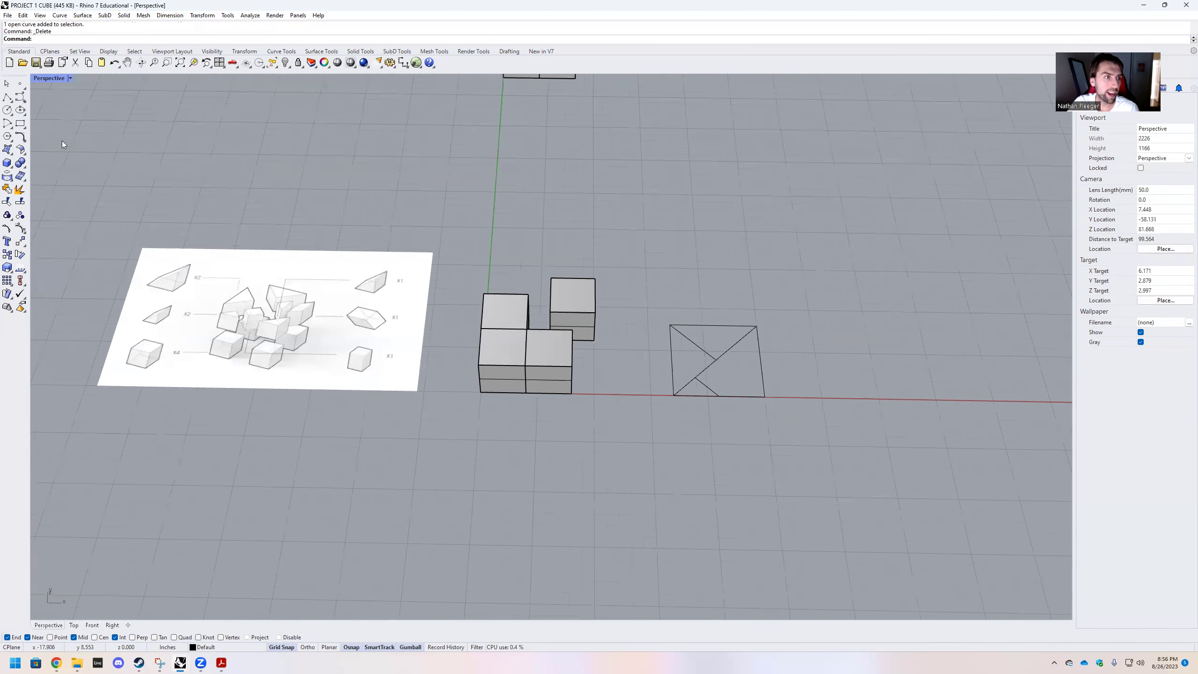
left_click(7, 97)
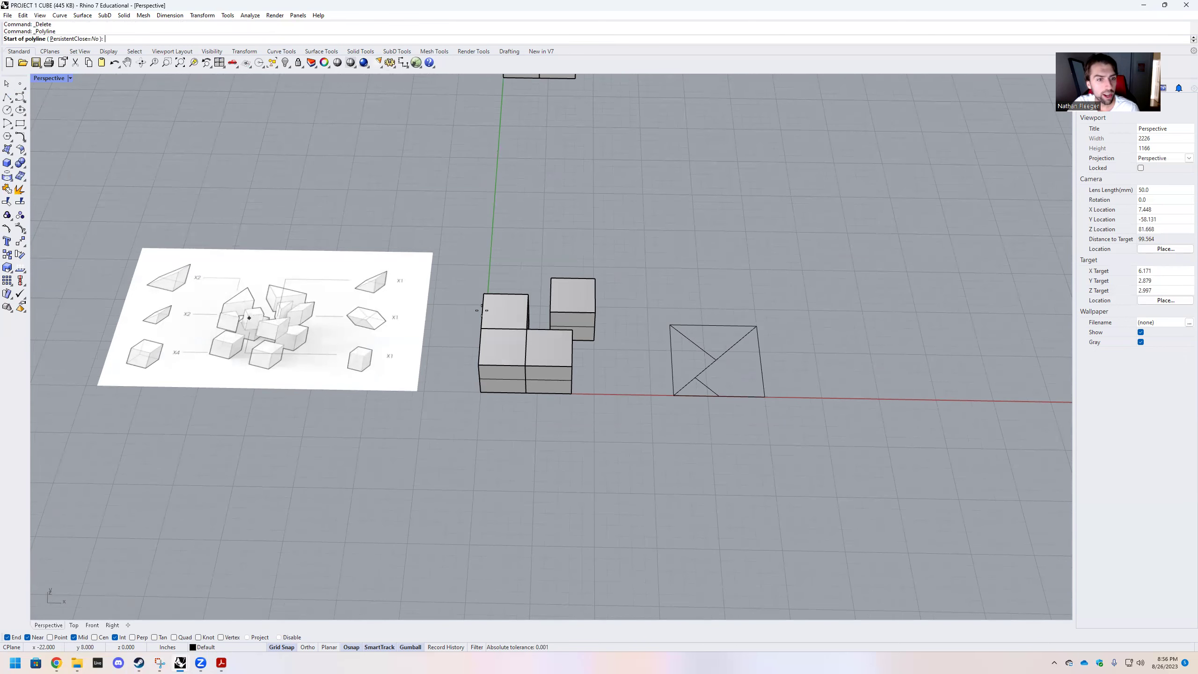
scroll(724, 359, "up", 1)
scroll(682, 418, "up", 2)
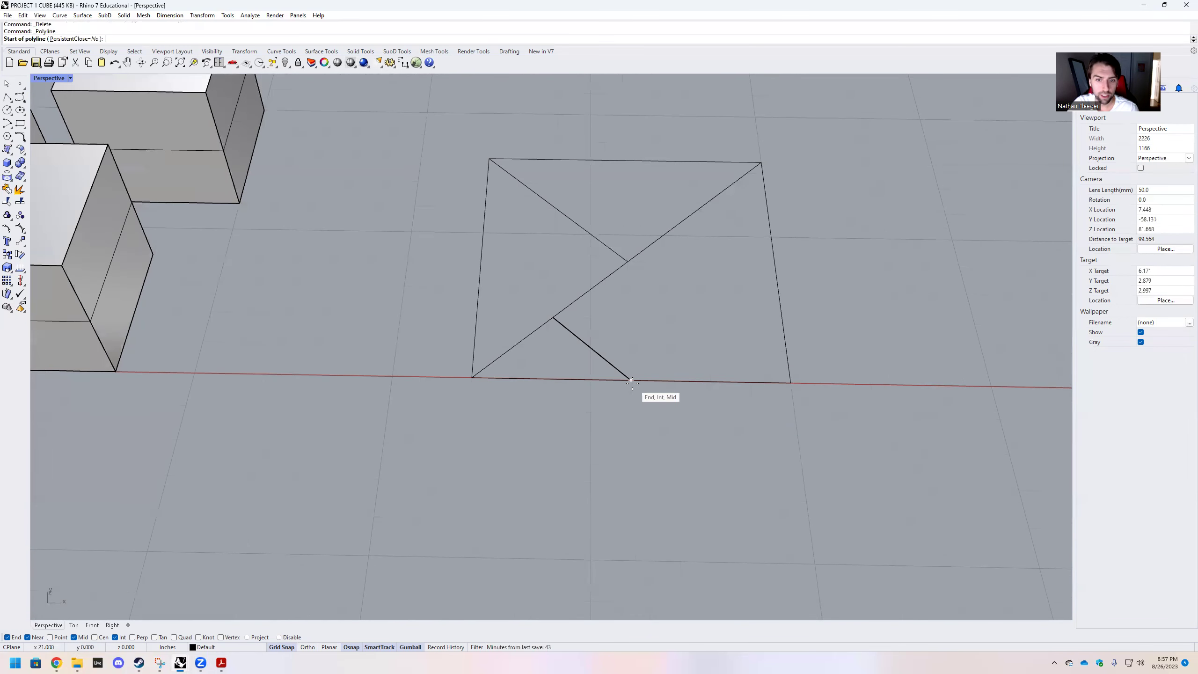
left_click(631, 380)
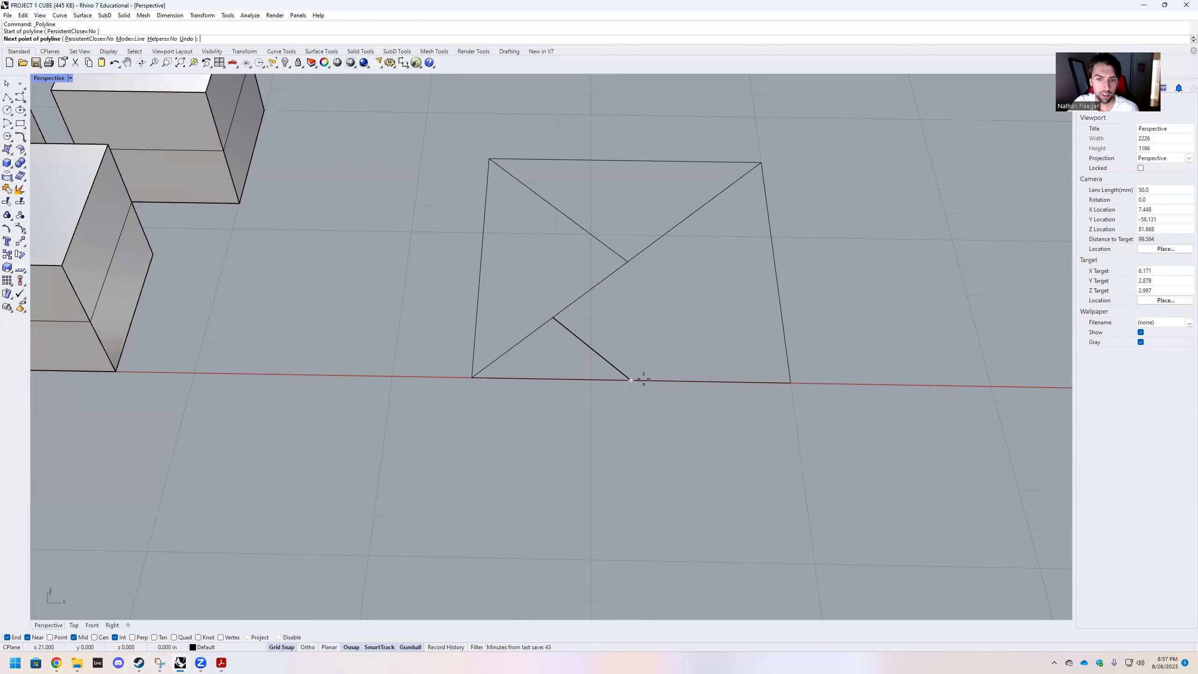
left_click(777, 265)
key("Return")
scroll(841, 323, "down", 3)
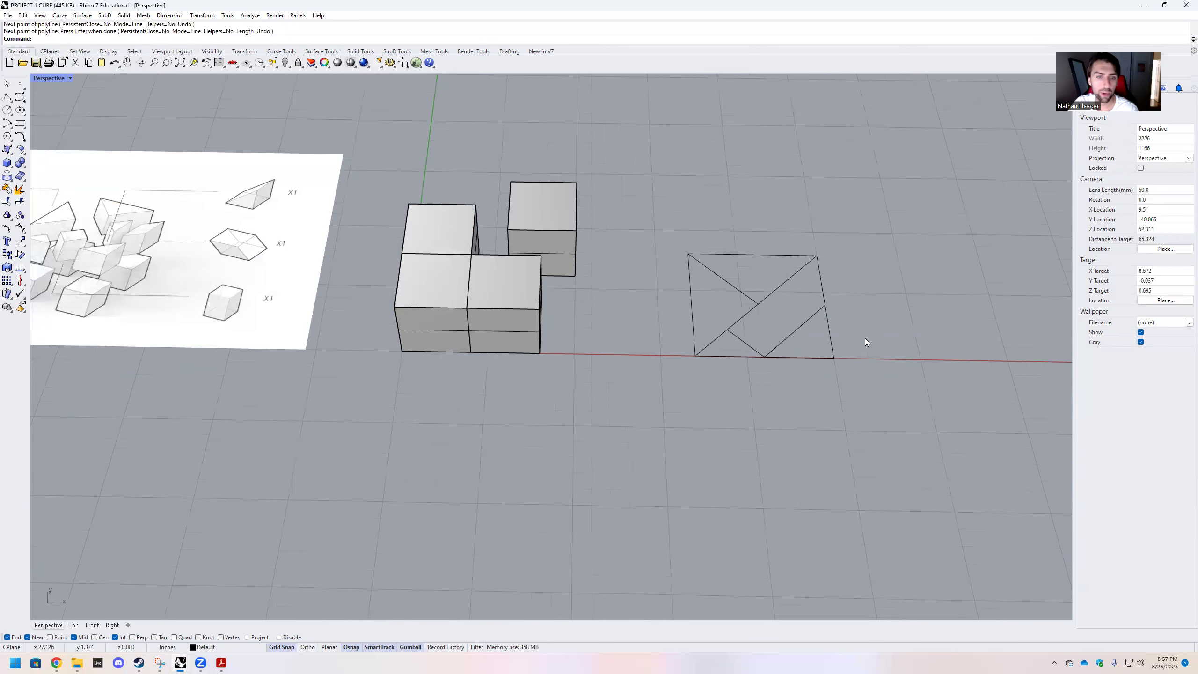
Step: Check the reference fragments and draw a polyline from the diagonal's midpoint to the midpoint of the line cutting off the front right corner
scroll(706, 308, "down", 1)
scroll(290, 315, "up", 4)
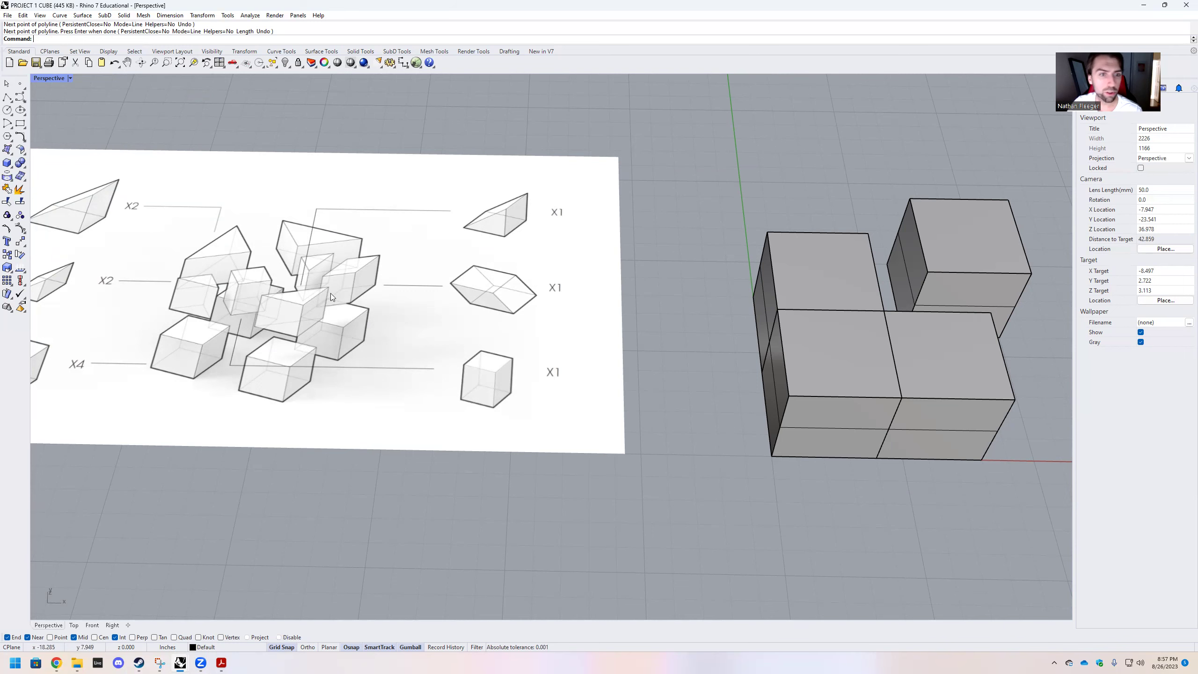
scroll(337, 283, "down", 4)
scroll(334, 283, "down", 4)
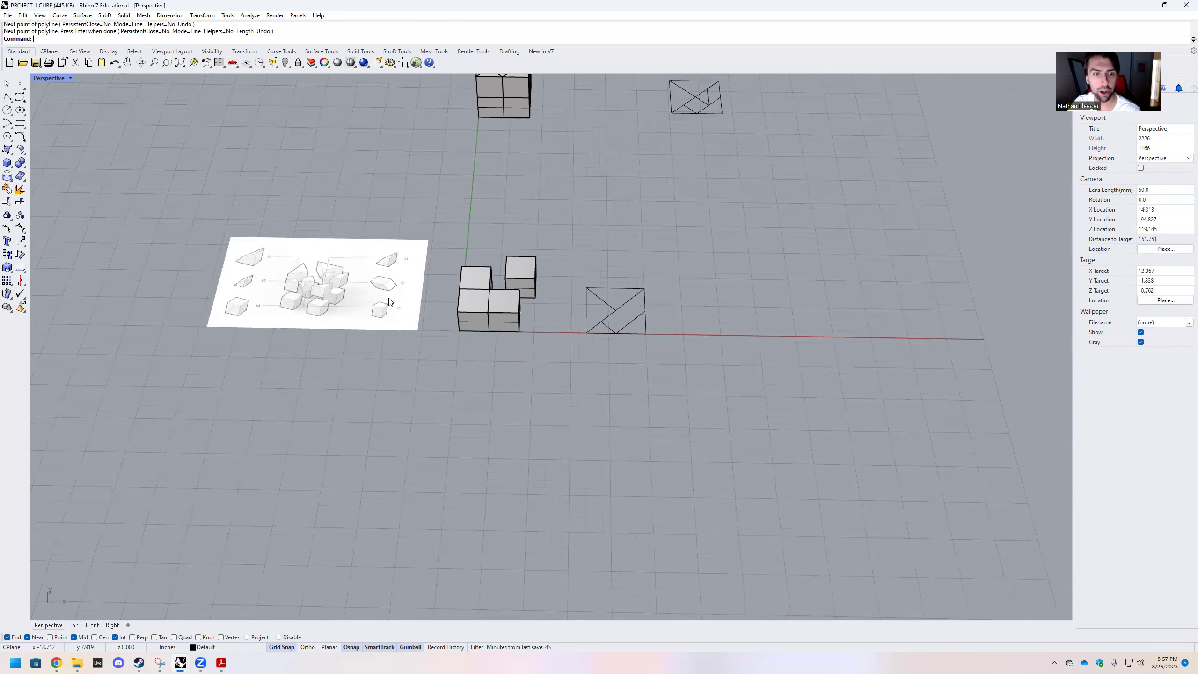
scroll(602, 324, "up", 4)
scroll(602, 324, "up", 6)
right_click(586, 343)
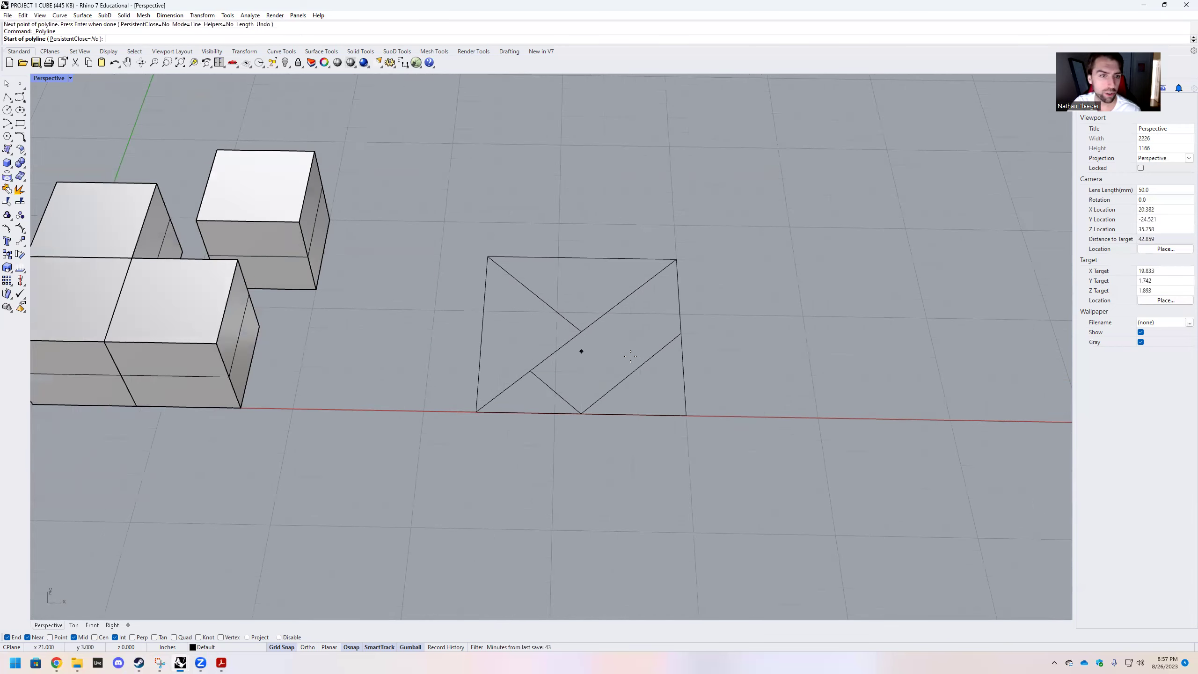
scroll(630, 355, "down", 10)
scroll(239, 306, "up", 11)
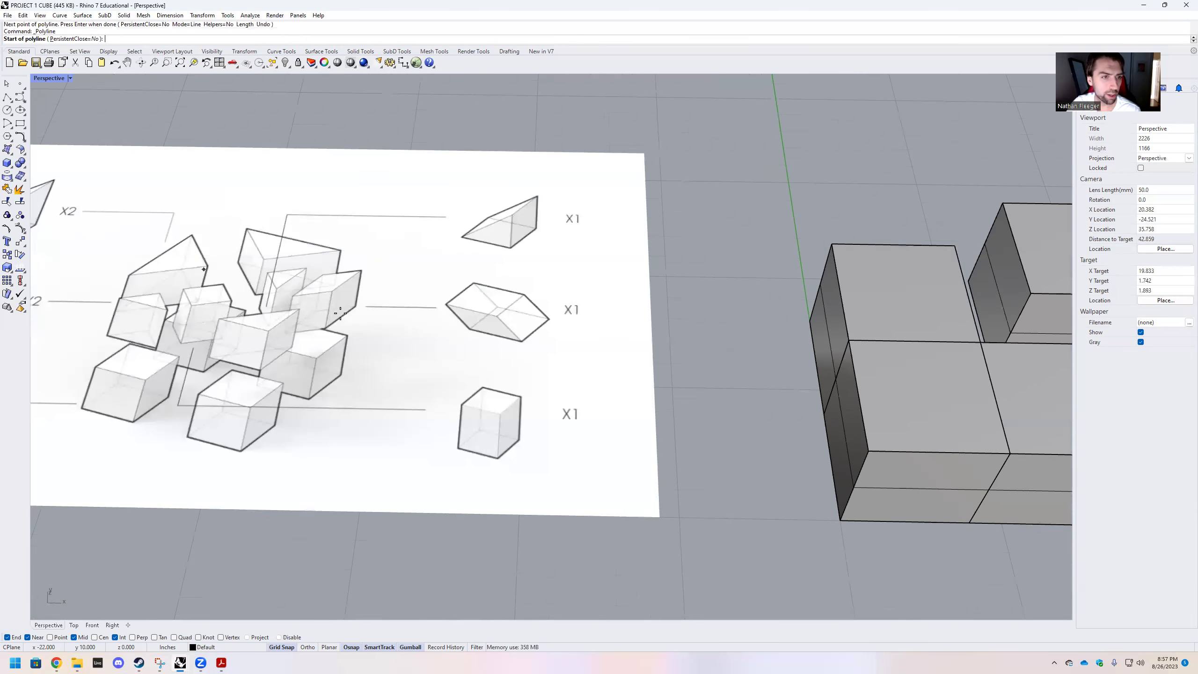
scroll(332, 306, "down", 5)
scroll(591, 334, "down", 6)
scroll(772, 372, "up", 3)
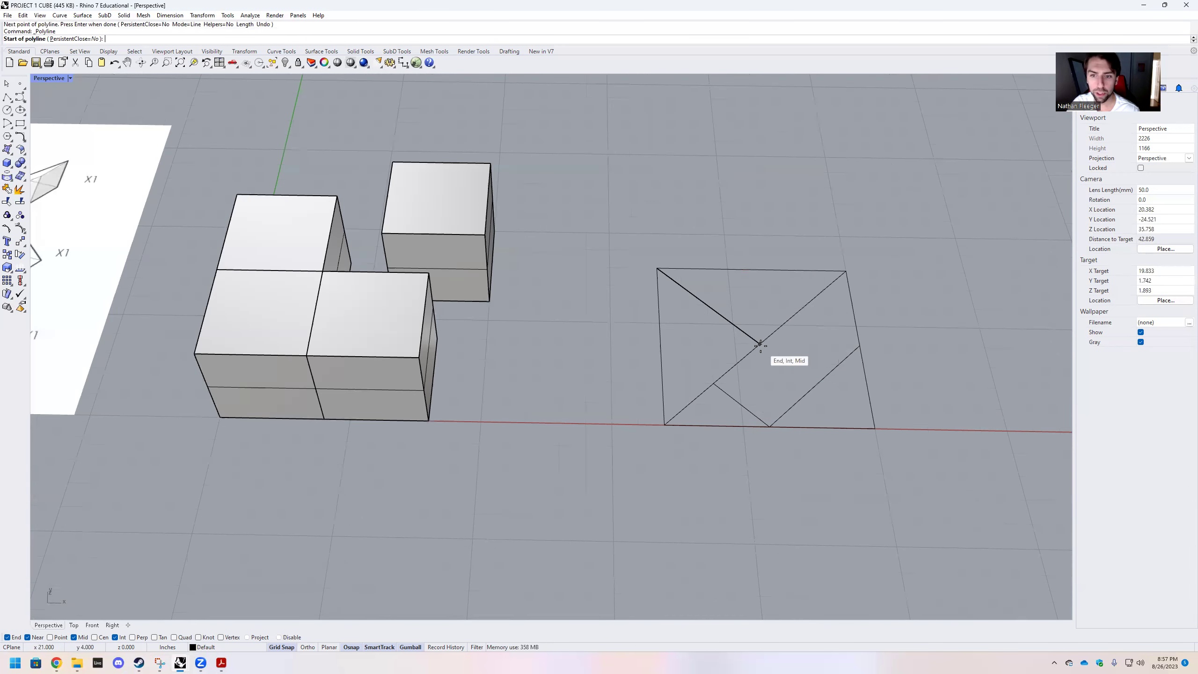
left_click(774, 354)
left_click(816, 385)
key("Return")
Step: Draw a polyline from the midpoint of the corner-cutting line straight back to the middle of the diagonal's back half
scroll(750, 384, "down", 3)
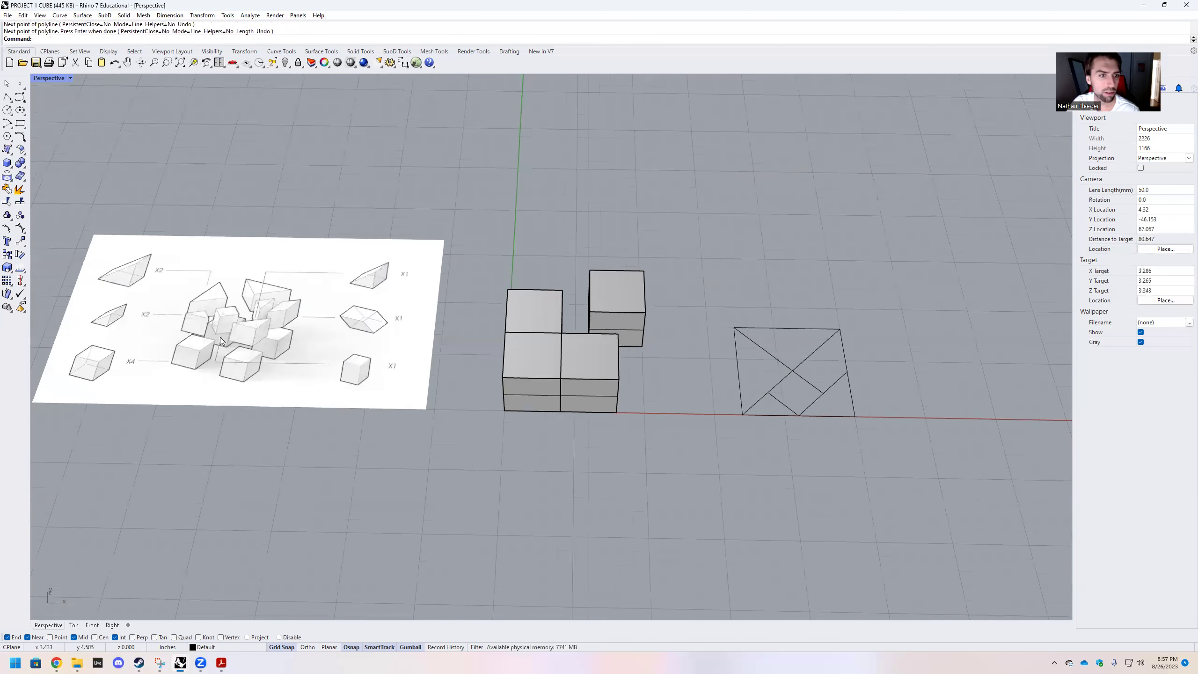
scroll(258, 327, "up", 2)
scroll(250, 349, "down", 1)
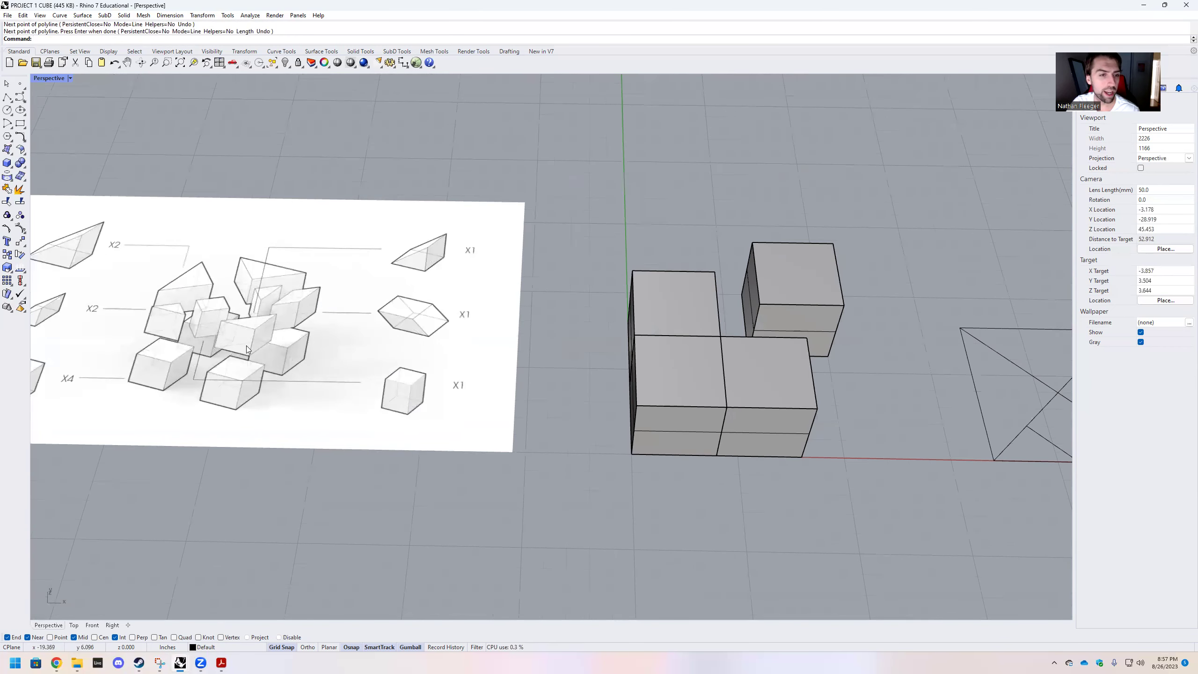
scroll(246, 345, "down", 2)
scroll(244, 344, "up", 1)
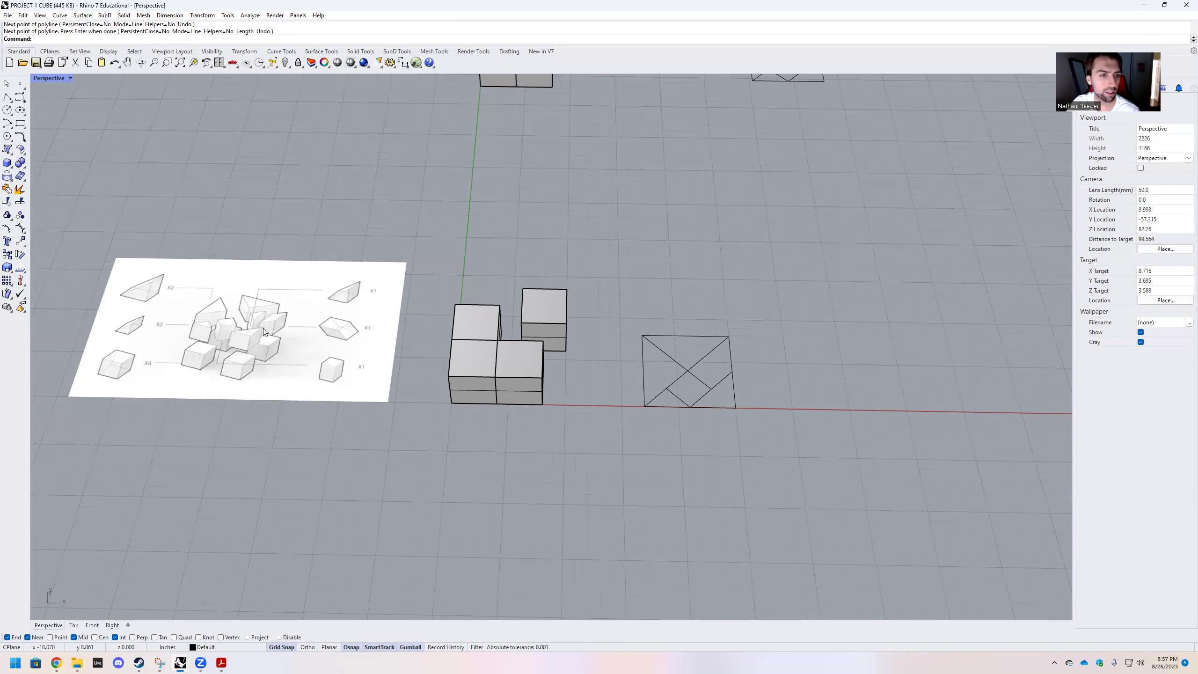
scroll(263, 328, "up", 1)
key("Return")
scroll(814, 388, "up", 2)
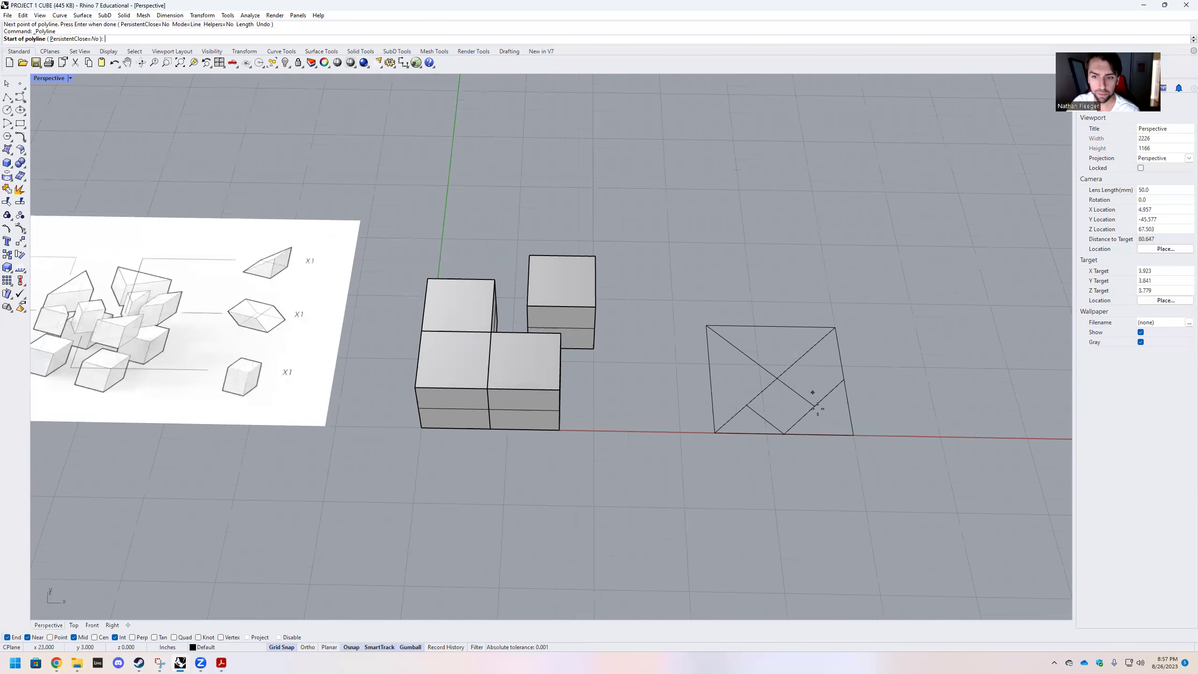
left_click(815, 398)
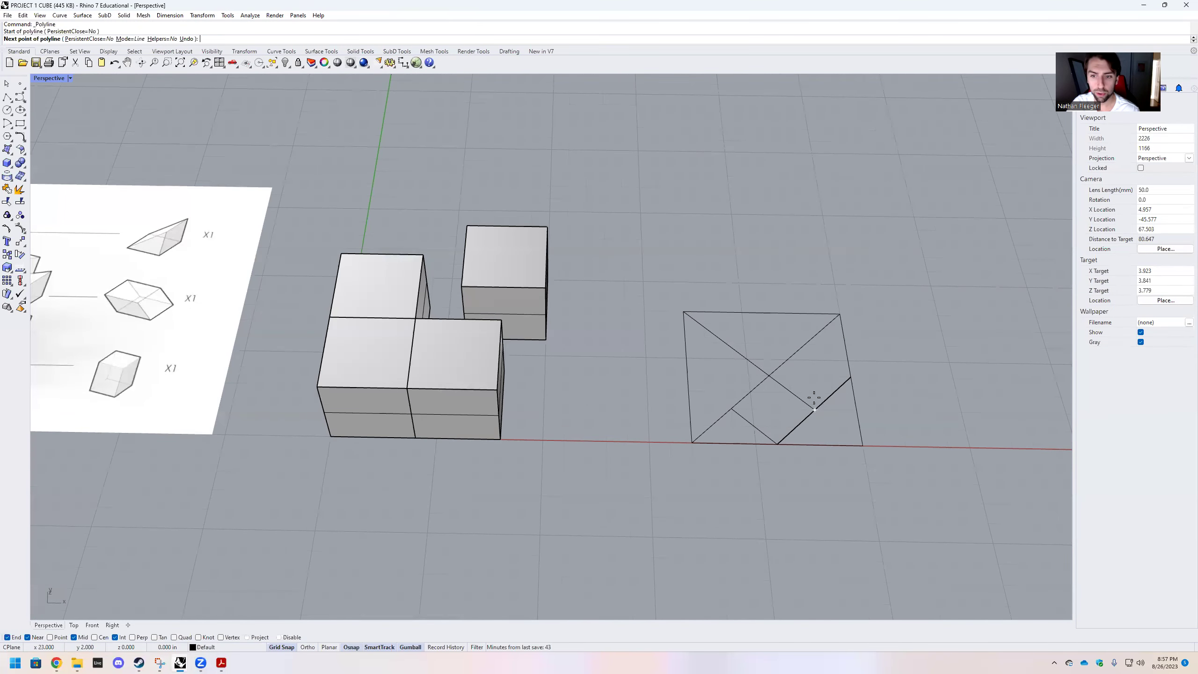
left_click(803, 346)
key("Return")
scroll(721, 372, "down", 2)
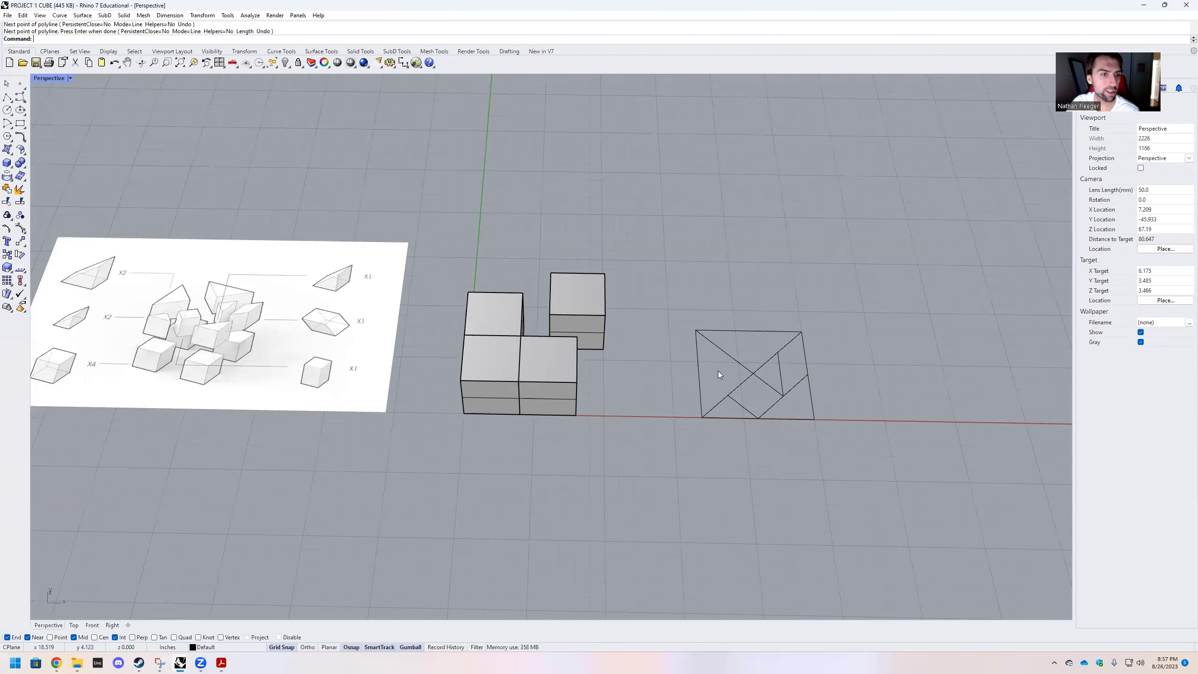
scroll(697, 383, "down", 1)
scroll(772, 391, "up", 4)
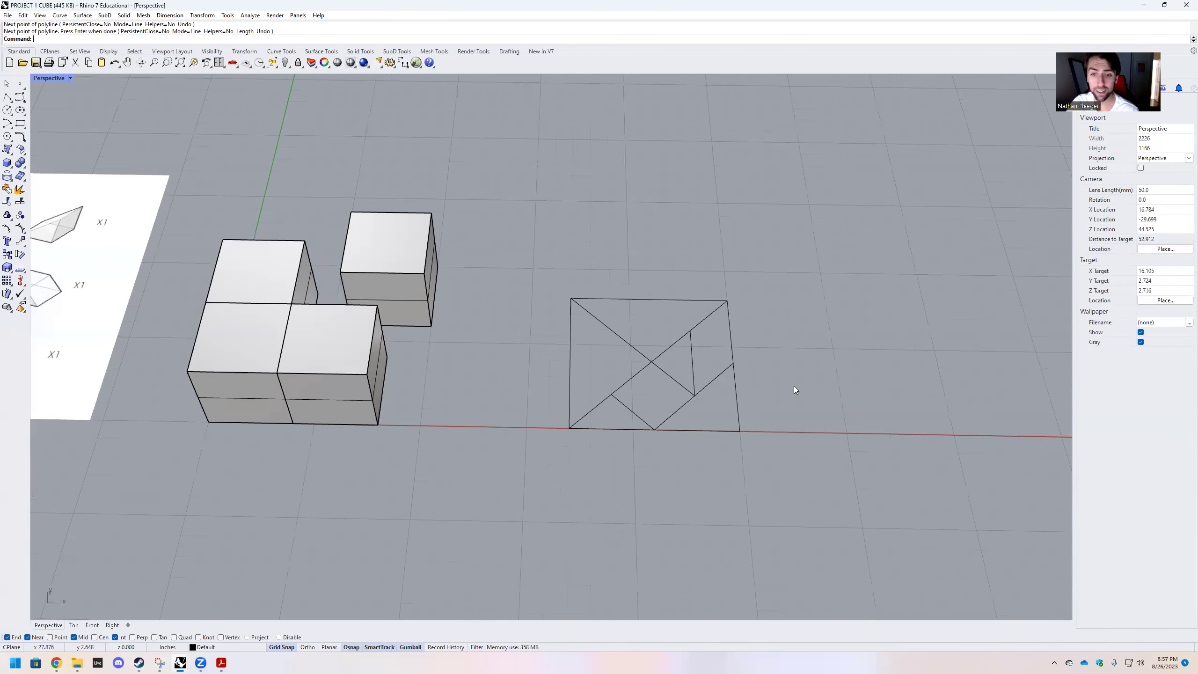
scroll(793, 389, "up", 4)
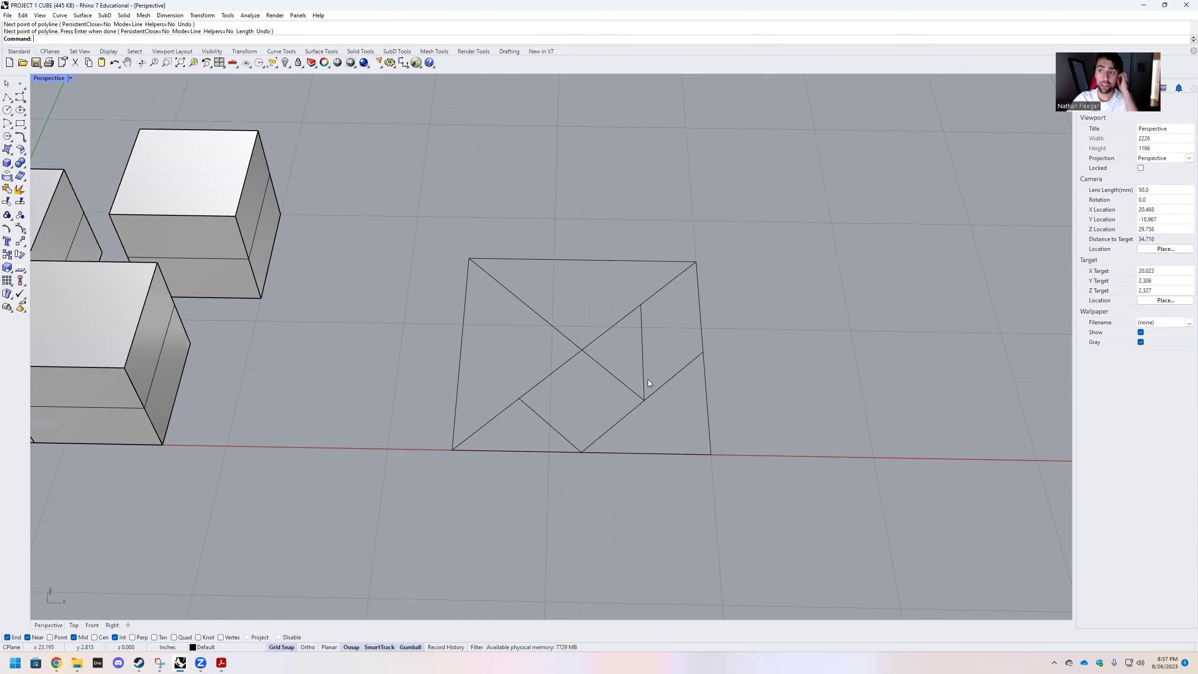
scroll(628, 320, "down", 5)
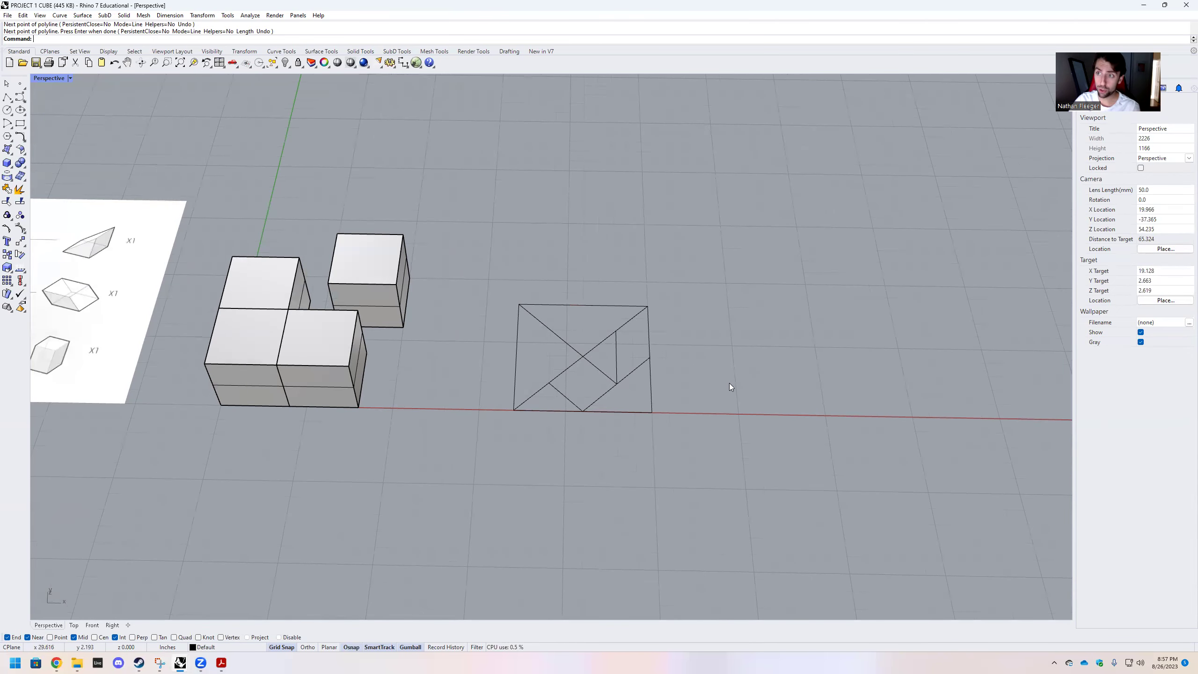
left_click_drag(698, 411, 442, 265)
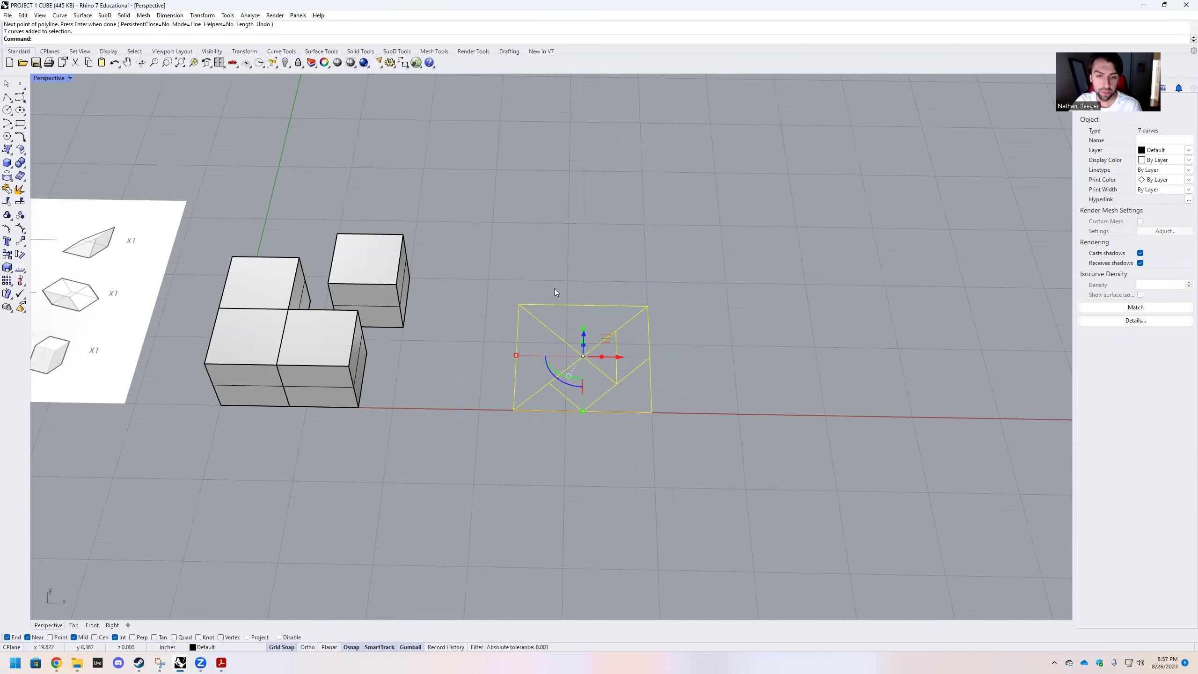
key("Escape")
left_click(542, 323)
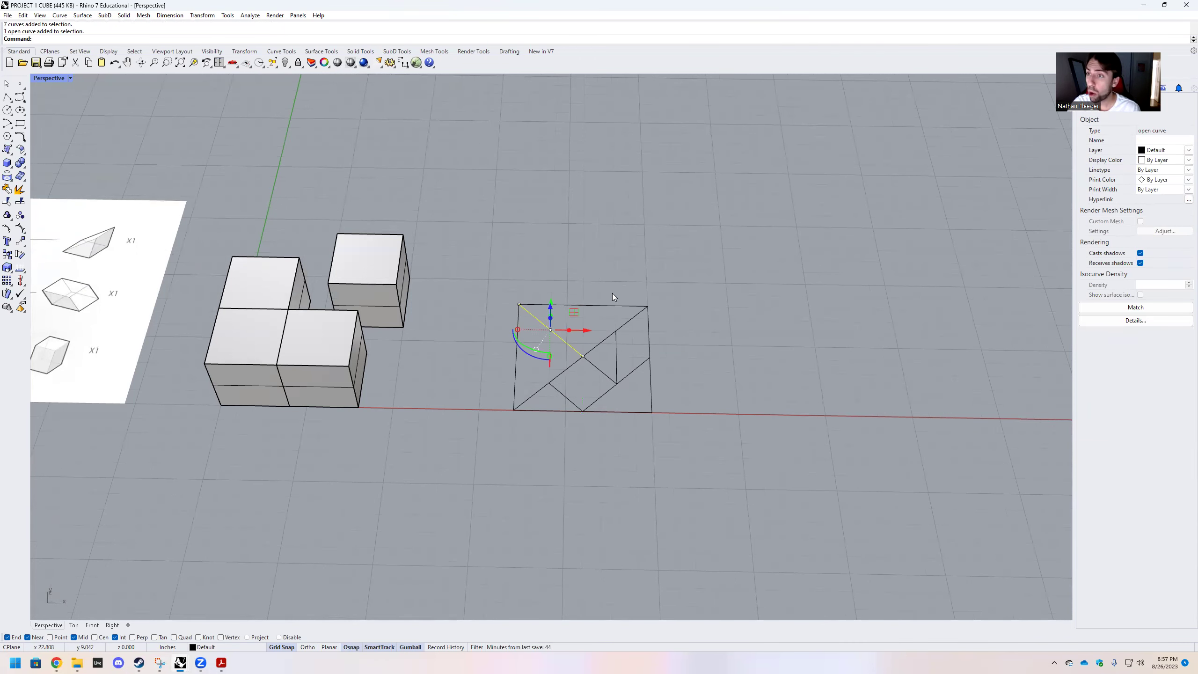
key("Escape")
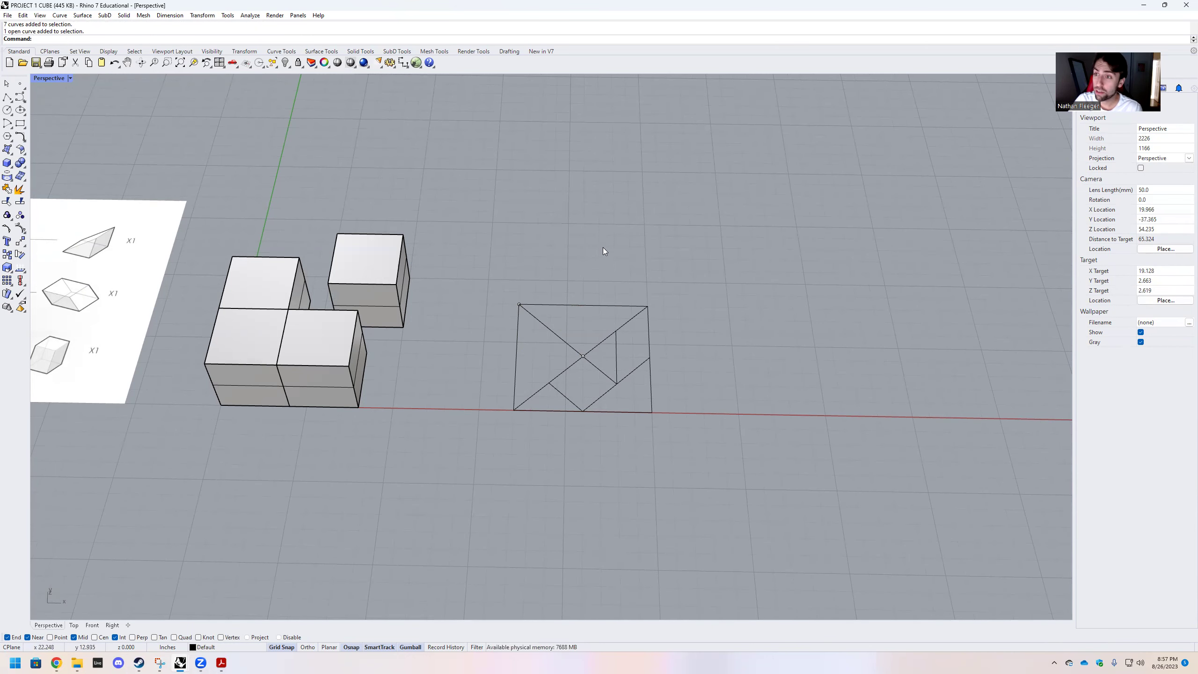
Step: Create a closed curve from the square's back triangular region by running CurveBoolean on the square and all its dividing lines
scroll(639, 297, "down", 2)
scroll(631, 324, "up", 3)
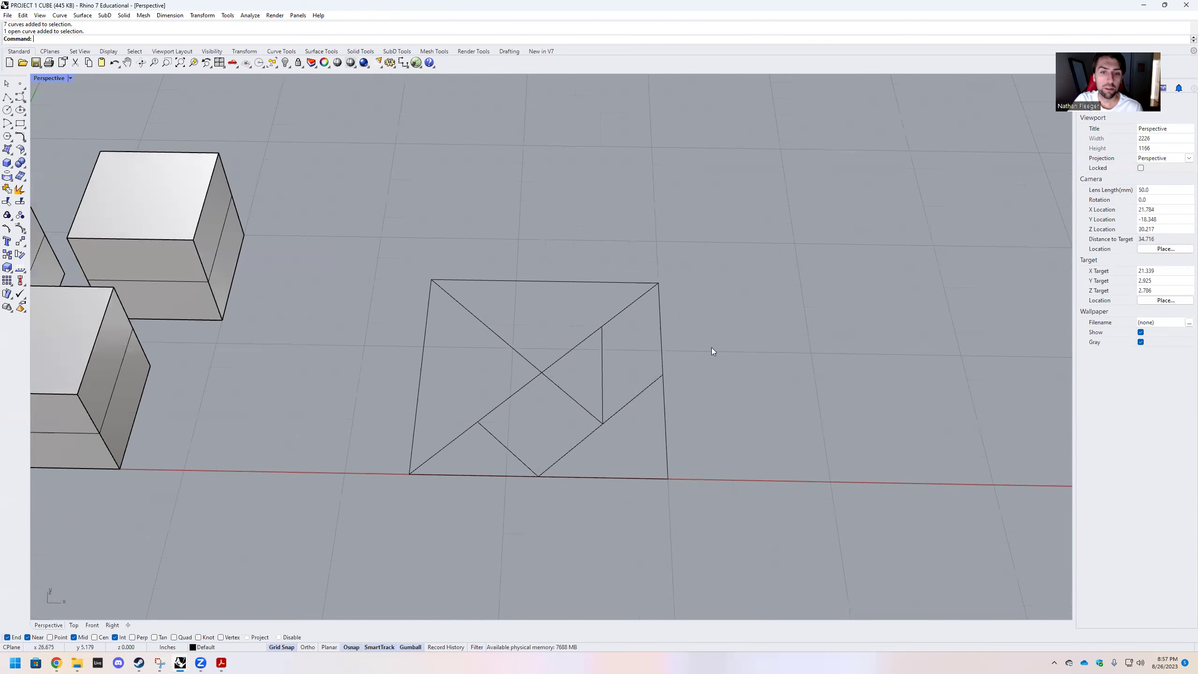
left_click_drag(703, 505, 394, 251)
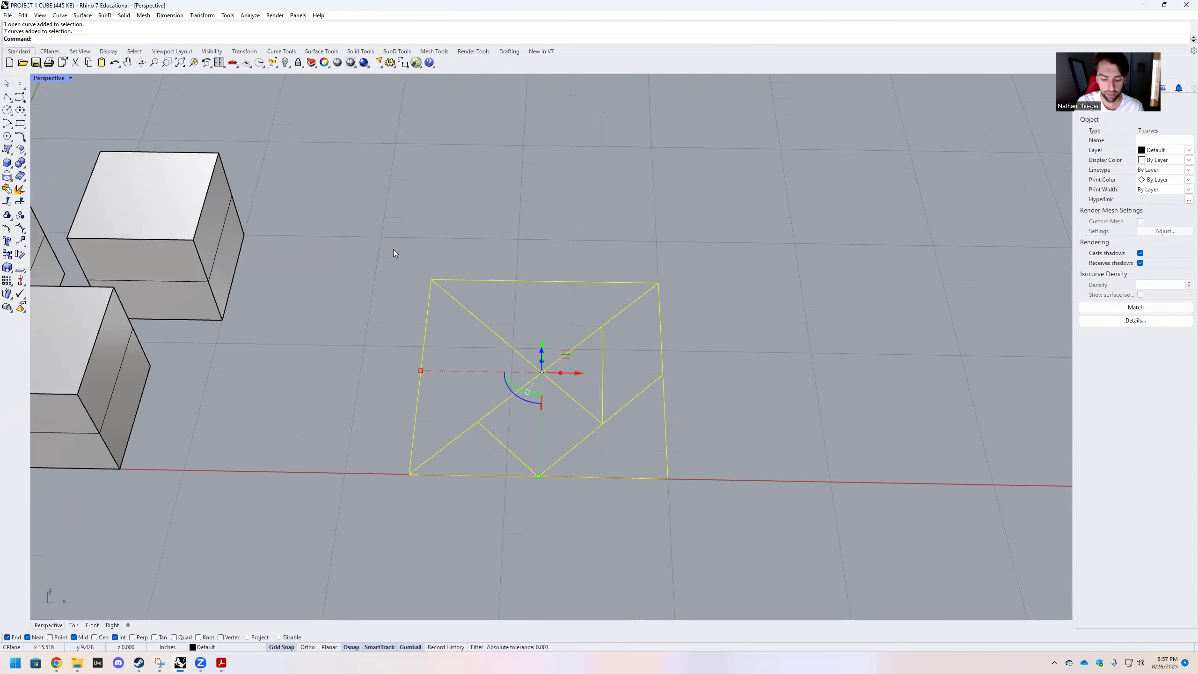
type("CurveBoolean")
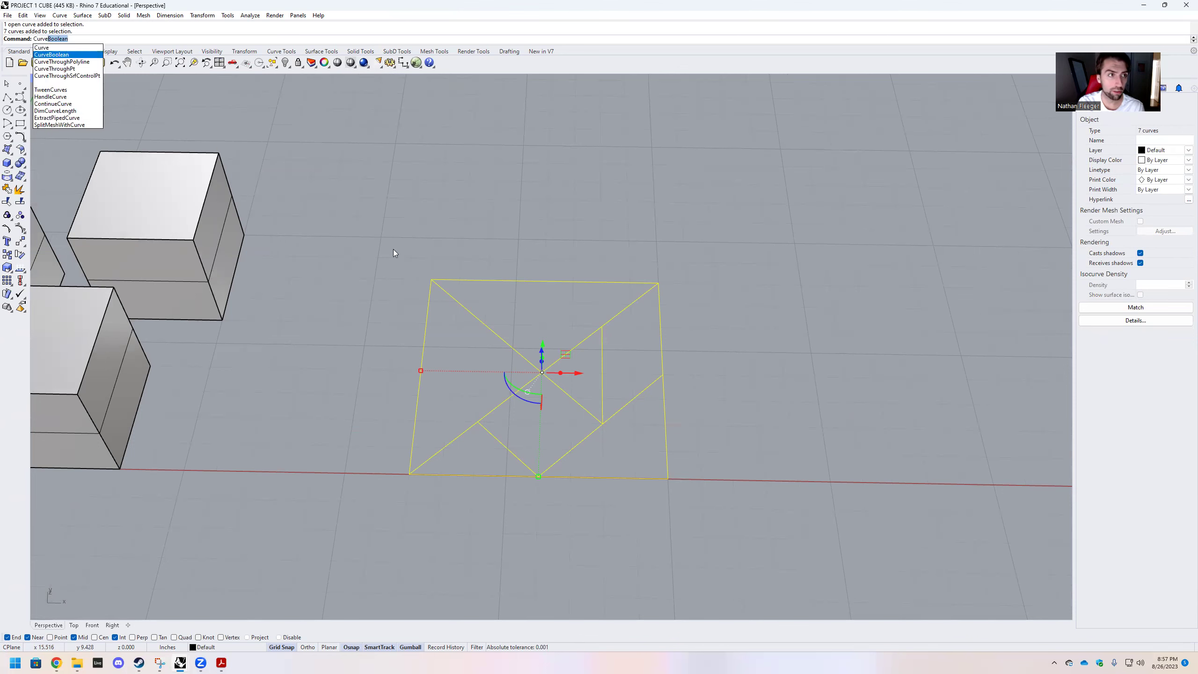
key("Return")
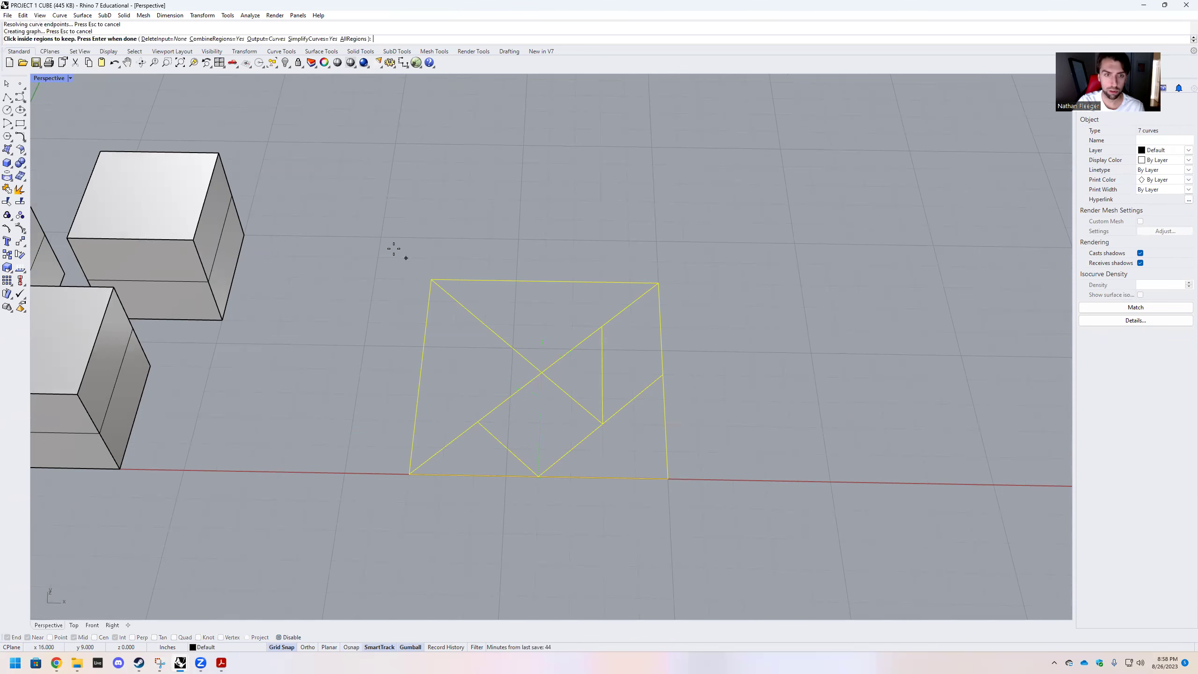
left_click(506, 303)
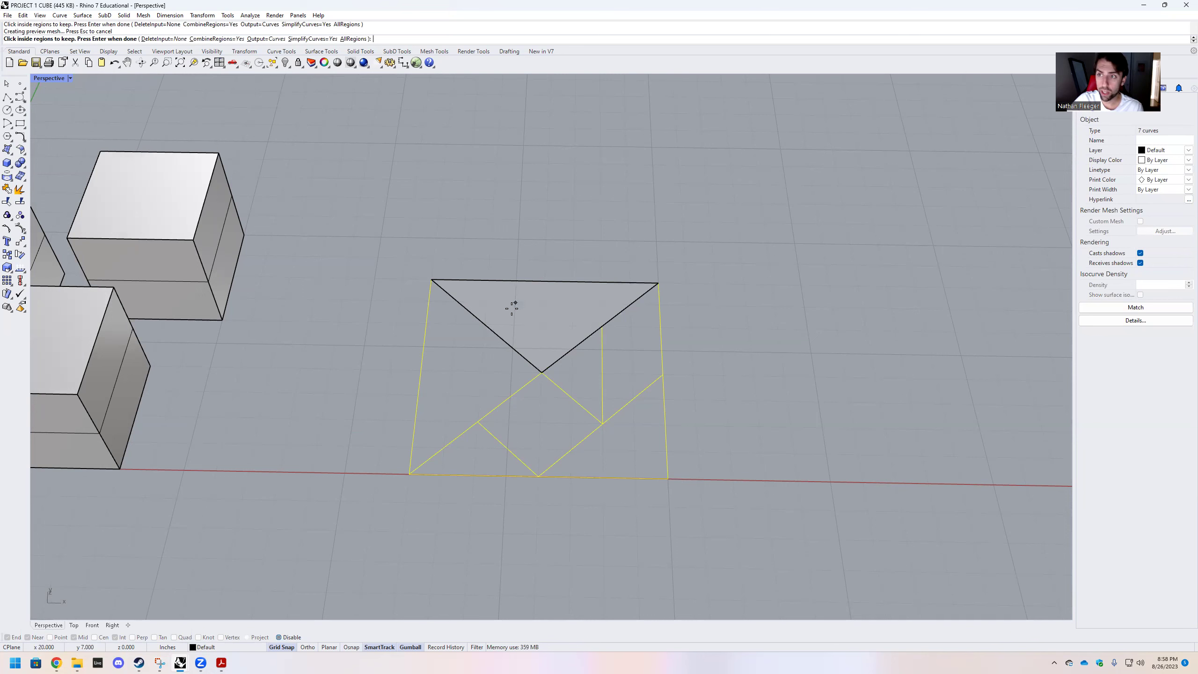
key("Return")
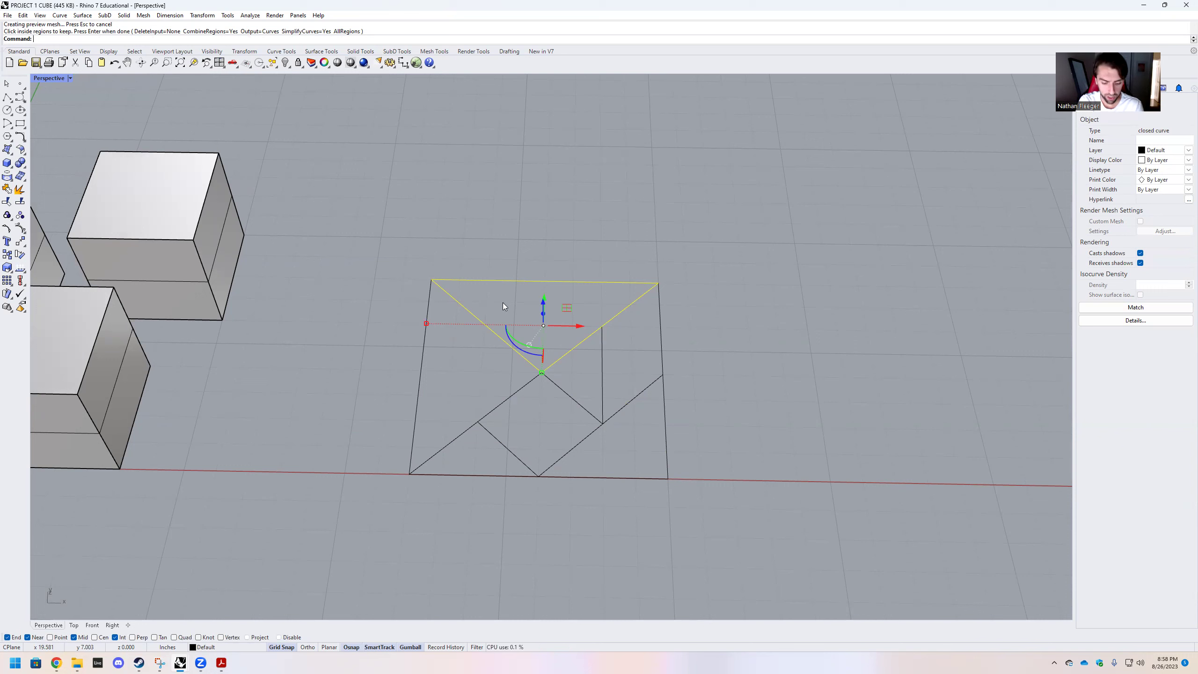
Step: Extrude the square's back triangular curve 4 inches upward into a solid and clear the selection
type("ExtrudeCrv")
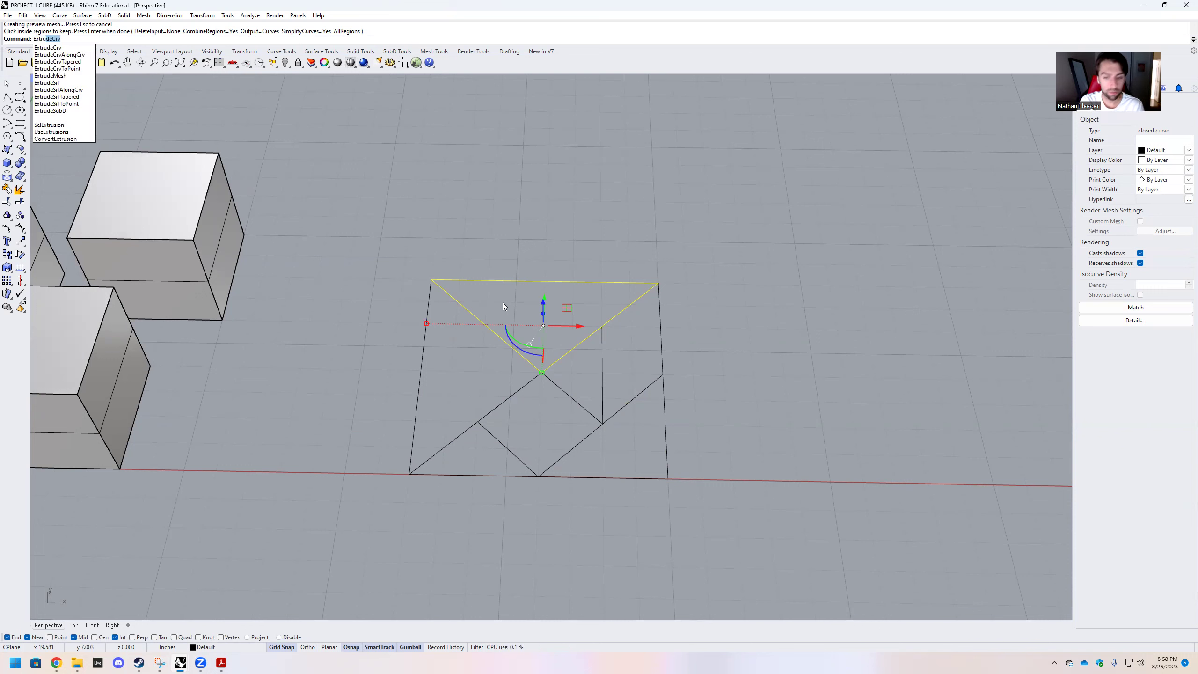
key("Return")
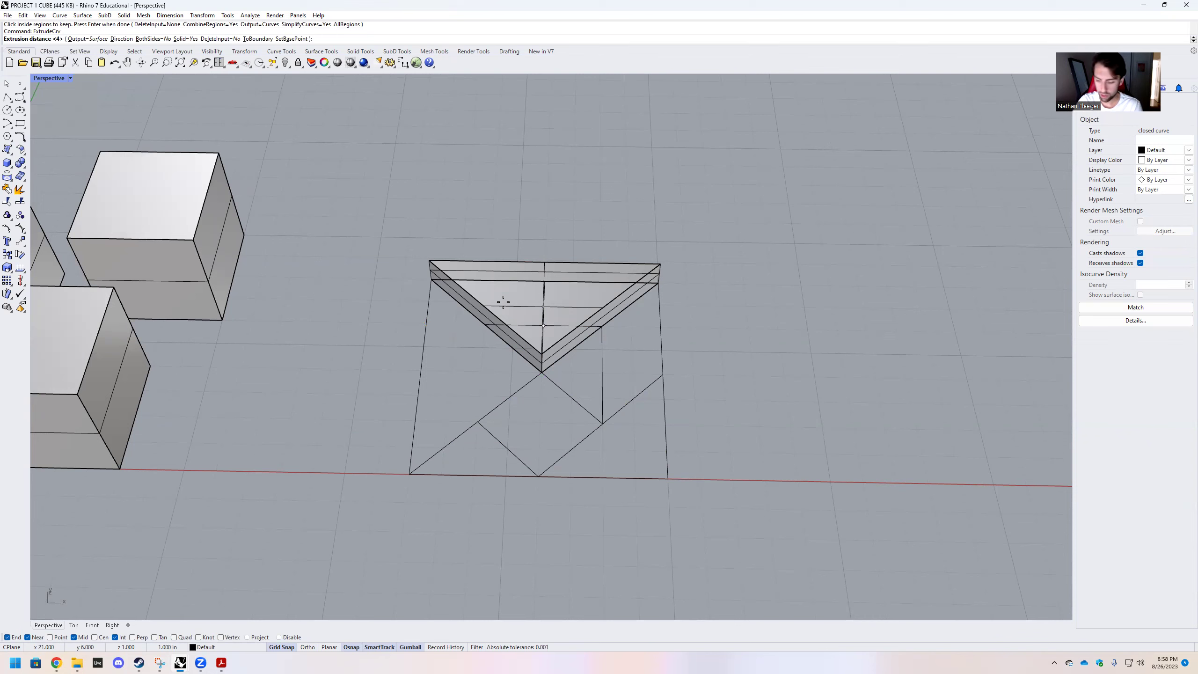
type("4")
key("Return")
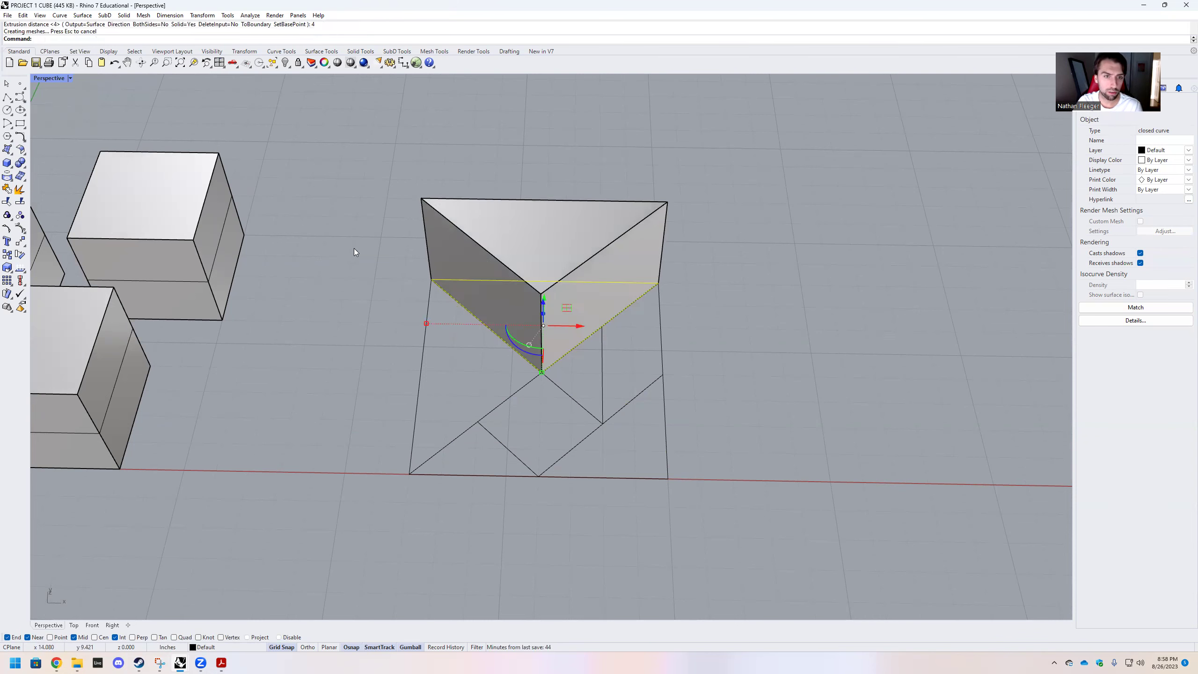
key("Escape")
Step: Create a closed curve from the square's left triangular region by running CurveBoolean on the square and its dividing lines
type("CurveBoolean")
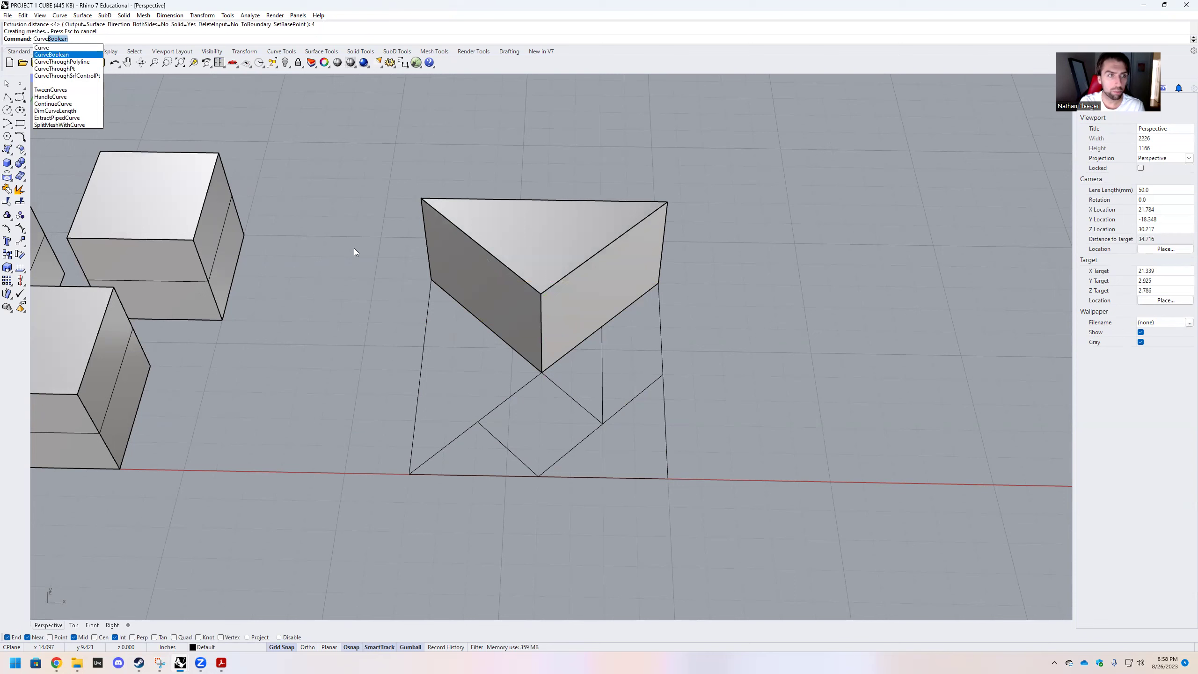
key("Return")
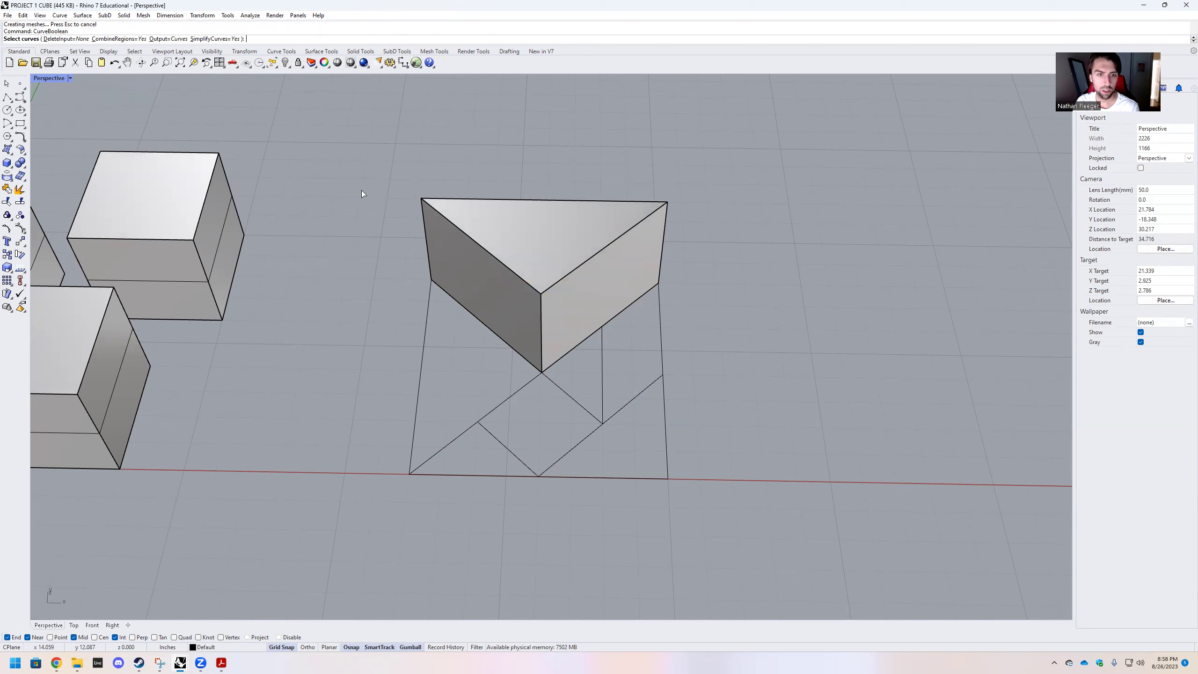
left_click_drag(361, 191, 699, 498)
key("Return")
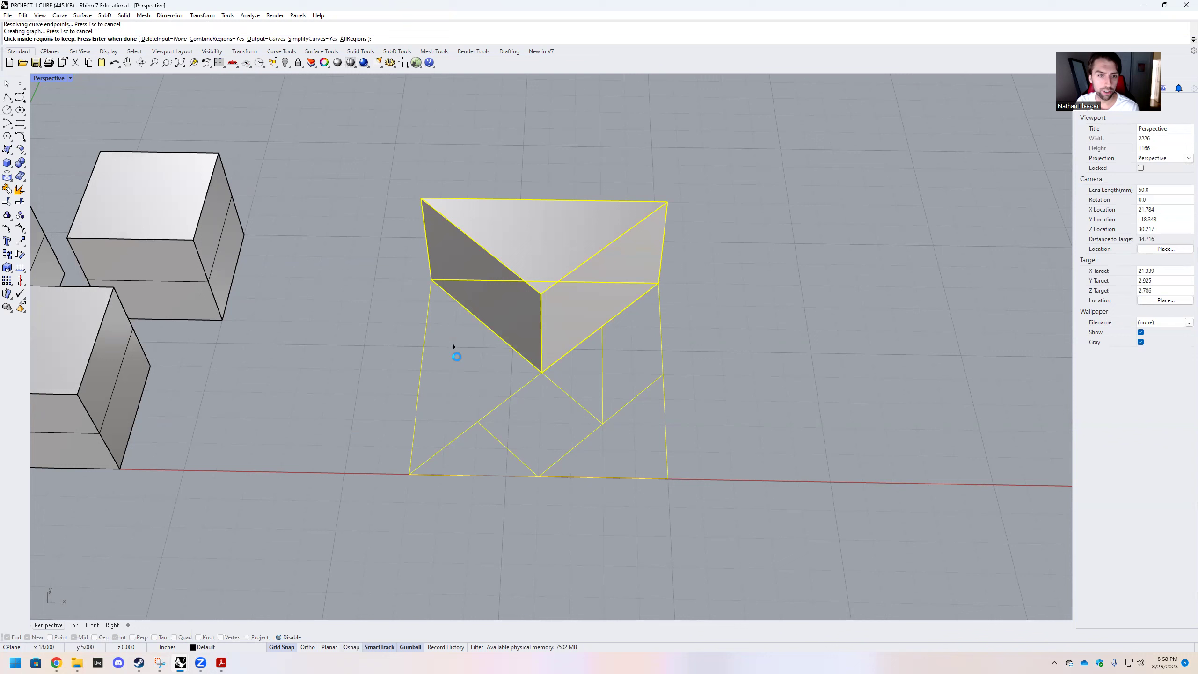
left_click(455, 351)
key("Return")
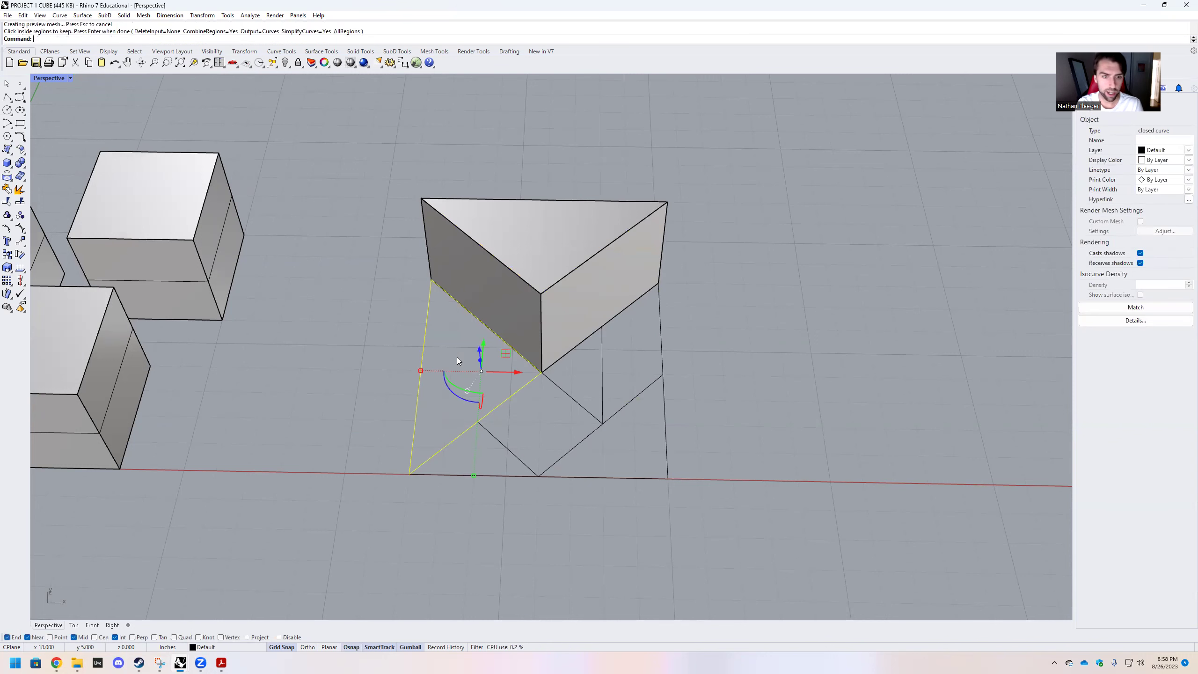
Step: Extrude the left triangular curve 4 inches into a solid beside the back triangular piece
type("ExtrudeCrv")
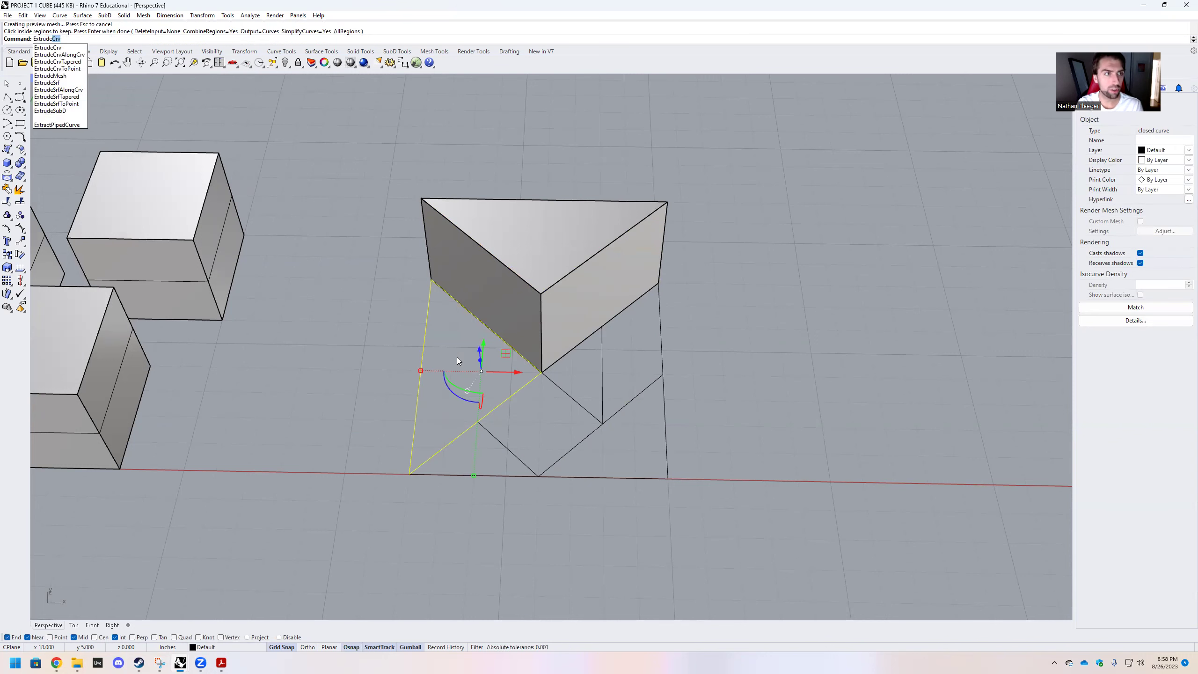
key("Return")
type("4")
key("Return")
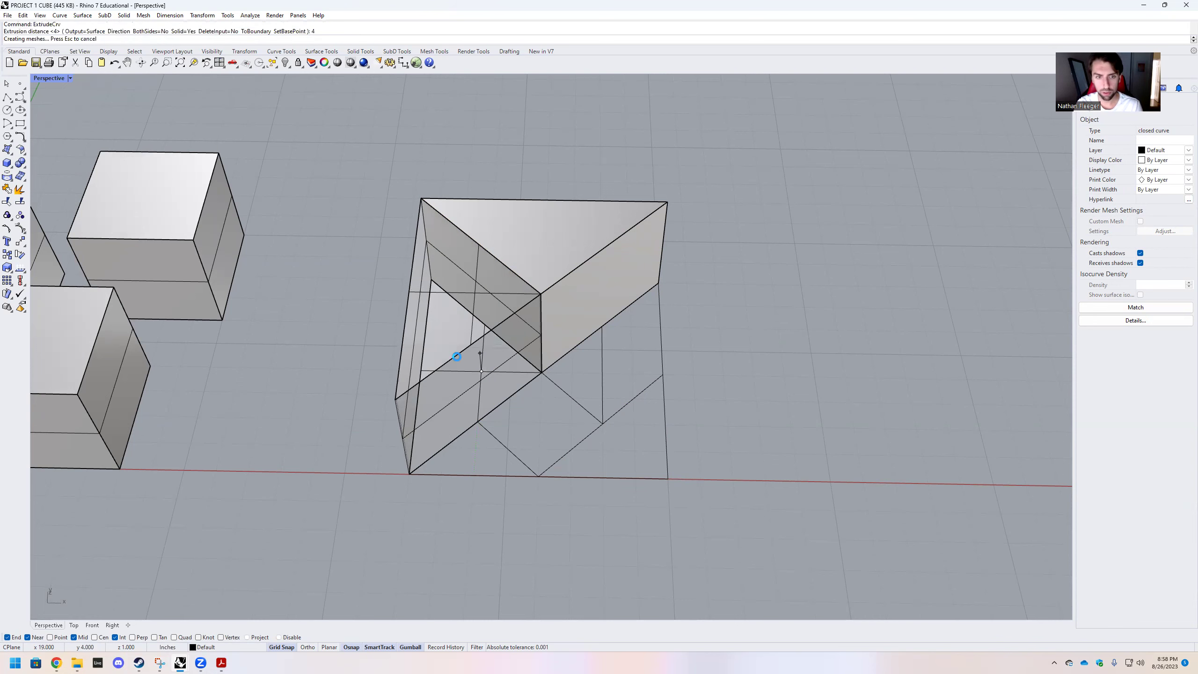
left_click(741, 430)
scroll(513, 385, "down", 4)
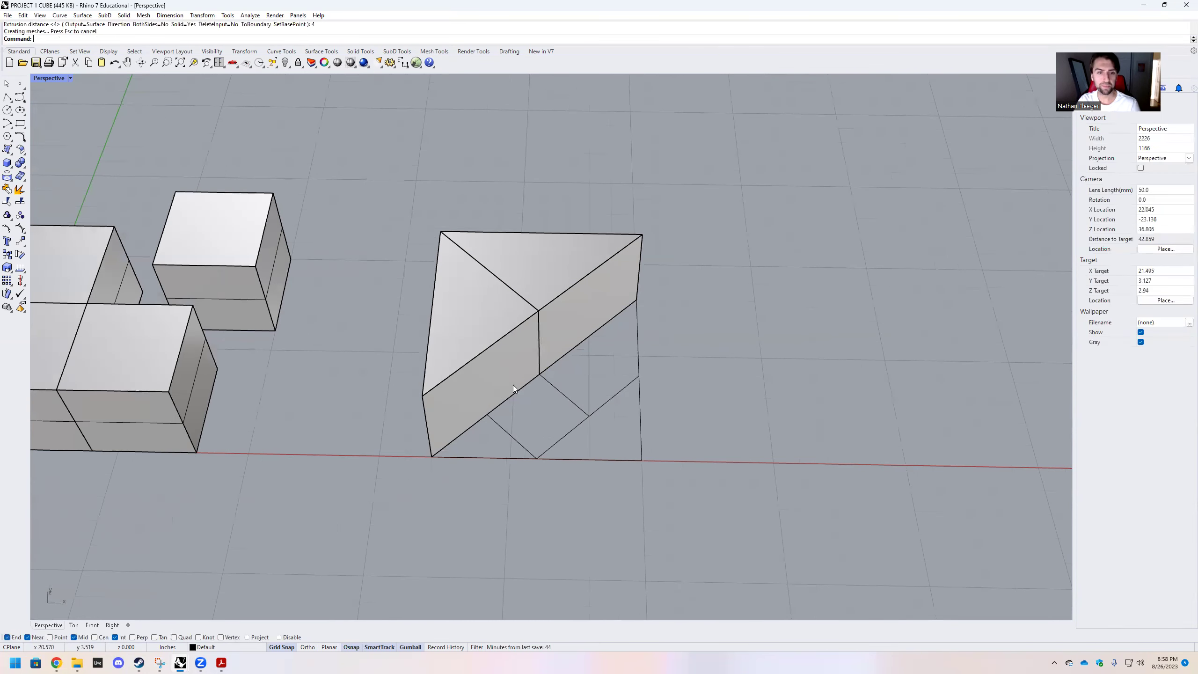
scroll(596, 386, "up", 3)
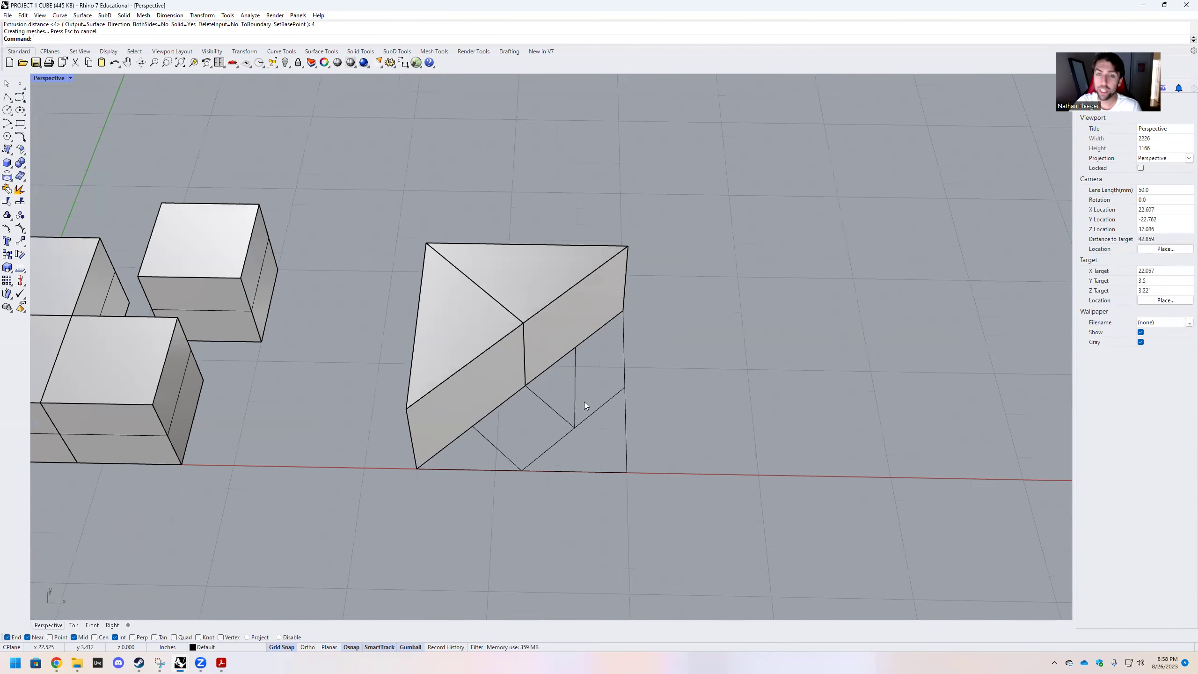
Step: Move the complete fragmented cube from the back of the scene to the red axis, beyond the partly extruded square
scroll(447, 361, "down", 12)
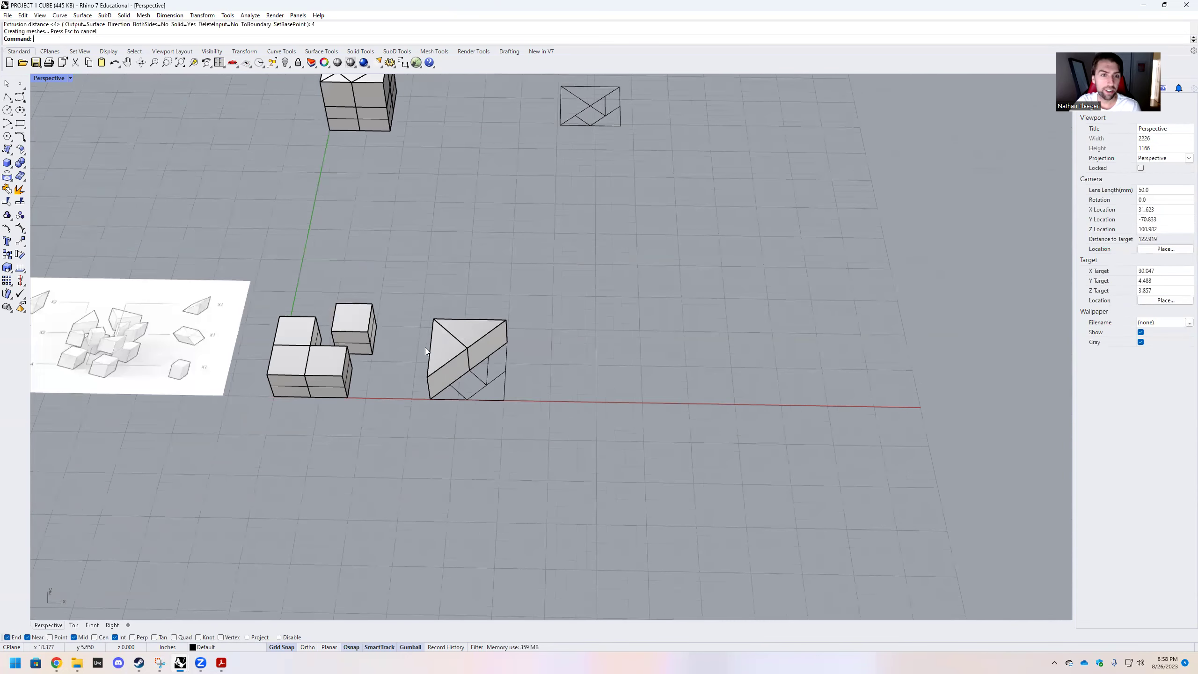
scroll(409, 240, "up", 6)
left_click_drag(549, 308, 330, 107)
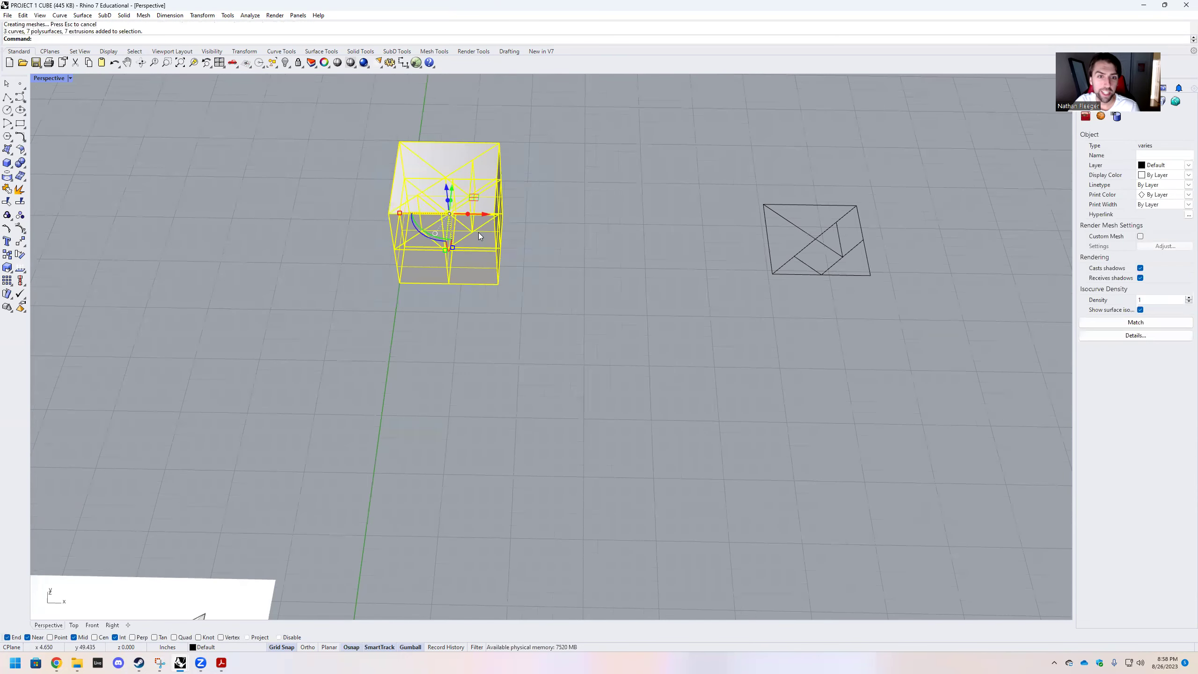
left_click_drag(476, 194, 510, 232)
scroll(510, 232, "down", 3)
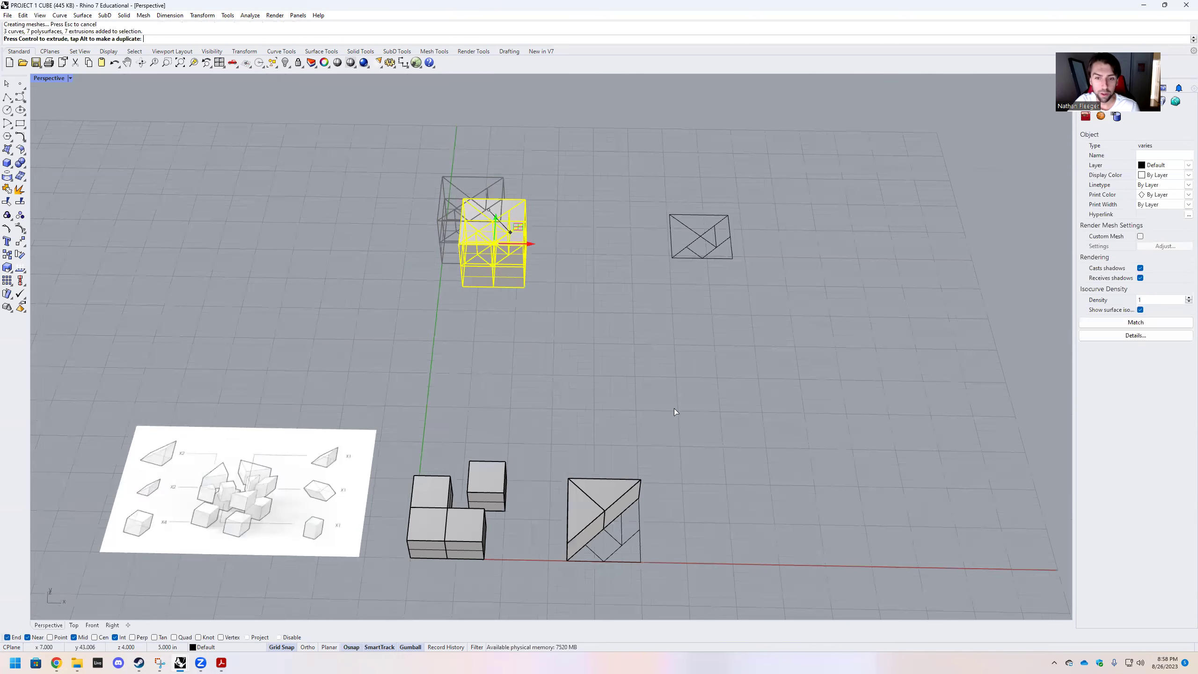
scroll(674, 408, "down", 4)
left_click_drag(674, 408, 713, 450)
left_click(719, 442)
scroll(708, 444, "up", 10)
right_click_drag(636, 470, 716, 424)
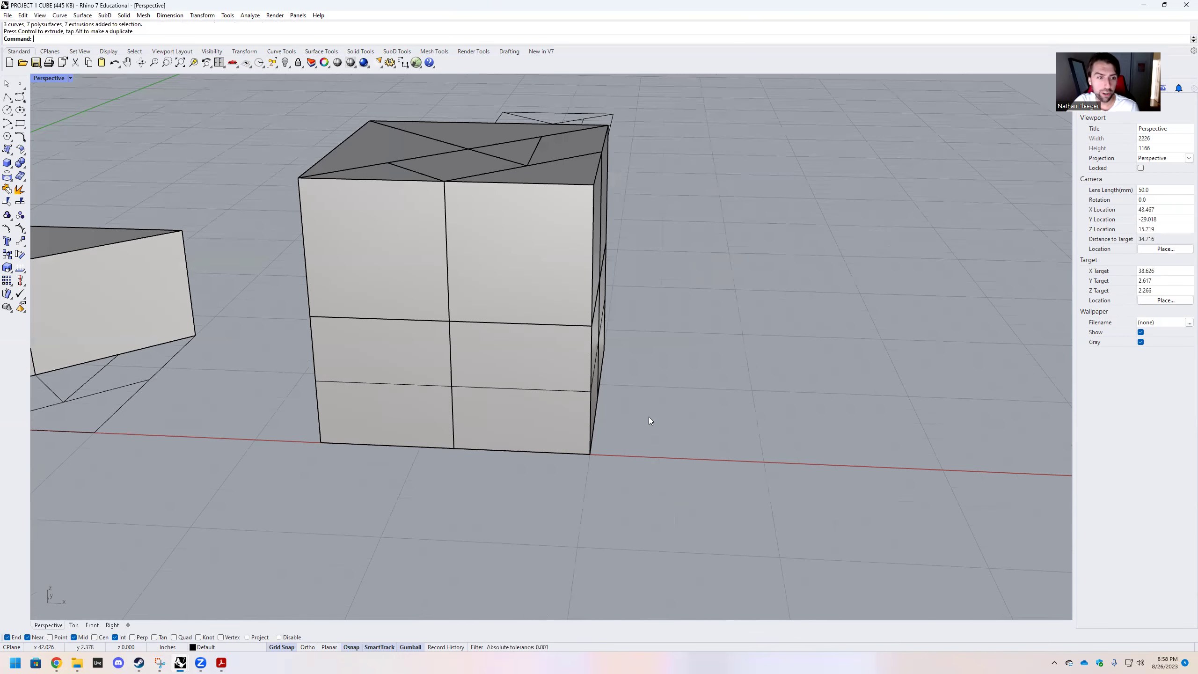
Step: Compare the reference drawing of the kit of parts with the block model, the partly extruded square and the fragmented cube
scroll(650, 420, "down", 10)
scroll(343, 389, "up", 8)
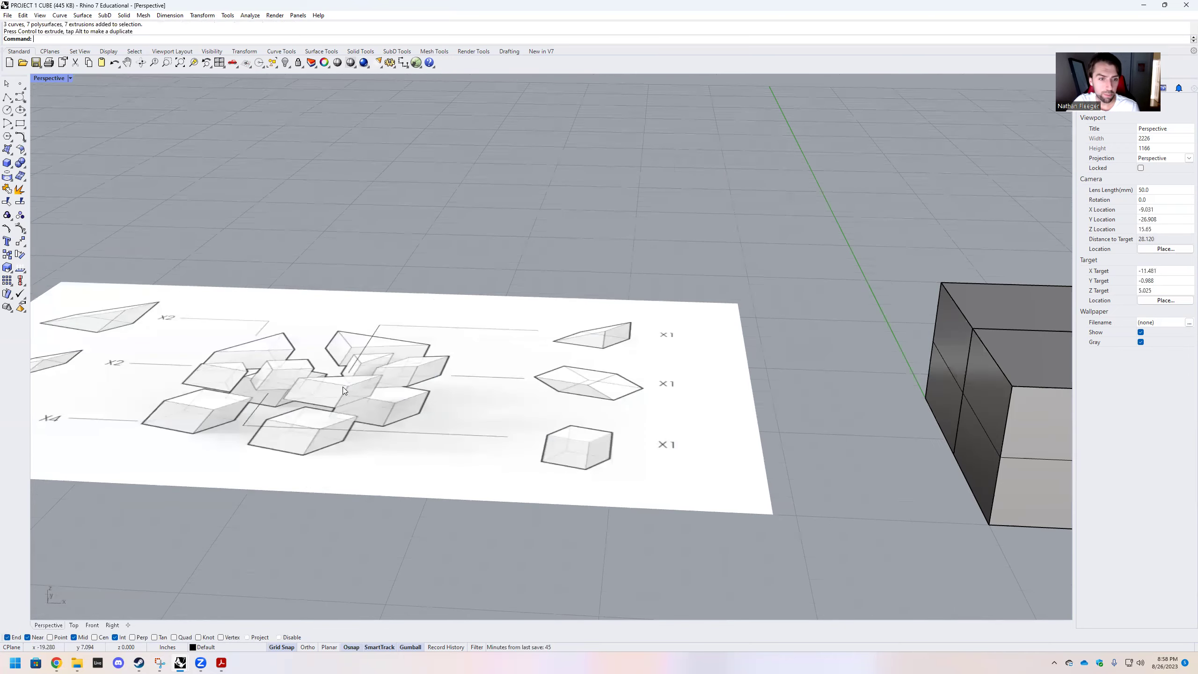
scroll(293, 394, "down", 5)
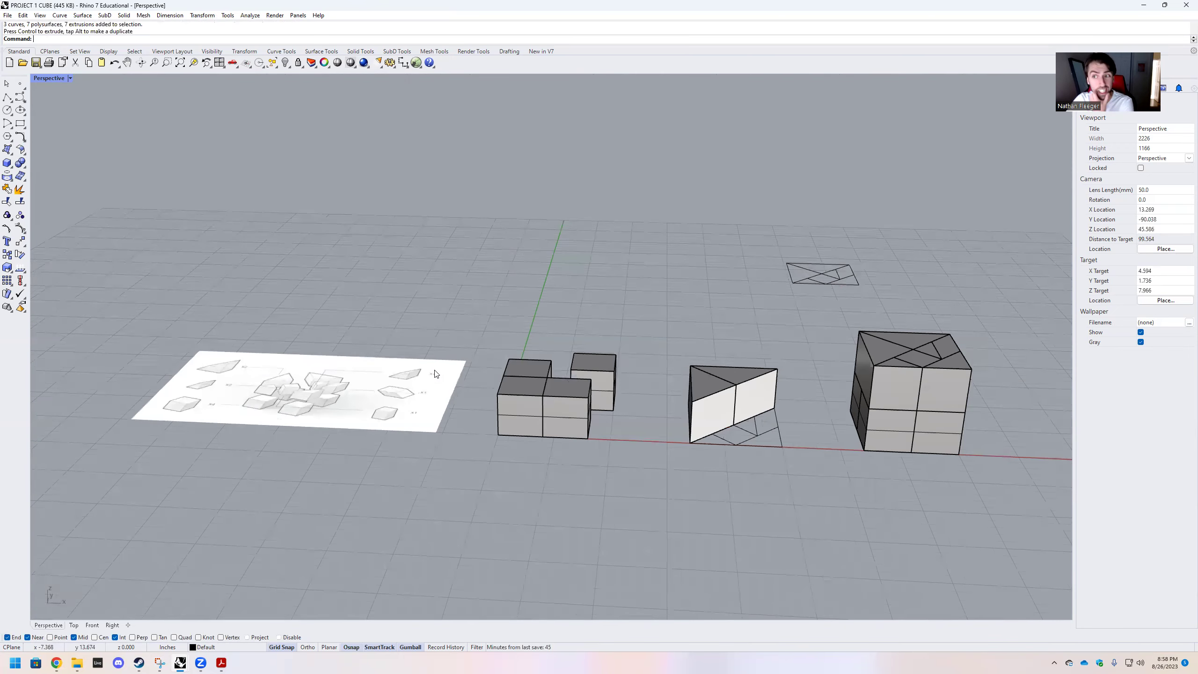
scroll(446, 378, "down", 1)
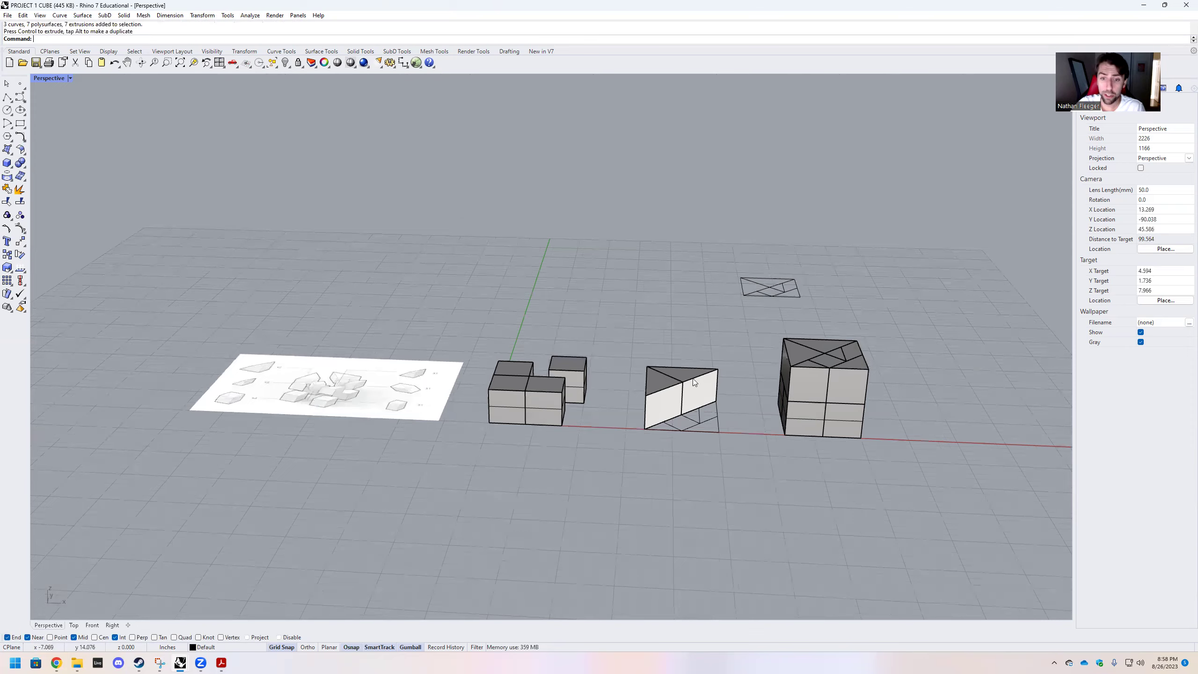
scroll(703, 377, "down", 1)
scroll(610, 392, "up", 5)
scroll(605, 398, "up", 2)
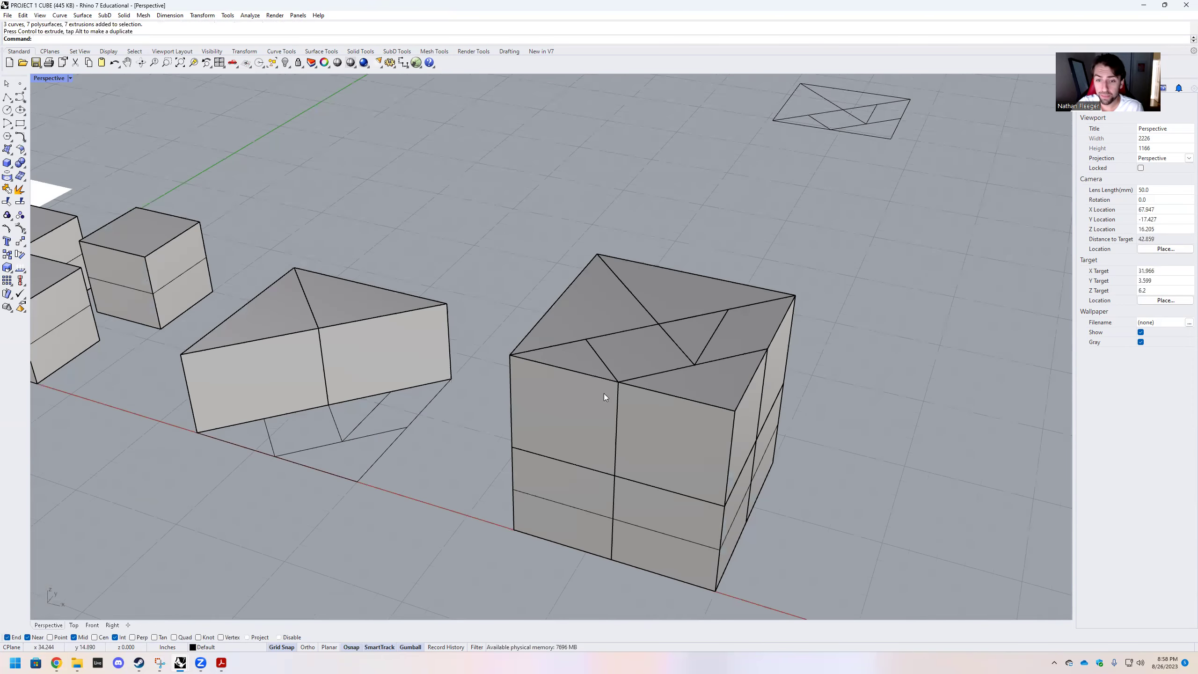
Step: Pull the front right triangular piece and the parallelogram piece outward from the cube's upper layer
right_click_drag(614, 398, 736, 376)
left_click(744, 372)
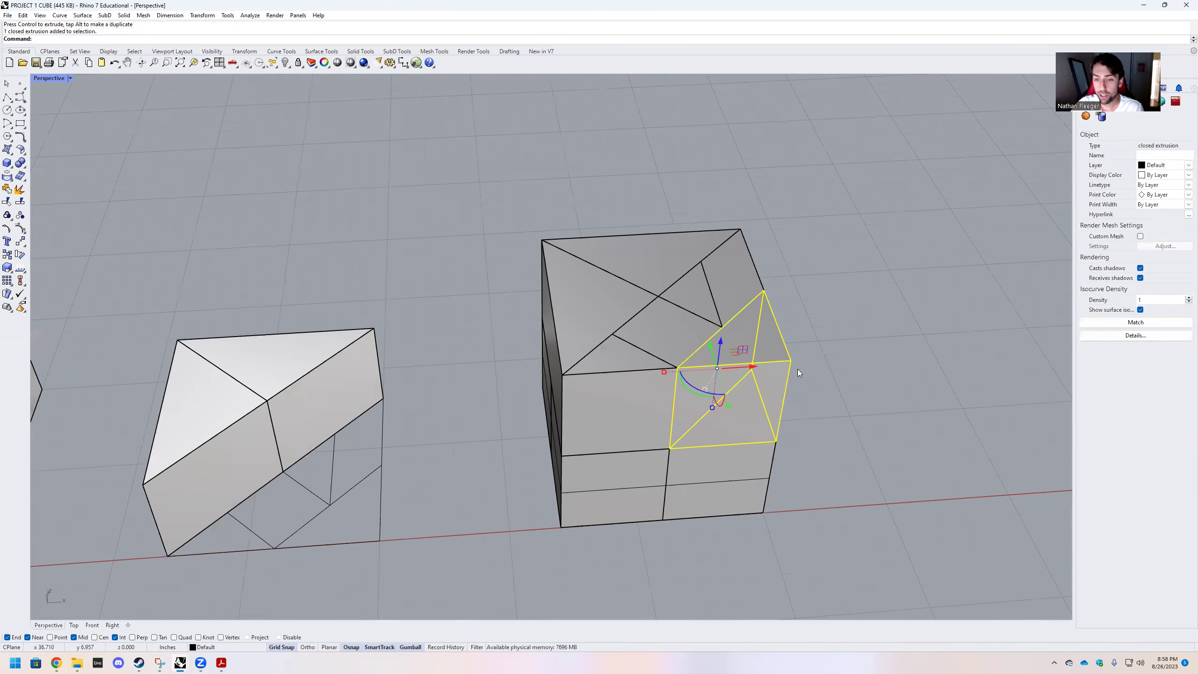
left_click_drag(754, 366, 778, 377)
left_click(746, 292)
left_click_drag(759, 314, 724, 260)
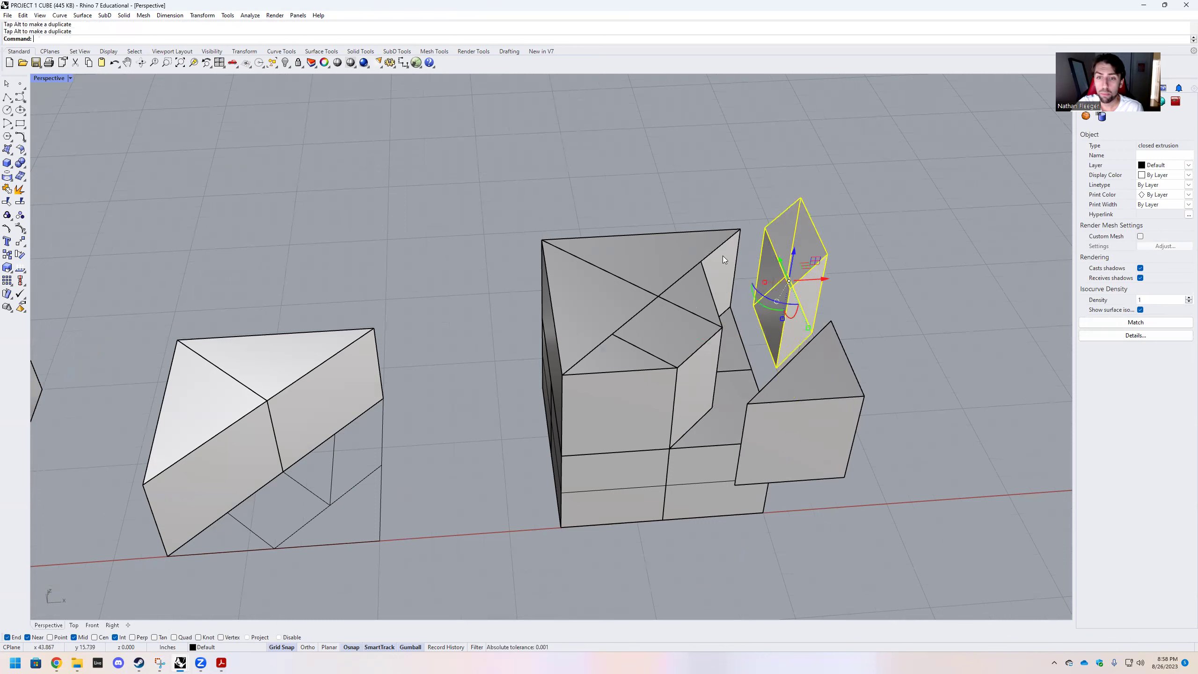
Step: Pull the two large triangular pieces at the back and left side outward from the cube's upper layer
left_click(659, 258)
left_click_drag(642, 293, 630, 233)
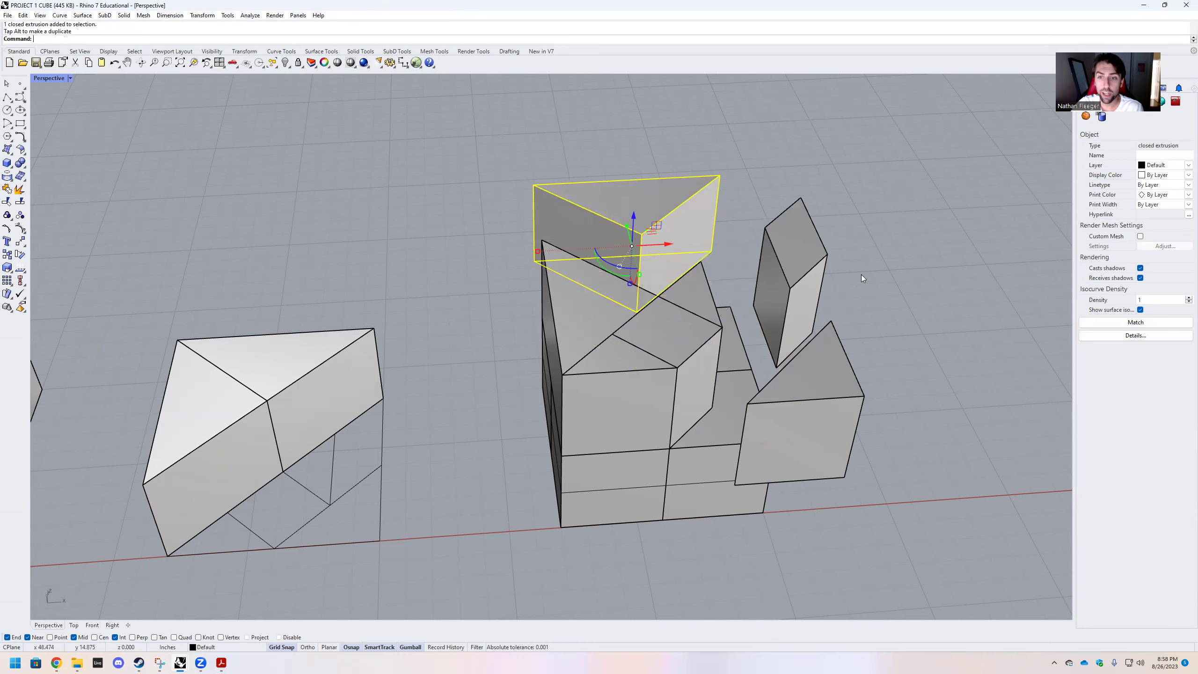
key("Escape")
right_click_drag(815, 315, 595, 307)
left_click(595, 308)
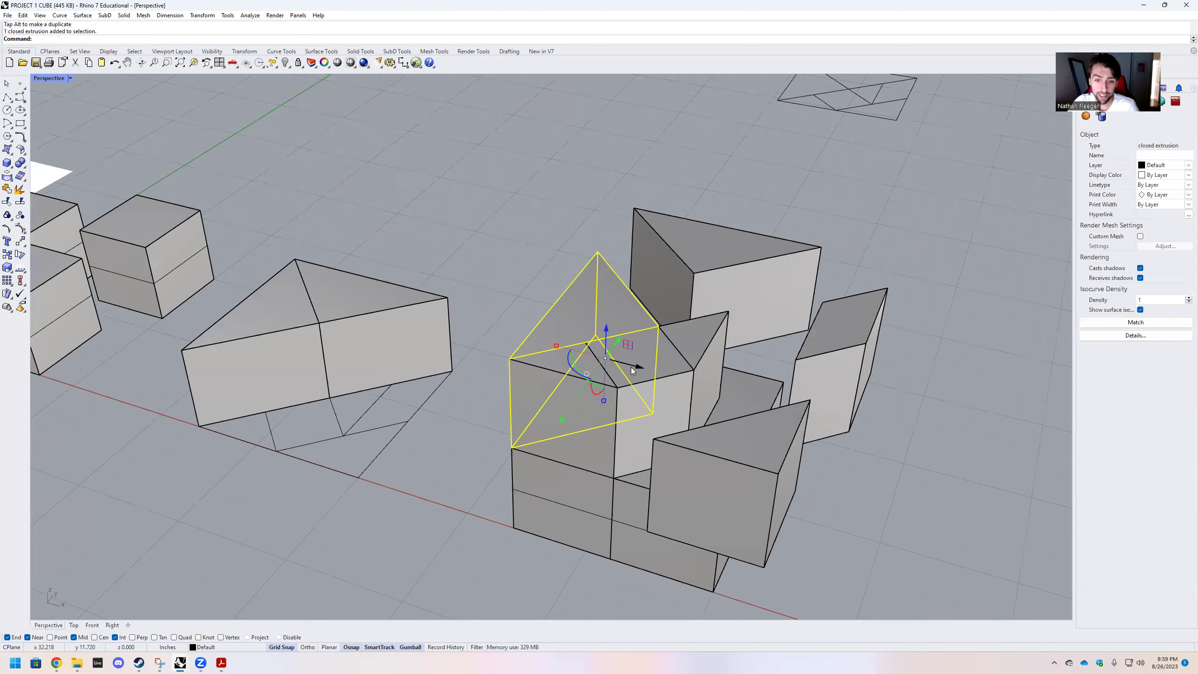
left_click_drag(632, 366, 562, 345)
right_click_drag(544, 425, 512, 460)
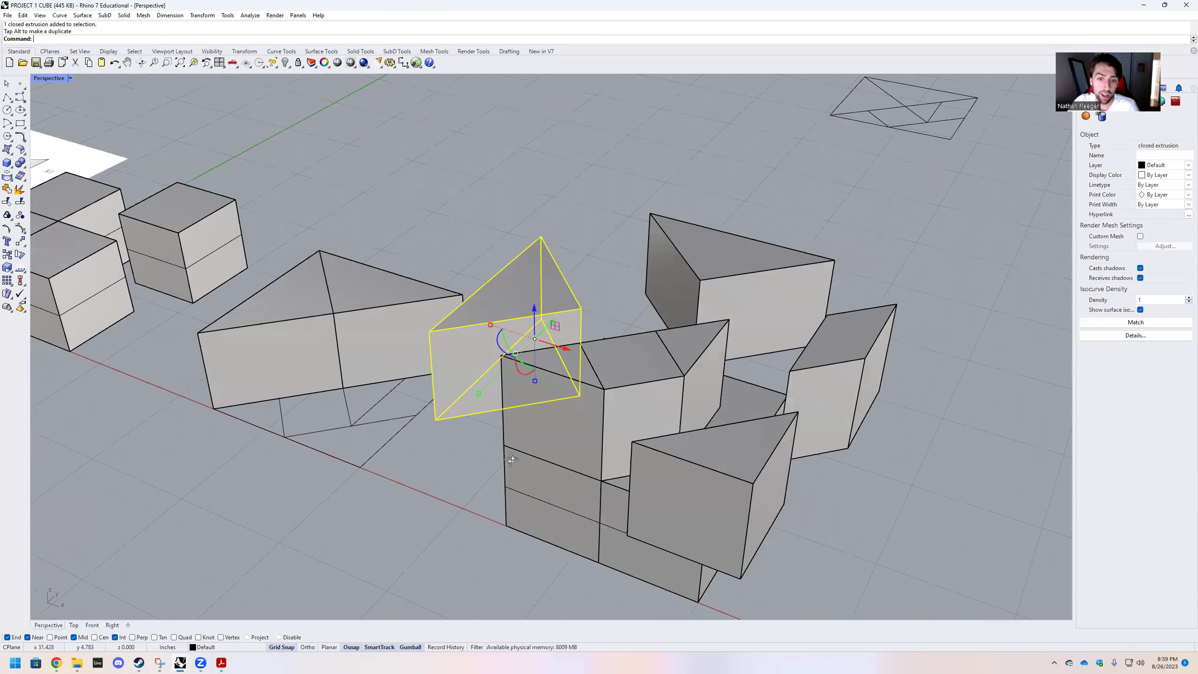
Step: Pull the small triangular piece at the cube's front edge forward, away from the upper layer
left_click(399, 508)
right_click_drag(399, 508, 436, 410)
left_click(530, 406)
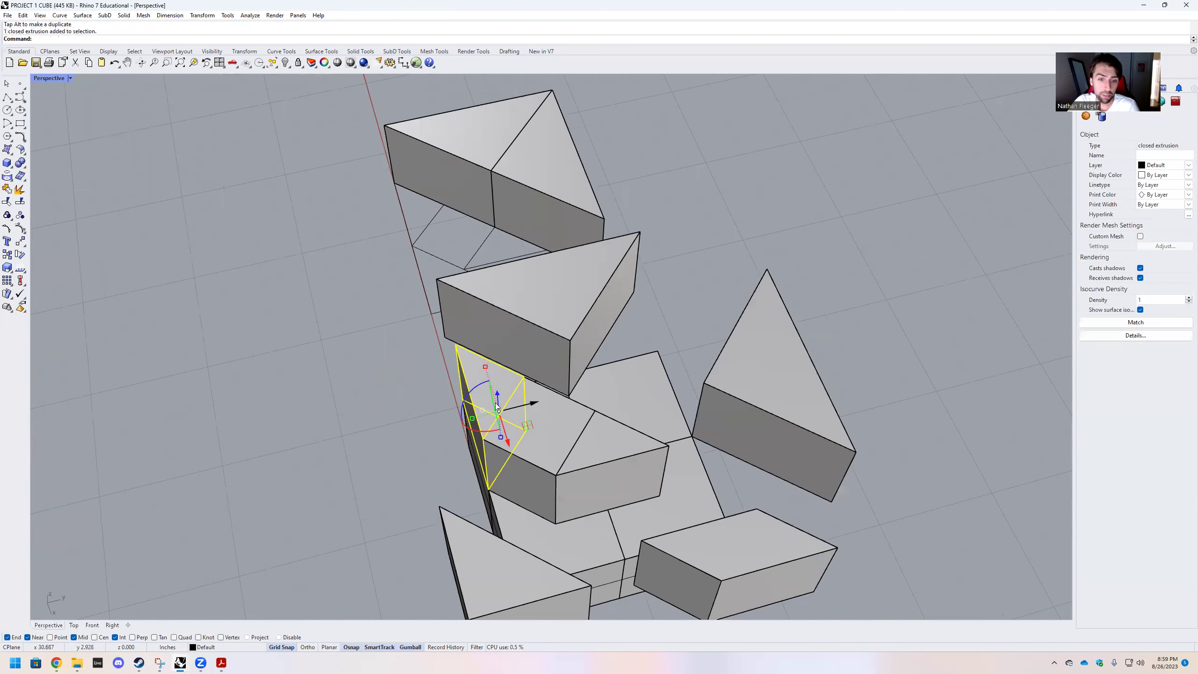
left_click_drag(465, 408, 383, 427)
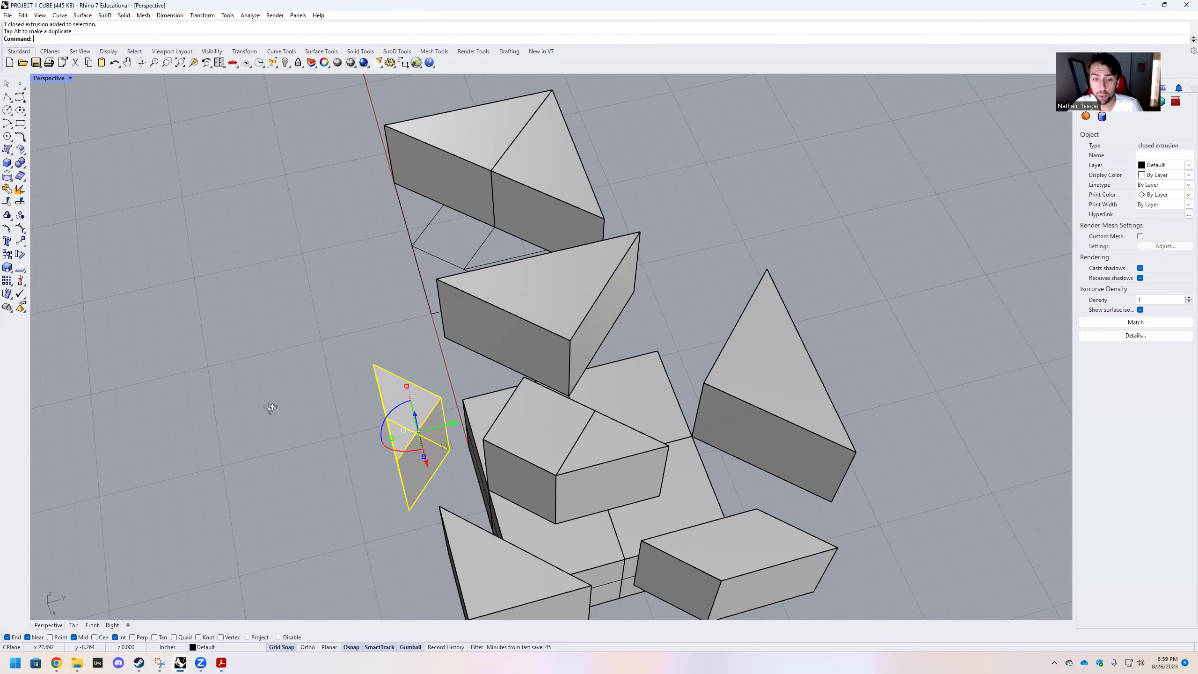
right_click_drag(271, 407, 387, 405)
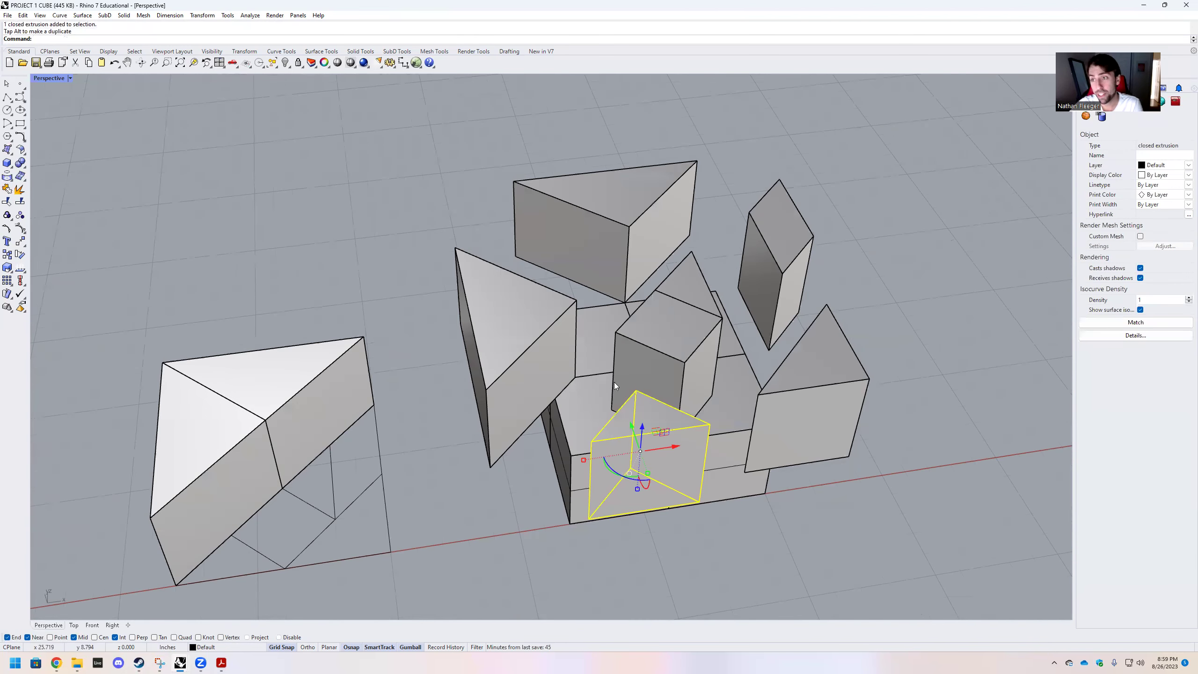
Step: Examine the exploded cube's central square piece, its lower front left block and the overall arrangement of fragments
left_click(687, 353)
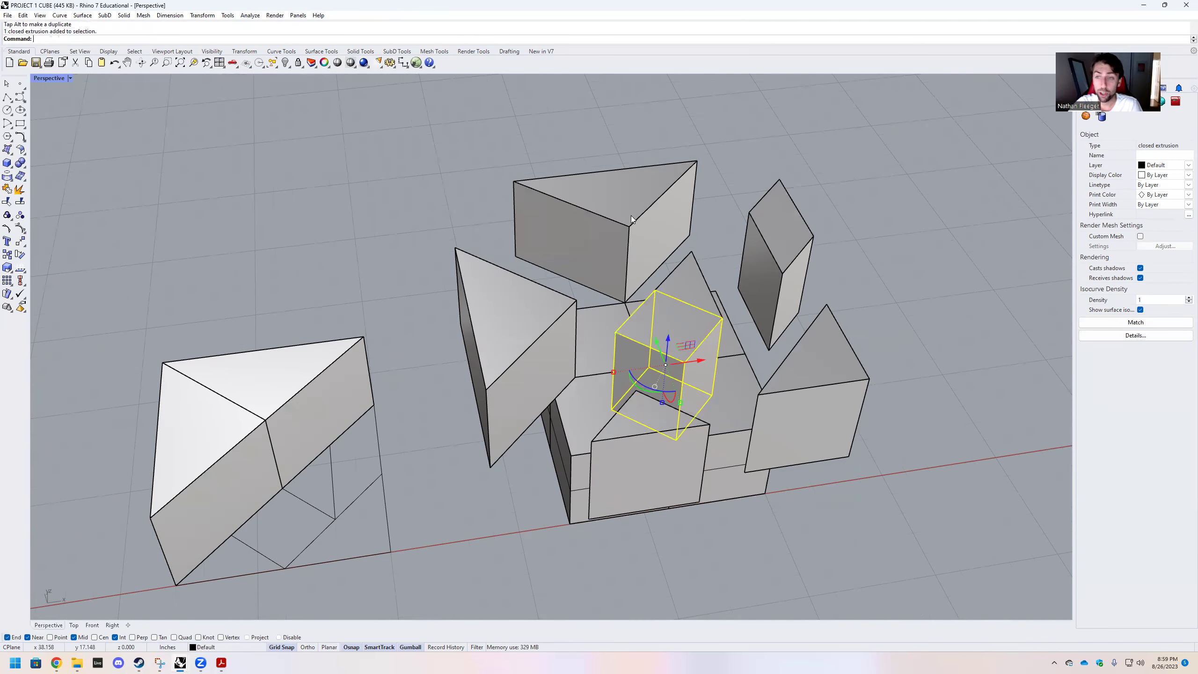
left_click(558, 453)
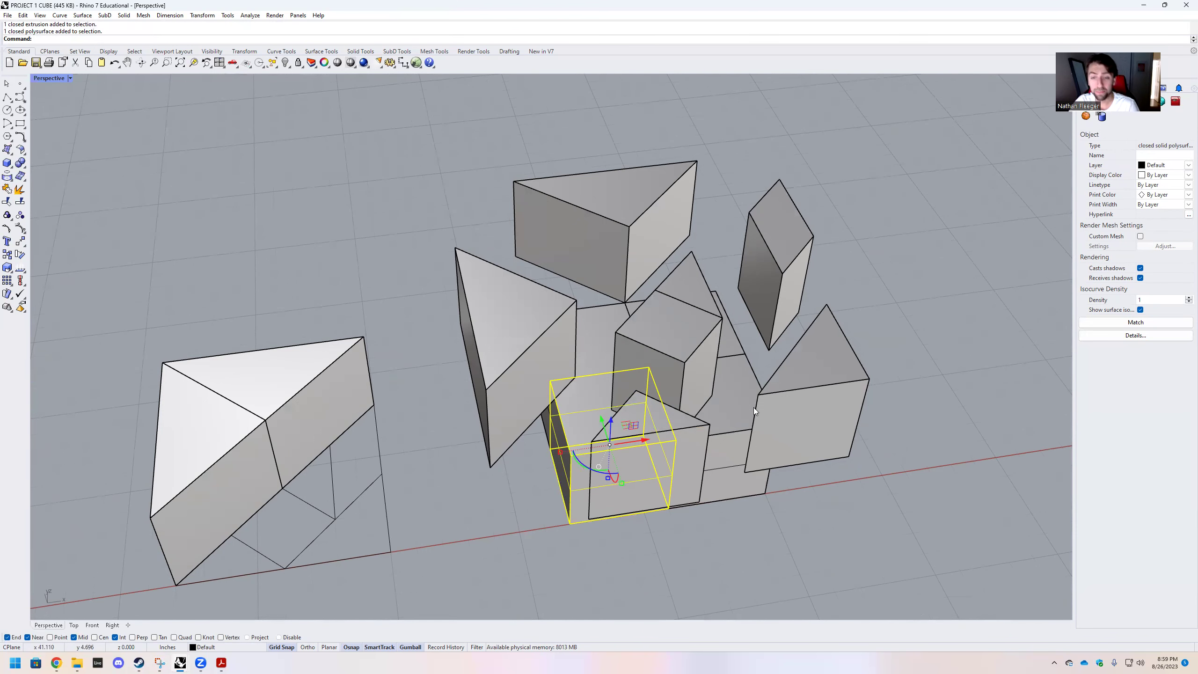
scroll(632, 380, "down", 2)
key("Escape")
scroll(716, 414, "down", 2)
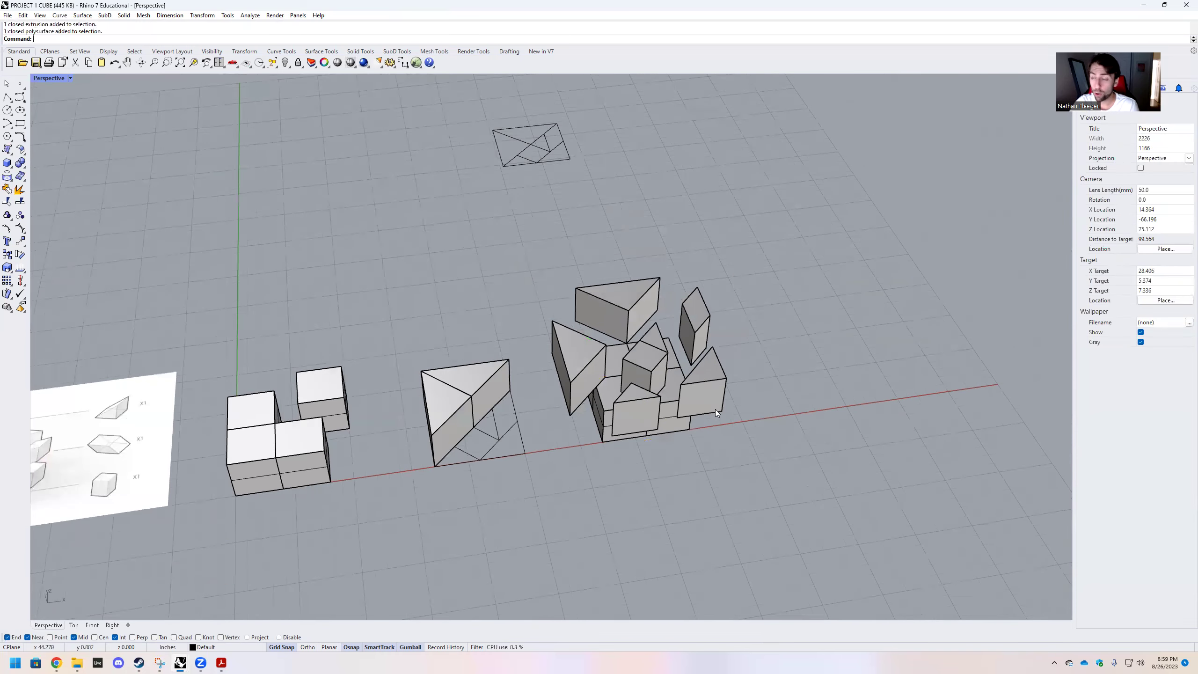
scroll(715, 411, "up", 3)
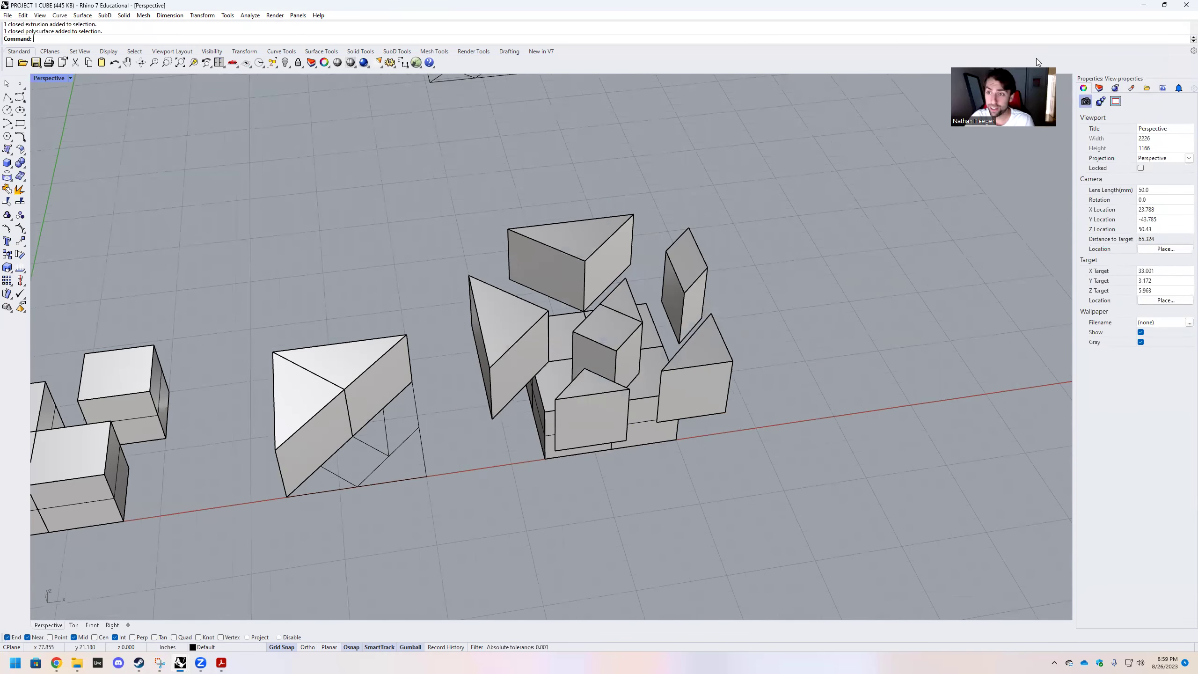
Step: Show the document's layers and add two new layers
left_click(1099, 89)
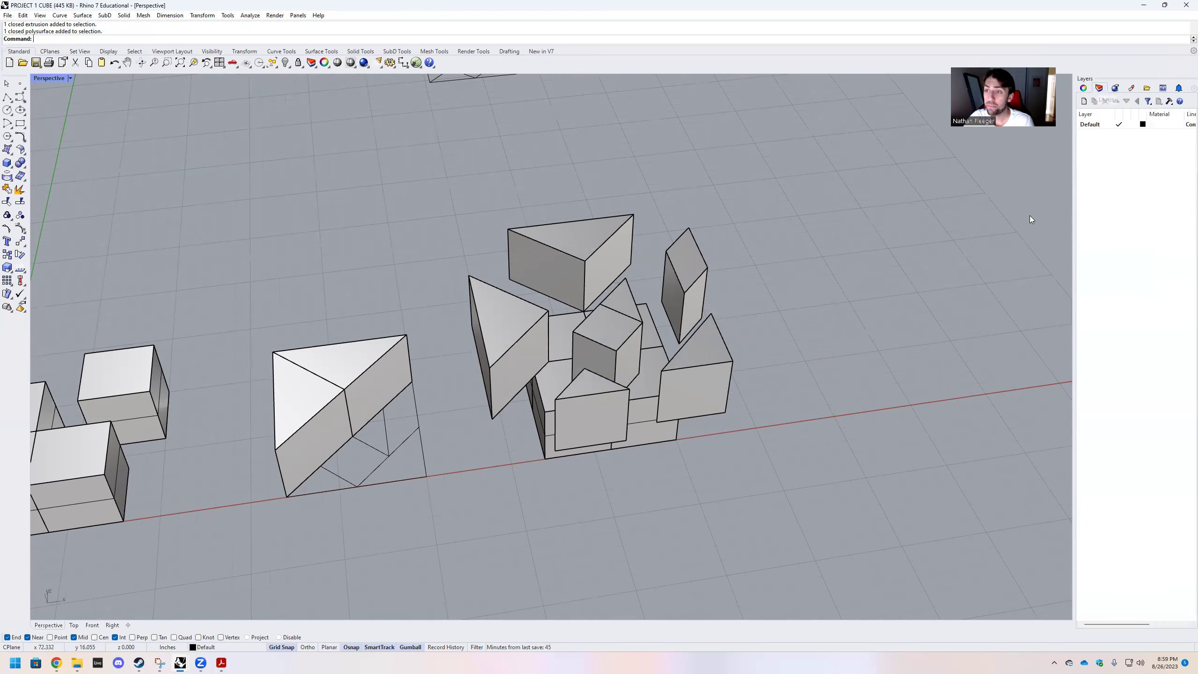
left_click(1084, 101)
left_click(1084, 101)
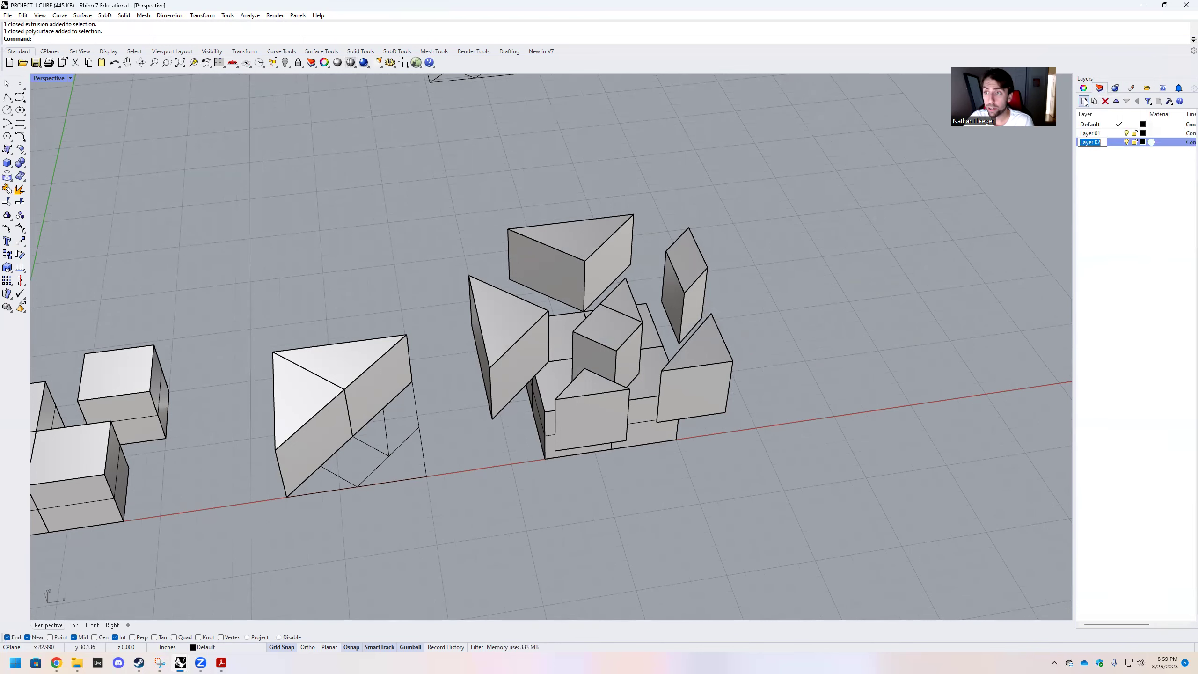
Step: Set the color of Layer 02 to white
left_click(1143, 142)
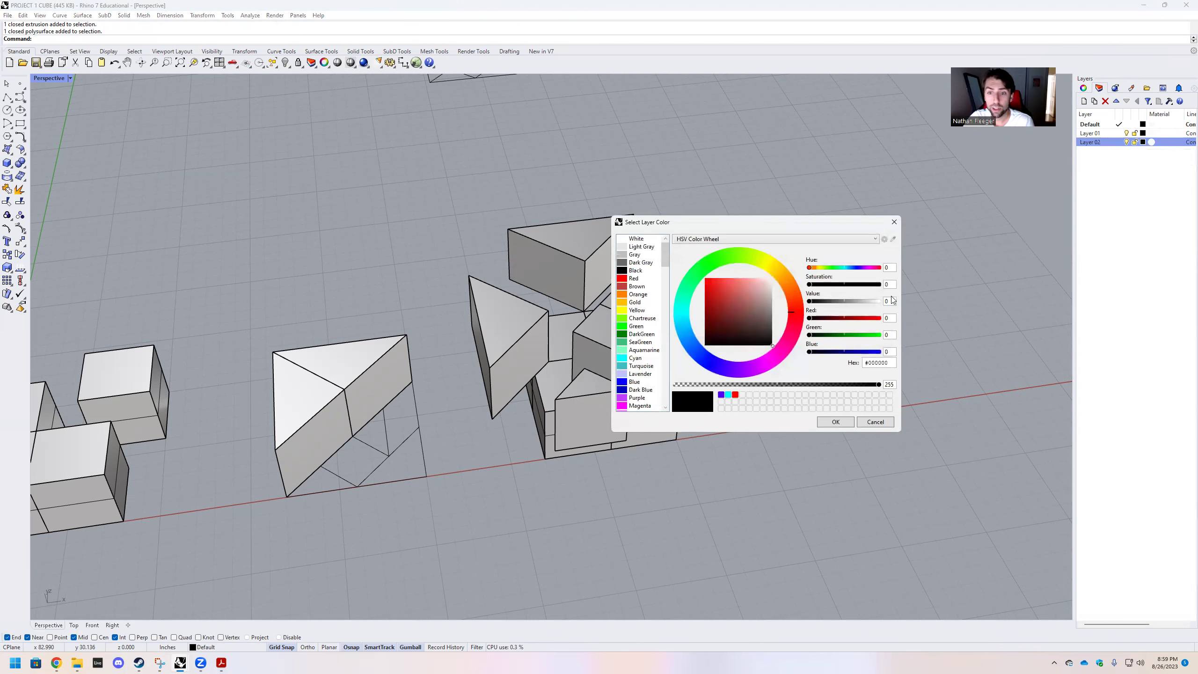
left_click_drag(741, 311, 789, 267)
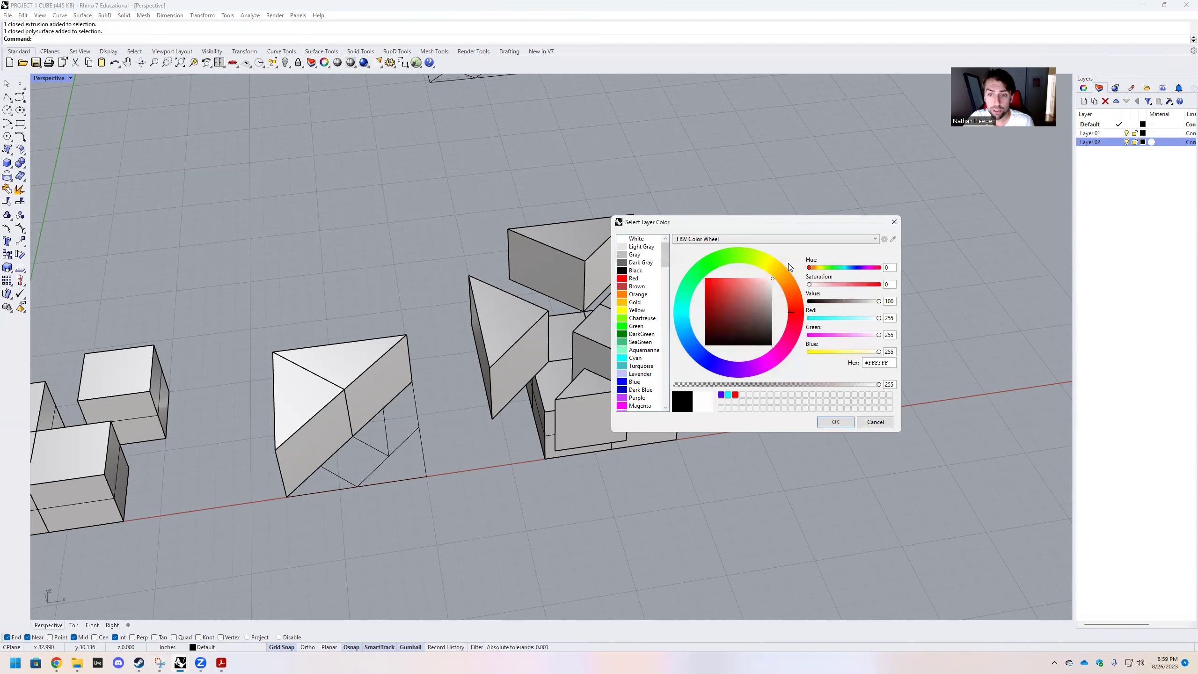
left_click(835, 423)
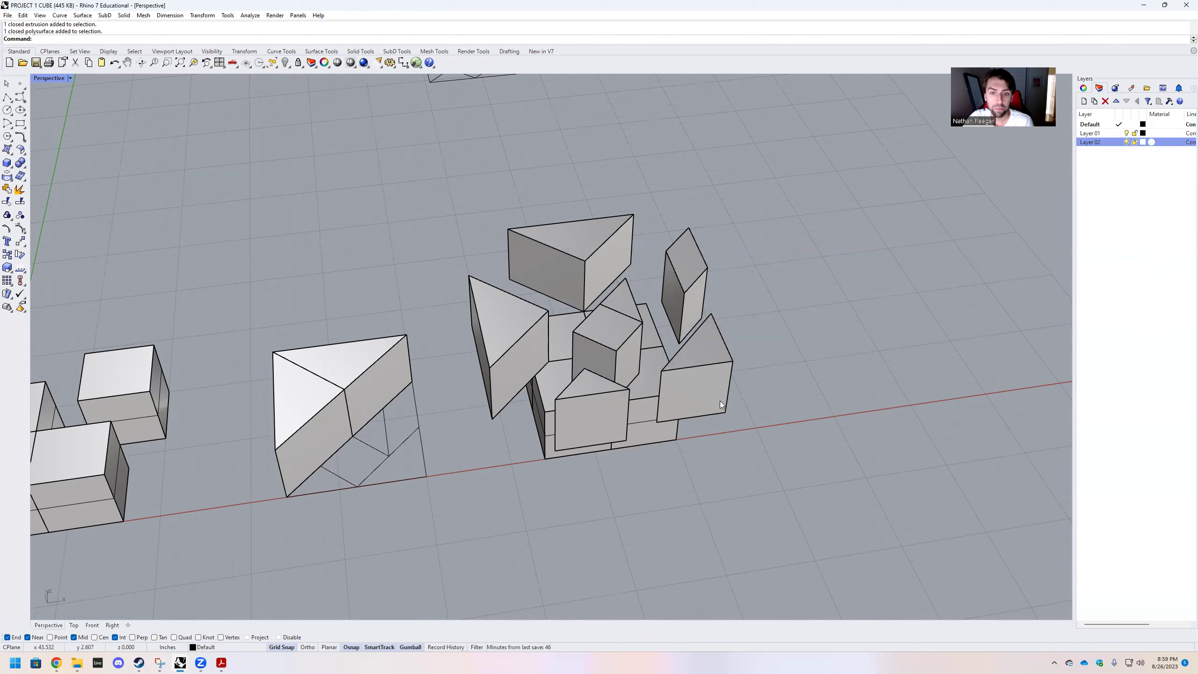
Step: Assign all pieces of the exploded tangram cube to Layer 02
left_click_drag(745, 466, 472, 197)
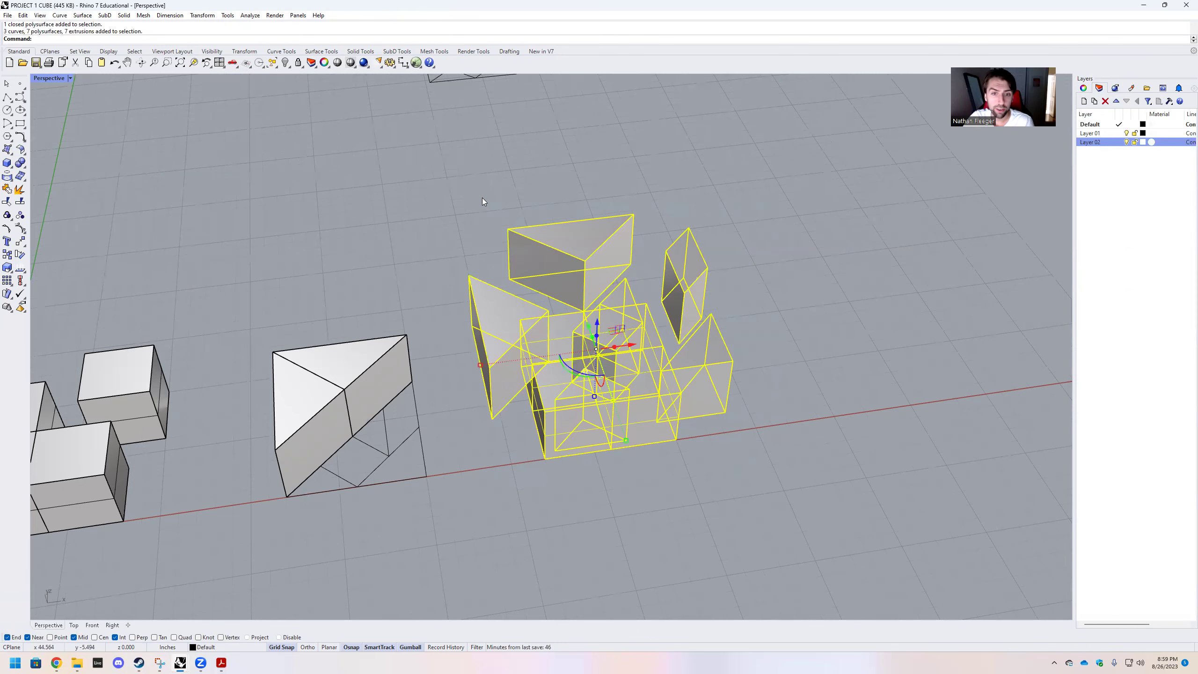
right_click(1112, 146)
left_click(1100, 310)
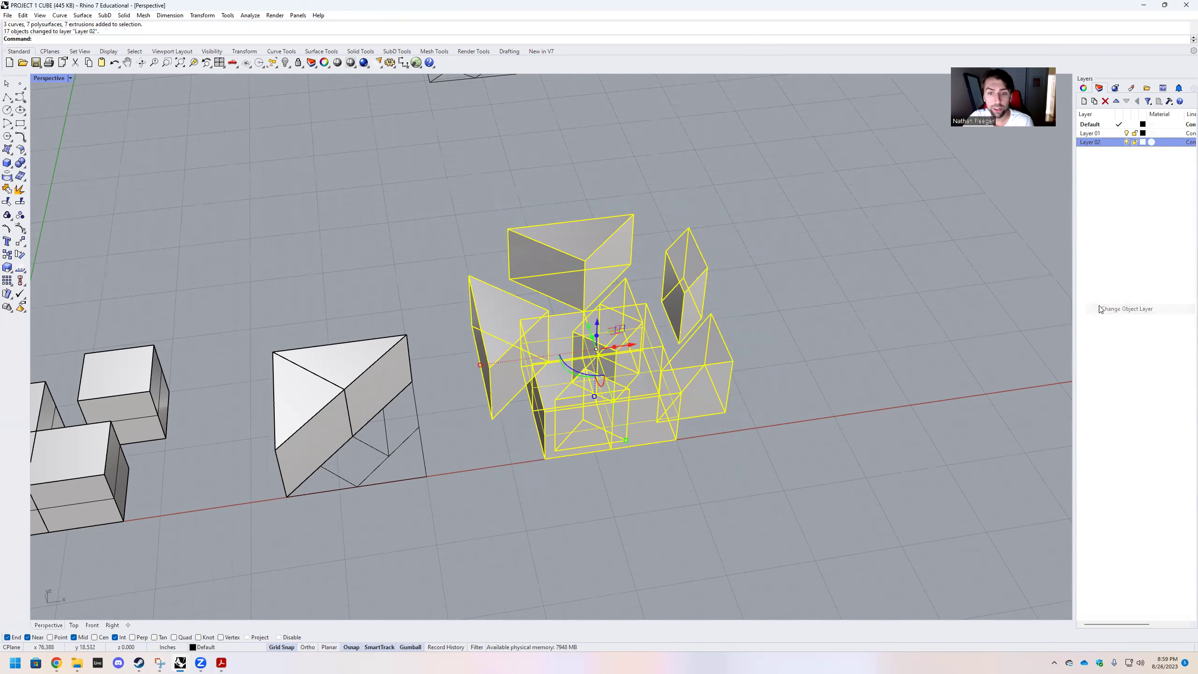
left_click(833, 289)
right_click_drag(789, 414, 784, 404)
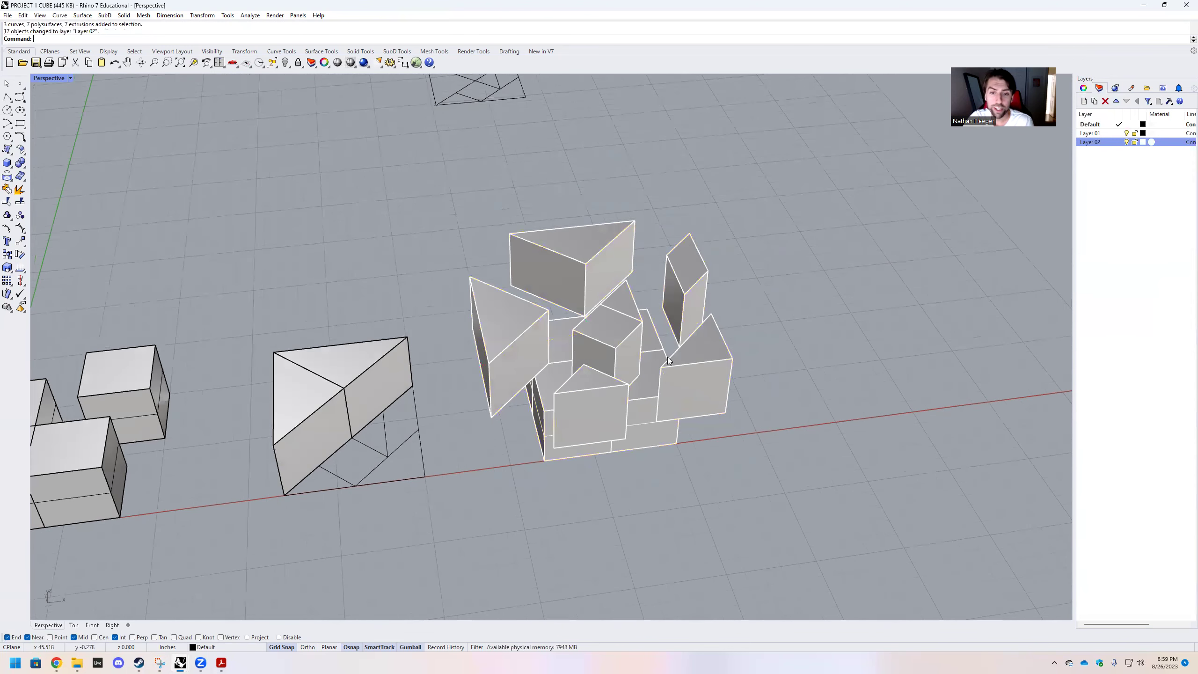
Step: Change the color of Layer 02, which holds the exploded cube's pieces, to red
scroll(669, 361, "up", 3)
scroll(727, 334, "up", 3)
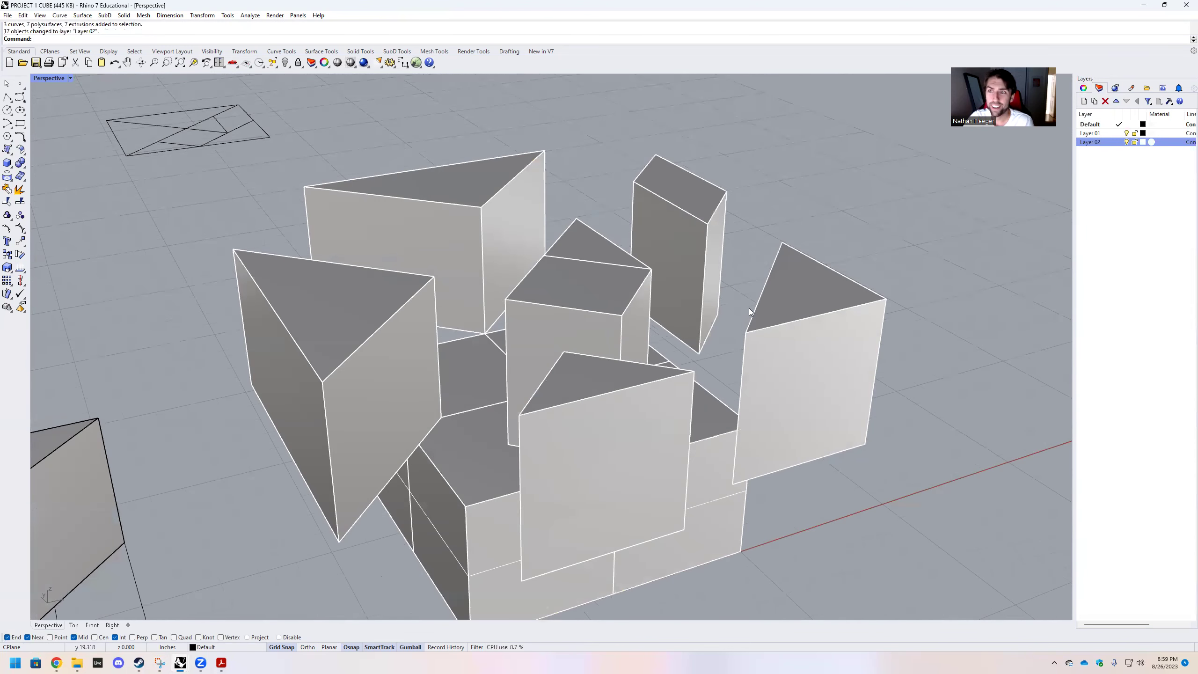
scroll(750, 312, "up", 4)
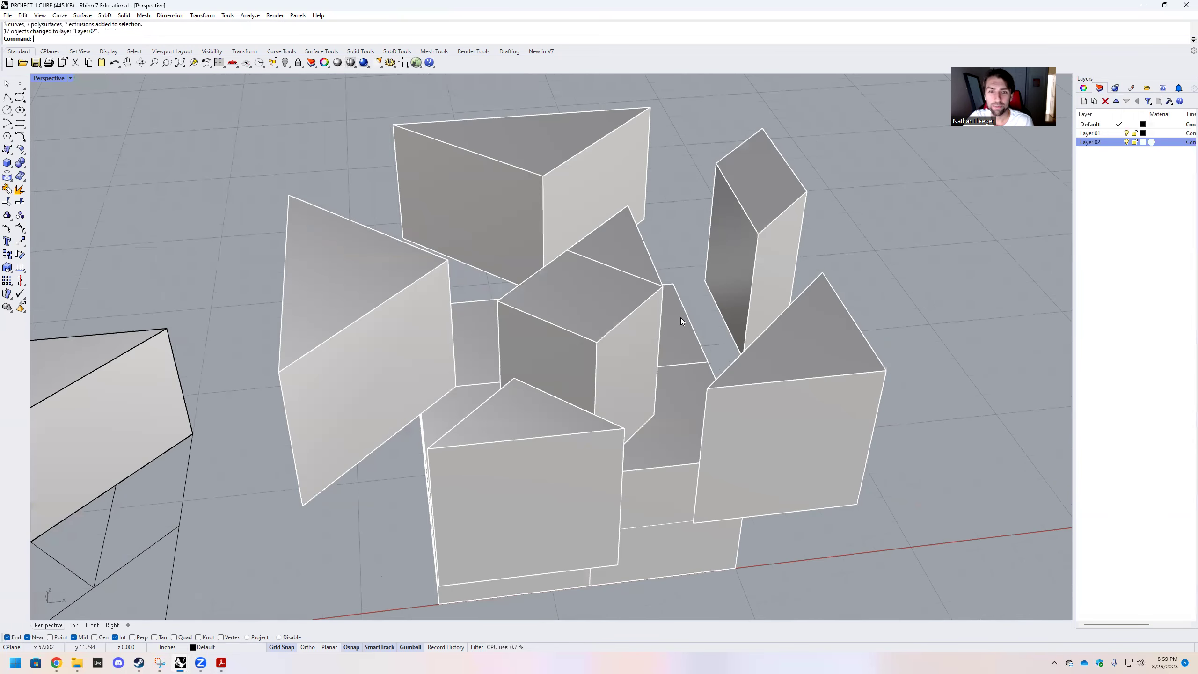
scroll(680, 322, "down", 5)
scroll(632, 332, "up", 2)
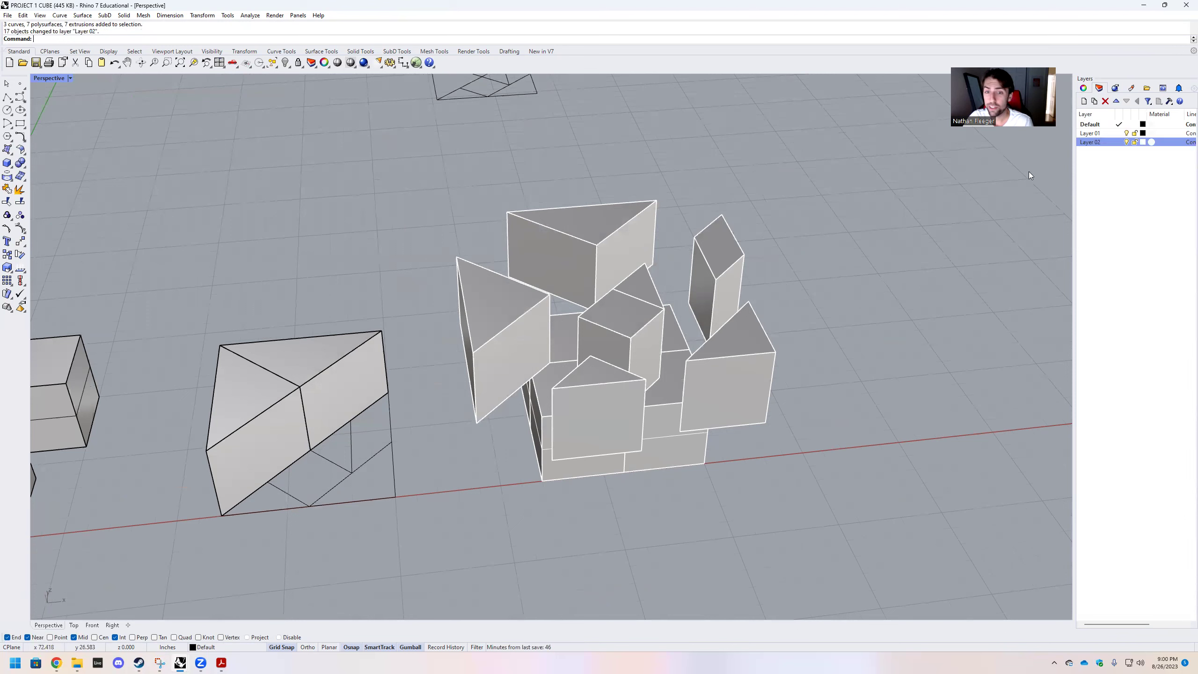
left_click_drag(779, 482, 504, 204)
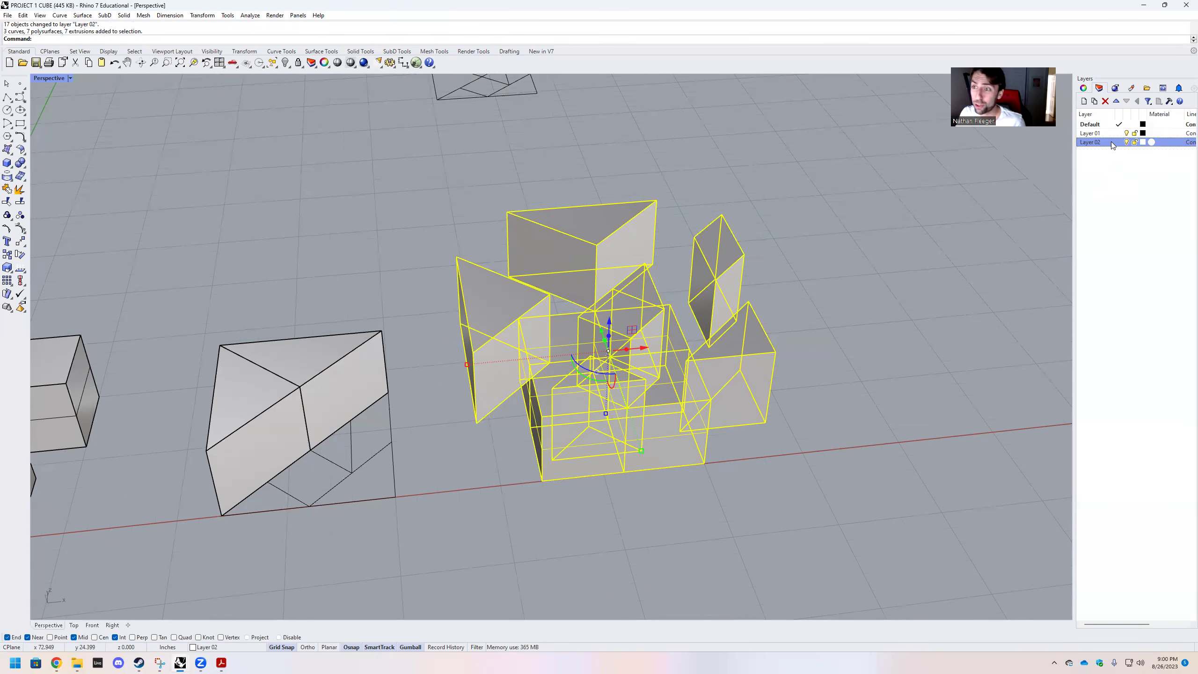
left_click(1143, 142)
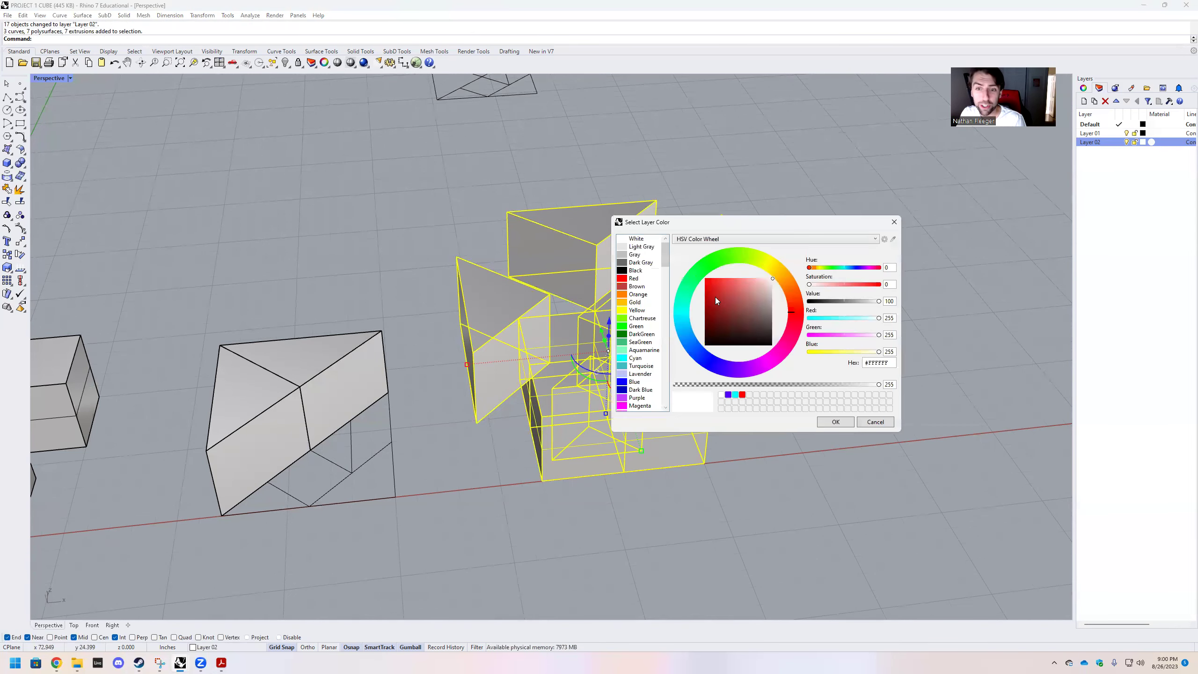
left_click_drag(716, 294, 687, 259)
left_click(835, 421)
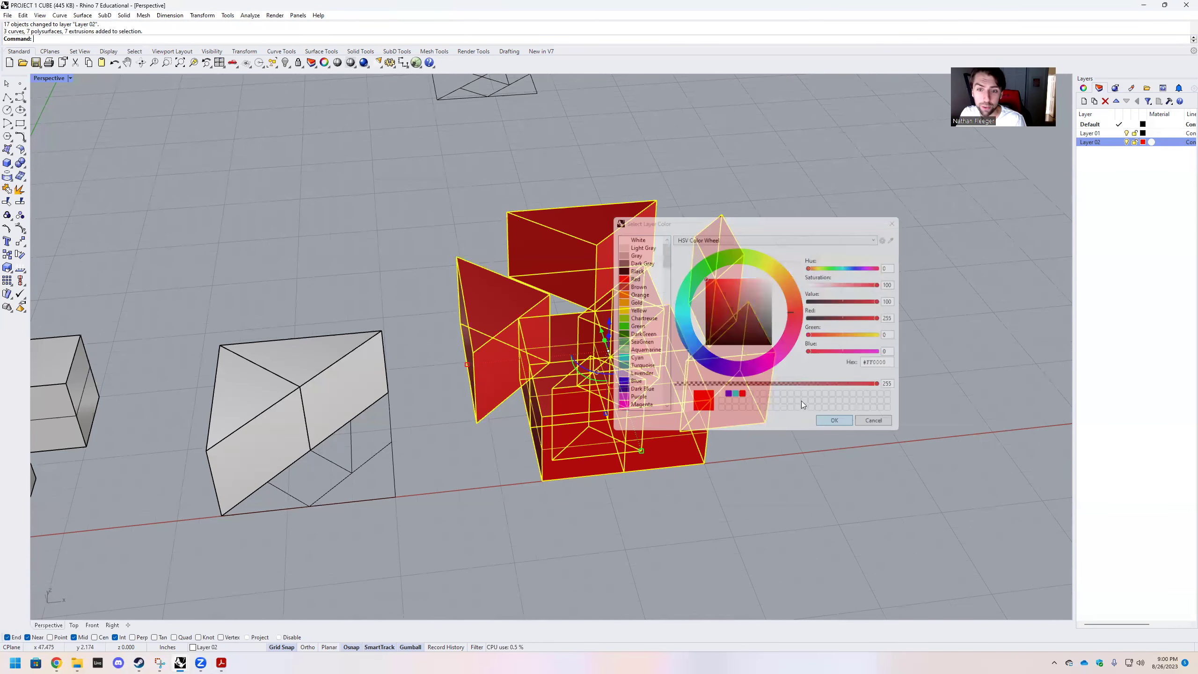
left_click(832, 374)
right_click_drag(832, 373, 854, 364)
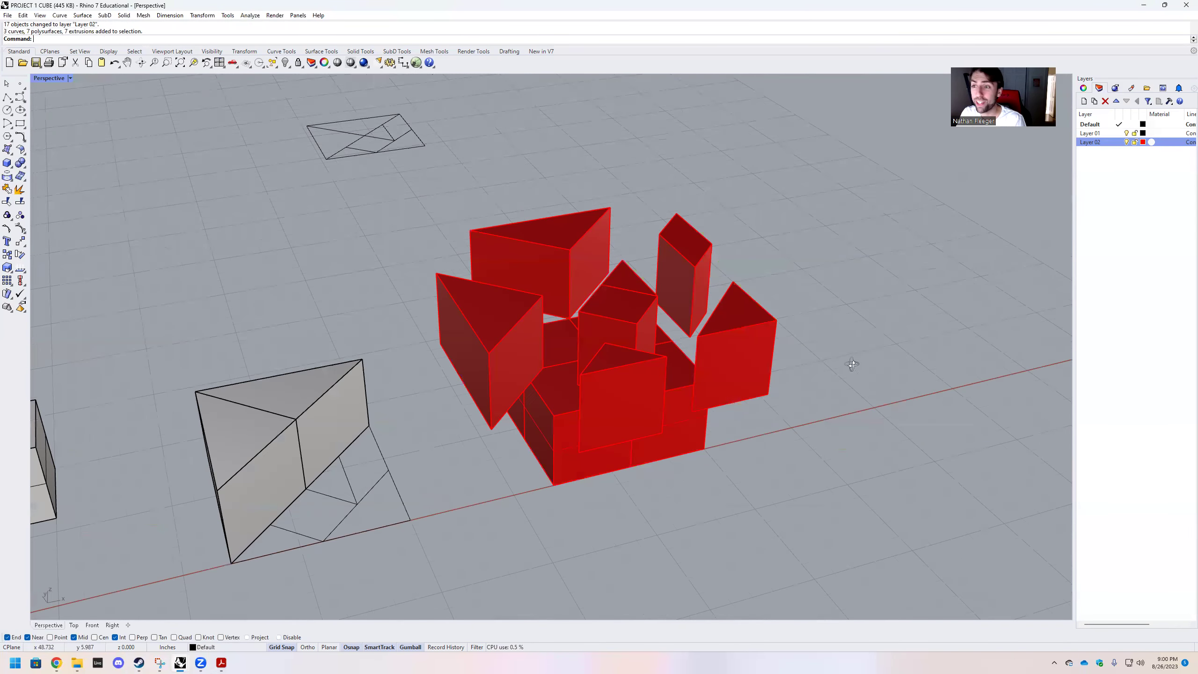
Step: Set the color of Layer 01 to blue and rename the layer as interior
left_click(1143, 134)
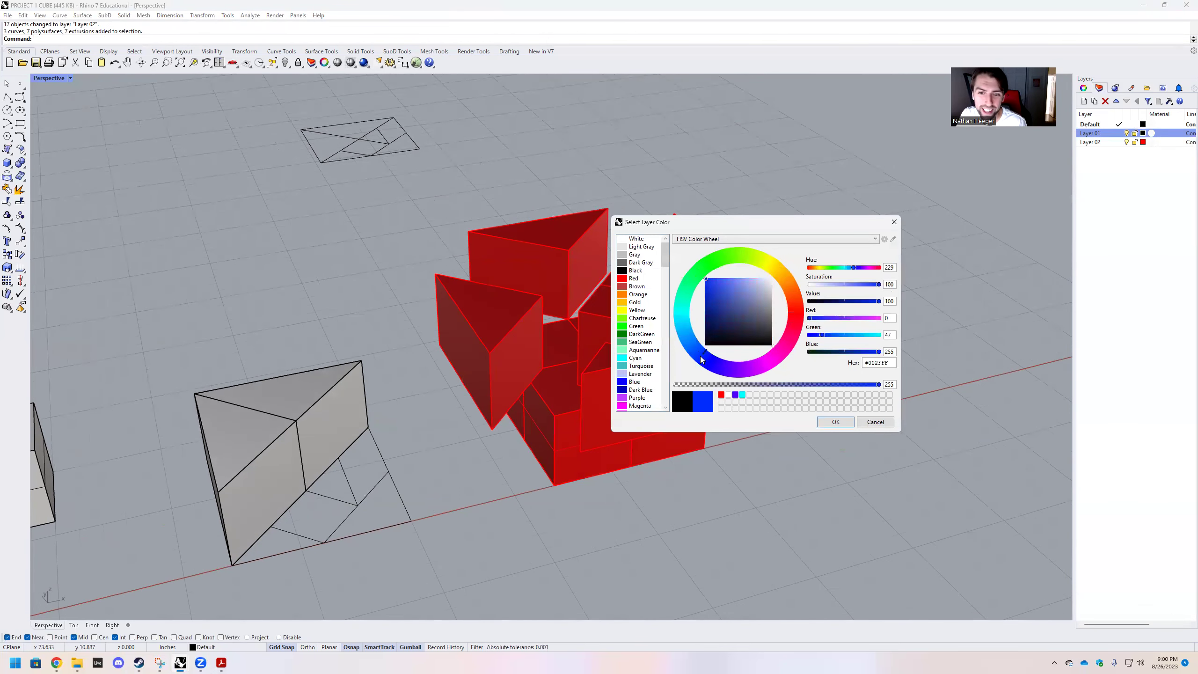
left_click(836, 422)
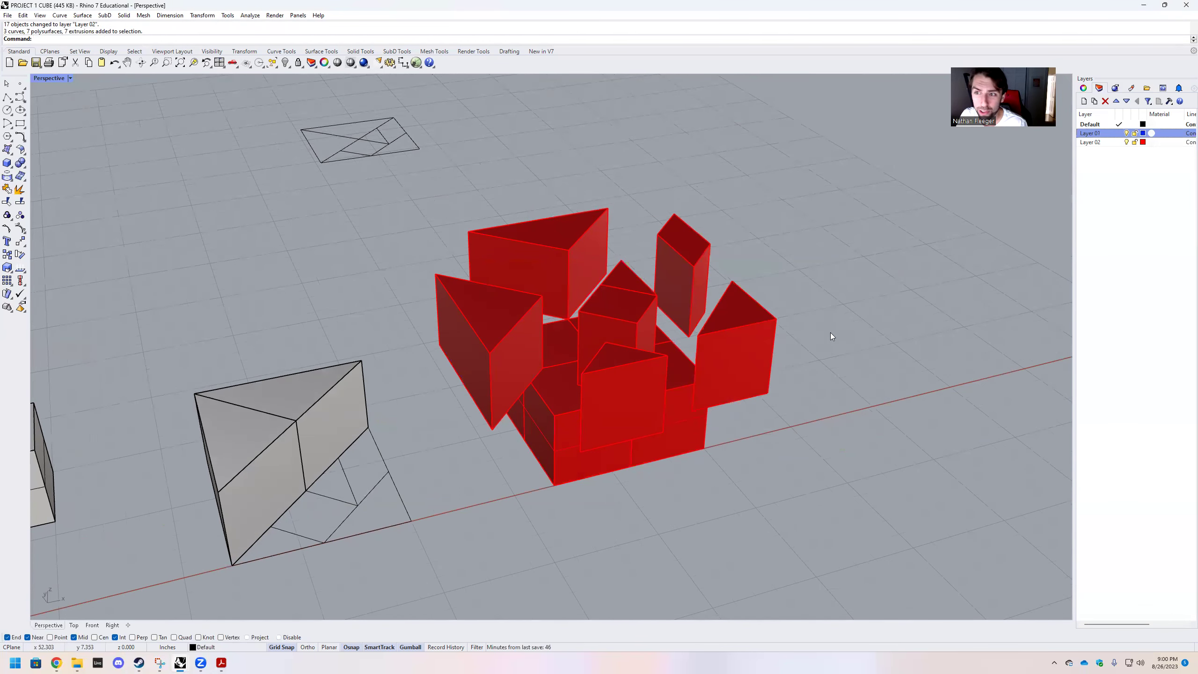
right_click_drag(834, 327, 774, 401)
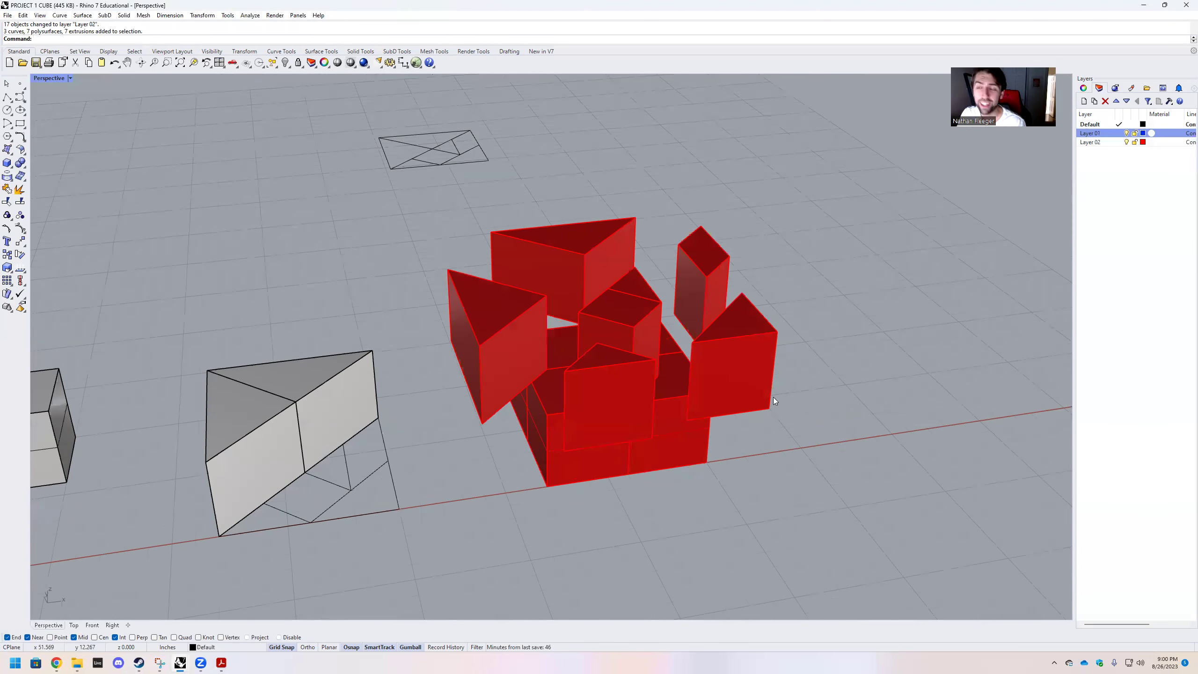
left_click(1091, 137)
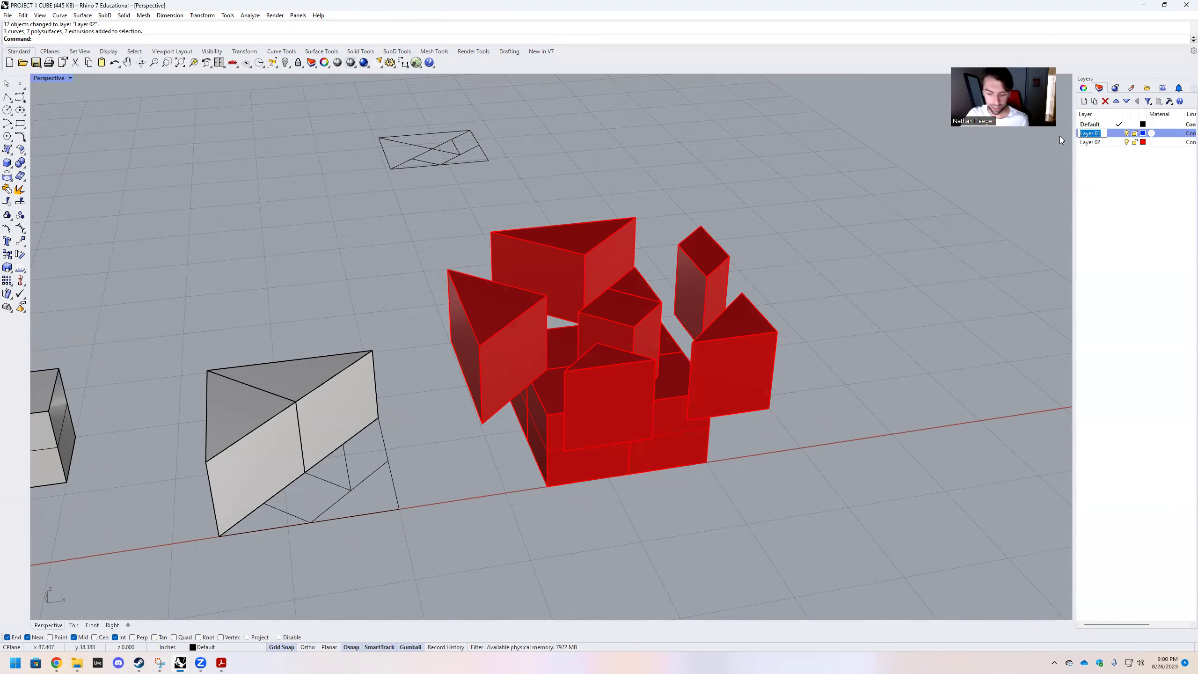
type("inter")
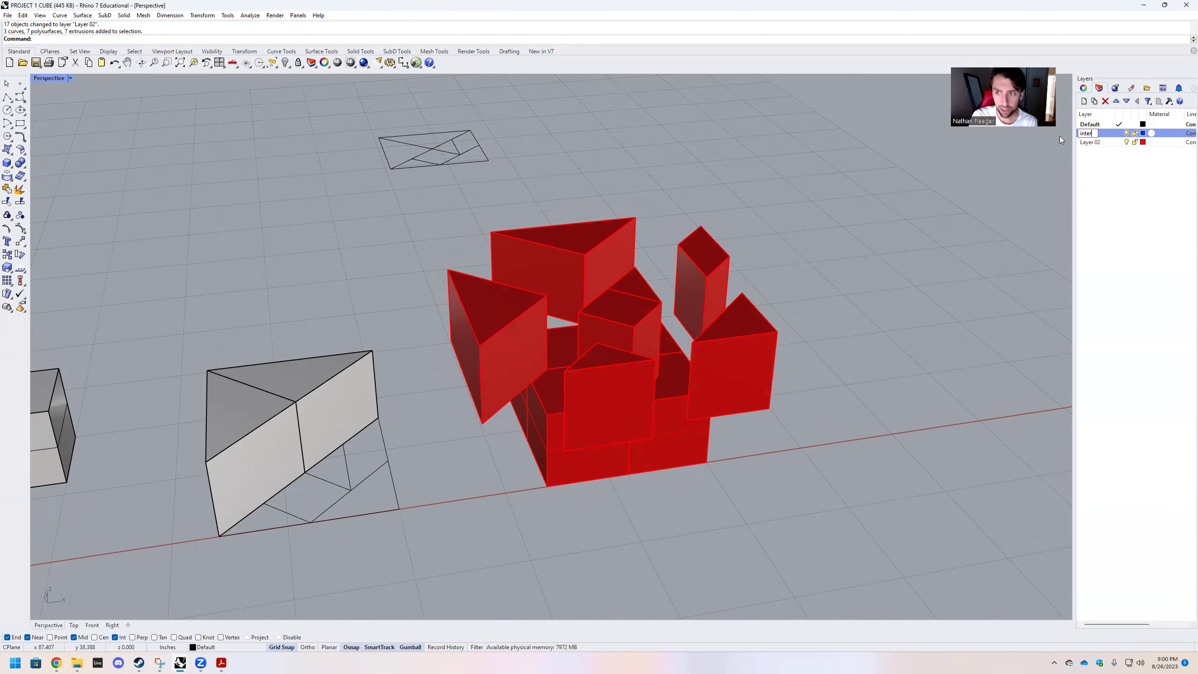
type("ior")
Step: Make Layer 02 the current layer and rename it as exterior
left_click(1096, 143)
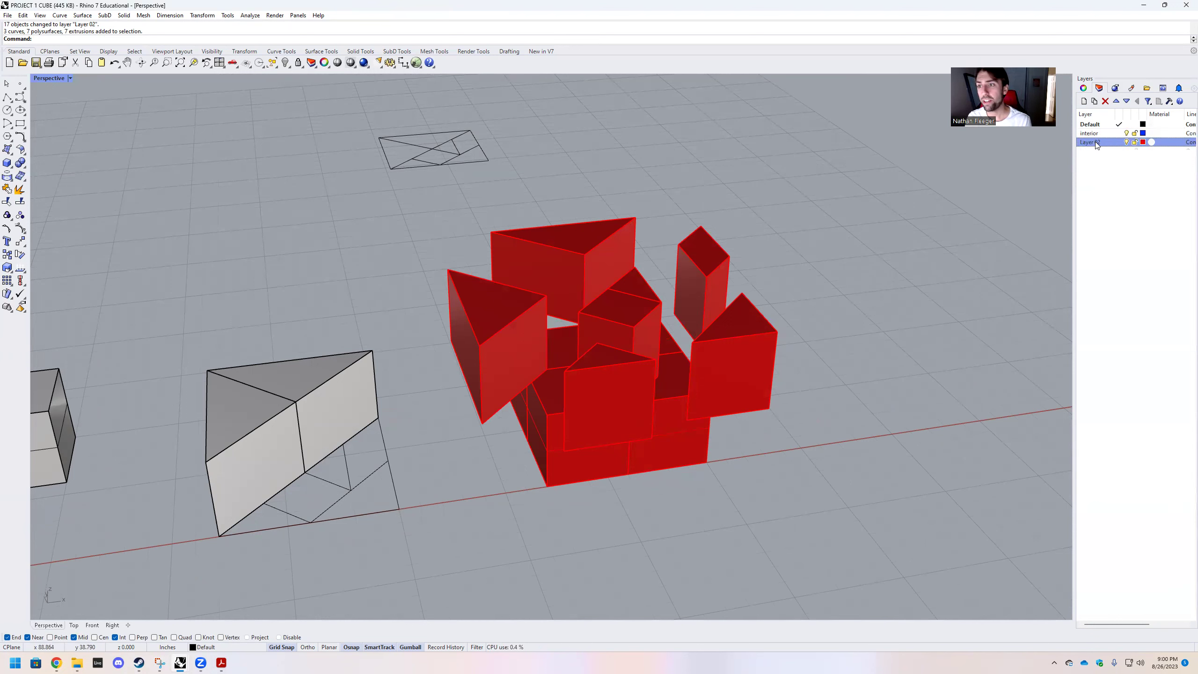
right_click(1097, 144)
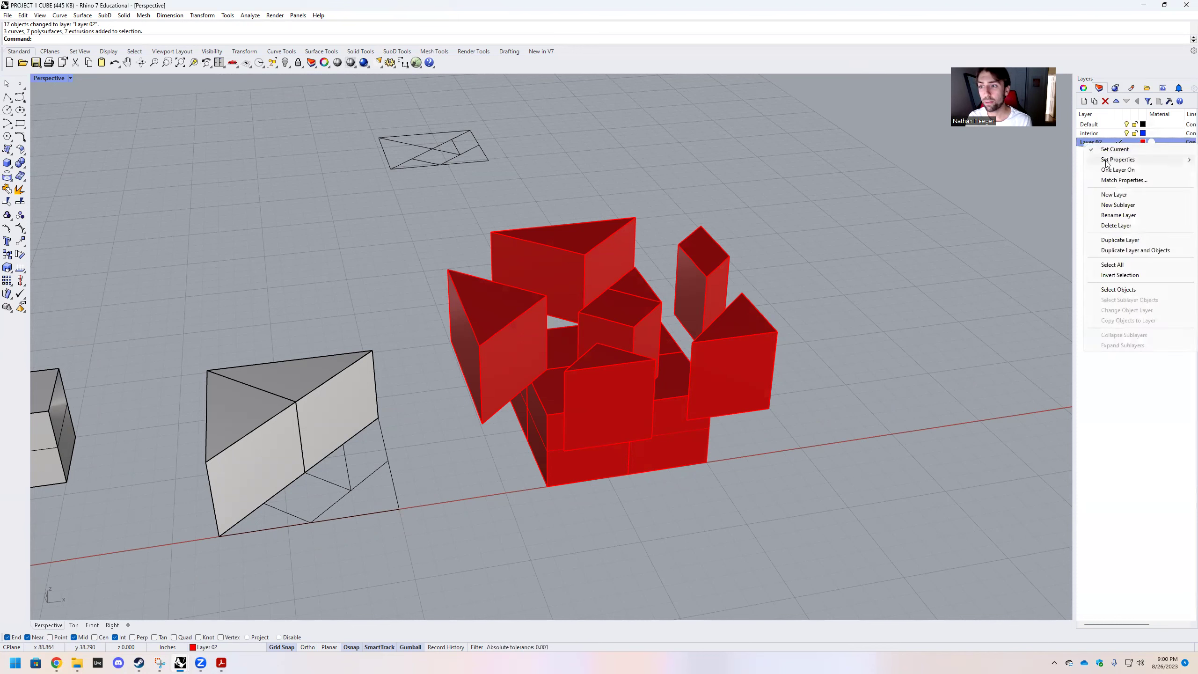
left_click(1126, 216)
type("exte")
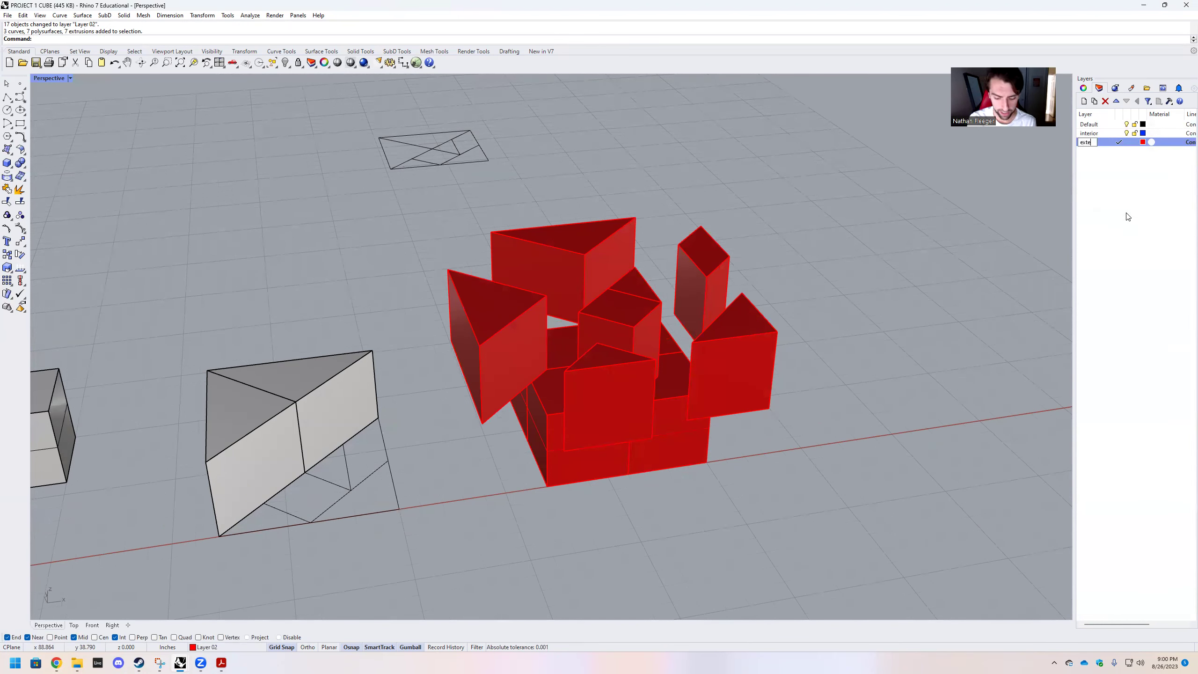
type("rior")
key("Return")
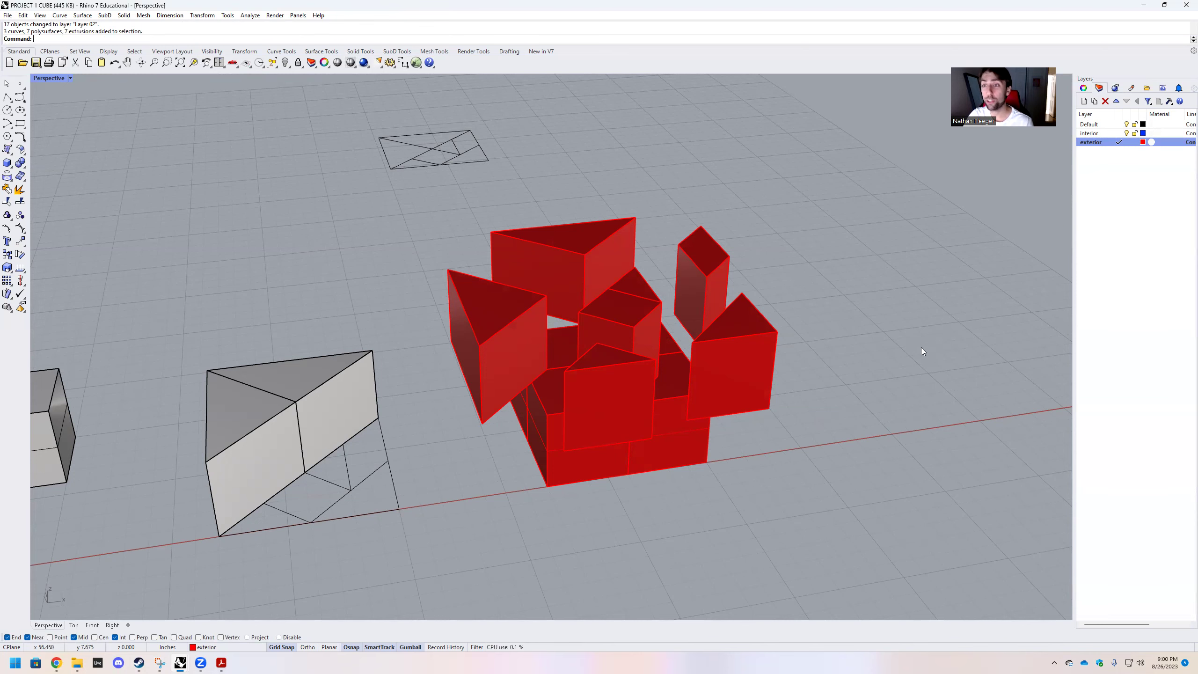
Step: Move the large triangular piece at the back of the exploded cube farther away from the other pieces
scroll(775, 367, "down", 2)
scroll(807, 384, "down", 2)
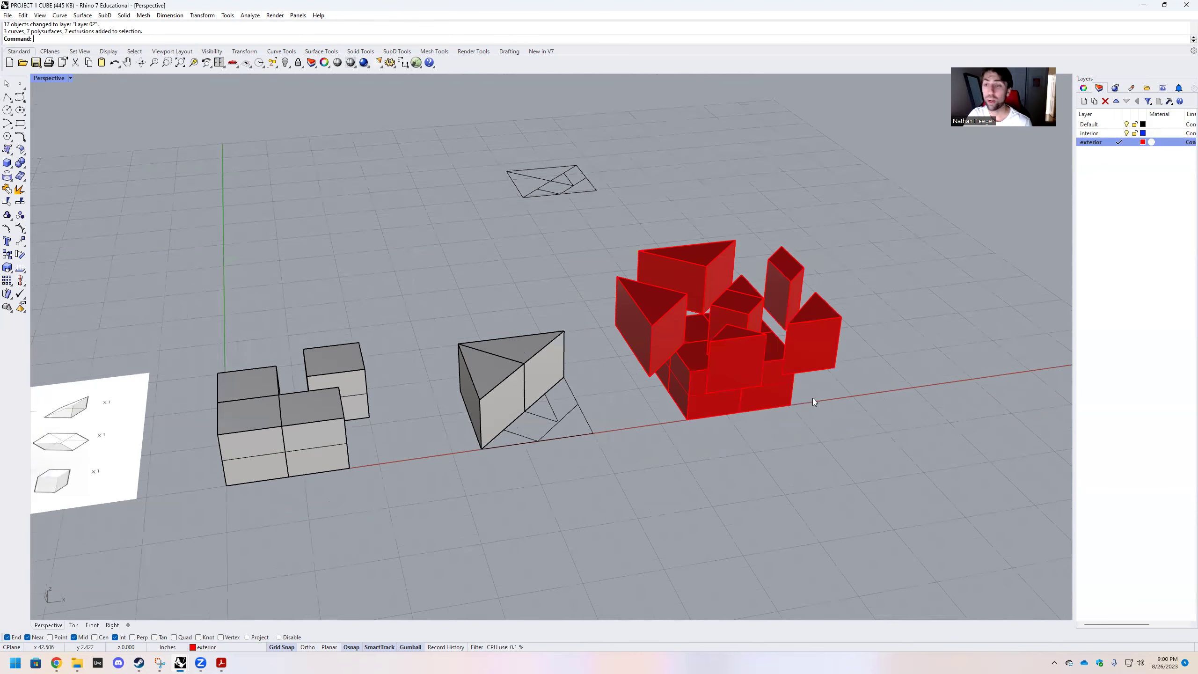
scroll(797, 420, "up", 2)
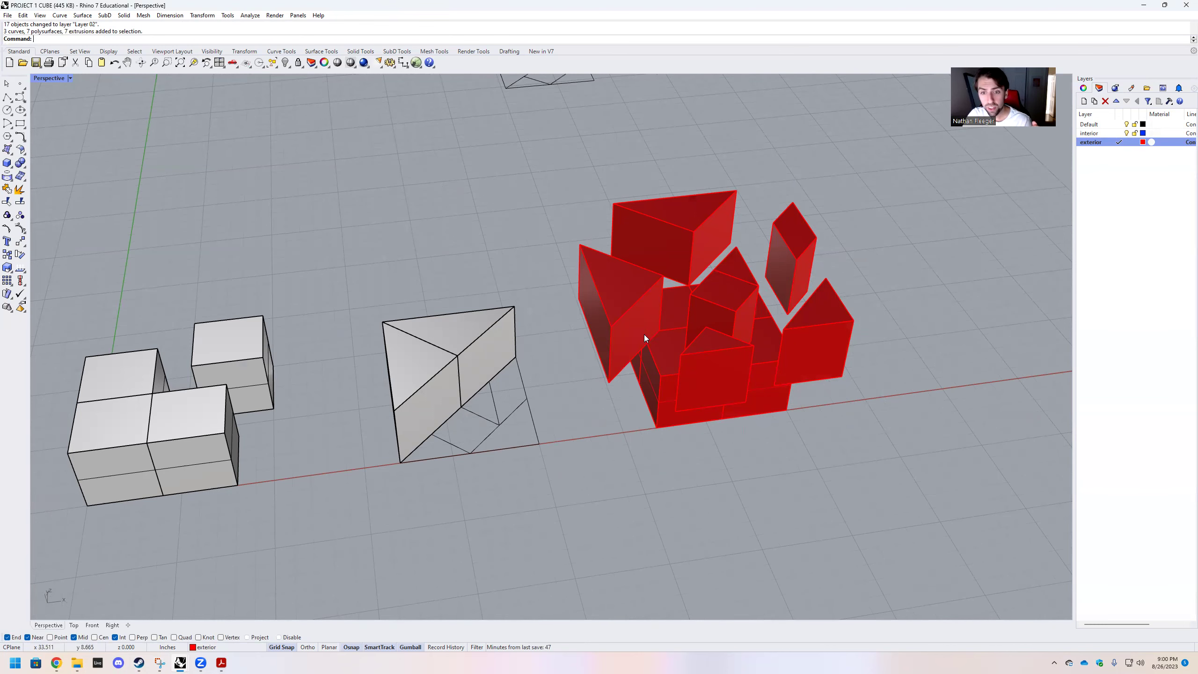
right_click_drag(841, 357, 739, 380)
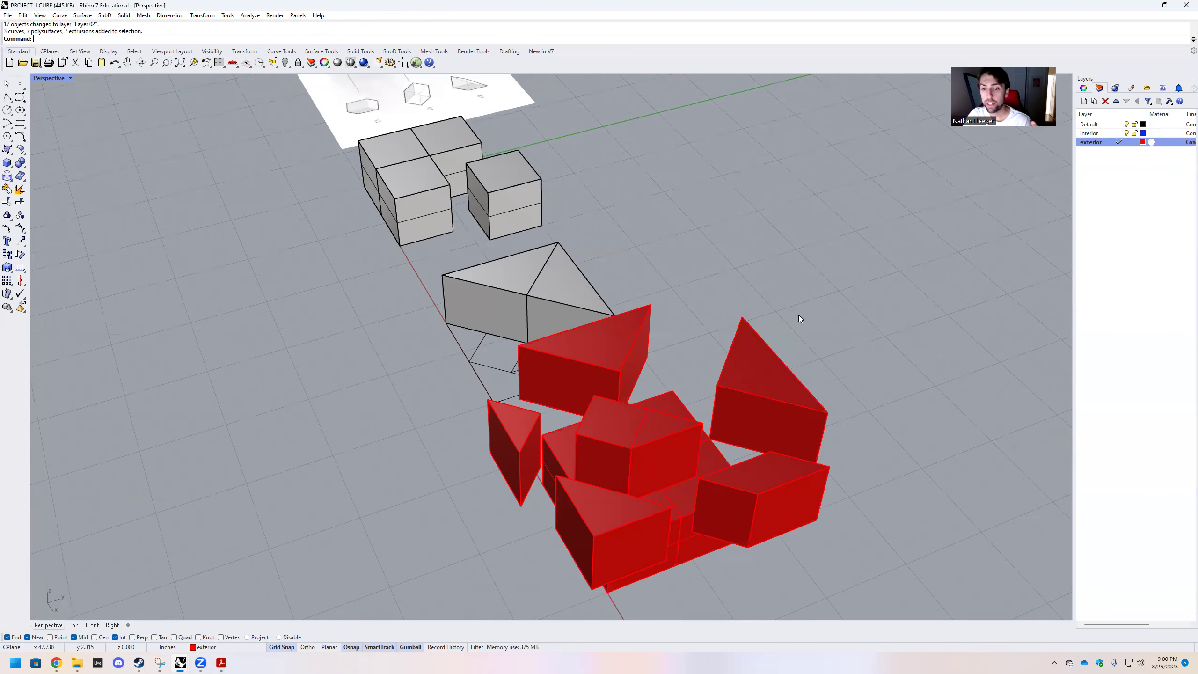
right_click_drag(799, 315, 776, 326)
left_click(775, 325)
left_click_drag(785, 312, 831, 266)
left_click(968, 350)
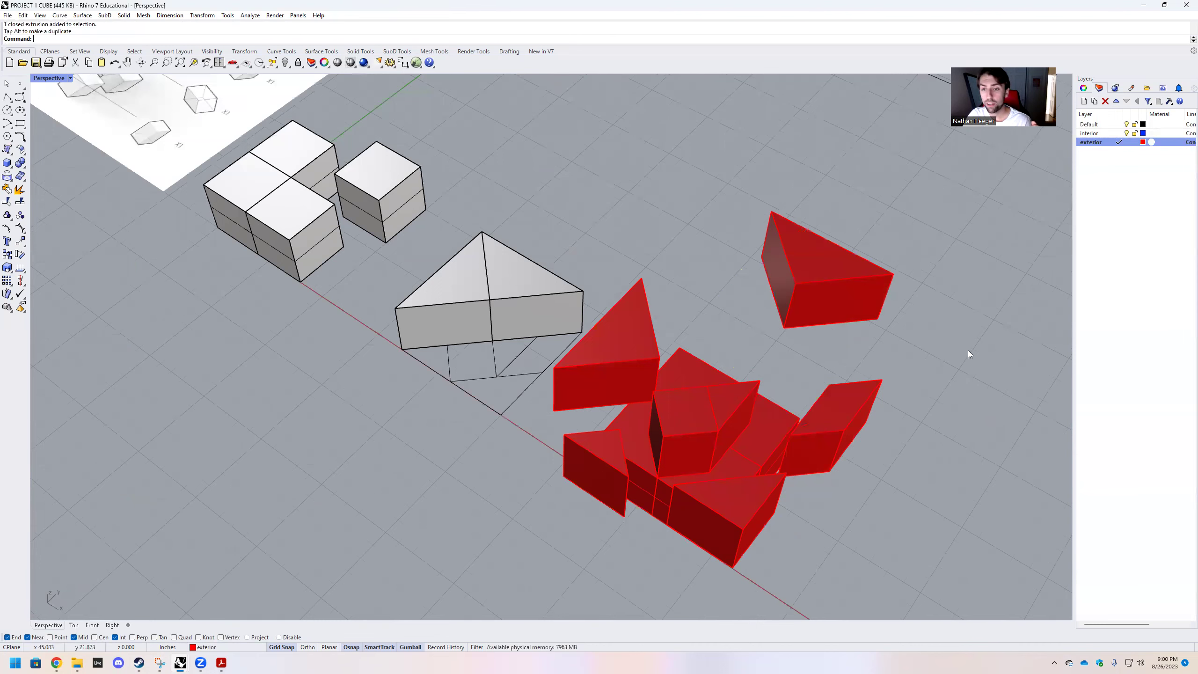
Step: Zoom to the separated large triangular piece and examine its faces from several sides
right_click_drag(901, 366, 891, 367)
left_click(838, 321)
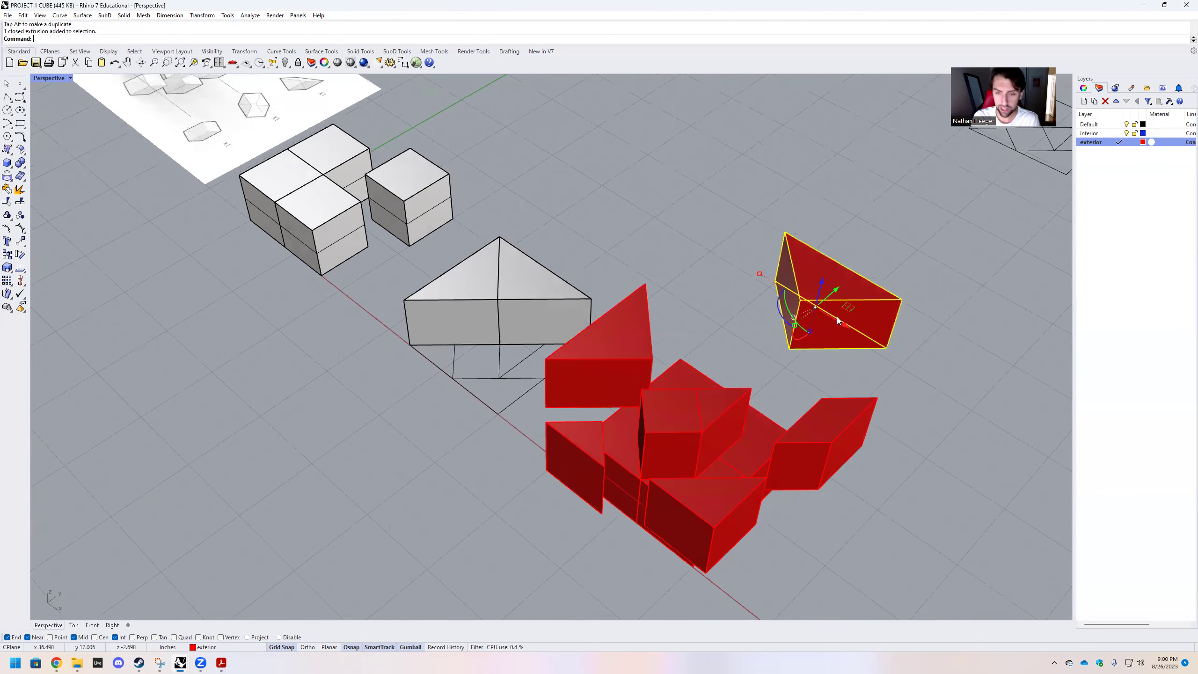
key("ctrl+alt+e")
left_click(752, 316)
scroll(751, 316, "down", 7)
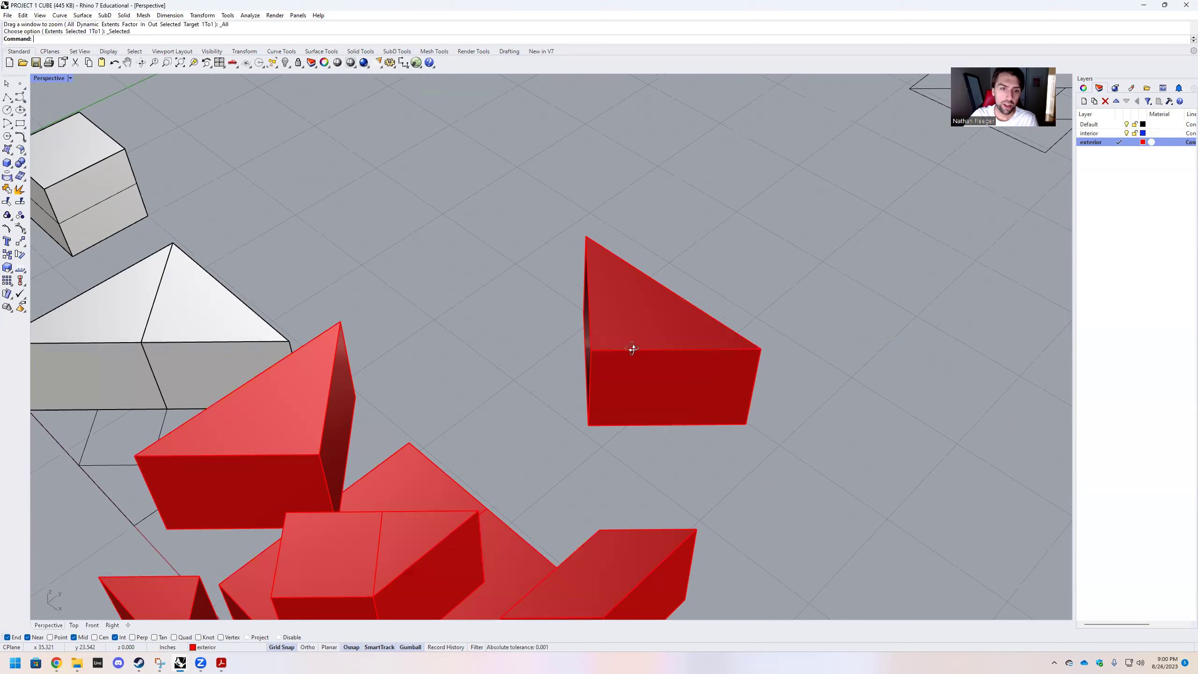
right_click_drag(667, 401, 681, 366)
right_click_drag(808, 387, 574, 323)
right_click_drag(680, 336, 577, 297)
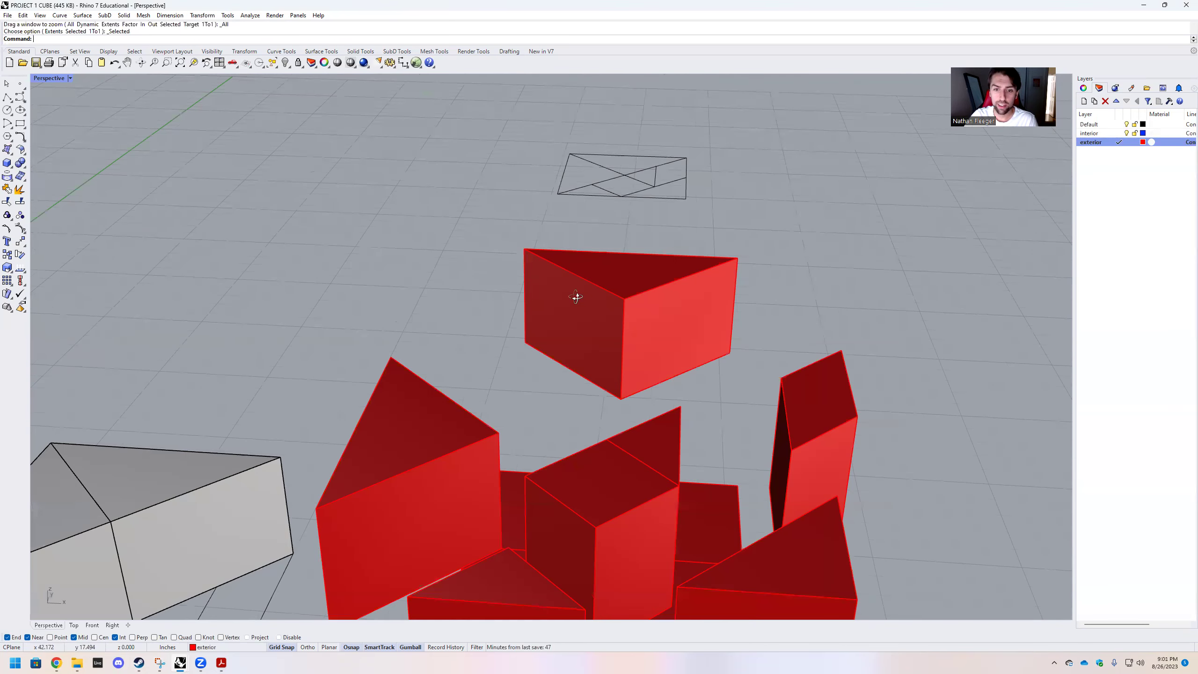
right_click_drag(524, 258, 598, 378)
right_click_drag(597, 290, 627, 390)
right_click_drag(568, 354, 753, 433)
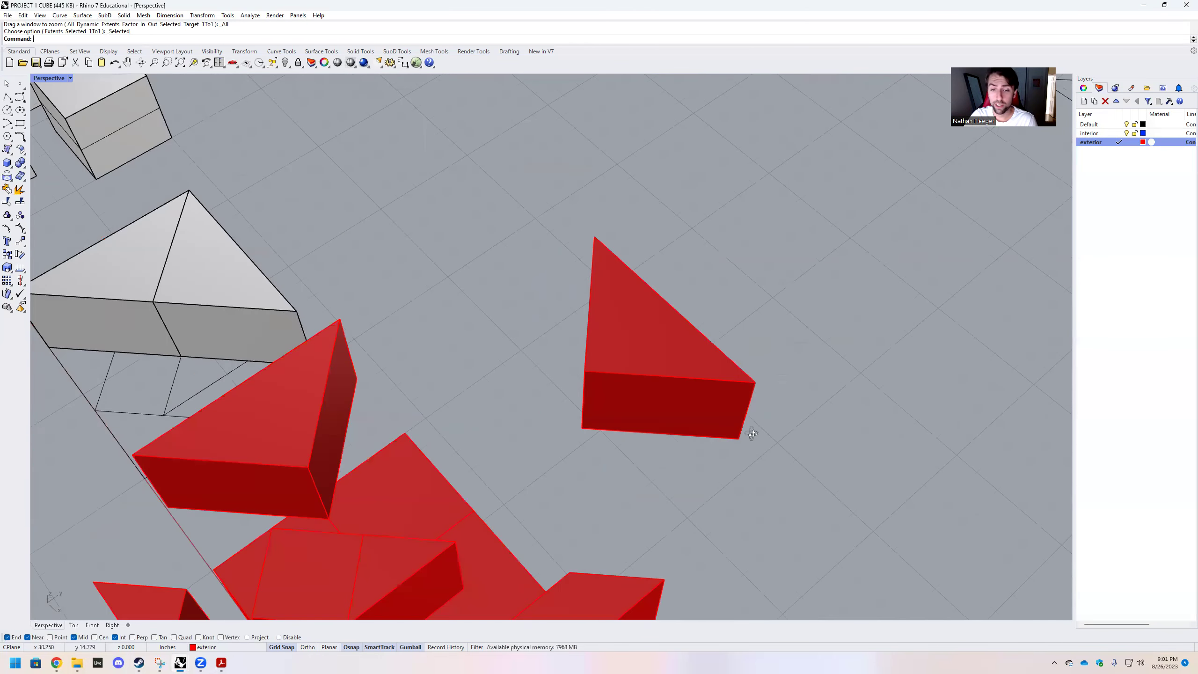
Step: Explode the separated large triangular piece into individual surfaces
left_click(666, 324)
key("Return")
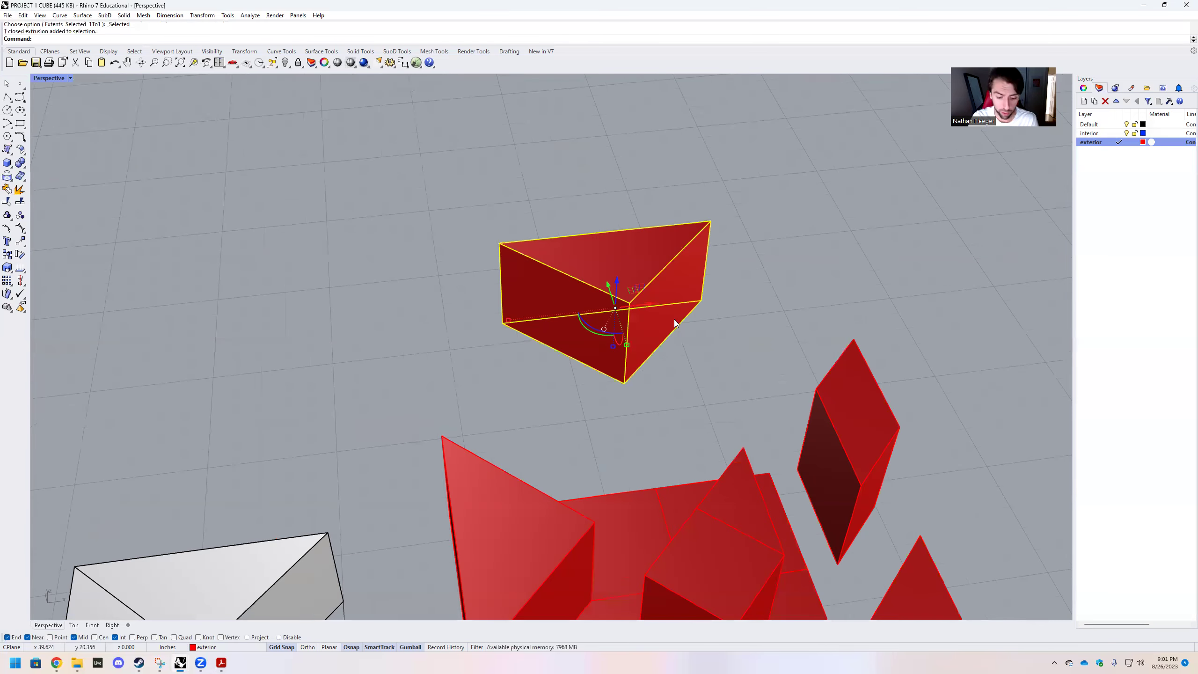
type("explode")
key("Return")
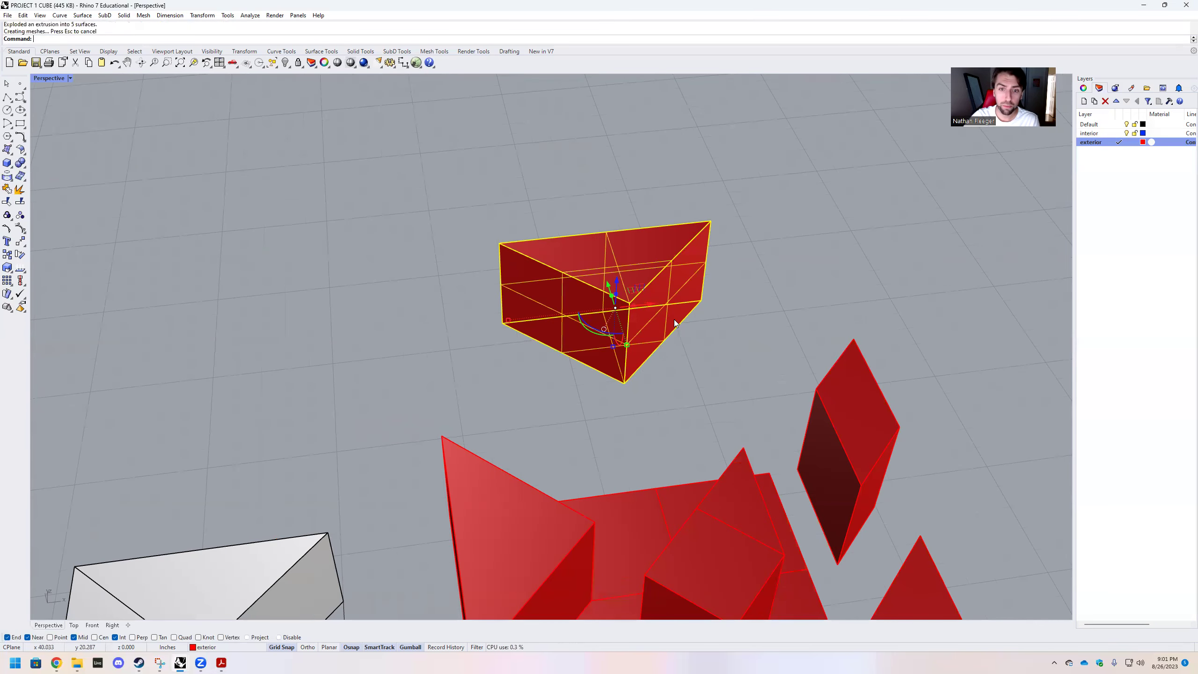
left_click(782, 309)
Step: Try pulling one rectangular side surface away from the exploded triangular piece and undo the move
left_click(685, 311)
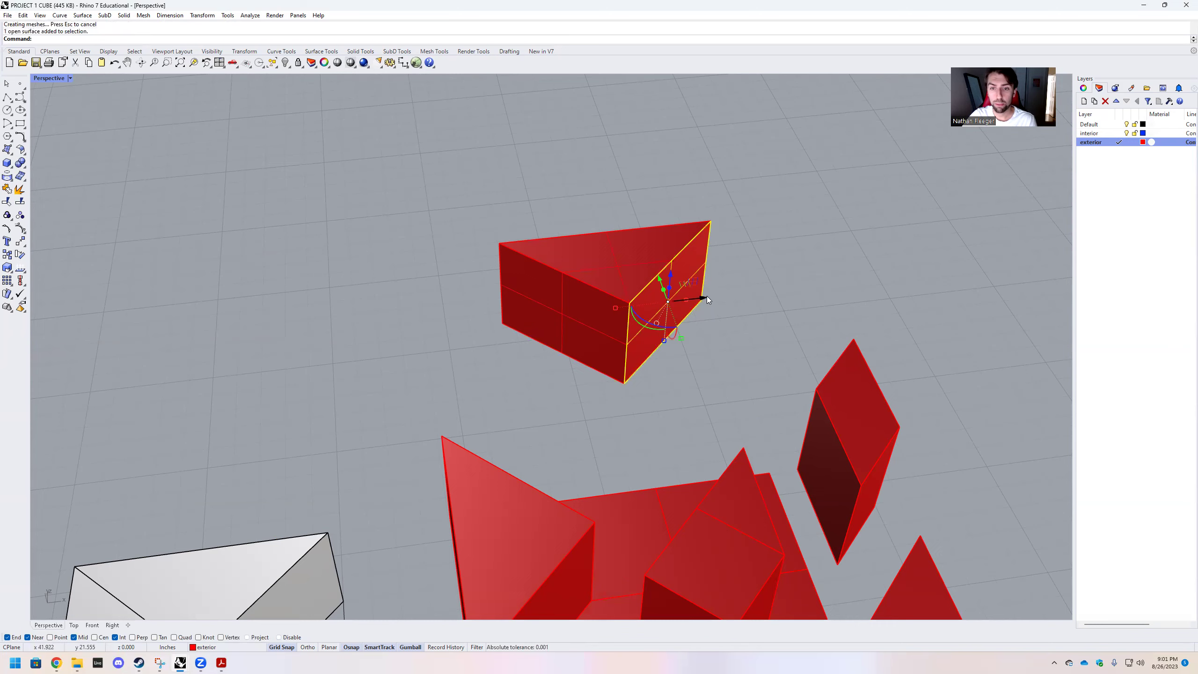
left_click_drag(707, 298, 835, 284)
mouse_move(630, 312)
right_mouse_down()
mouse_move(618, 289)
mouse_move(634, 324)
right_mouse_up()
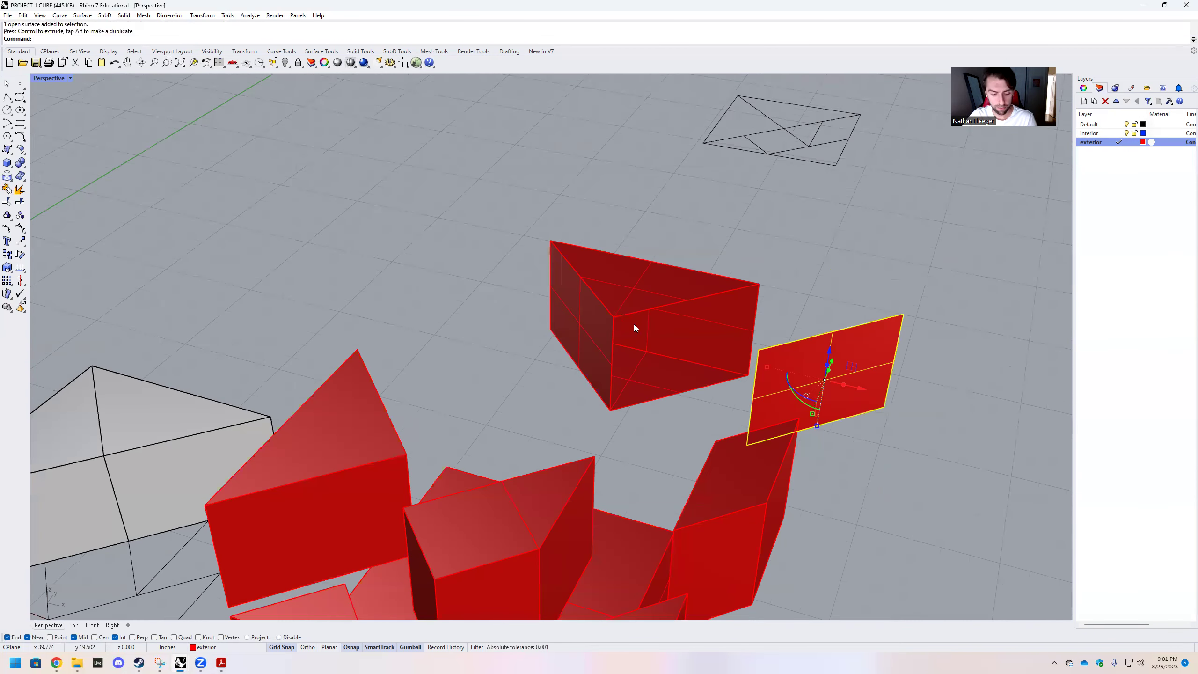
key("ctrl+z")
Step: Change the separated large triangular piece's two cube-facing side surfaces and its bottom surface to the interior layer
left_click(661, 354)
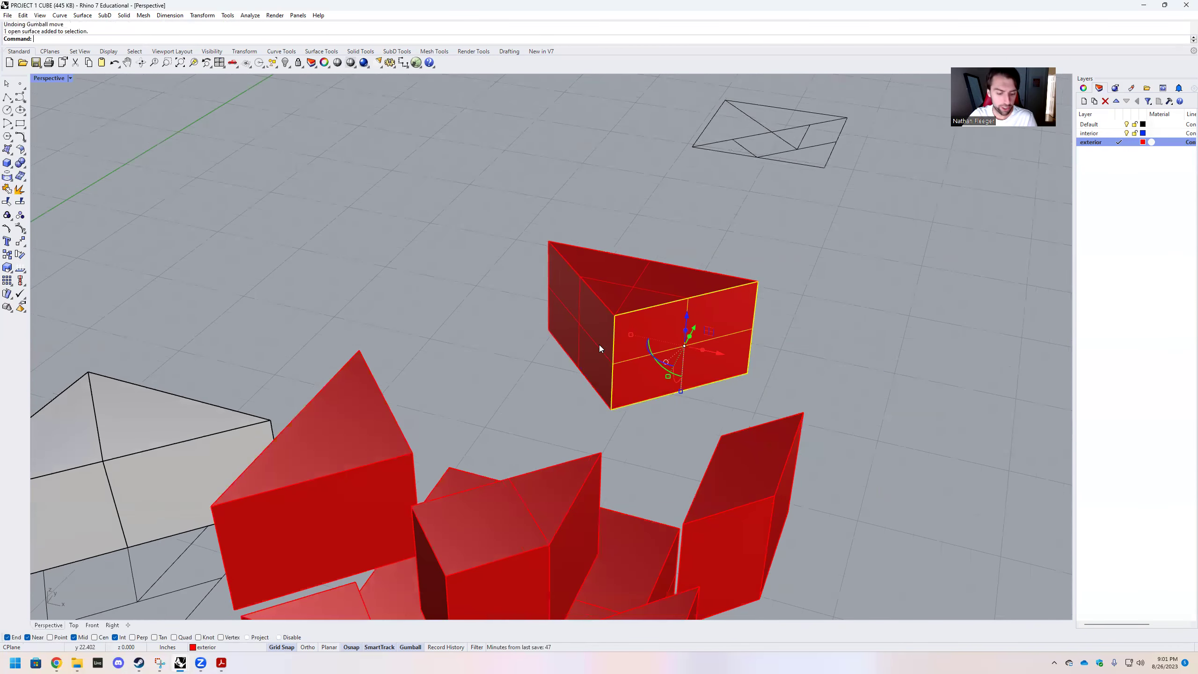
left_click(573, 335, "shift")
right_click_drag(791, 372, 620, 344)
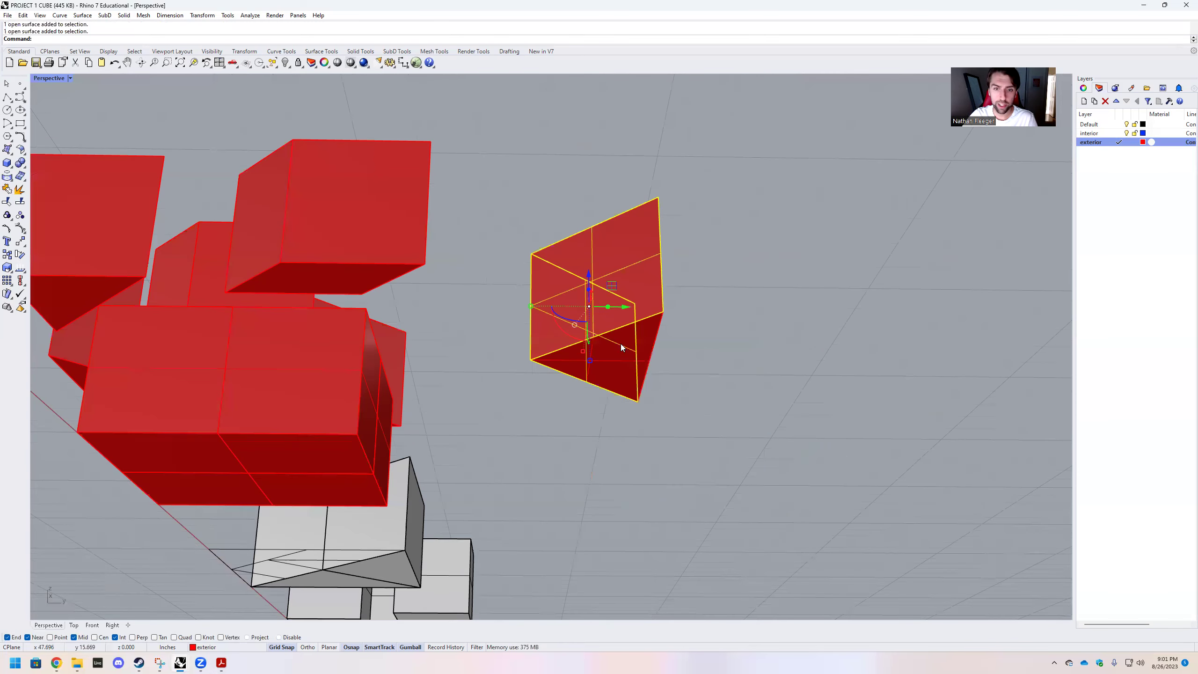
right_click_drag(691, 279, 736, 354)
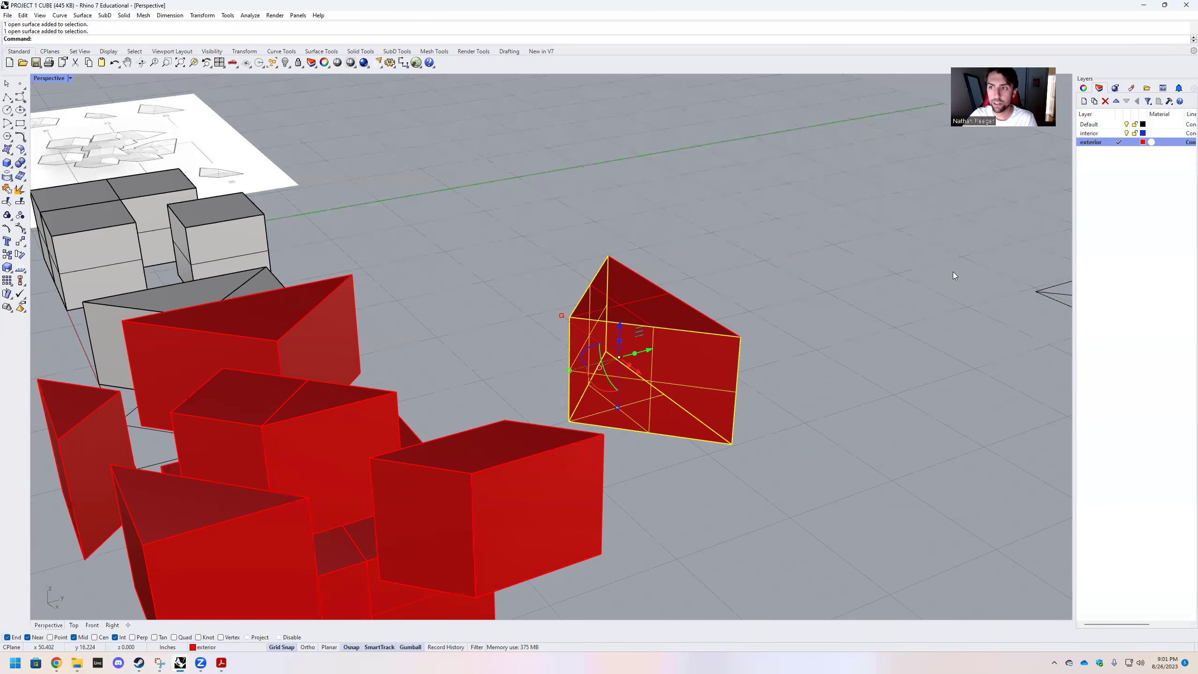
right_click(1093, 135)
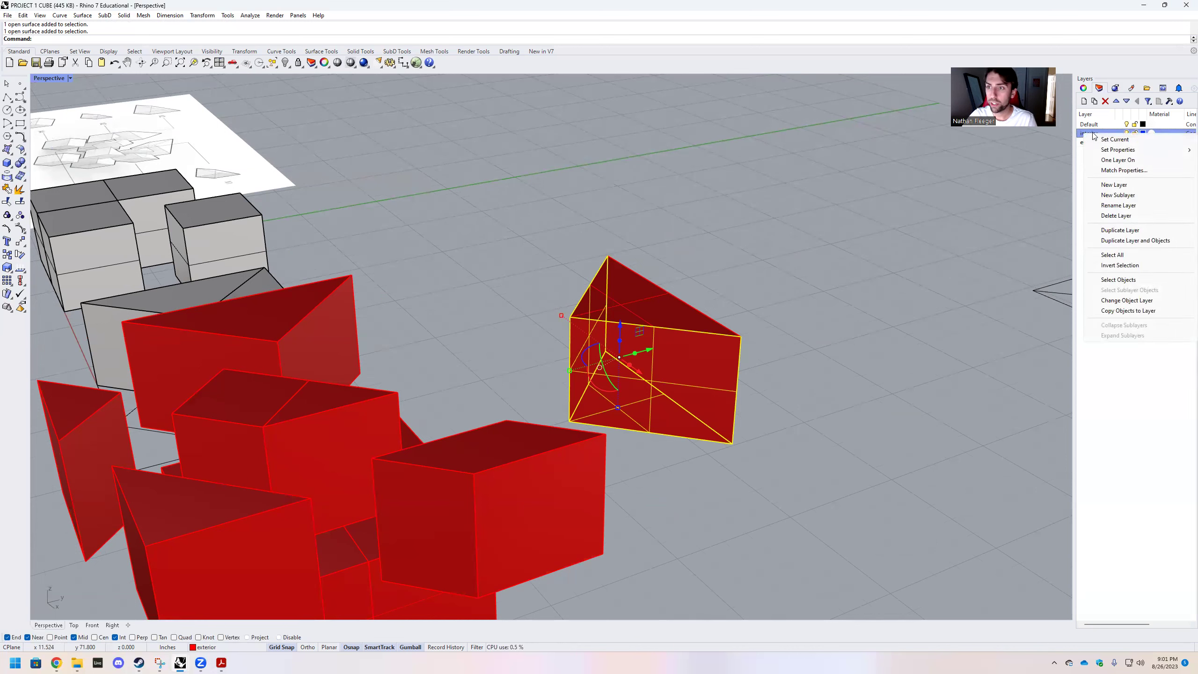
left_click(1116, 302)
left_click(860, 370)
scroll(863, 401, "down", 1)
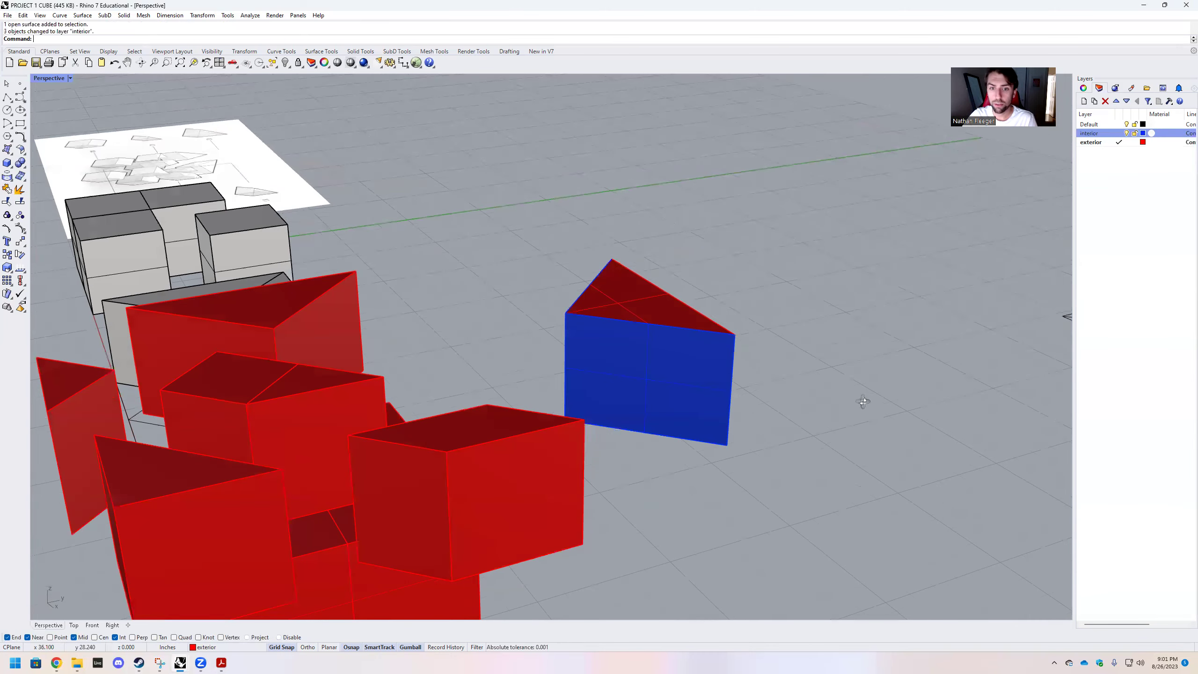
Step: Group all five surfaces of the separated large triangular piece
right_click_drag(812, 384, 727, 501)
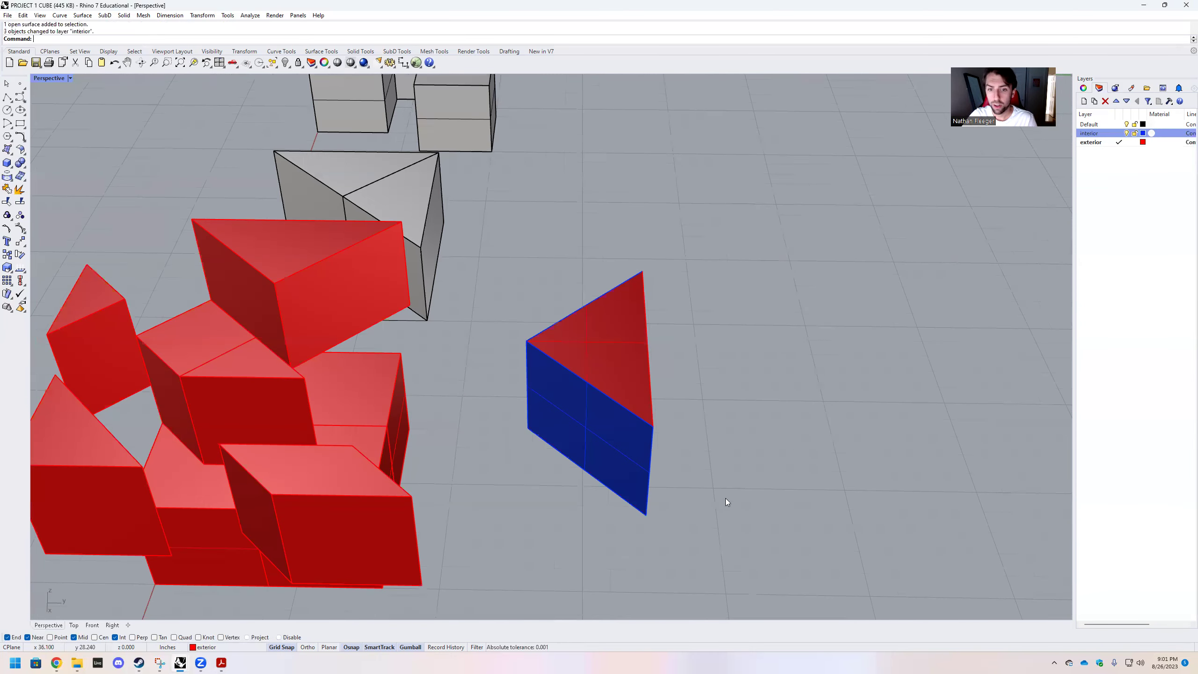
left_click_drag(730, 530, 553, 313)
right_click_drag(499, 354, 568, 362)
type("Group")
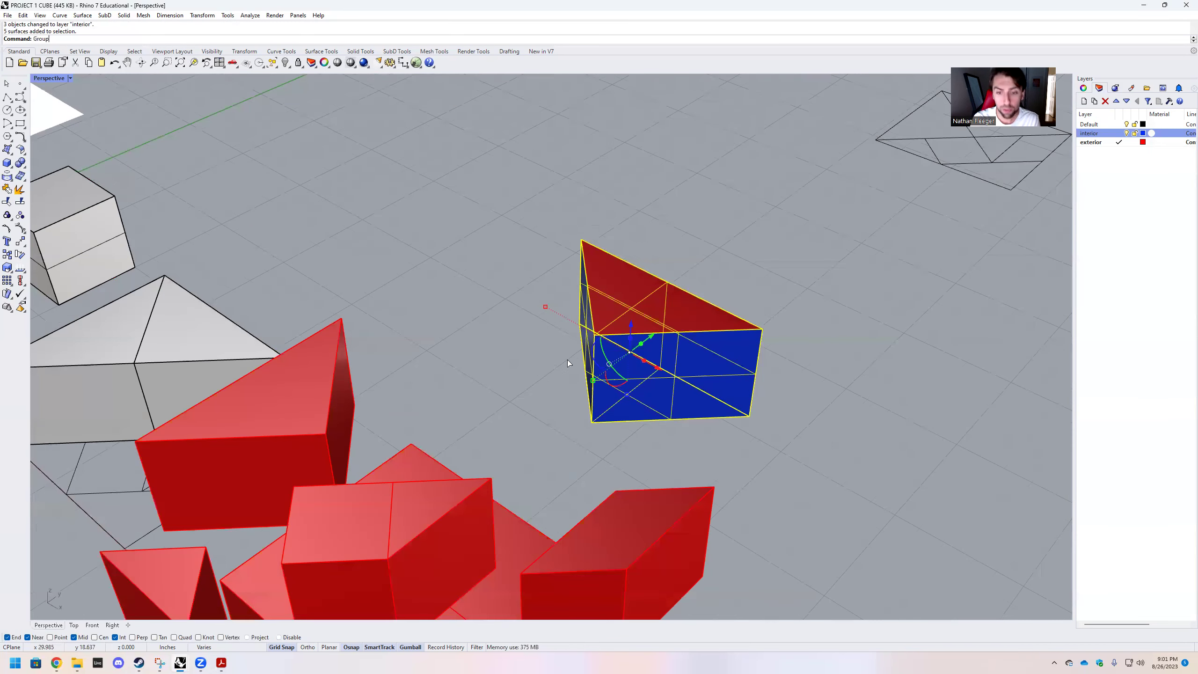
key("Return")
Step: Check that the grouped triangular piece selects as one object and examine its interior and exterior faces from several sides
left_click(647, 207)
left_click(731, 348)
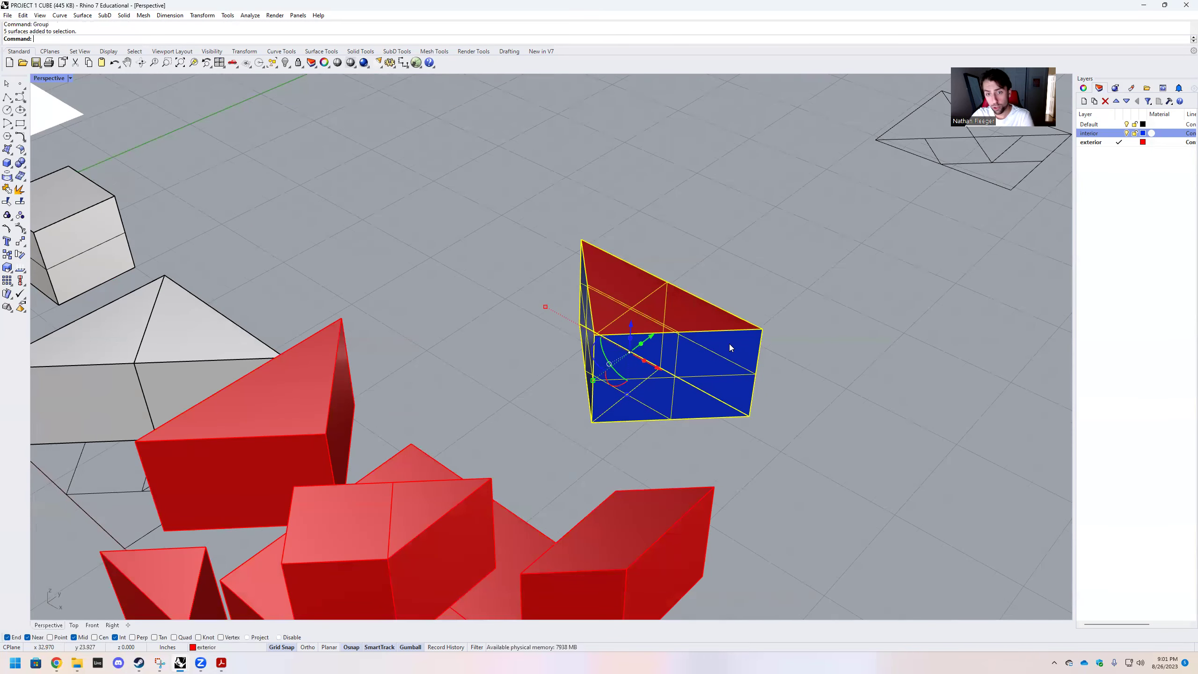
mouse_move(730, 348)
right_mouse_down()
mouse_move(756, 348)
mouse_move(747, 355)
right_mouse_up()
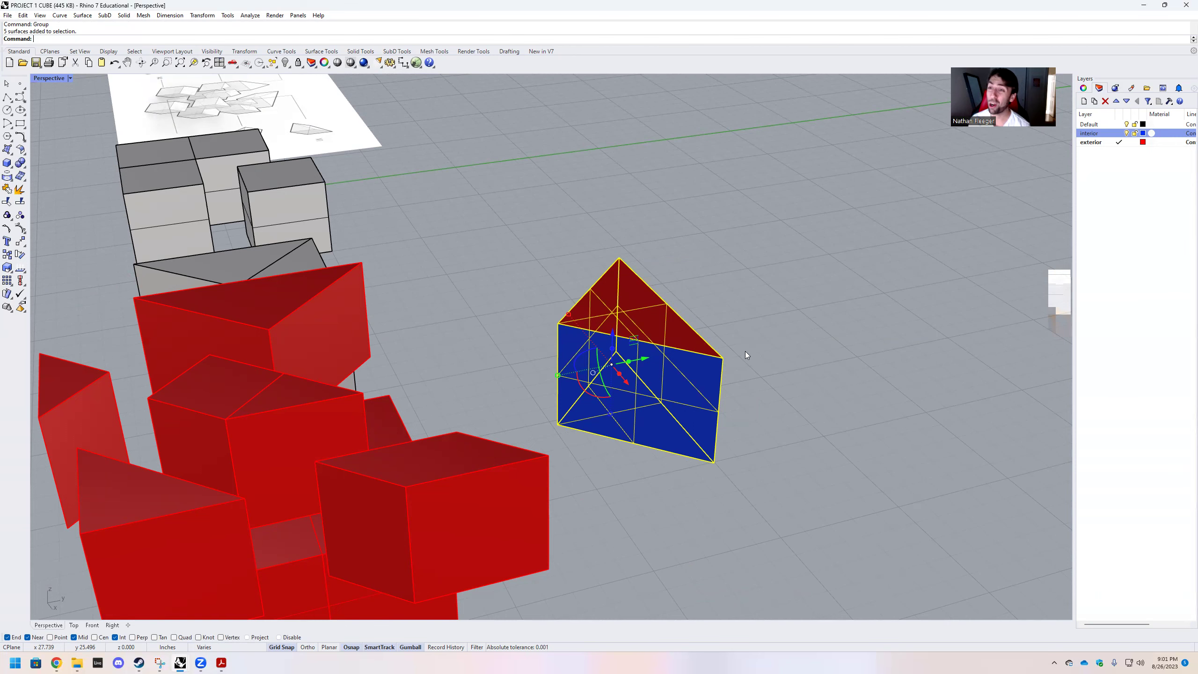
left_click(667, 324)
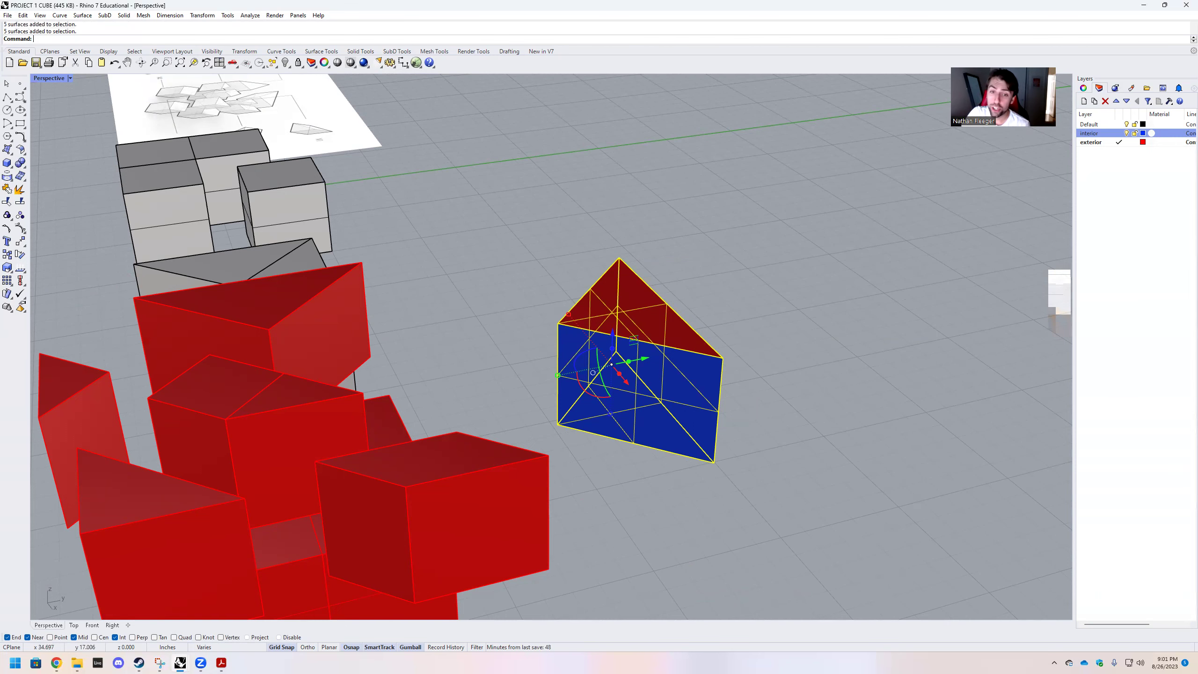
left_click(747, 258)
right_click_drag(698, 404, 737, 427)
right_click_drag(639, 391, 597, 388)
right_click_drag(655, 342, 685, 341)
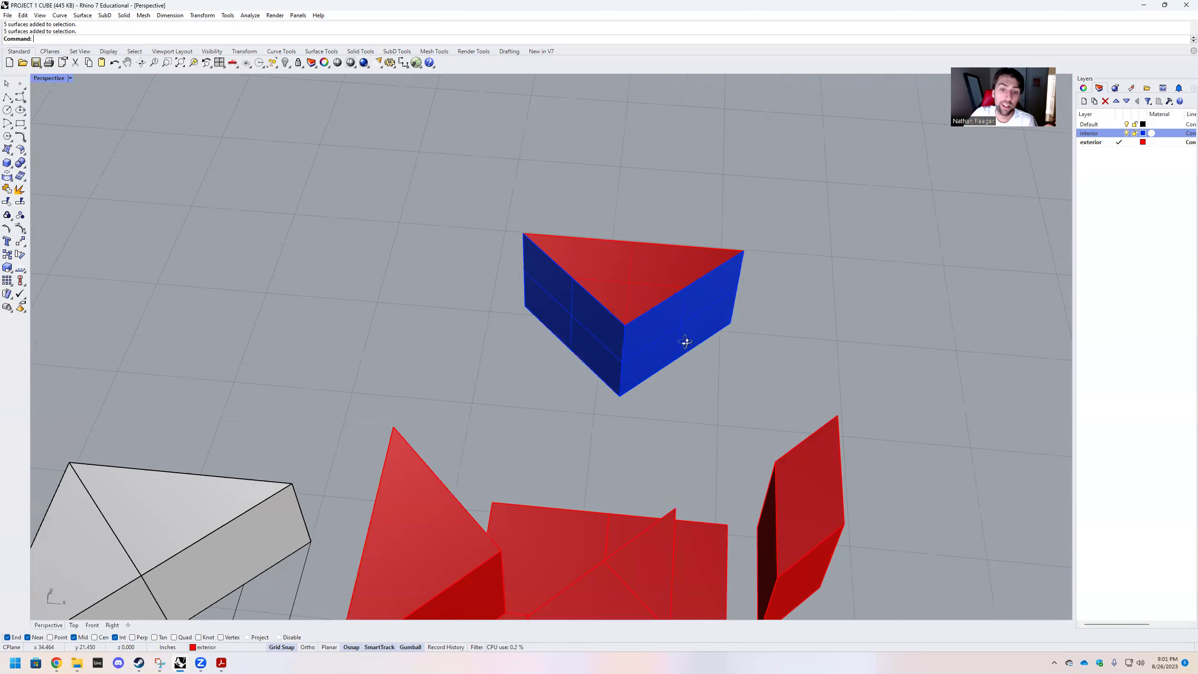
Step: Move all pieces of the exploded red cube together along the X axis, farther from the grey triangular model
scroll(688, 343, "down", 5)
right_click_drag(582, 432, 595, 436)
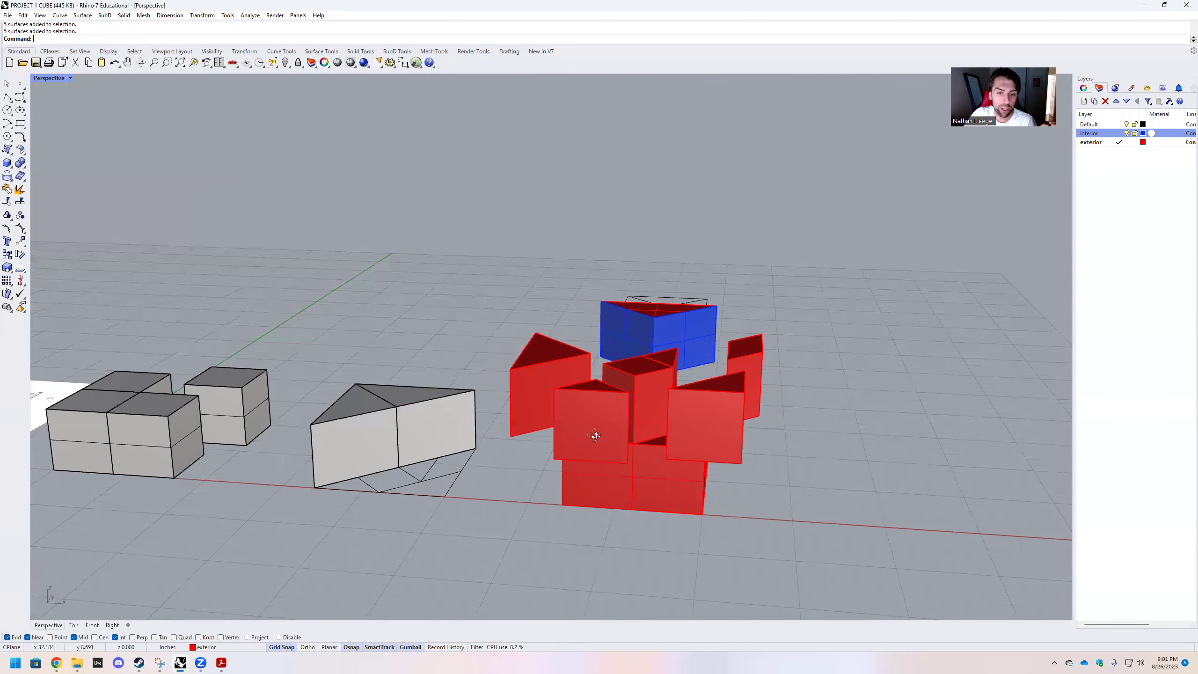
right_click_drag(766, 460, 685, 405)
left_click_drag(797, 500, 645, 353)
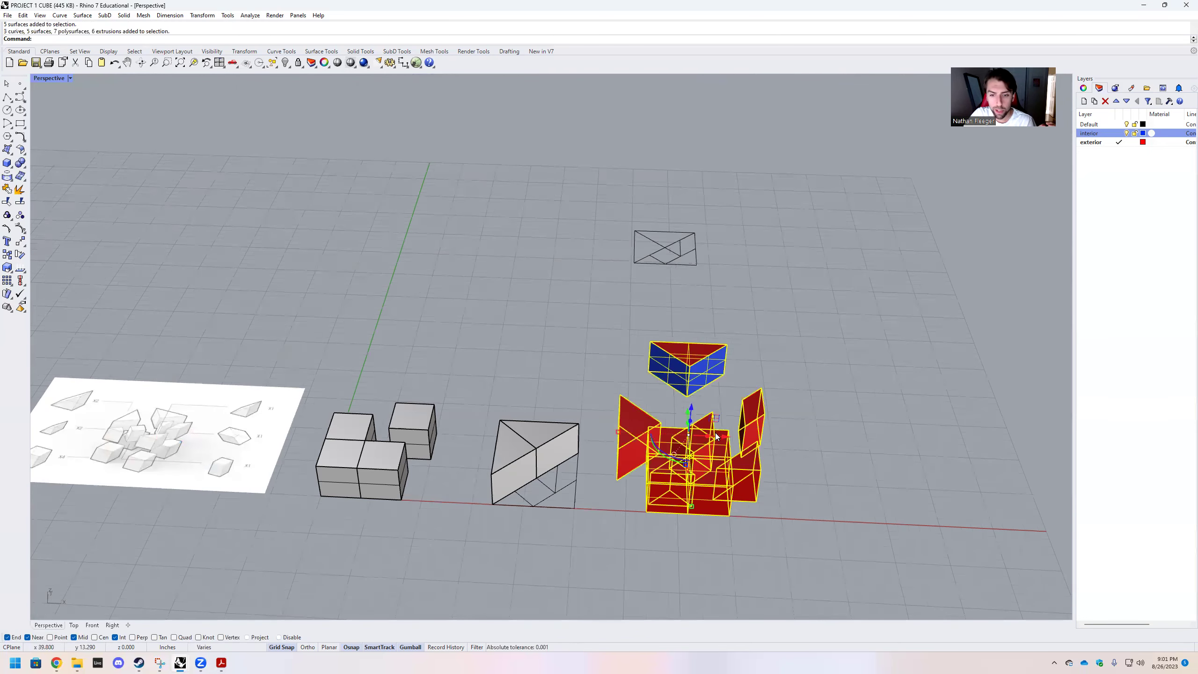
left_click_drag(719, 437, 753, 440)
left_click_drag(832, 447, 833, 447)
right_click_drag(908, 498, 874, 478)
key("Escape")
Step: Move the other large triangular piece outward from the exploded cube toward the grey model and explode it into individual surfaces
scroll(874, 478, "up", 5)
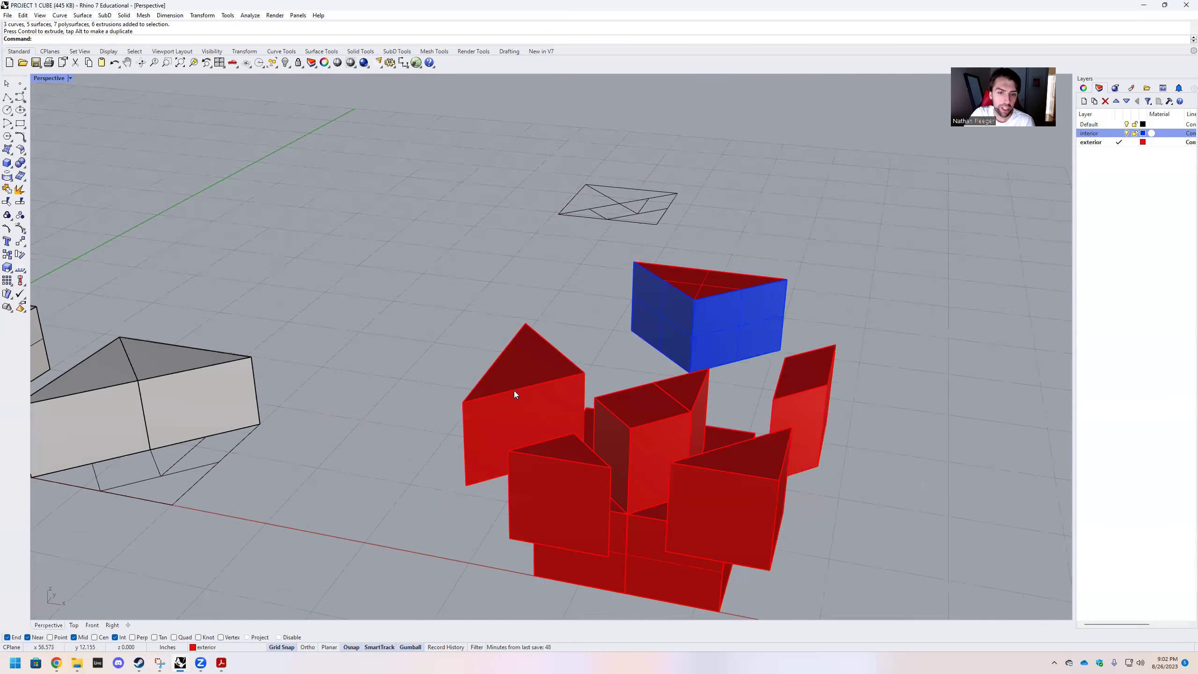
left_click(514, 391)
left_click_drag(568, 414, 484, 396)
left_click(430, 477)
left_click(445, 441)
type("Explode")
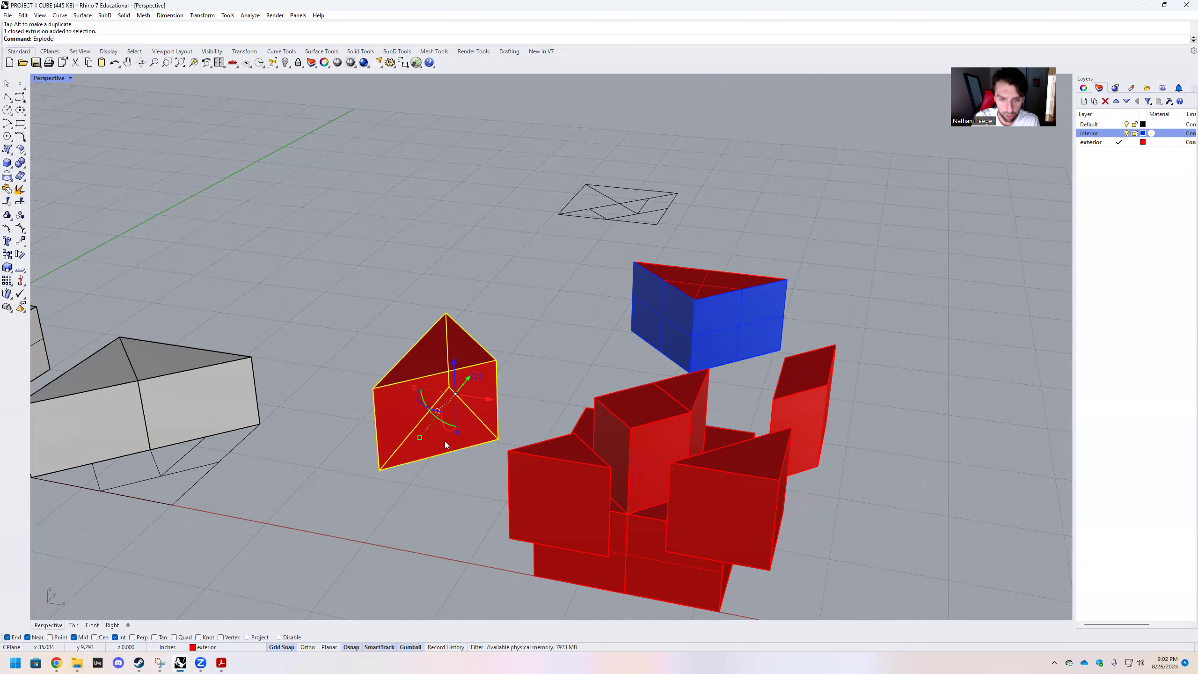
key("Return")
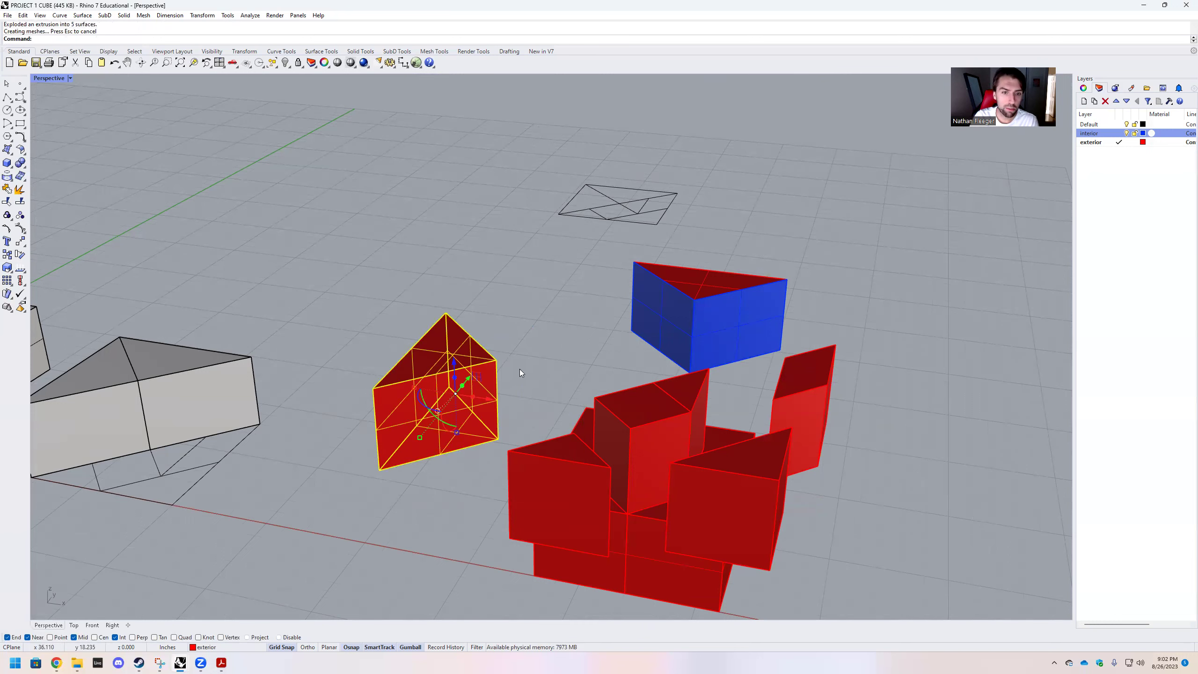
left_click(519, 369)
Step: Change the second large triangular piece's two cube-facing sides and its bottom surface to the interior layer
left_click(457, 412)
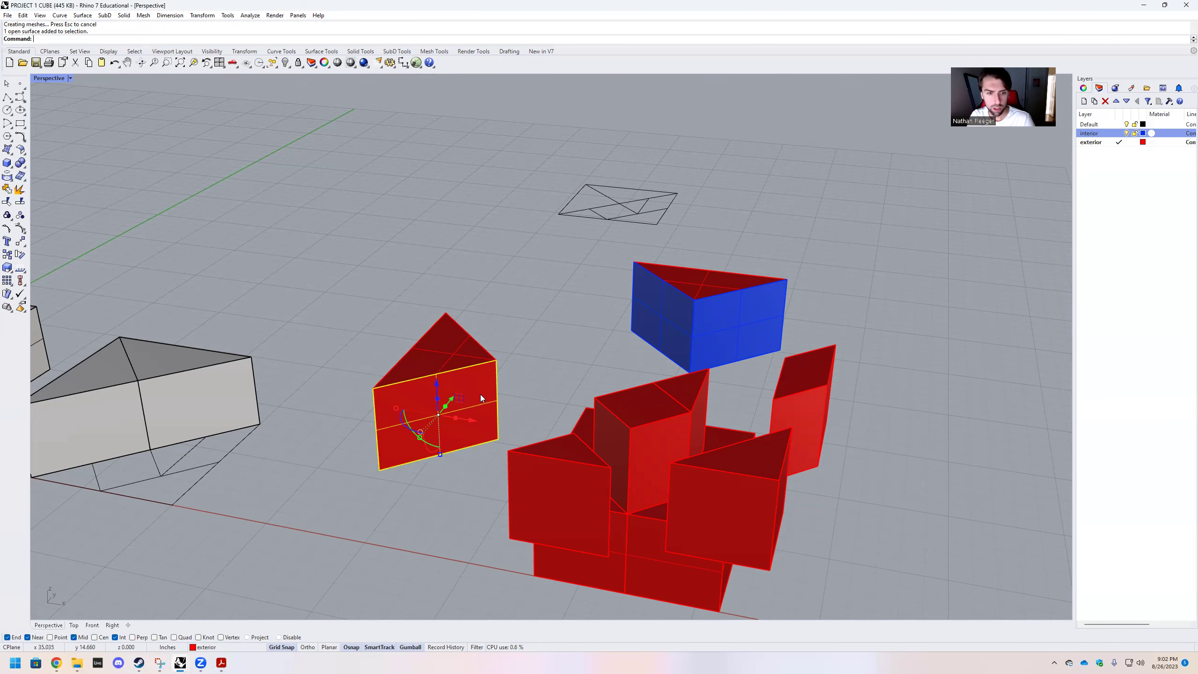
scroll(465, 439, "up", 2)
right_click_drag(470, 449, 373, 270)
left_click(507, 175, "shift")
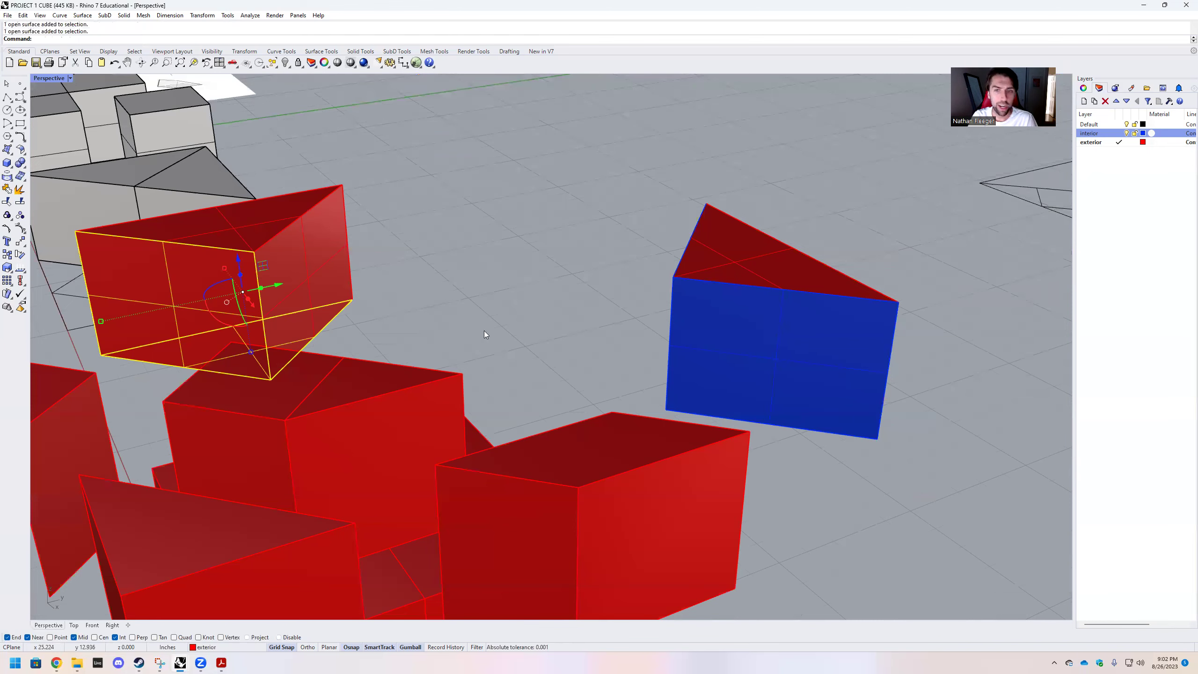
right_click_drag(484, 331, 628, 326)
right_click(1105, 138)
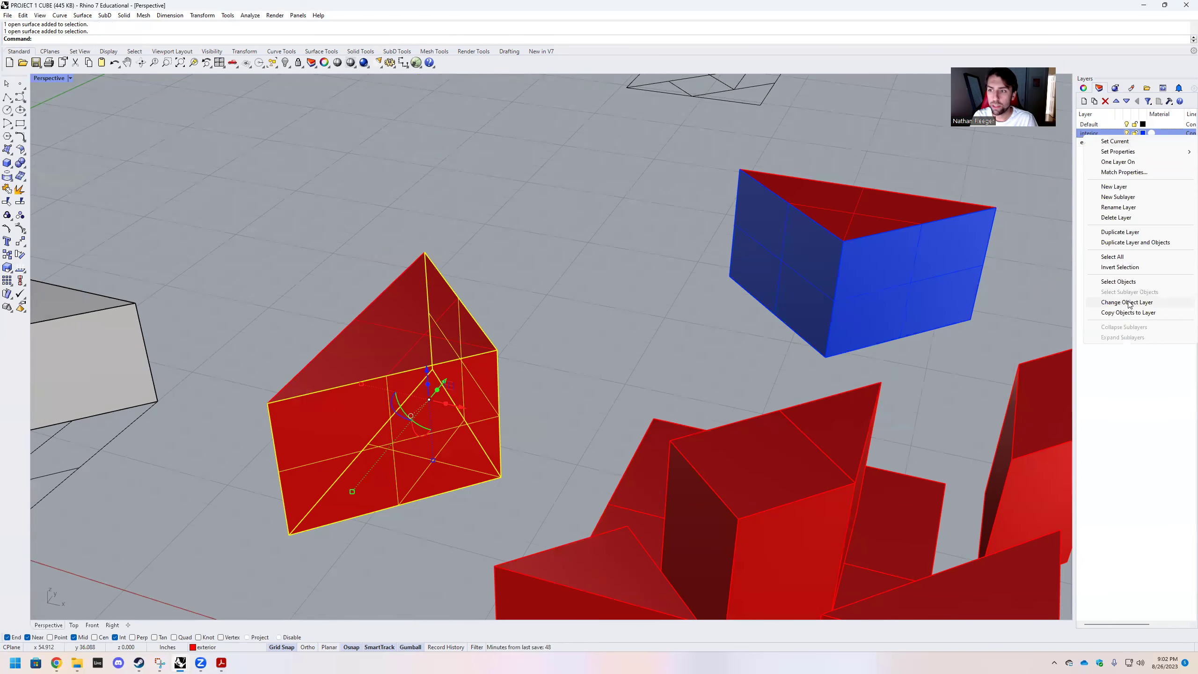
left_click(1126, 303)
Step: Group all five surfaces of the second large triangular piece
left_click_drag(536, 485, 297, 278)
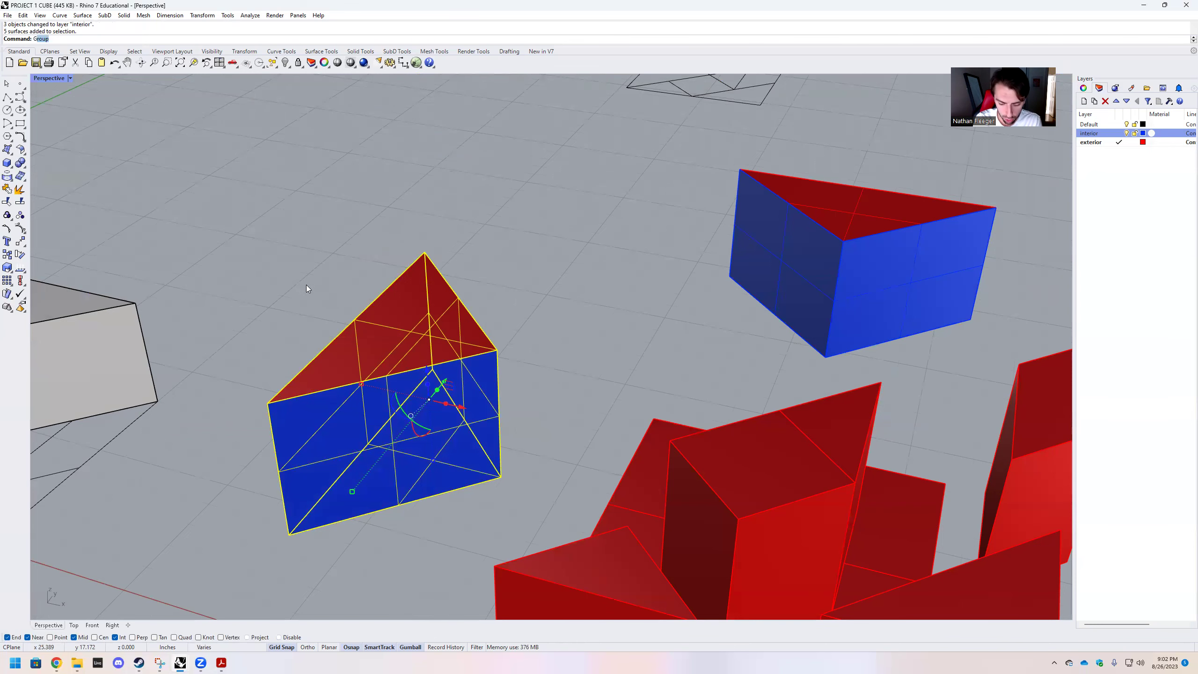
key("ctrl+g")
scroll(595, 283, "down", 3)
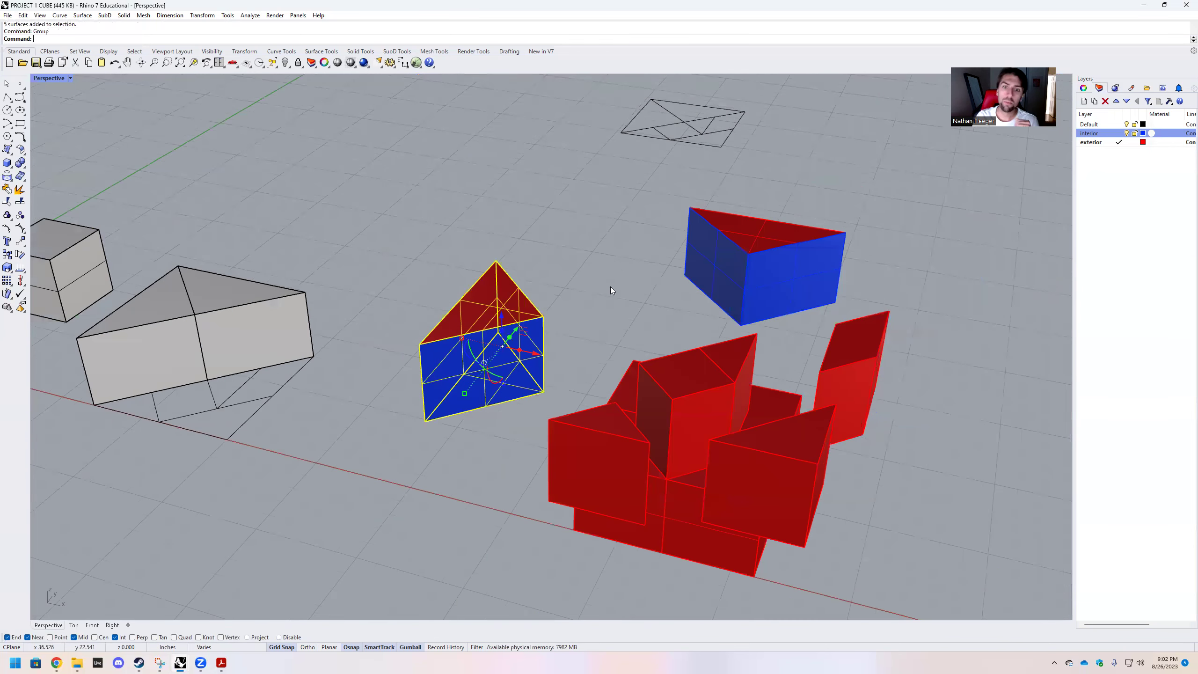
scroll(765, 344, "down", 2)
Step: Move the parallelogram piece outward along the X axis from the exploded cube and explode it into individual surfaces
left_click(765, 344)
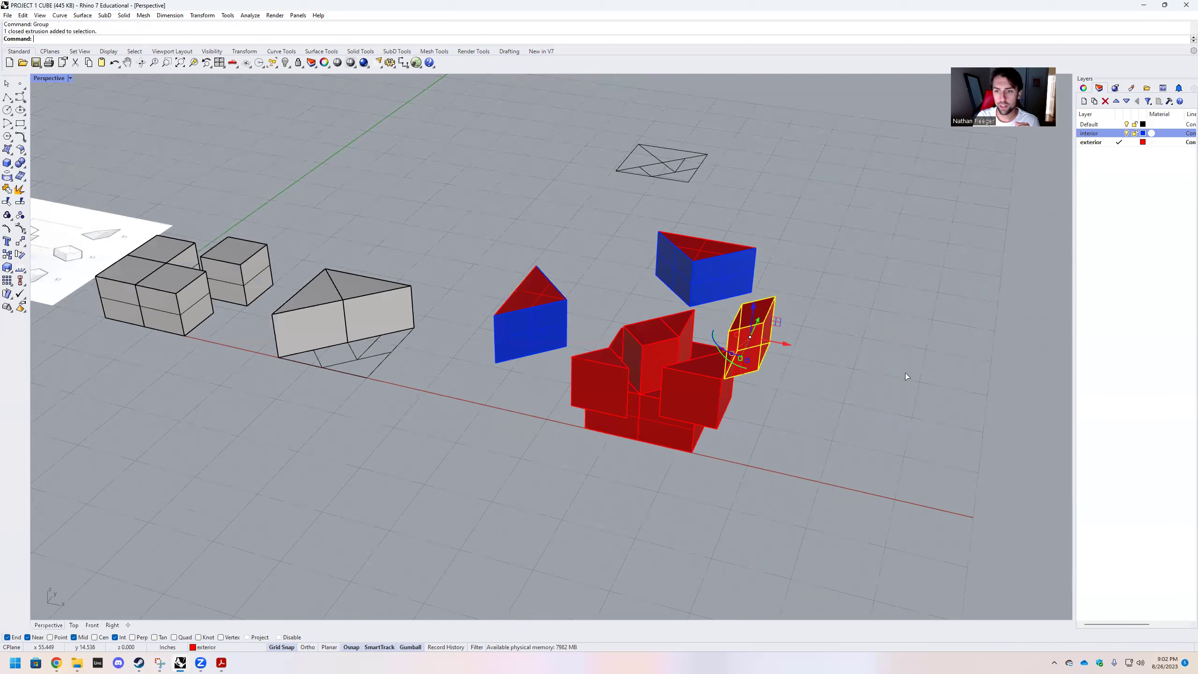
left_click_drag(753, 358, 864, 376)
scroll(917, 427, "up", 2)
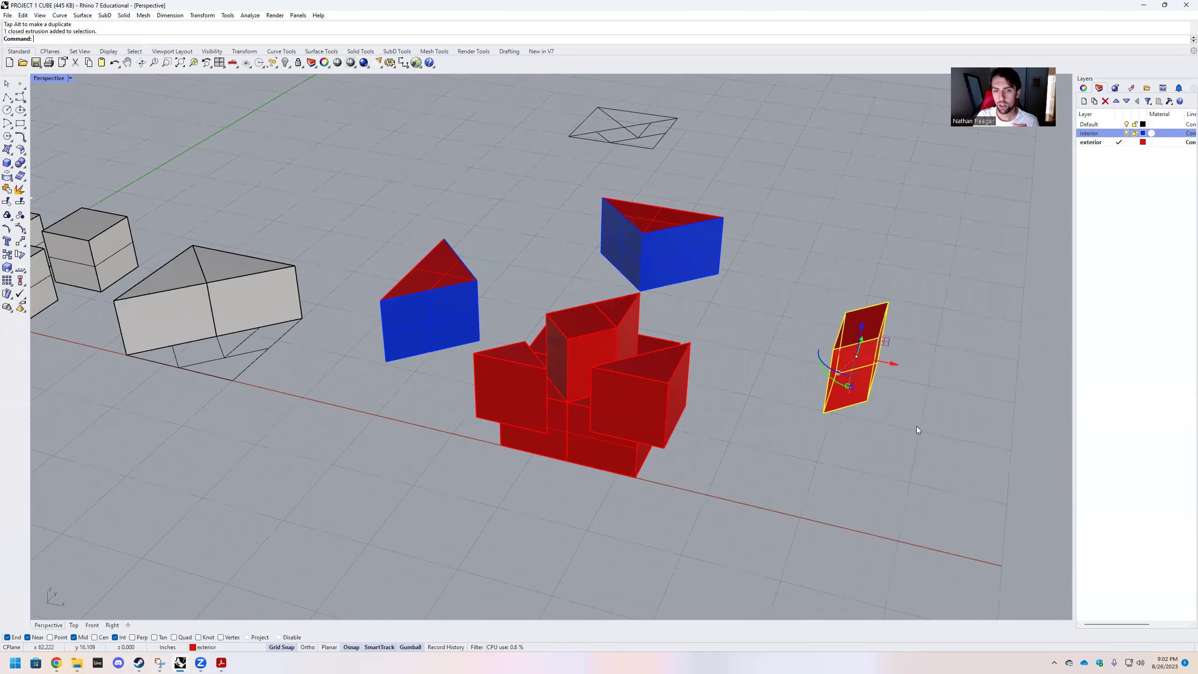
right_click_drag(731, 414, 855, 397)
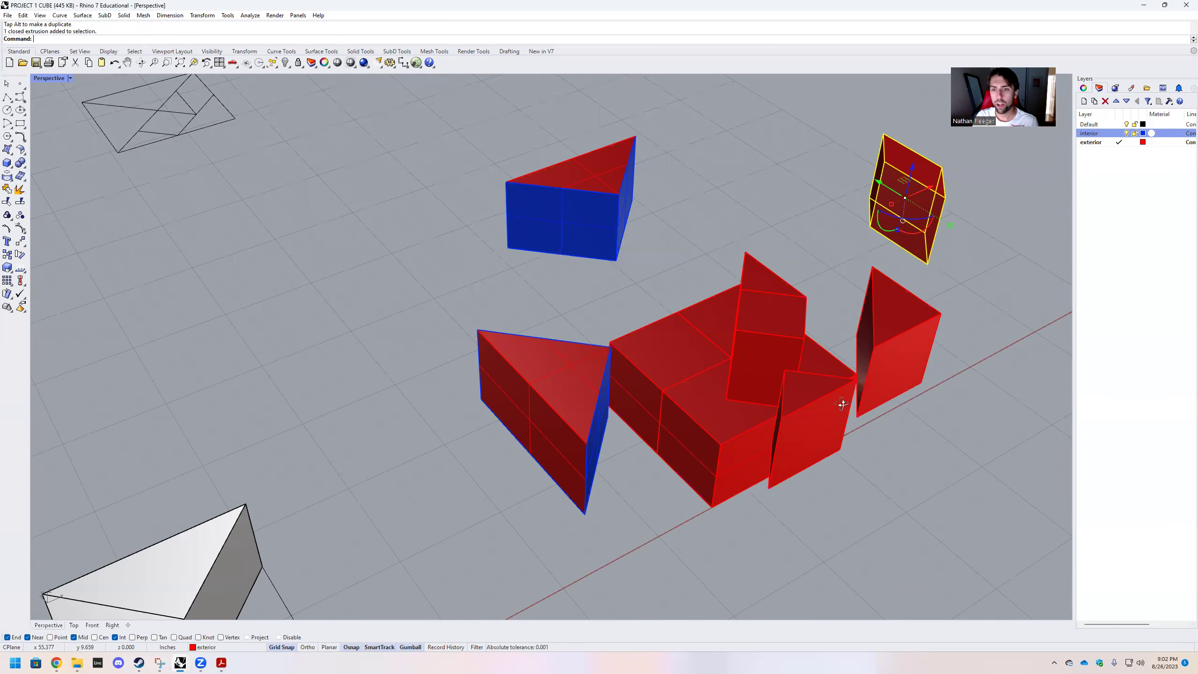
right_click_drag(765, 398, 731, 402)
right_click_drag(685, 435, 675, 408)
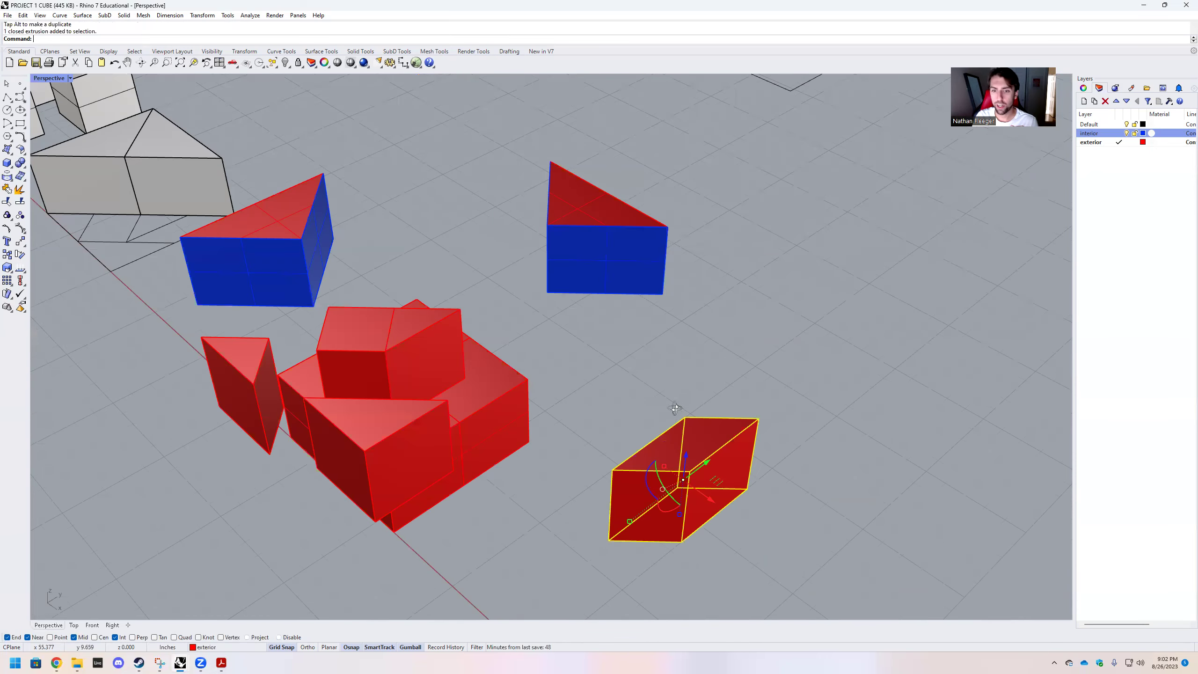
right_click_drag(802, 462, 683, 442)
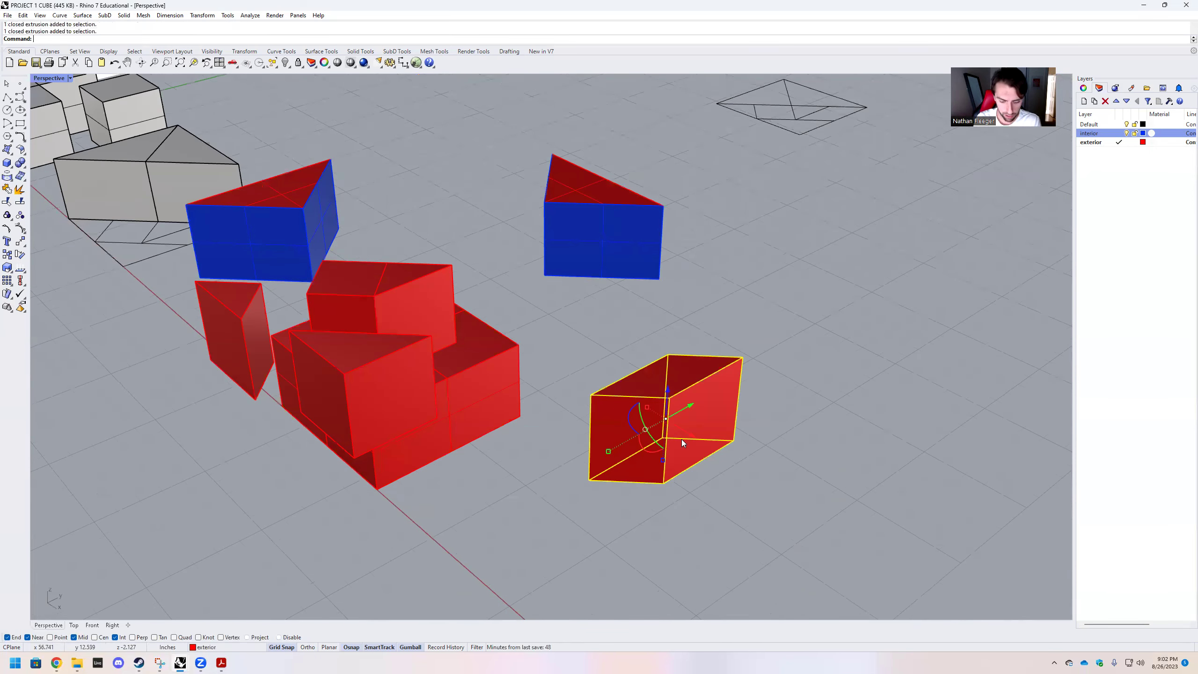
type("explode")
key("Return")
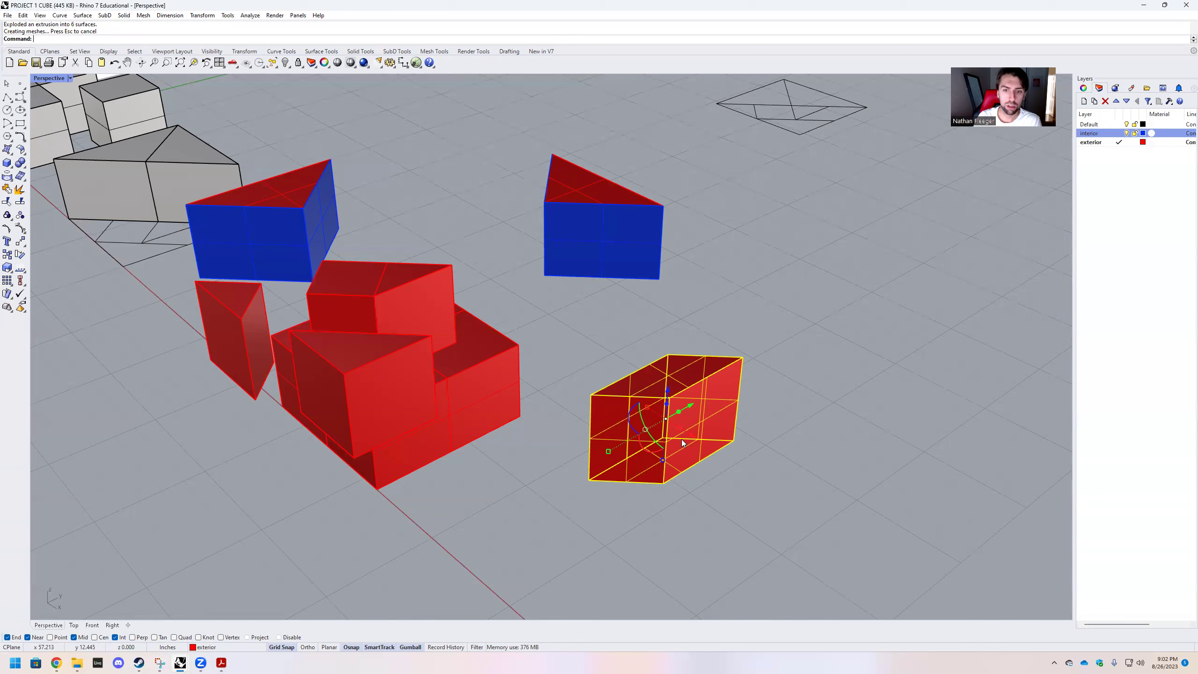
key("Escape")
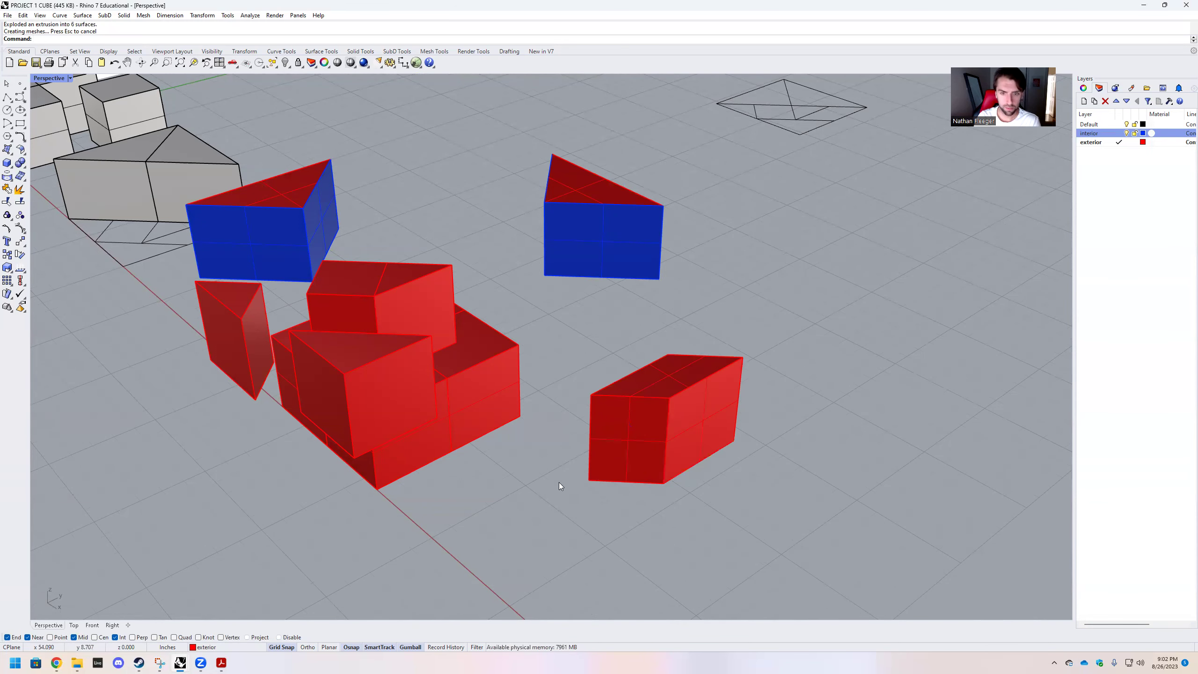
Step: Change the four inward-facing surfaces of the parallelogram piece to the interior layer
right_click_drag(559, 482, 675, 435)
left_click(679, 429)
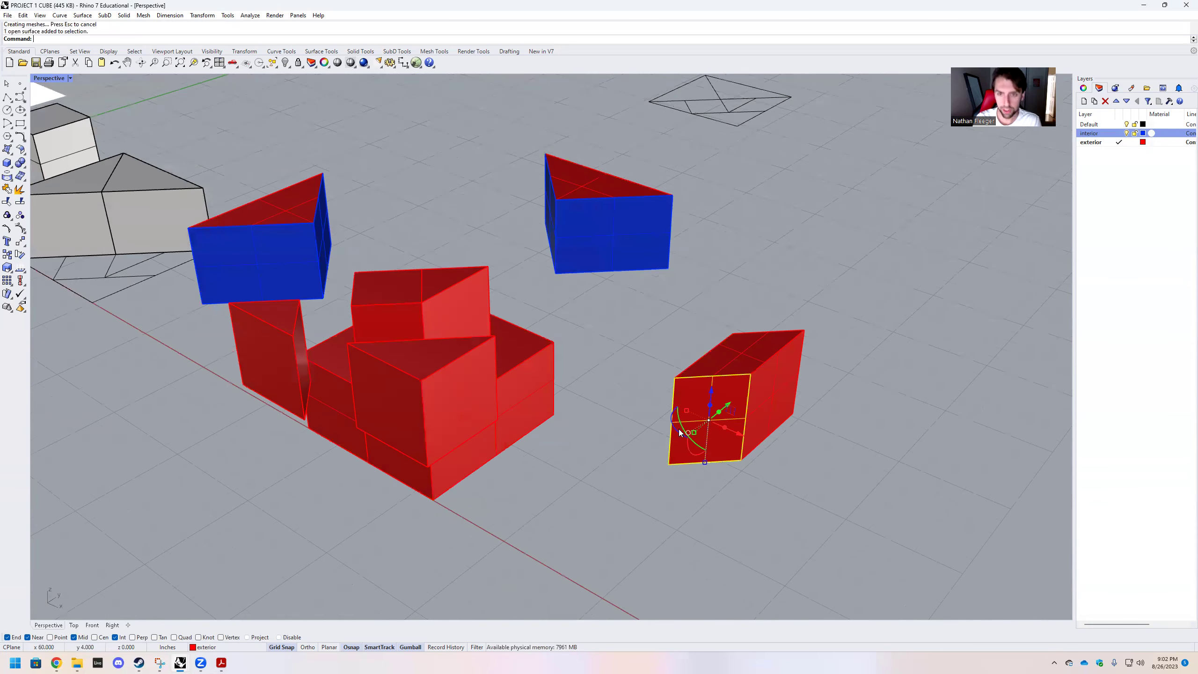
type("zsa")
key("Return")
scroll(637, 363, "down", 9)
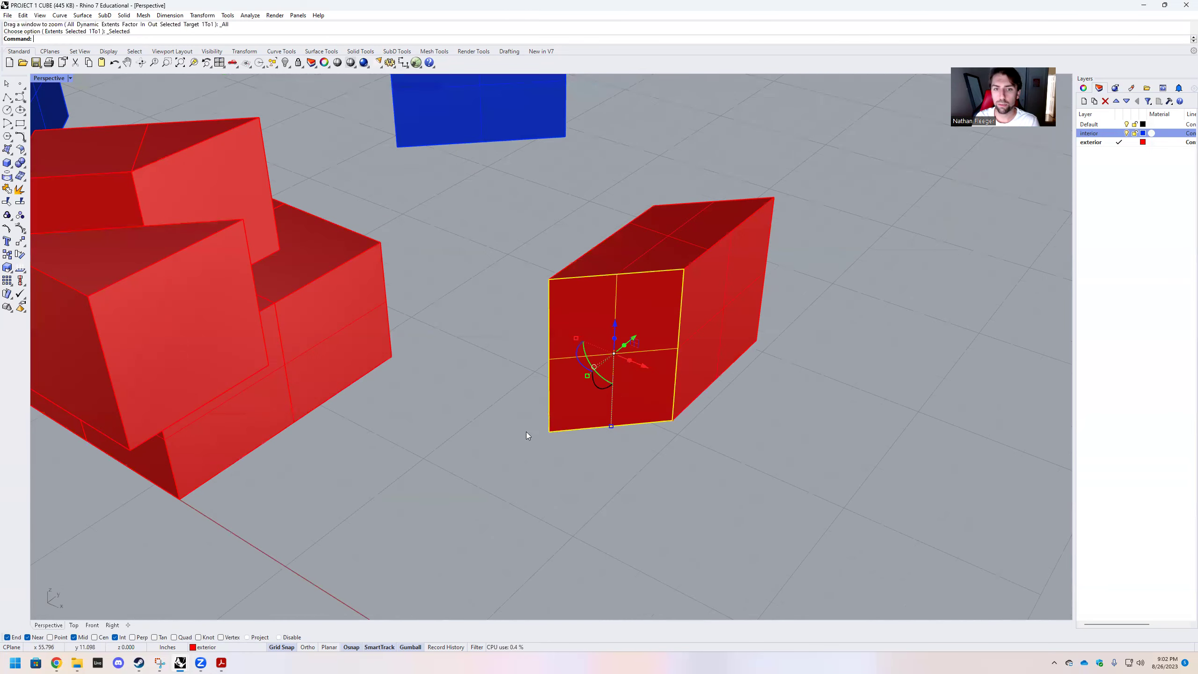
right_click_drag(527, 434, 514, 358)
right_click_drag(416, 399, 371, 383)
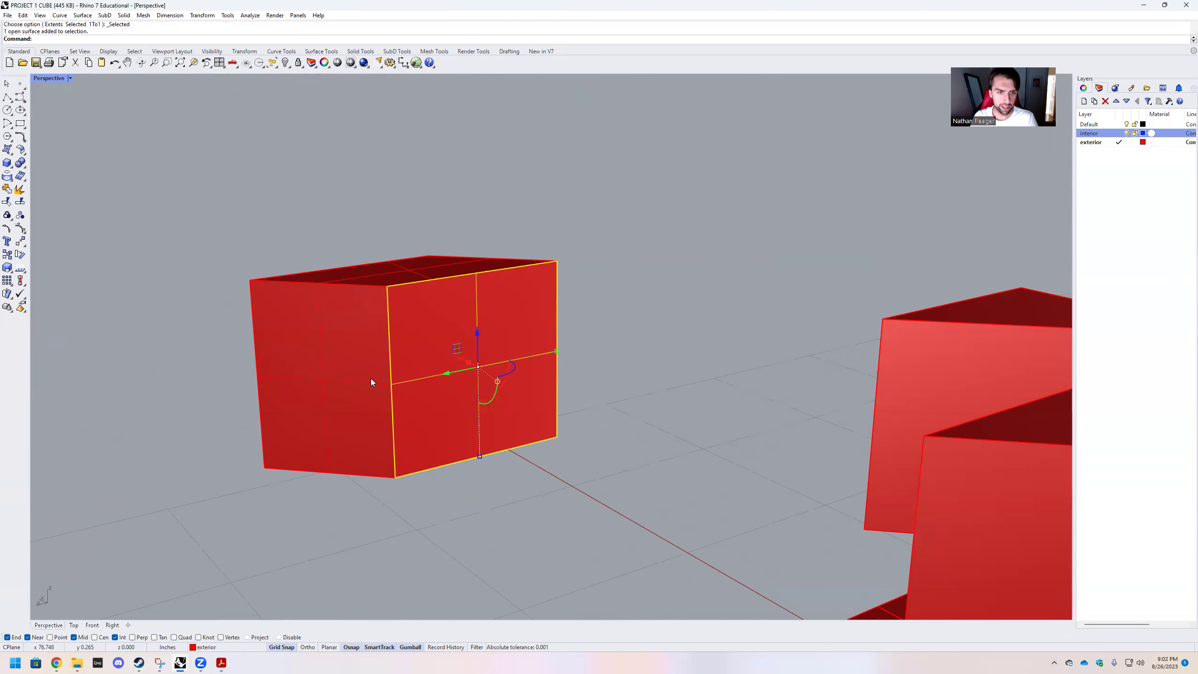
left_click(372, 412, "shift")
right_click_drag(482, 473, 462, 378)
left_click(443, 446, "shift")
right_click_drag(443, 446, 611, 422)
left_click(616, 411, "shift")
right_click_drag(662, 373, 708, 448)
scroll(1001, 218, "down", 3)
right_click(1106, 135)
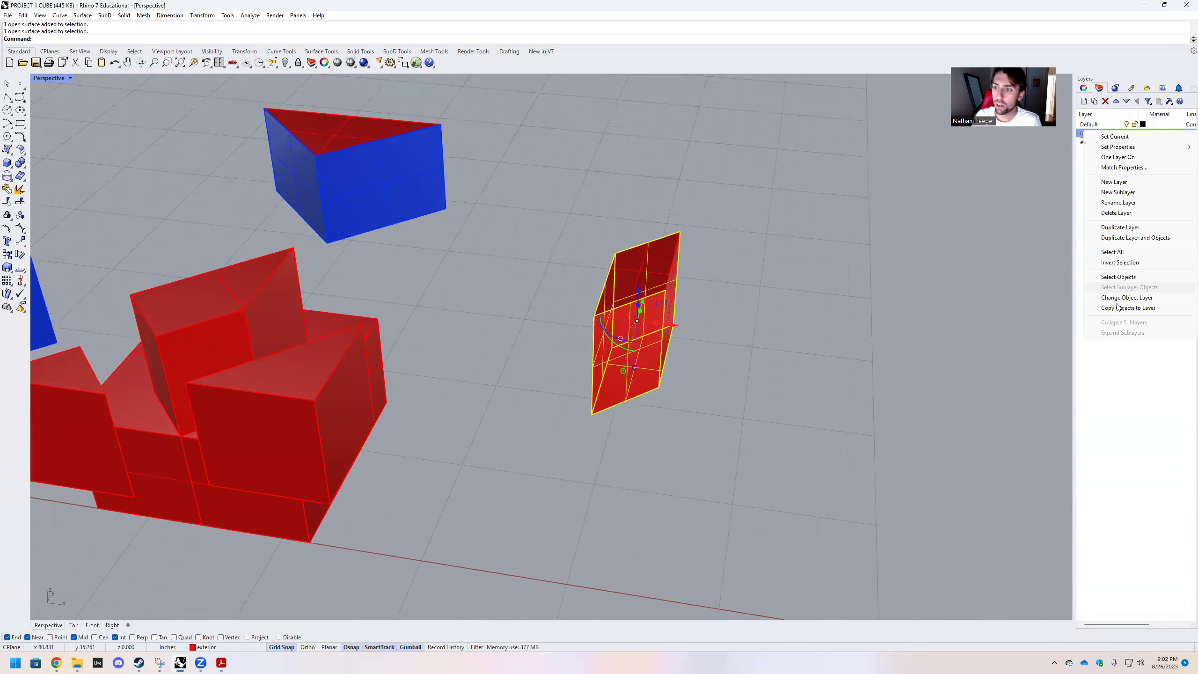
left_click(1118, 298)
Step: Group all six surfaces of the parallelogram piece
right_click_drag(680, 367, 602, 229)
left_click(609, 267)
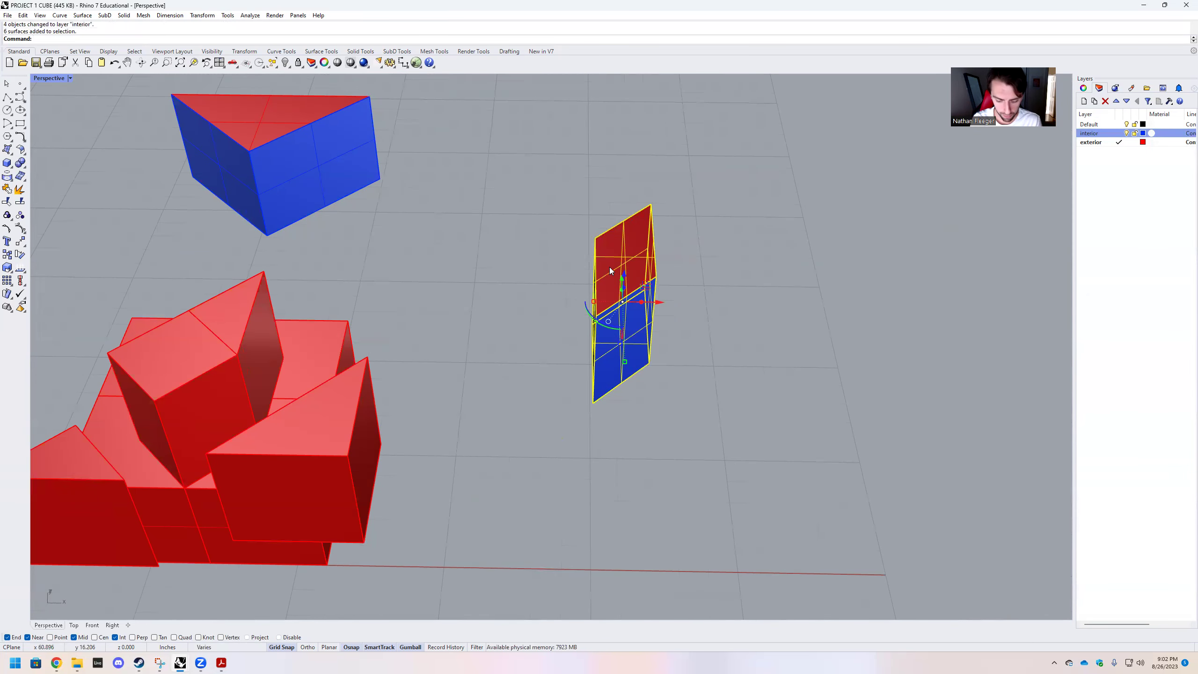
type("Group")
key("Return")
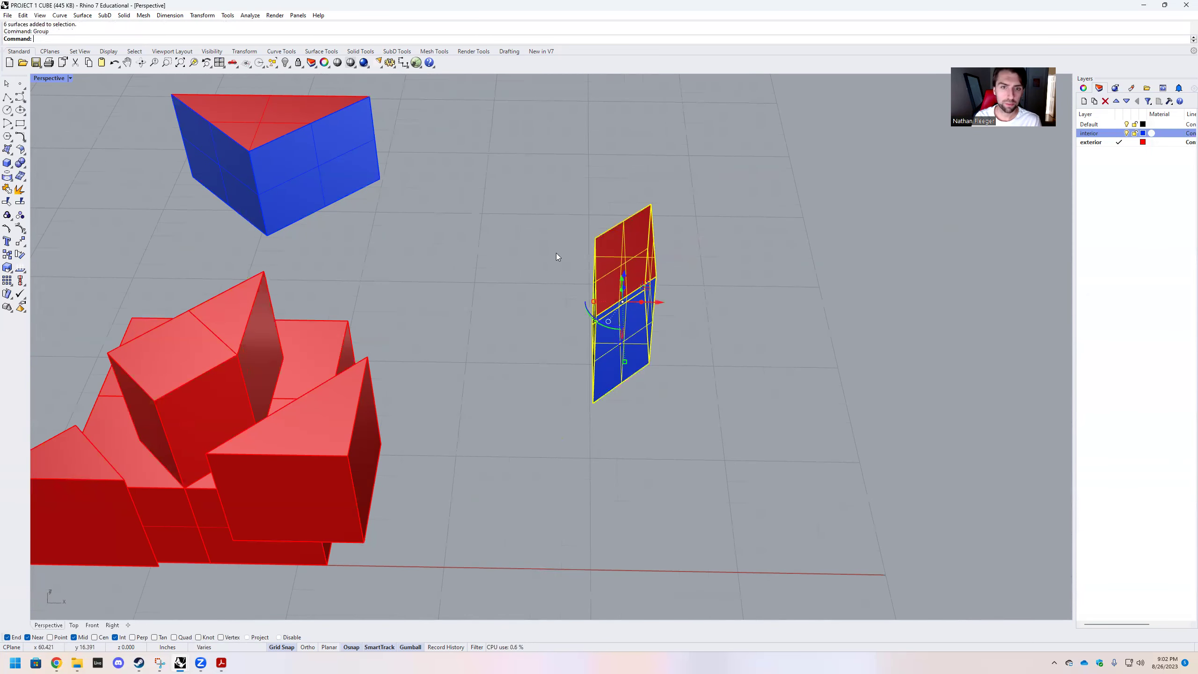
left_click(556, 253)
Step: Move the medium triangular piece outward from the front corner of the cube
scroll(500, 294, "down", 4)
right_click_drag(508, 404, 496, 425)
scroll(514, 385, "down", 3)
left_click(526, 416)
left_click_drag(486, 389, 525, 400)
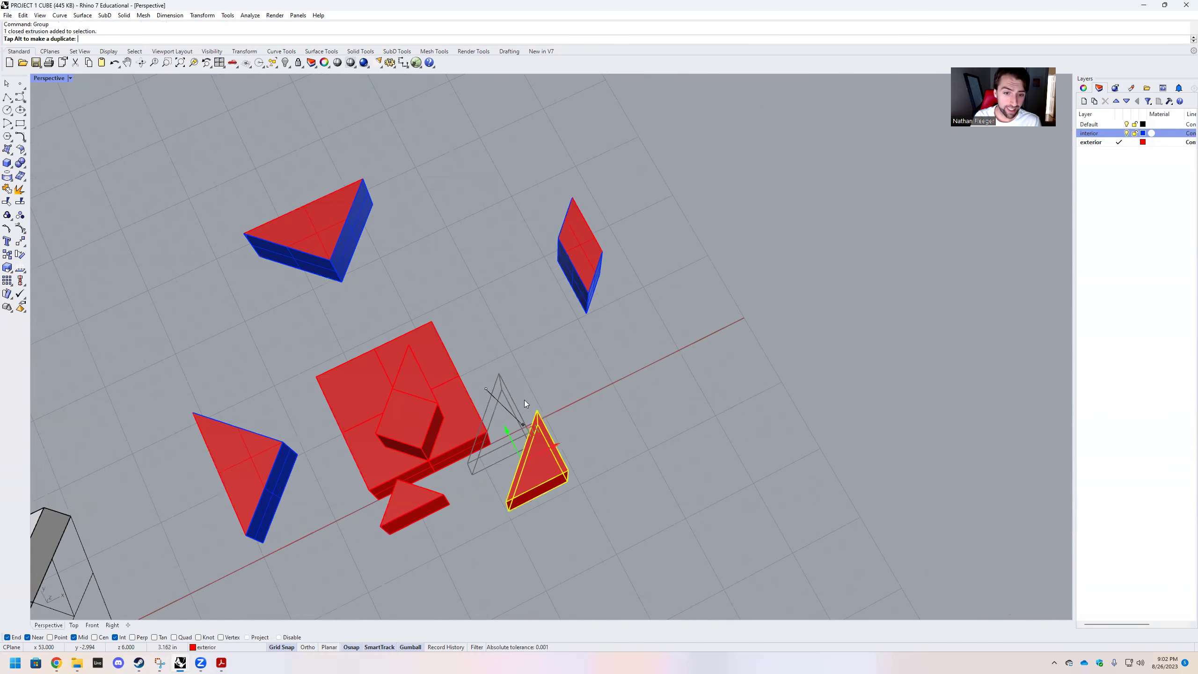
left_click(606, 515)
right_click_drag(607, 515, 668, 444)
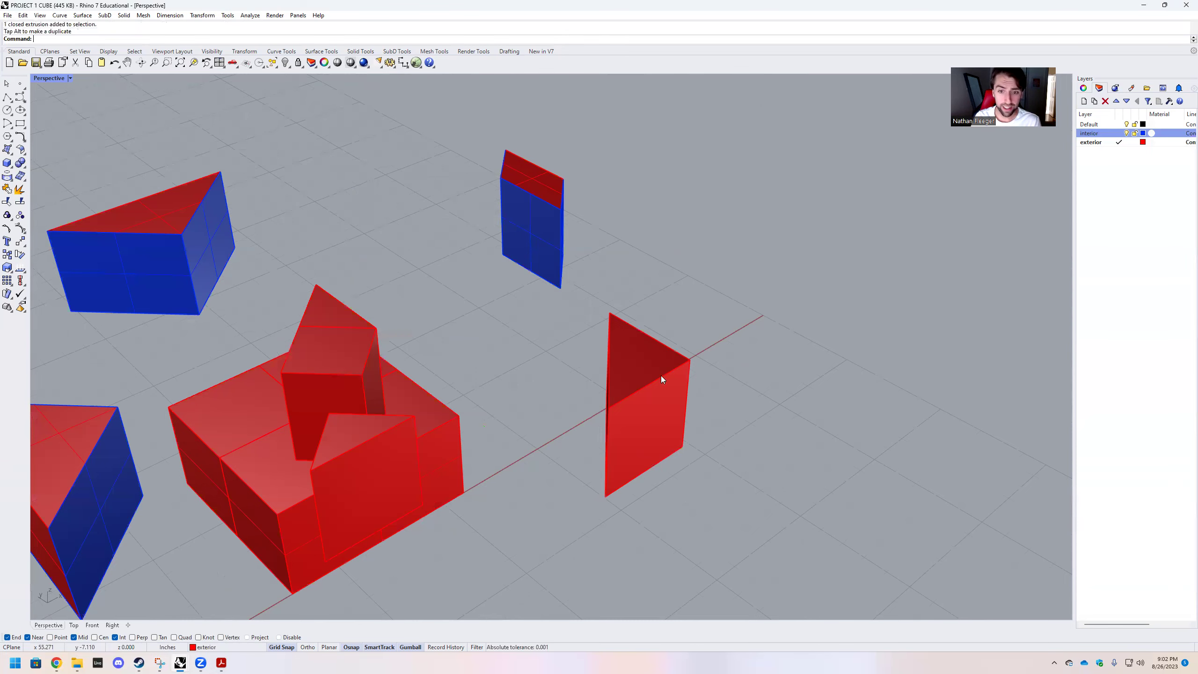
Step: Explode the medium triangular piece into individual surfaces
right_click_drag(661, 379, 692, 375)
left_click(692, 375)
type("Explodew")
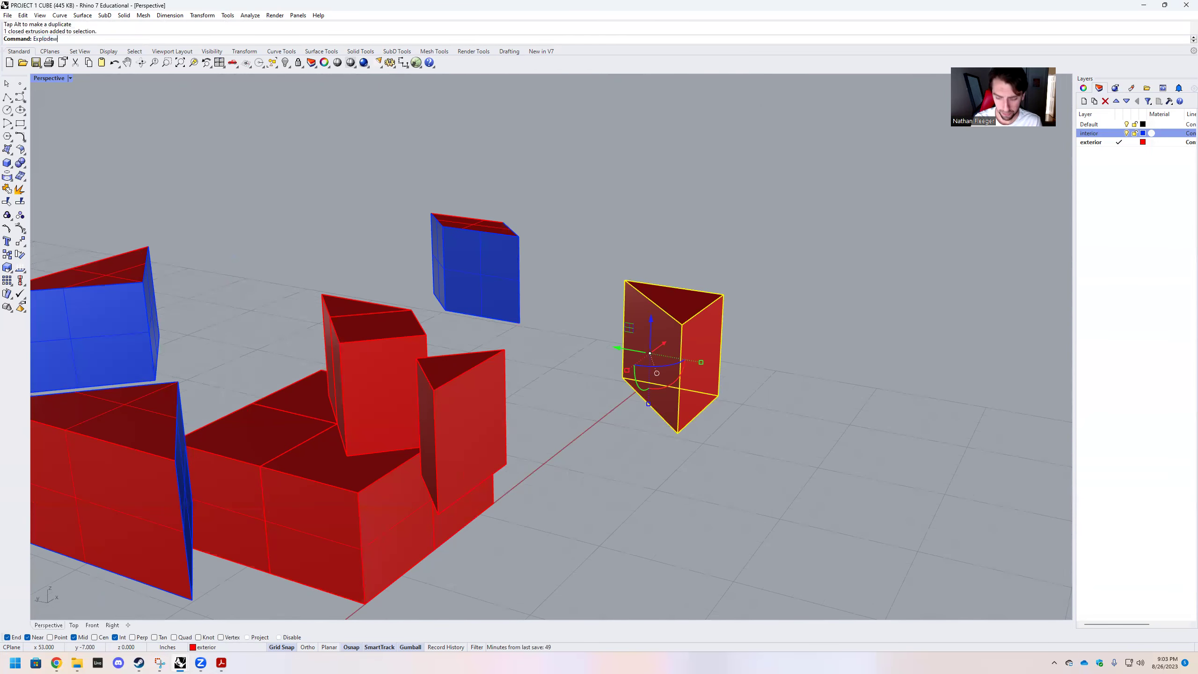
key("Return")
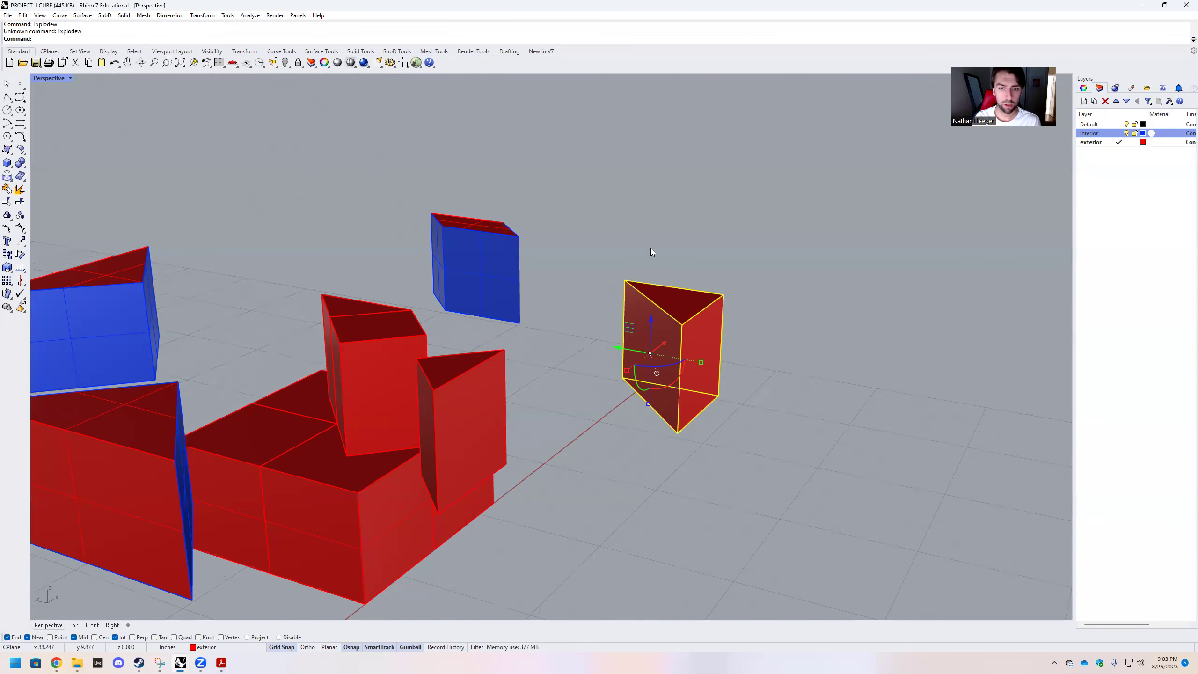
left_click(656, 325)
key("Up")
type("Explode")
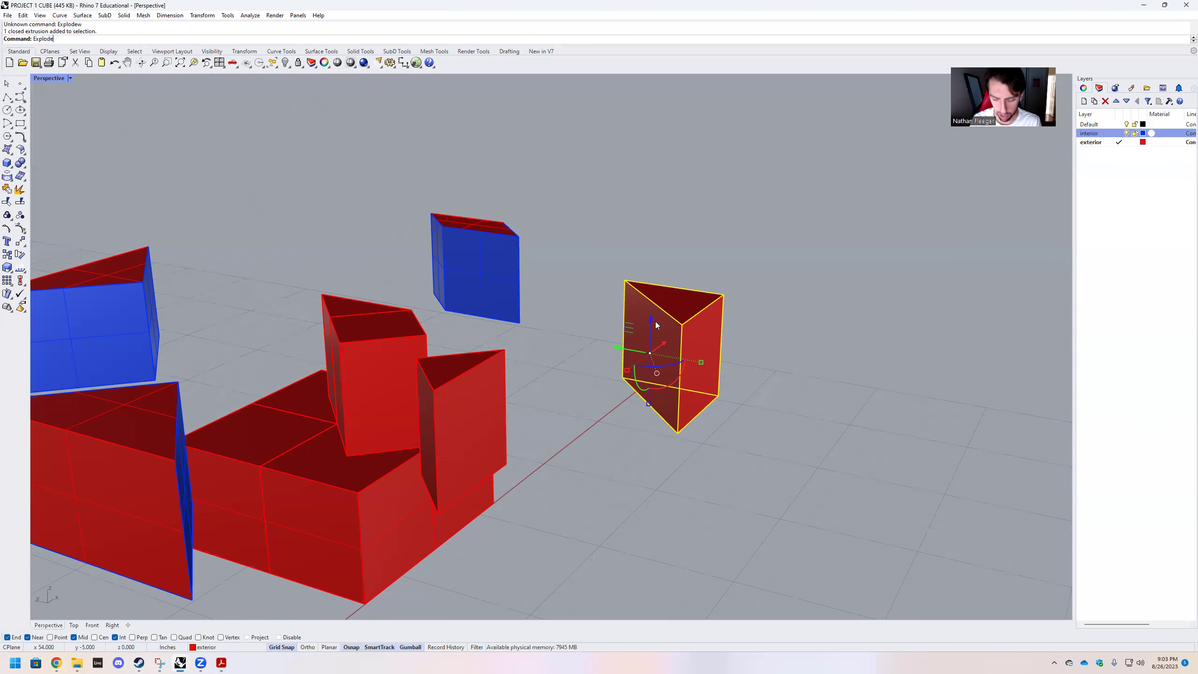
key("Return")
Step: Change the long inward-facing side and the underside of the medium triangular piece to the interior layer
left_click(642, 349)
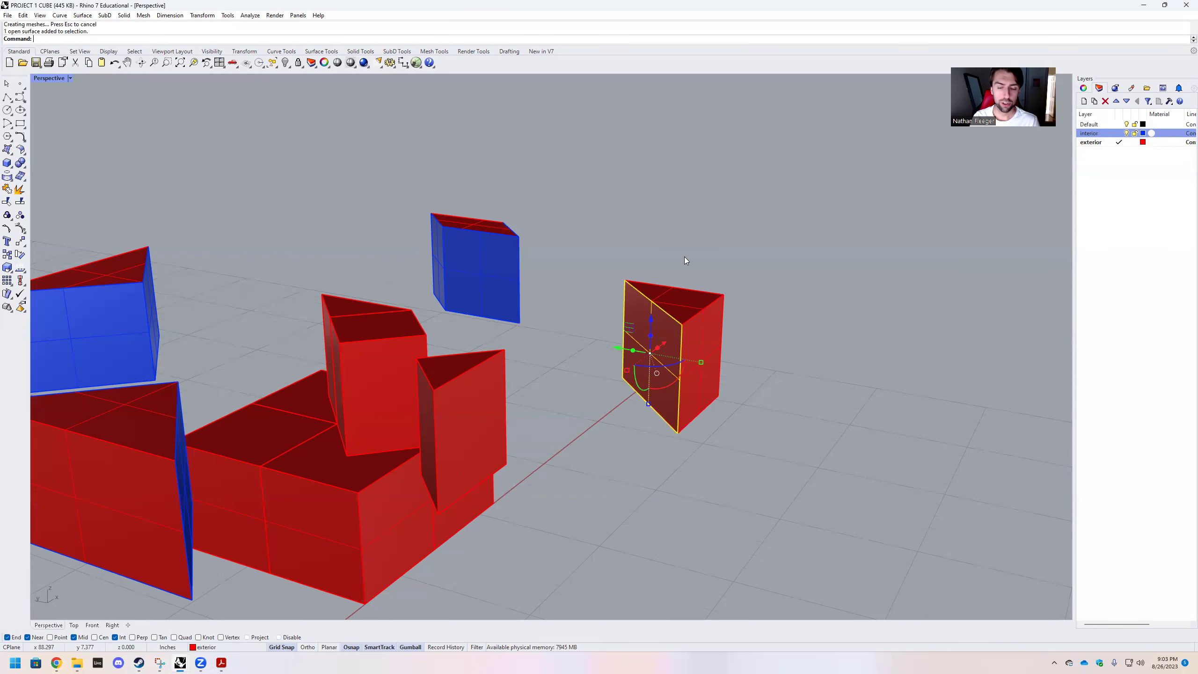
right_click_drag(685, 259, 669, 317)
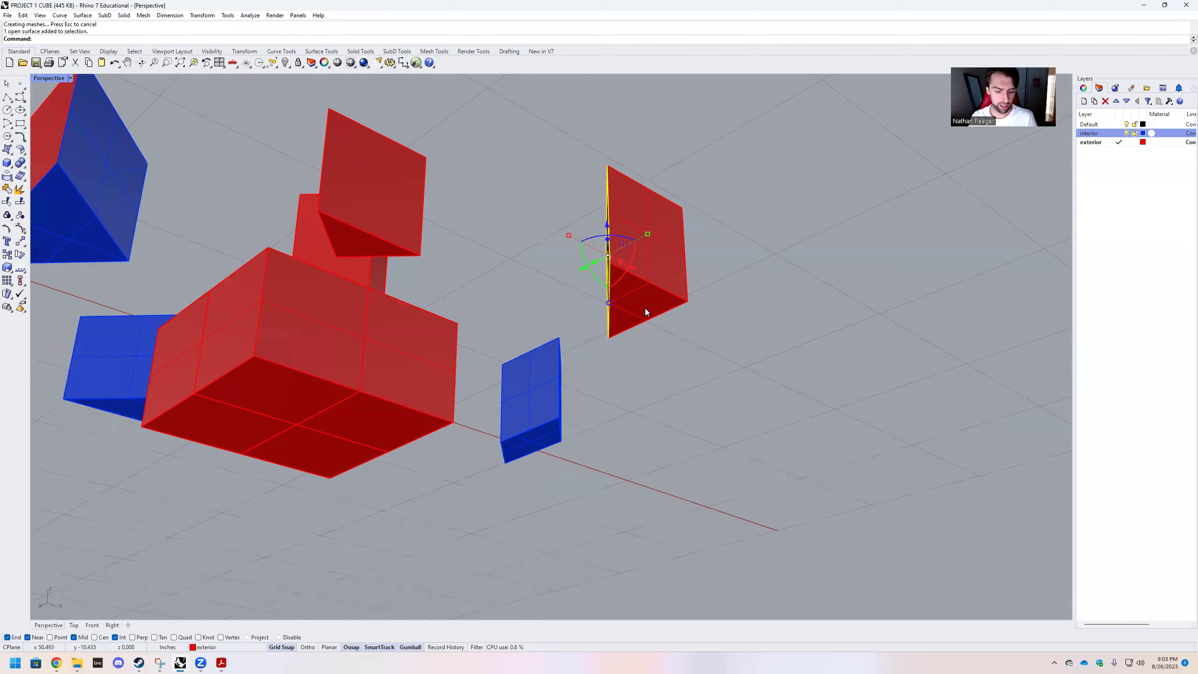
left_click(637, 300, "shift")
right_click_drag(740, 289, 765, 298)
right_click(1120, 135)
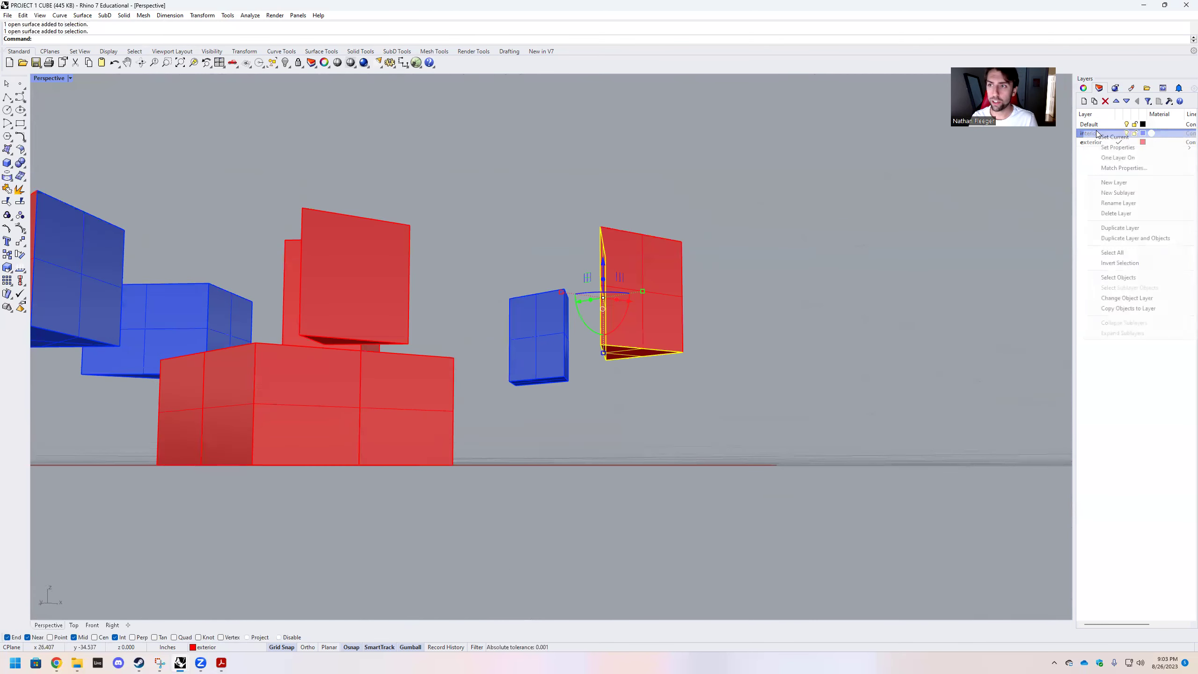
left_click(1119, 298)
Step: Group all five surfaces of the medium triangular piece
right_click_drag(772, 317, 760, 481)
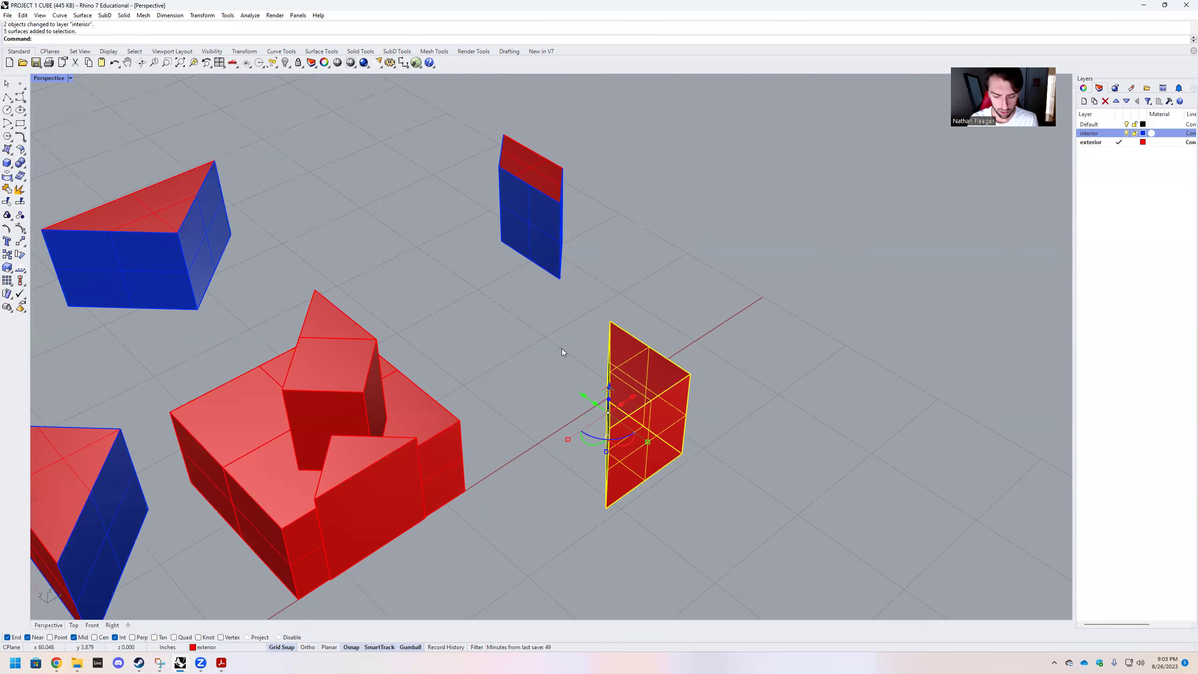
key("ctrl+g")
left_click(486, 325)
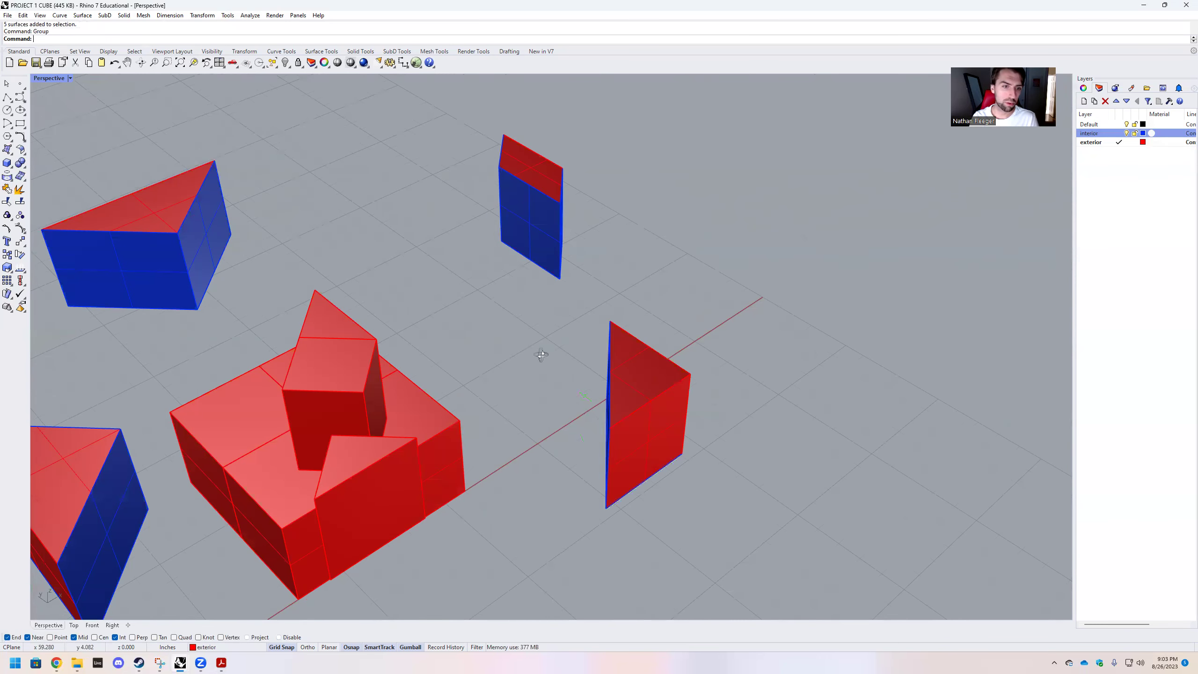
Step: Move the small triangular piece beside the square prism outward toward the parallelogram piece and explode it into surfaces
right_click_drag(538, 350, 468, 341)
scroll(442, 311, "up", 3)
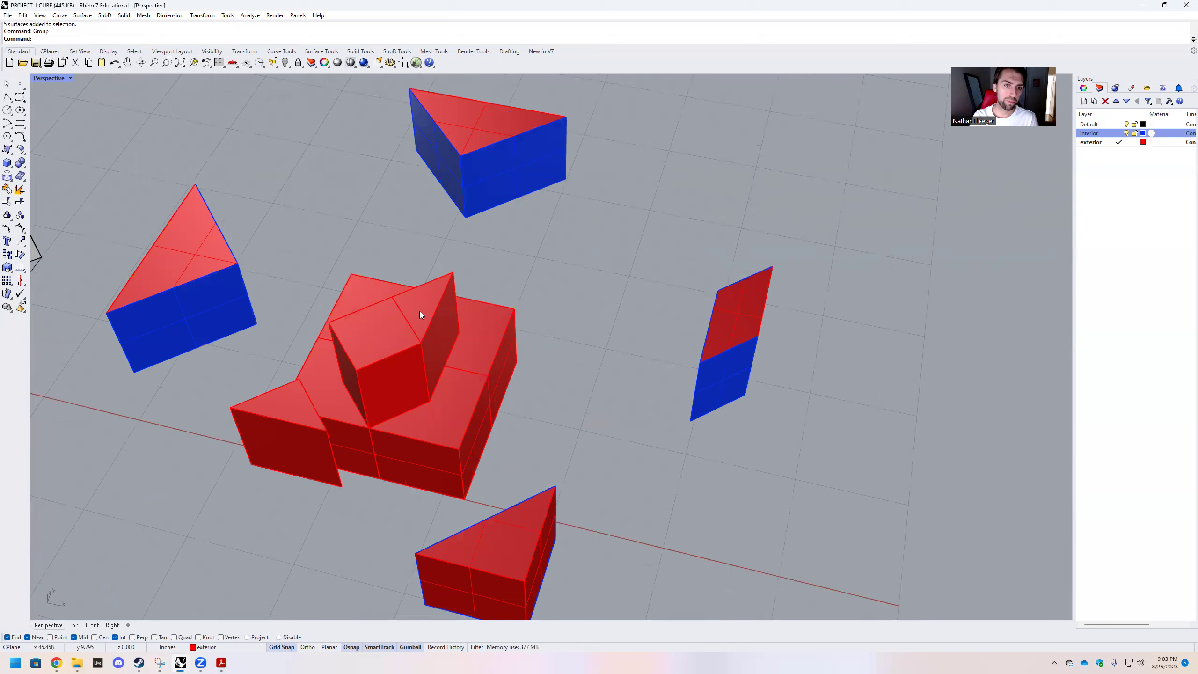
left_click(444, 339)
left_click_drag(456, 342, 649, 464)
type("explode")
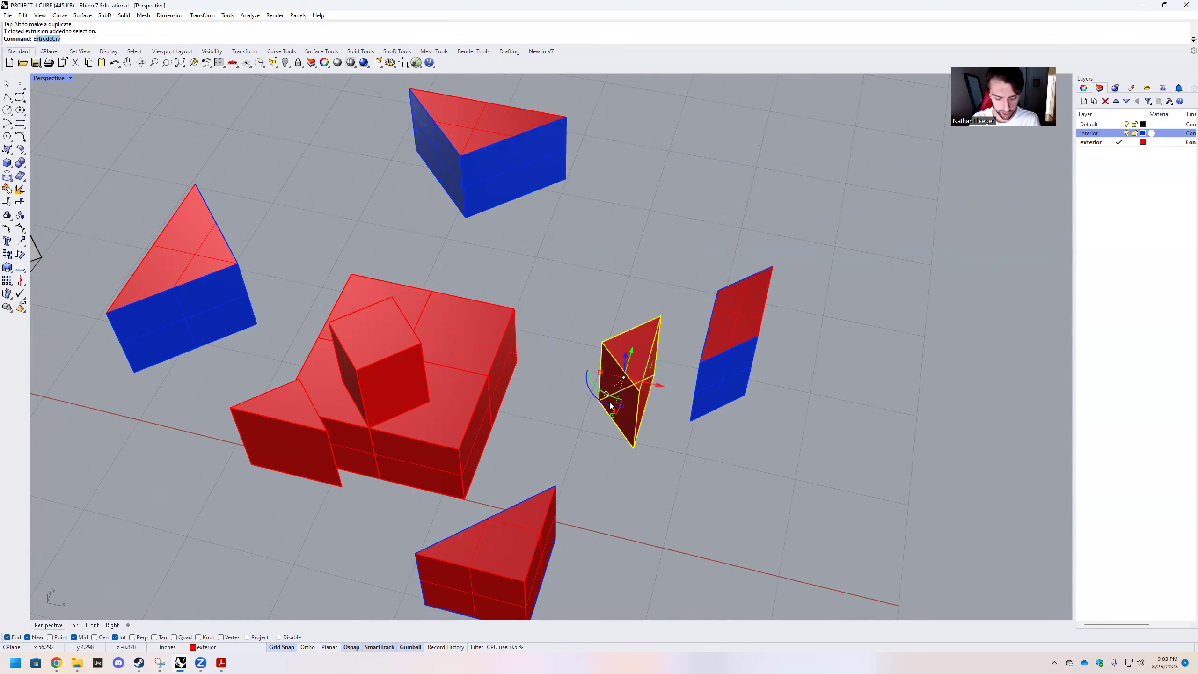
key("Return")
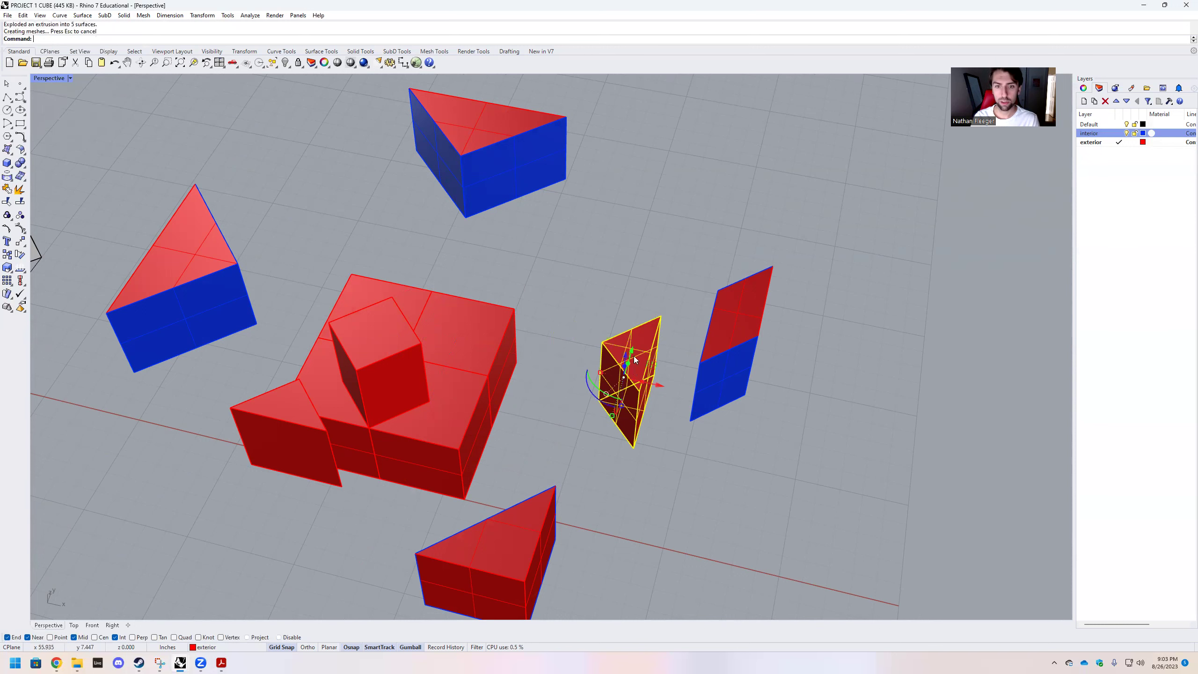
Step: Change every surface of the small triangular piece except its top face to the interior layer
left_click(635, 296)
left_click_drag(655, 442, 575, 299)
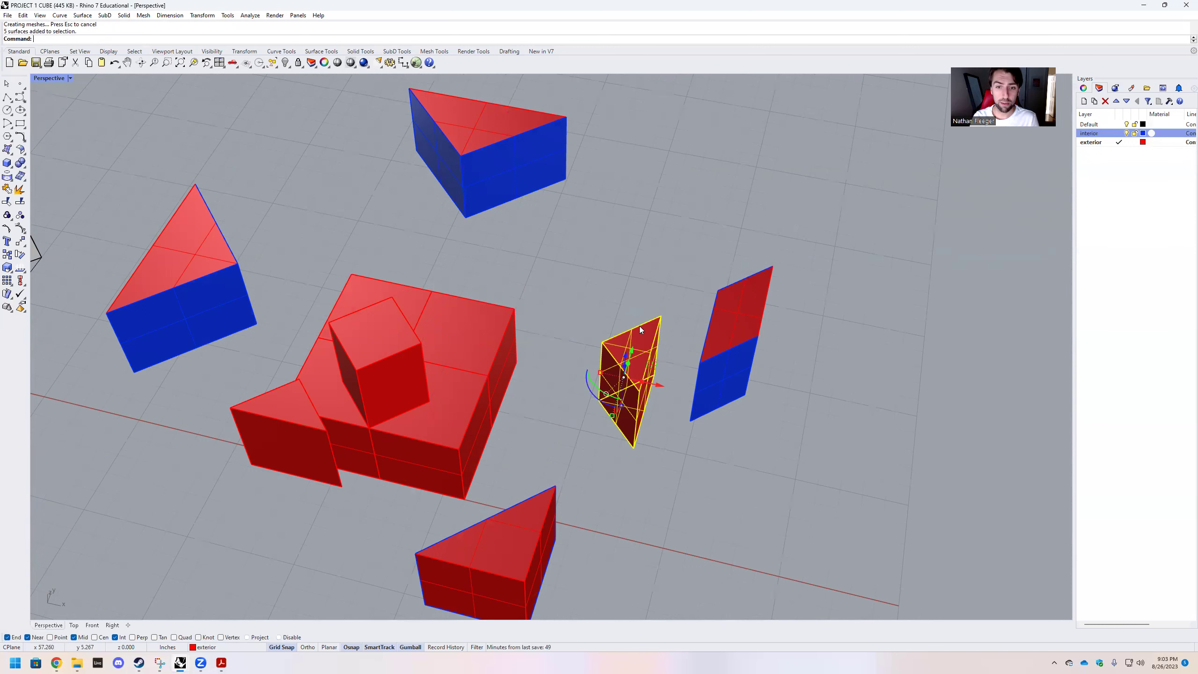
left_click(641, 329, "ctrl")
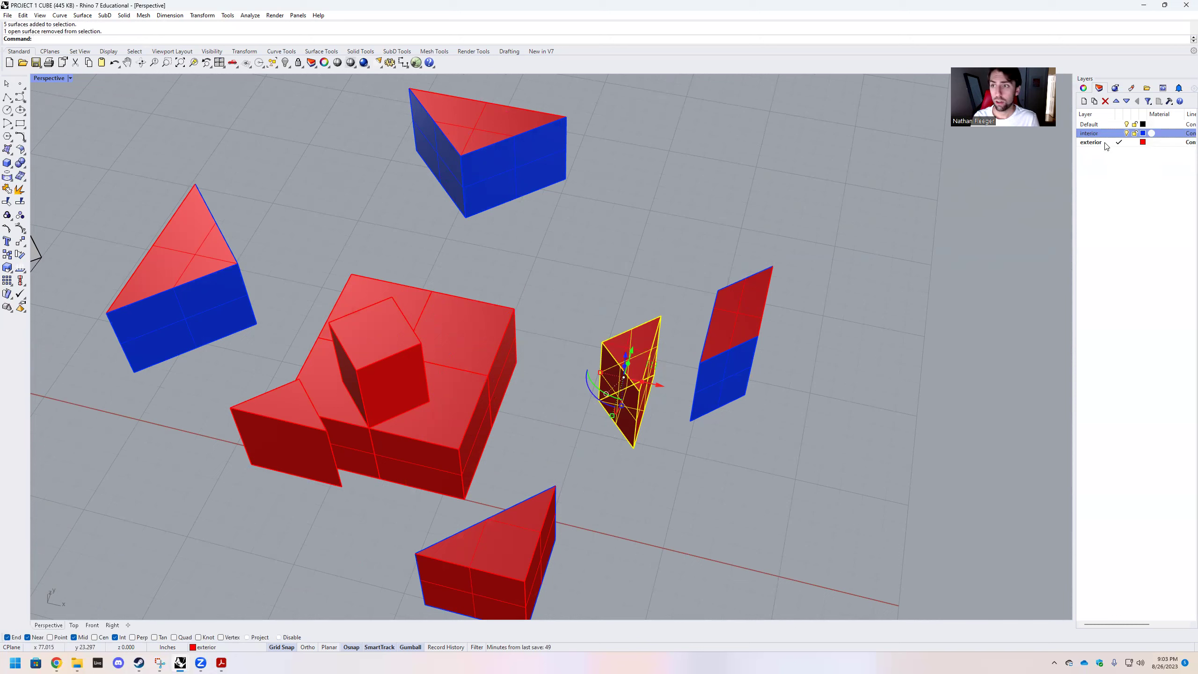
right_click(1104, 135)
left_click(1128, 300)
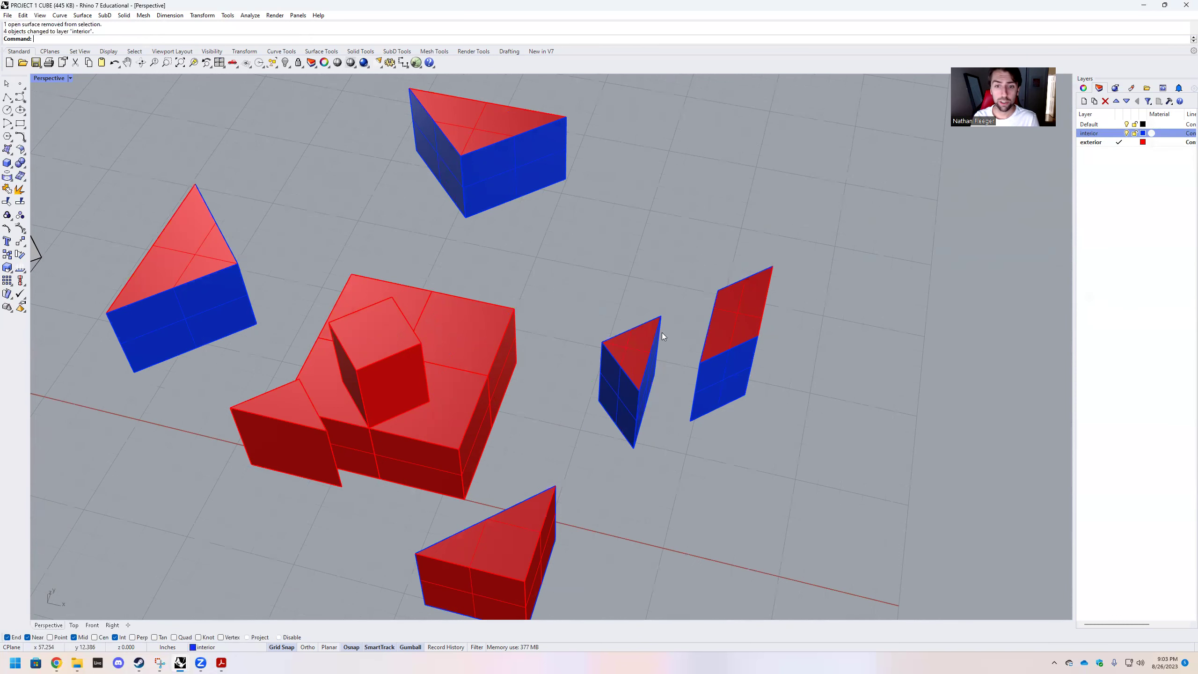
Step: Group all five surfaces of the small triangular piece
left_click_drag(640, 440, 601, 318)
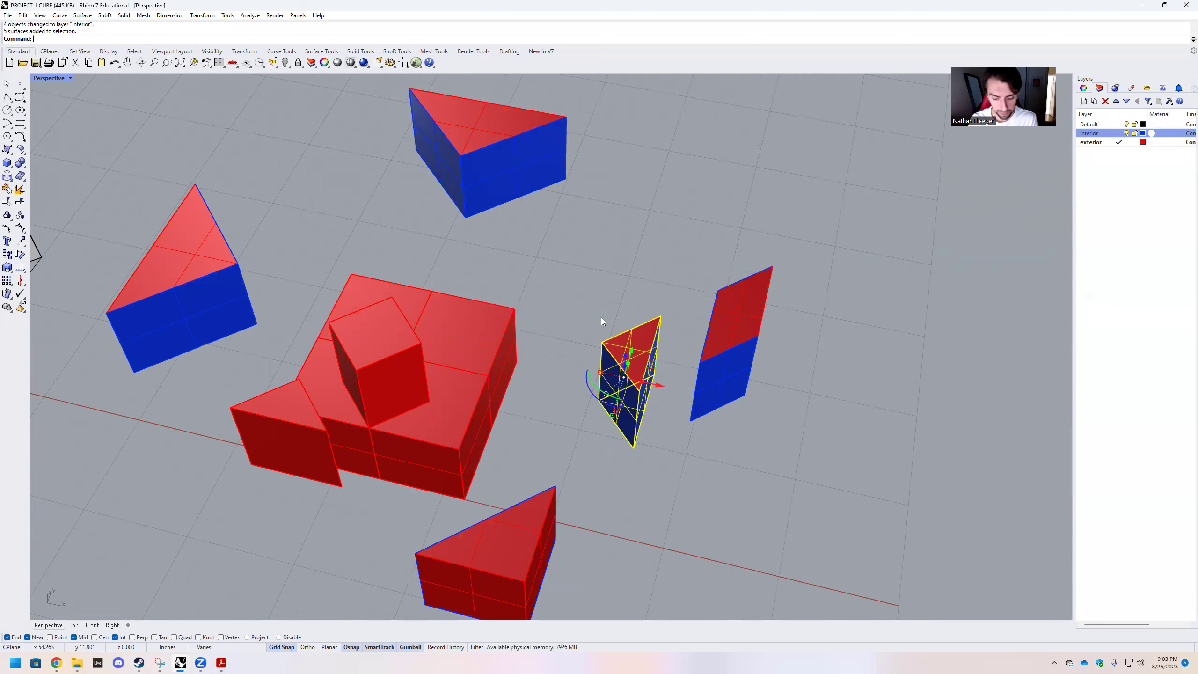
type("Group")
key("Return")
left_click(595, 289)
Step: Examine the reference parts diagram for the shape and quantity of each piece
scroll(618, 306, "down", 2)
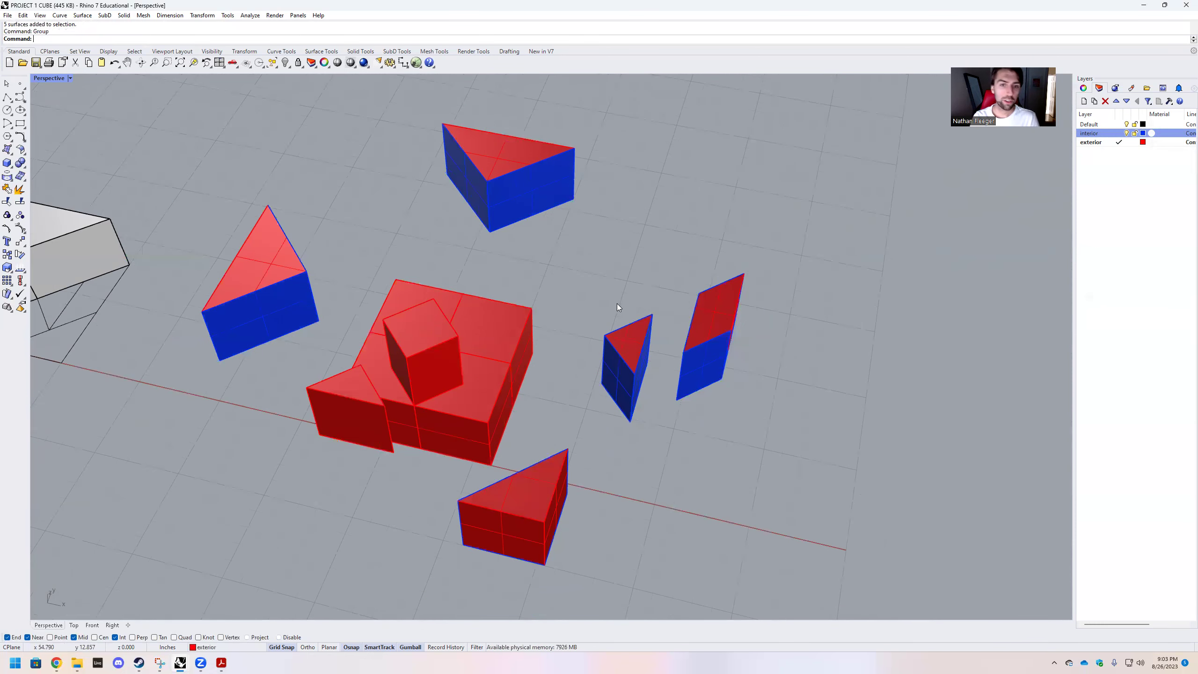
right_click_drag(482, 374, 561, 416, "shift")
right_click_drag(456, 468, 430, 420)
scroll(618, 399, "down", 5)
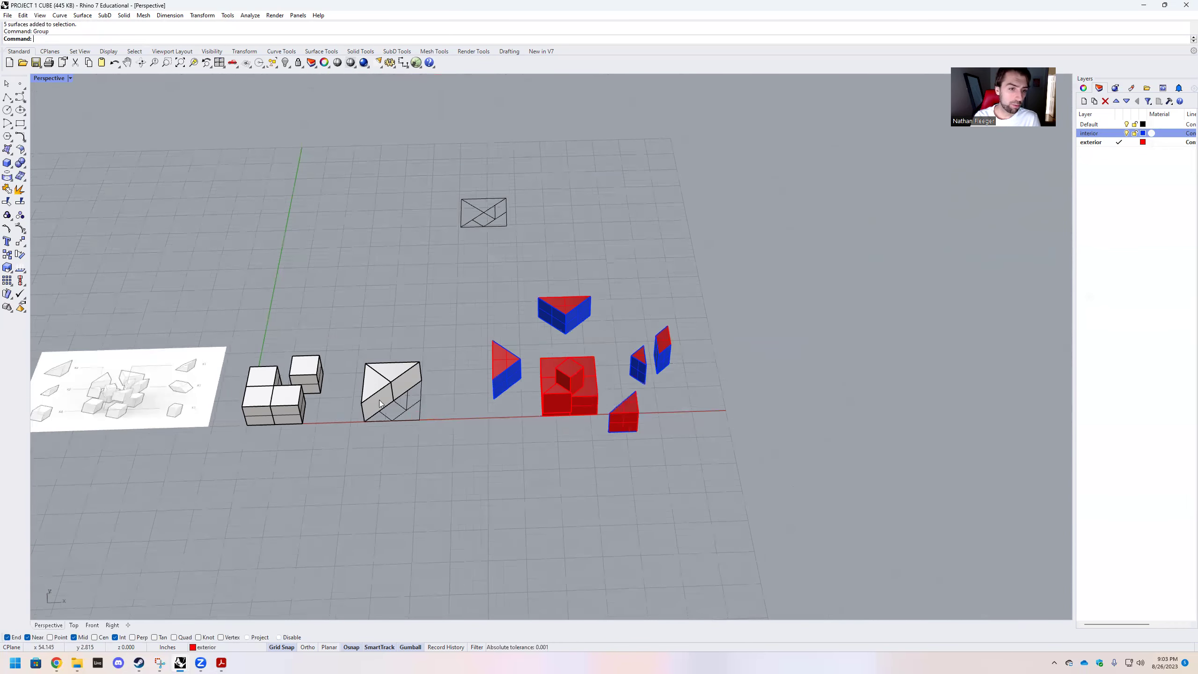
scroll(381, 404, "down", 3)
scroll(236, 349, "up", 10)
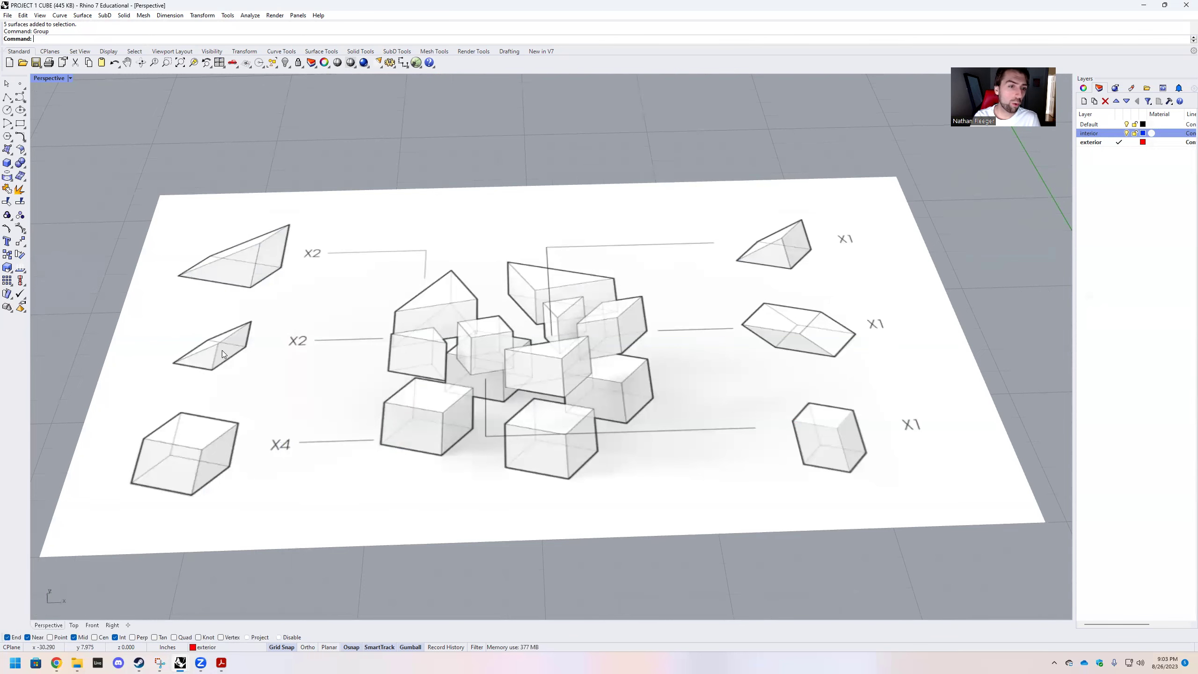
scroll(222, 354, "down", 8)
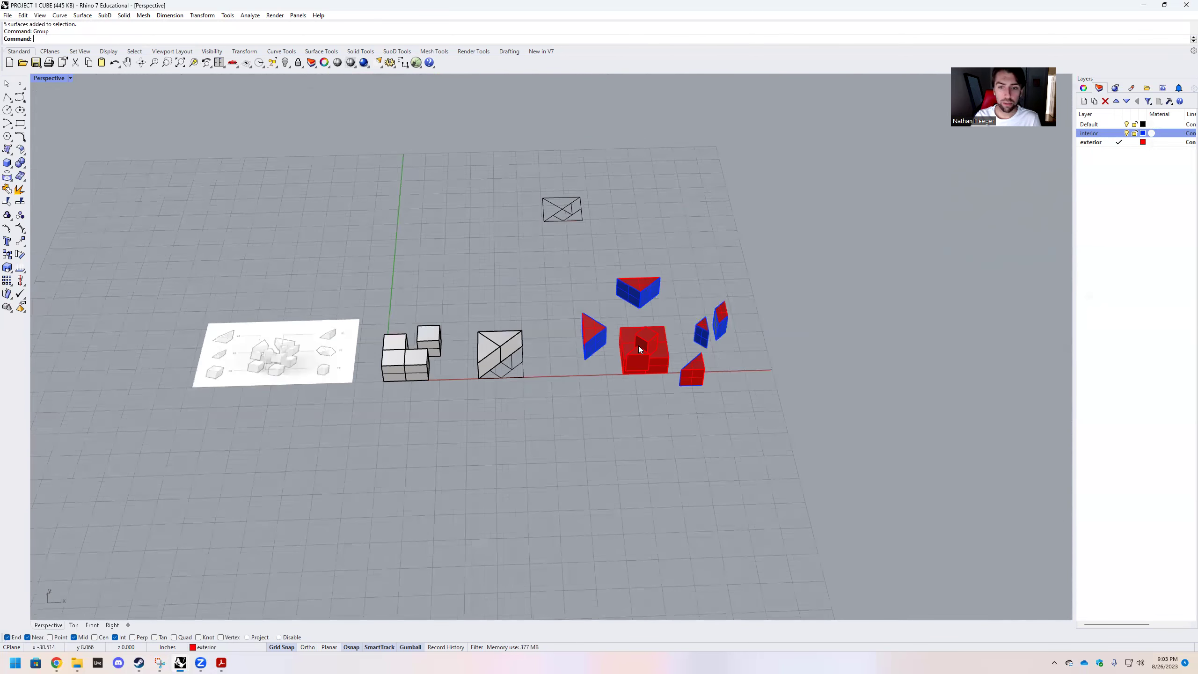
Step: Delete the unprocessed second small triangular piece at the front of the red block
scroll(640, 349, "up", 3)
left_click(612, 368)
key("Delete")
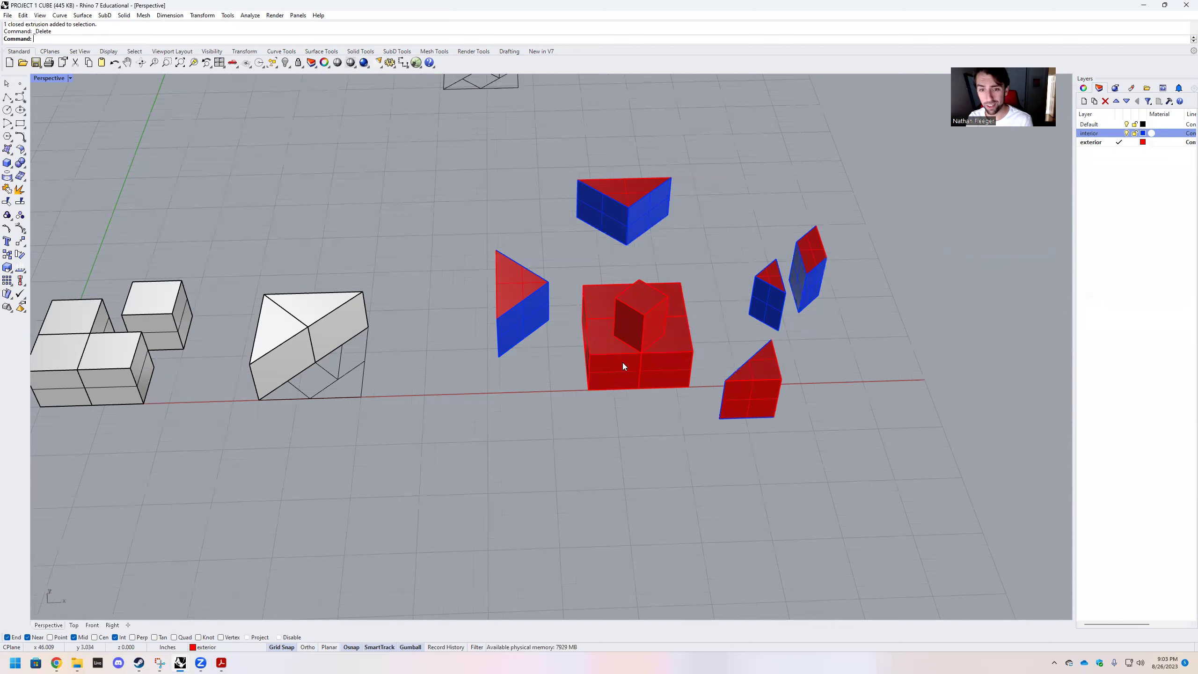
Step: Copy and paste the finished small triangular piece, and move the copy in front of the red block
left_click(782, 289)
key("ctrl+c")
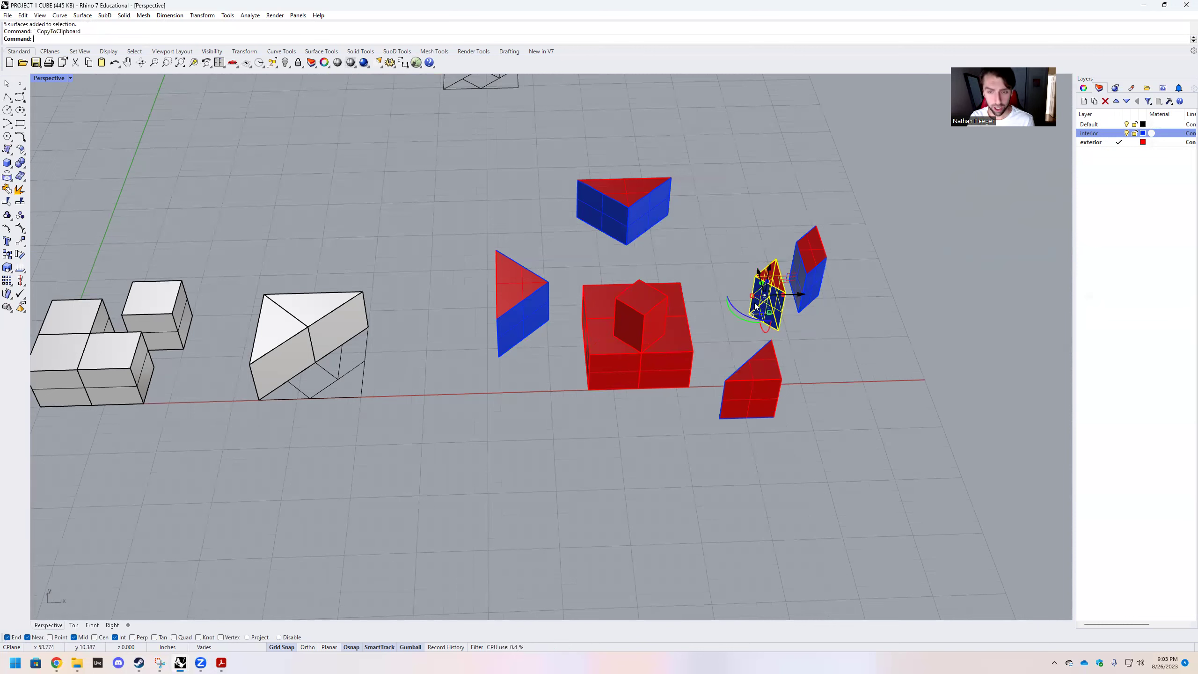
key("ctrl+v")
left_click_drag(792, 293, 649, 413)
scroll(680, 437, "up", 2)
scroll(681, 437, "up", 3)
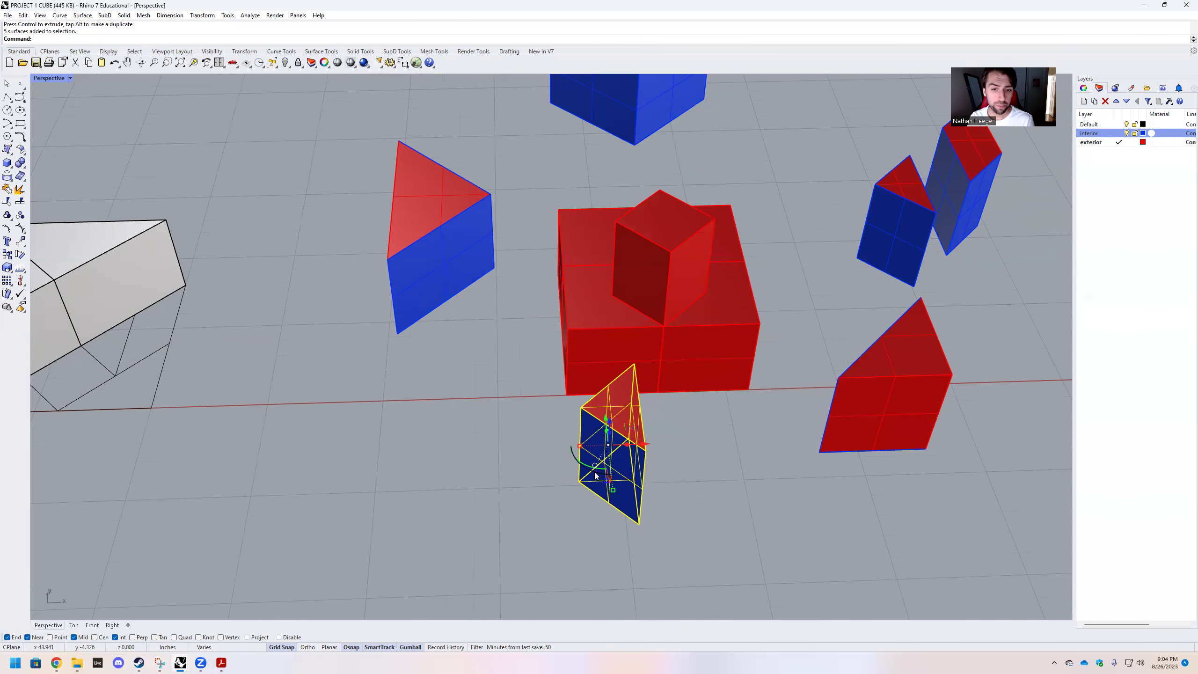
Step: Rotate the copied small triangular piece about its vertical axis by 90 degrees twice
right_click_drag(580, 469, 699, 454)
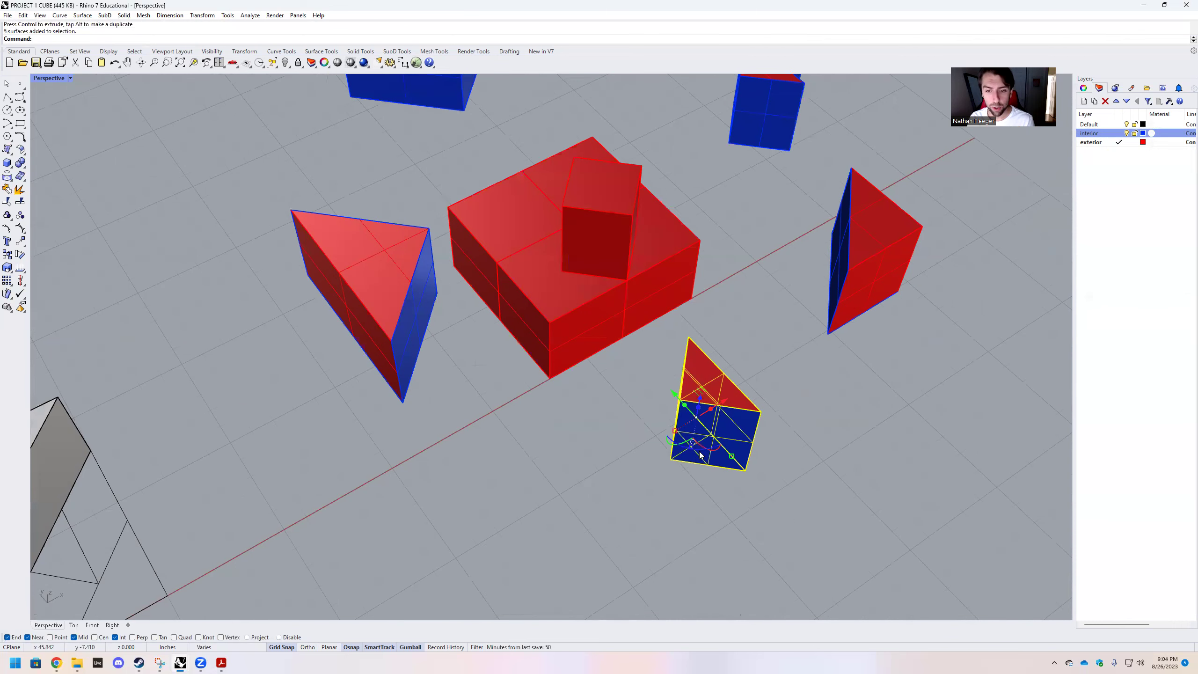
left_click(700, 454)
type("90")
key("Return")
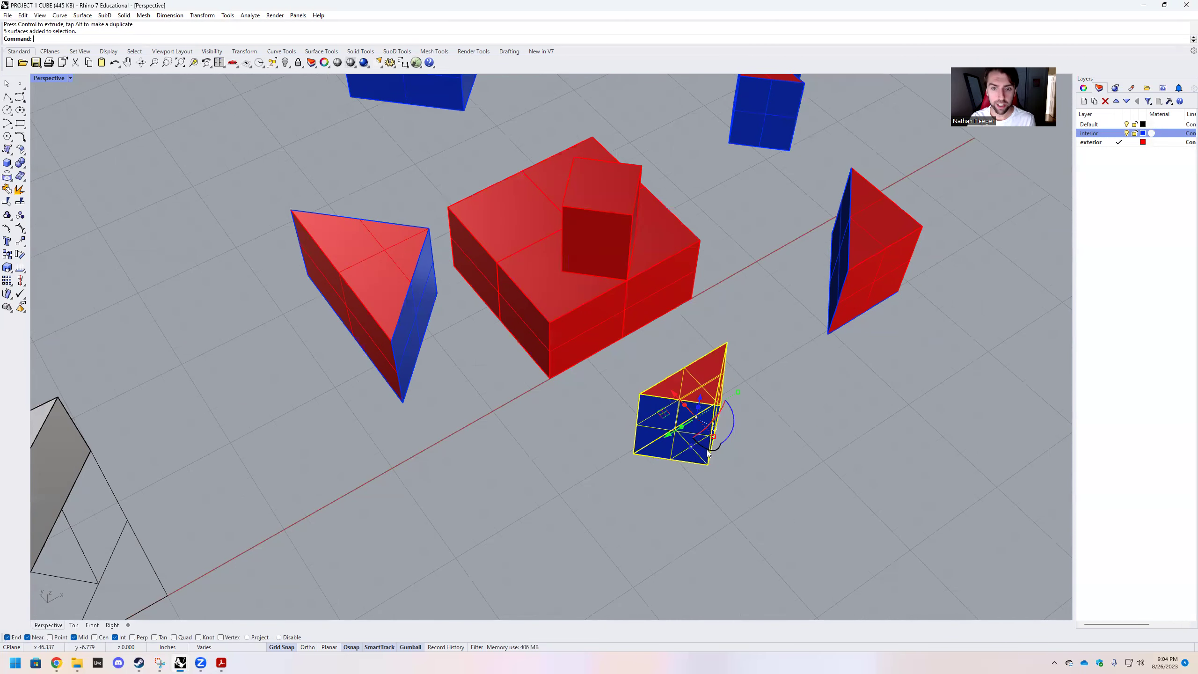
left_click(734, 425)
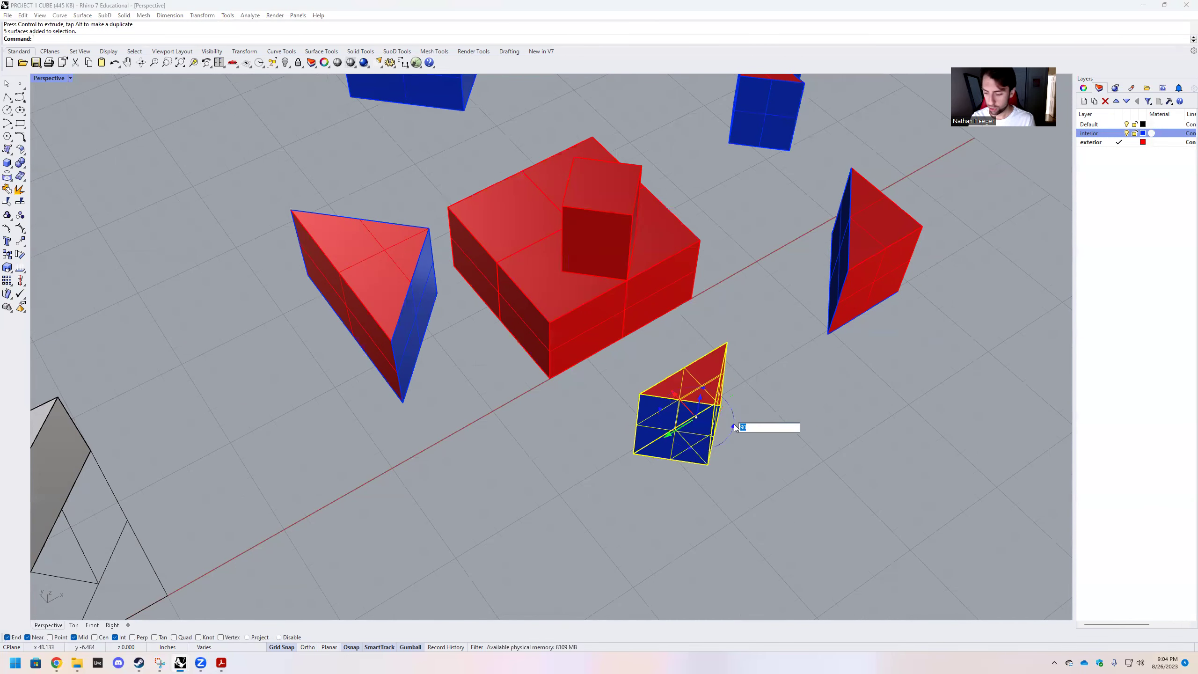
type("90")
key("Return")
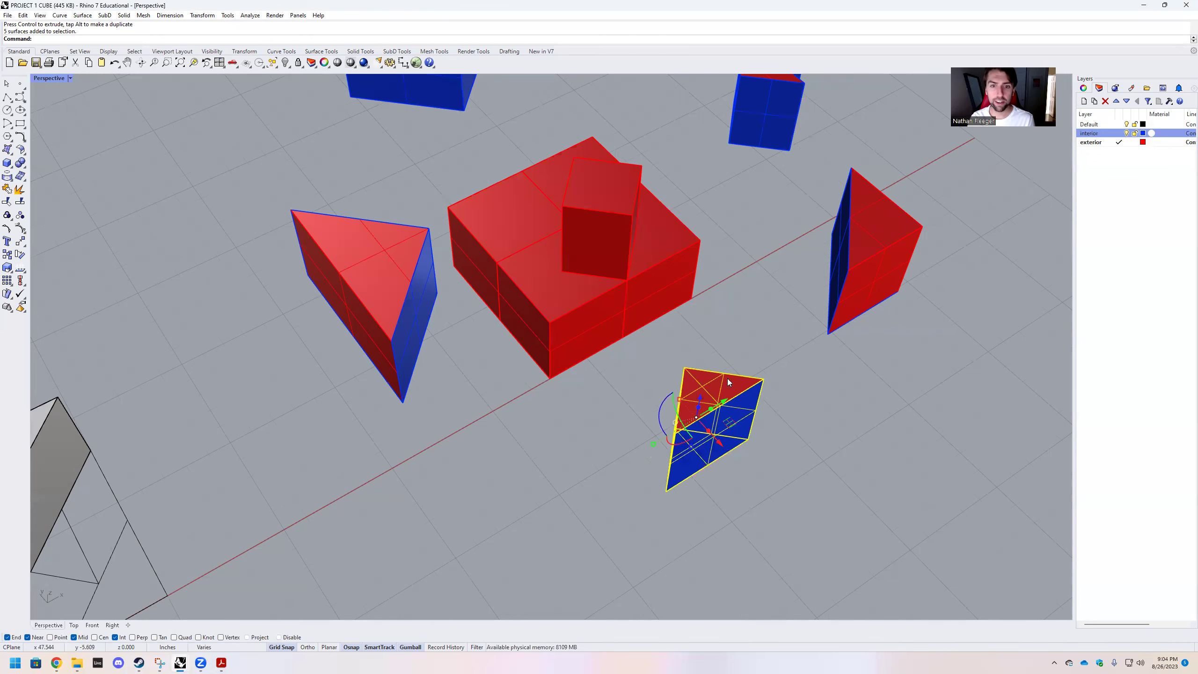
left_click(772, 483)
right_click_drag(835, 437, 701, 407)
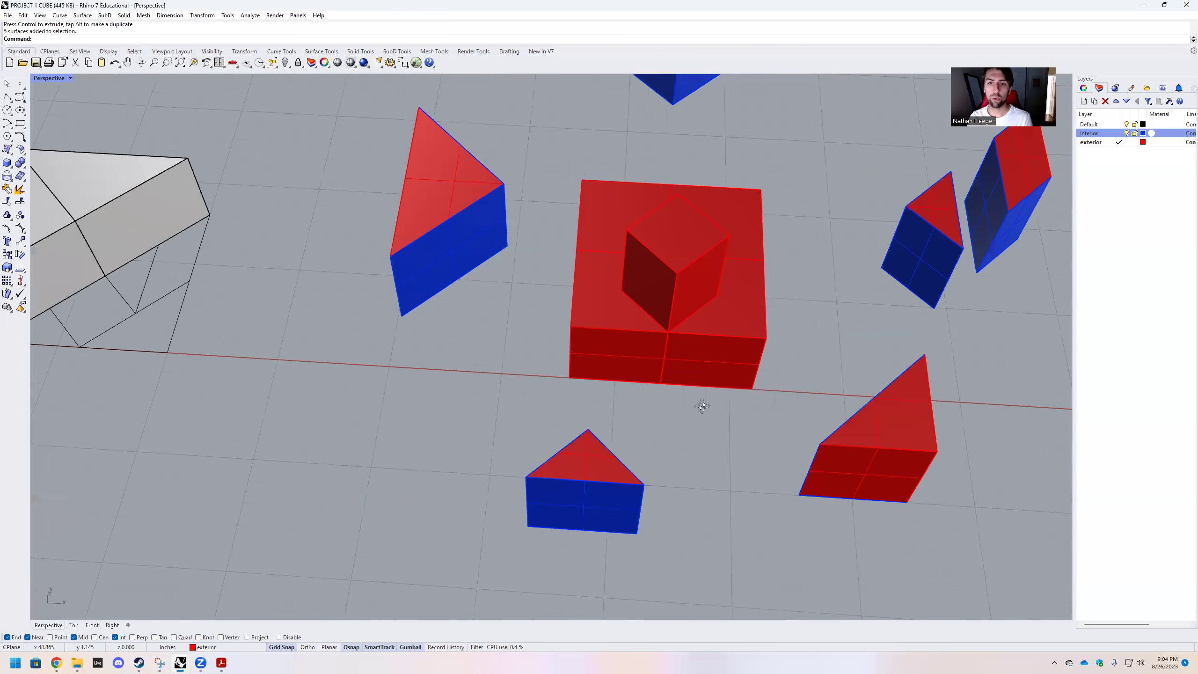
Step: Move the small square prism off the top of the red block to the open area in front of it
left_click(681, 312)
right_click_drag(681, 312, 685, 315)
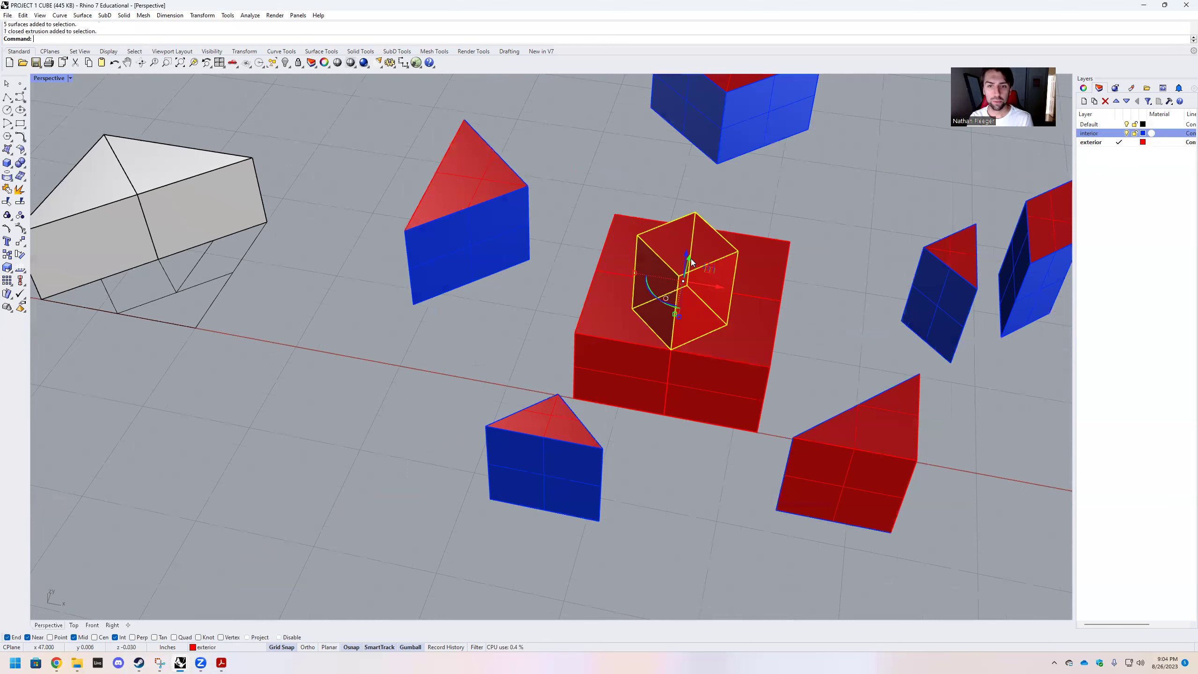
left_click_drag(690, 260, 656, 404)
left_click(706, 464)
Step: Move the copied small triangular piece away from the square prism
left_click(570, 478)
right_click_drag(570, 478, 685, 419)
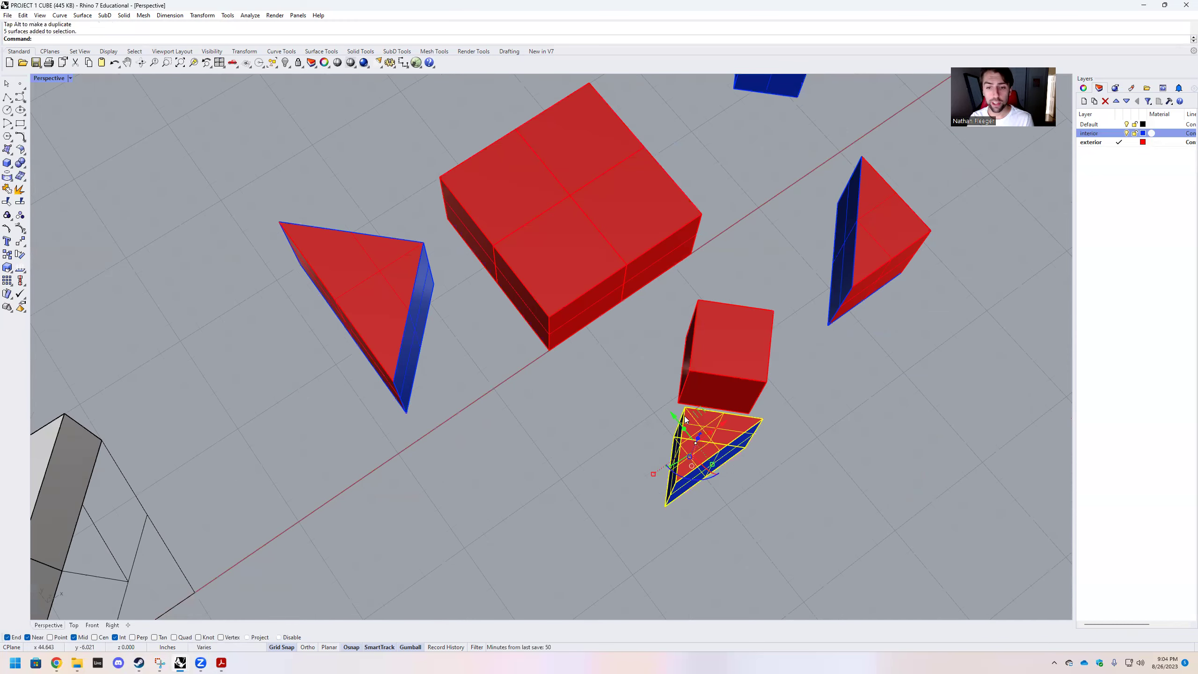
left_click(759, 503)
right_click_drag(758, 504, 787, 463)
right_click_drag(706, 435, 680, 511)
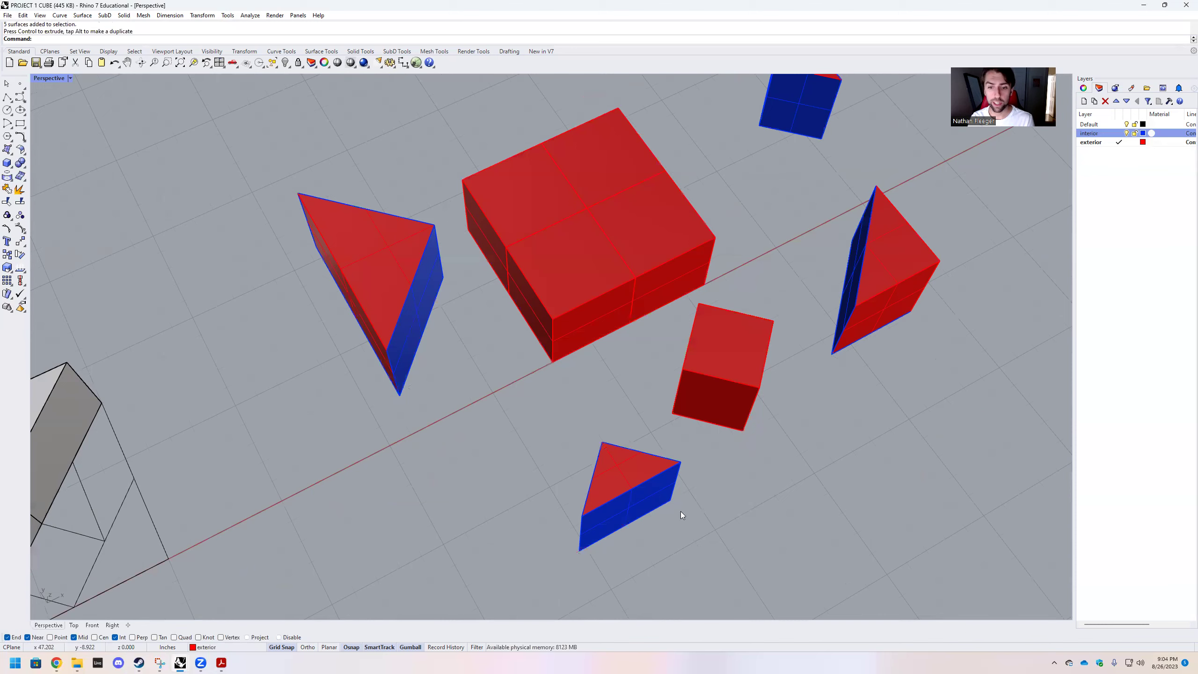
Step: Try to explode the copied small triangular piece
left_click(650, 503)
type("explode")
key("Return")
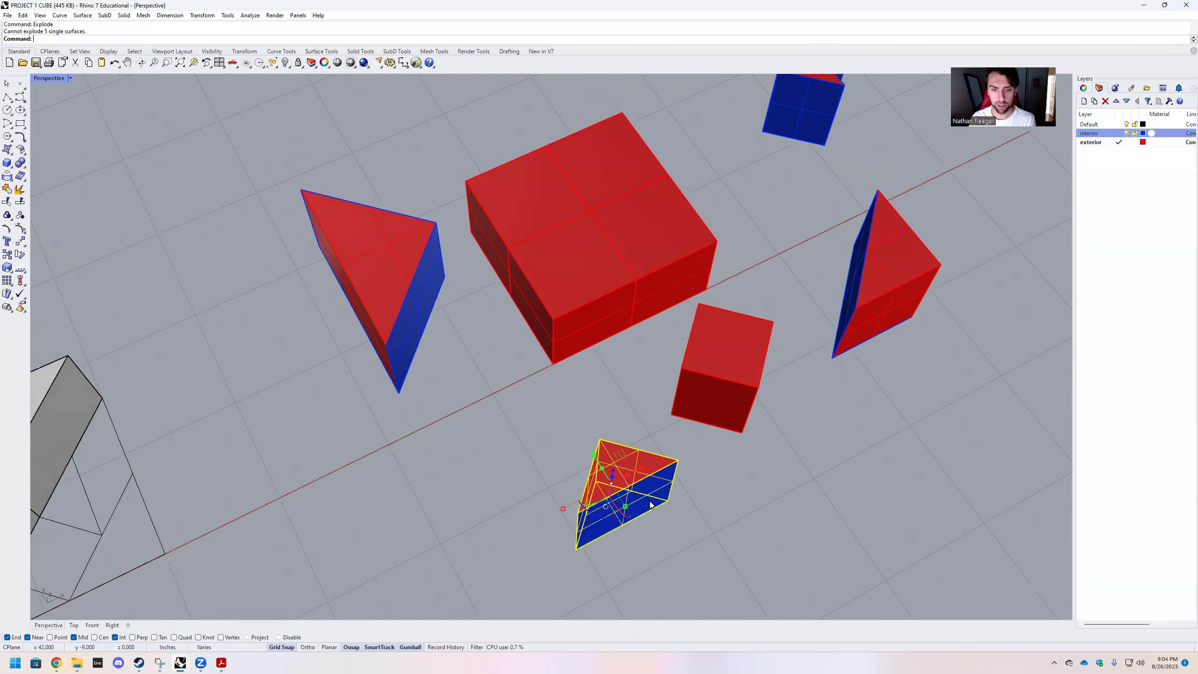
Step: Ungroup the copied small triangular piece so its individual surfaces can be edited
left_click(756, 507)
left_click(641, 490)
right_click_drag(641, 490, 637, 472)
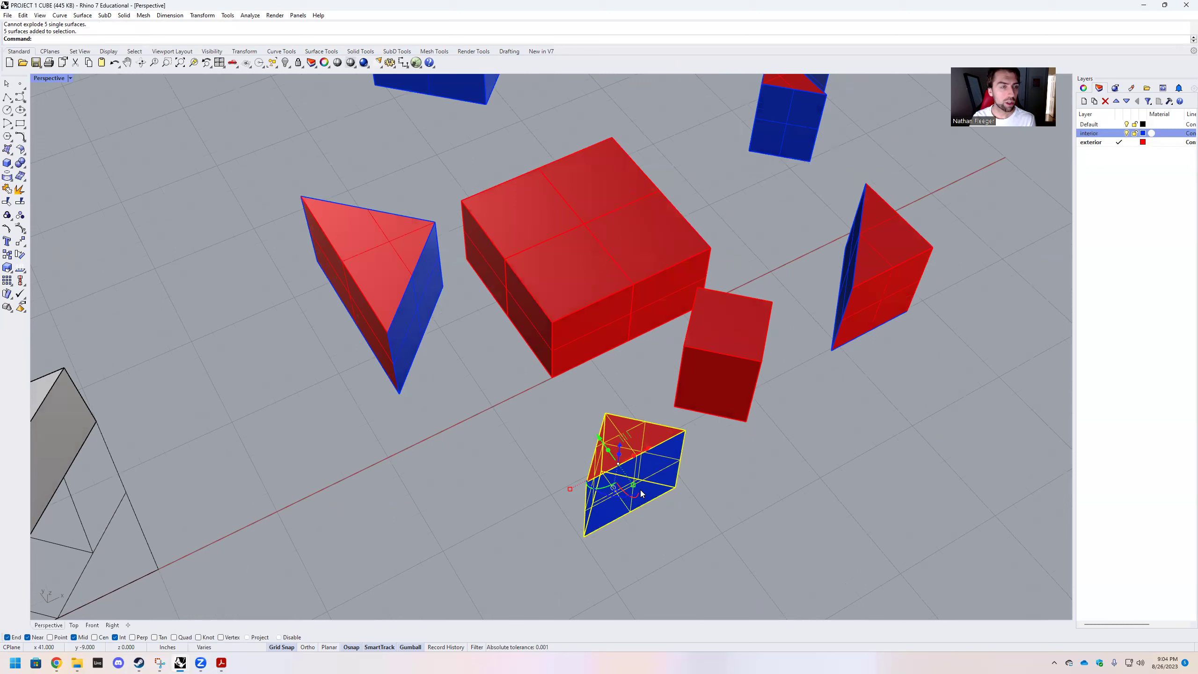
type("Un")
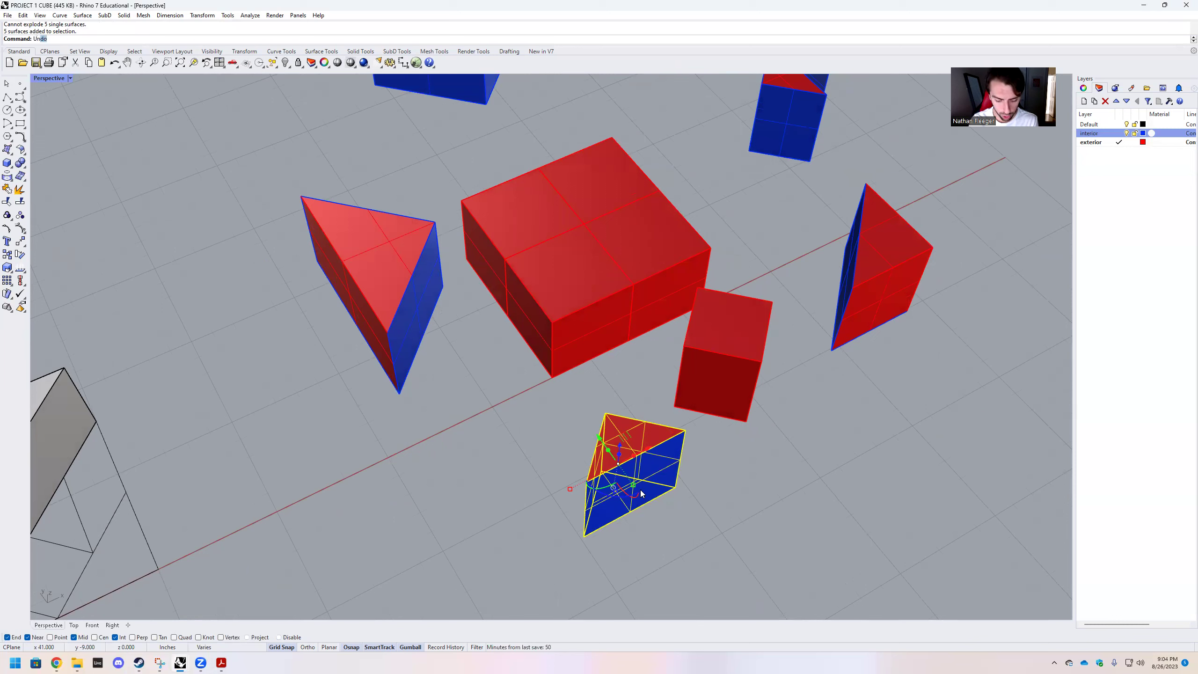
type("group")
key("Return")
Step: Assign the large vertical blue face of the copied small triangular piece to the exterior layer
left_click(635, 501)
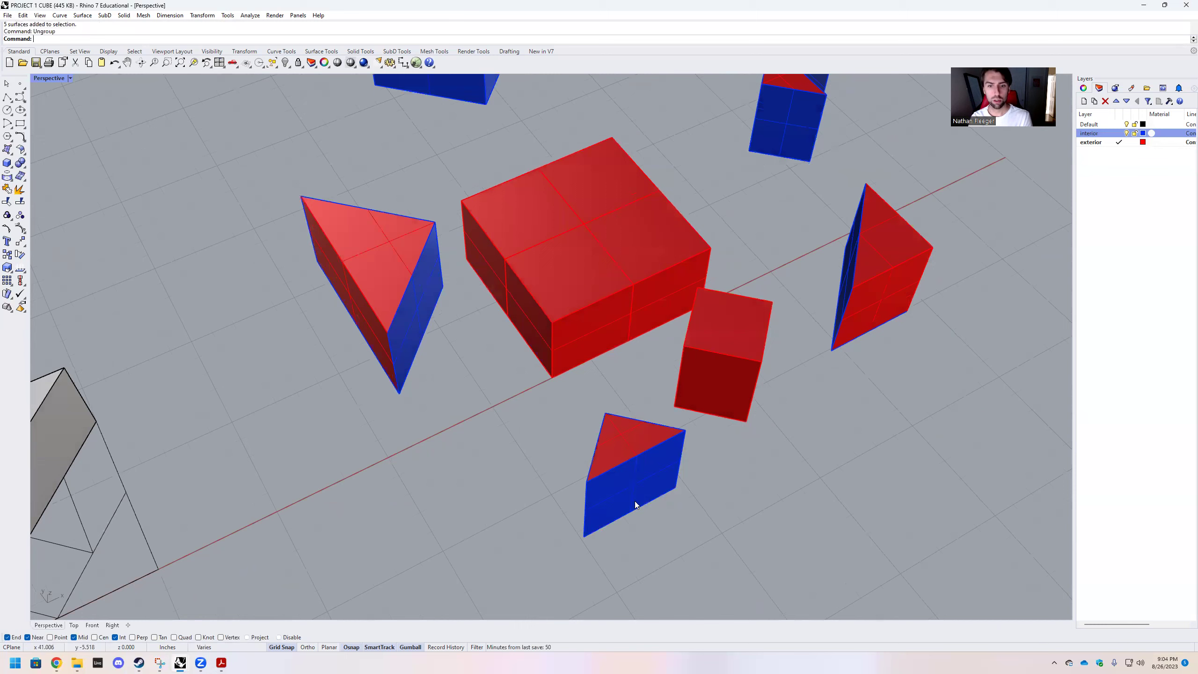
right_click_drag(709, 551, 713, 494)
right_click(1092, 142)
left_click(1123, 312)
left_click(751, 482)
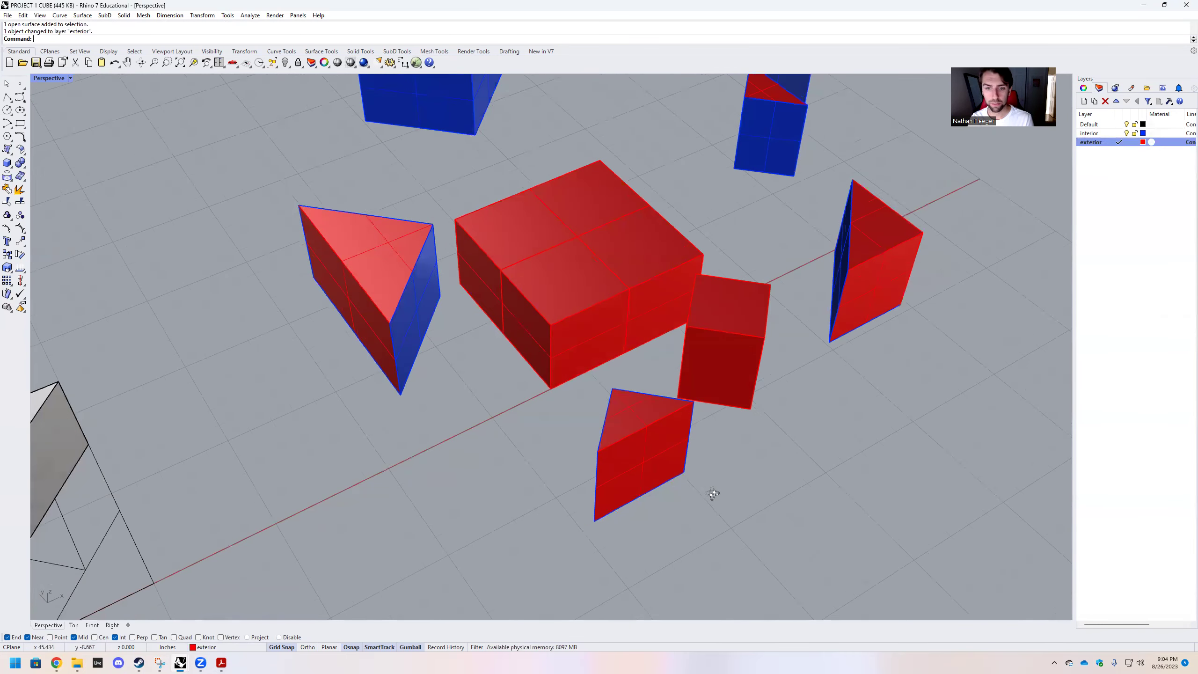
Step: Group all five surfaces of the copied small triangular piece
key("Left")
key("Left")
key("Left")
key("Left")
left_click_drag(583, 531, 458, 405)
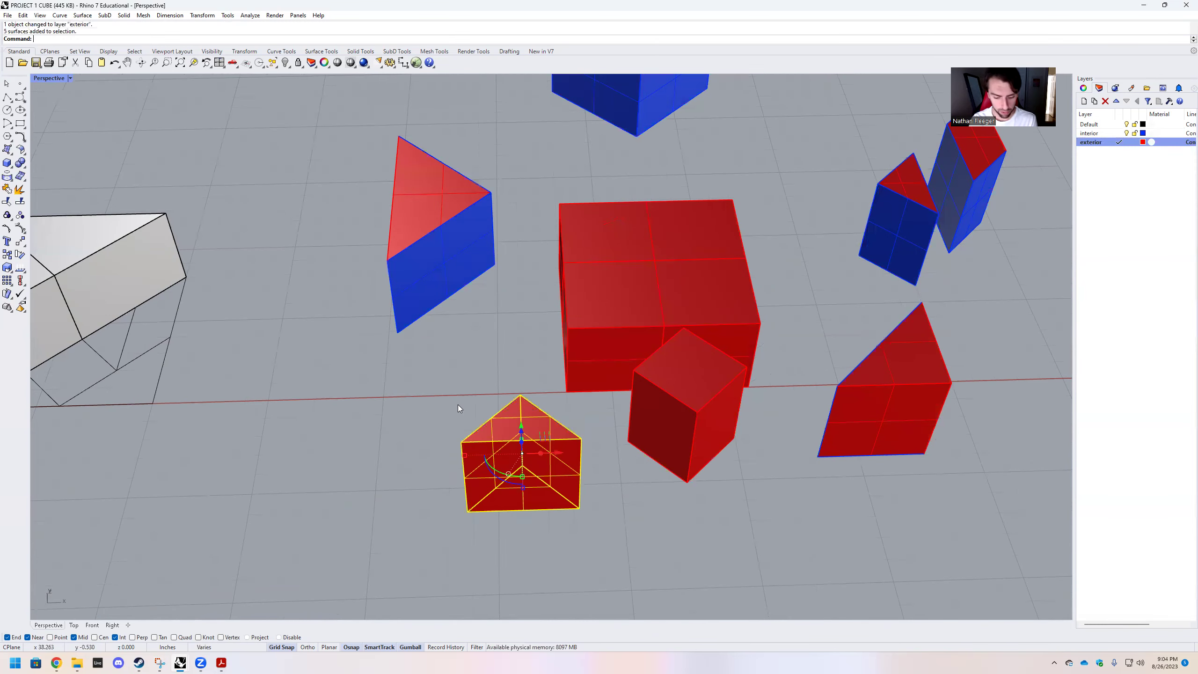
type("Group")
key("Return")
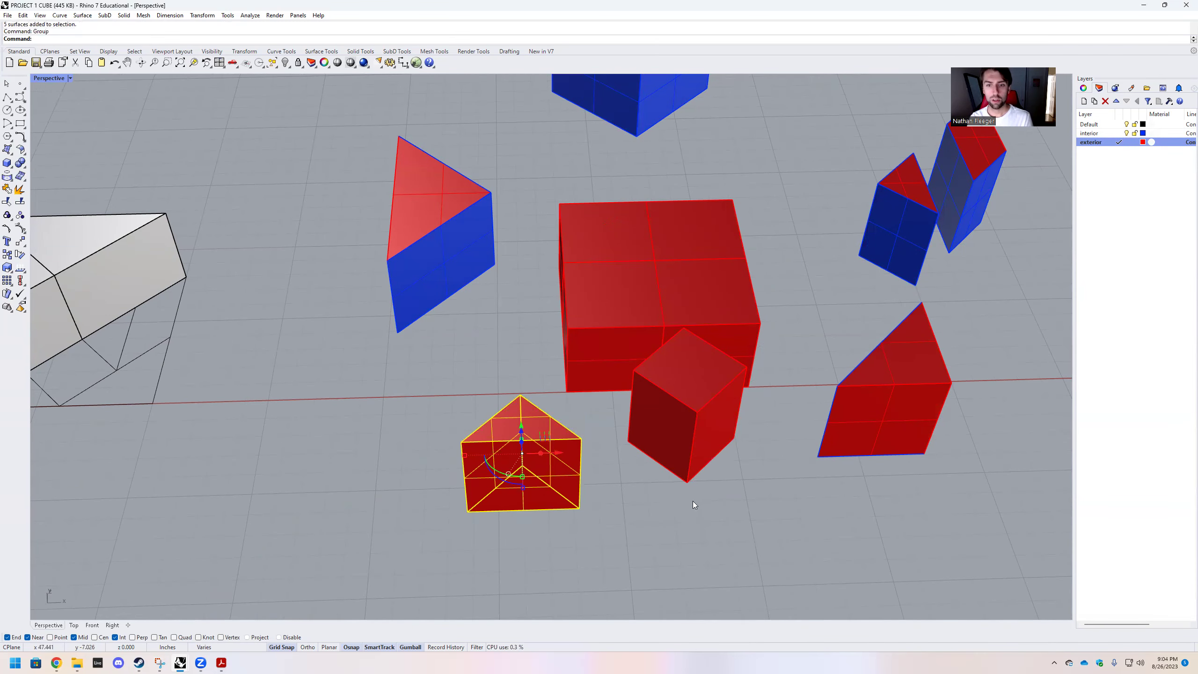
Step: Explode the small square prism into separate surfaces
left_click(681, 436)
right_click_drag(676, 482, 715, 496)
type("exp")
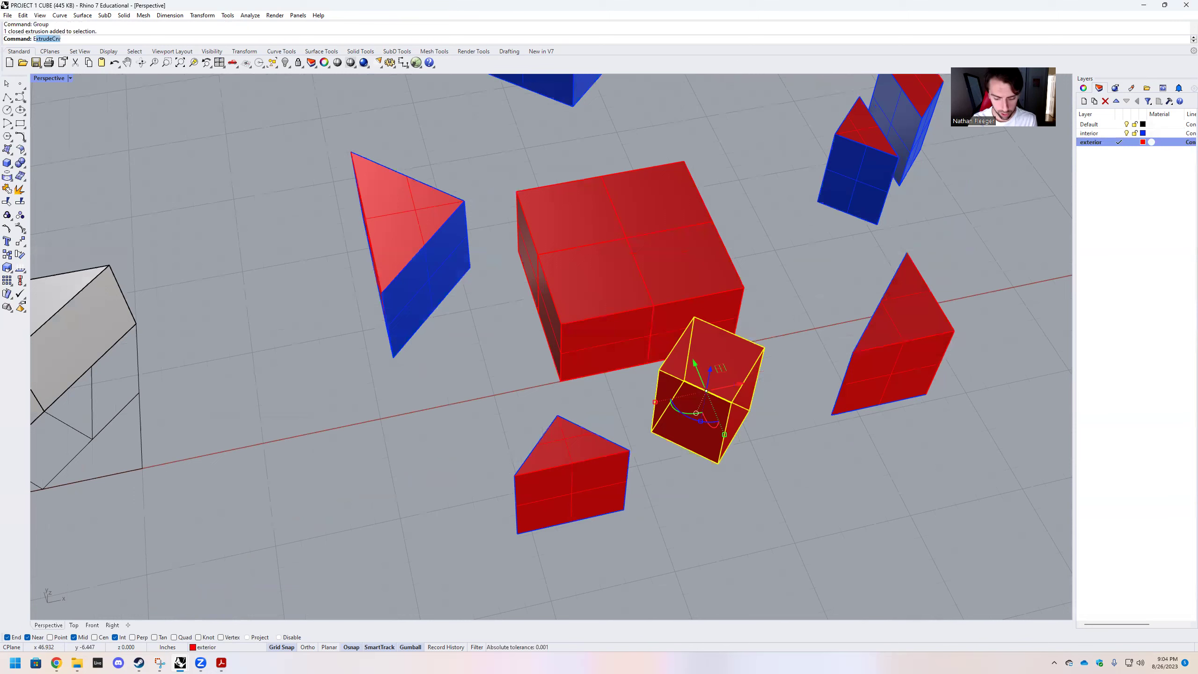
key("Return")
key("Escape")
right_click_drag(704, 364, 785, 468)
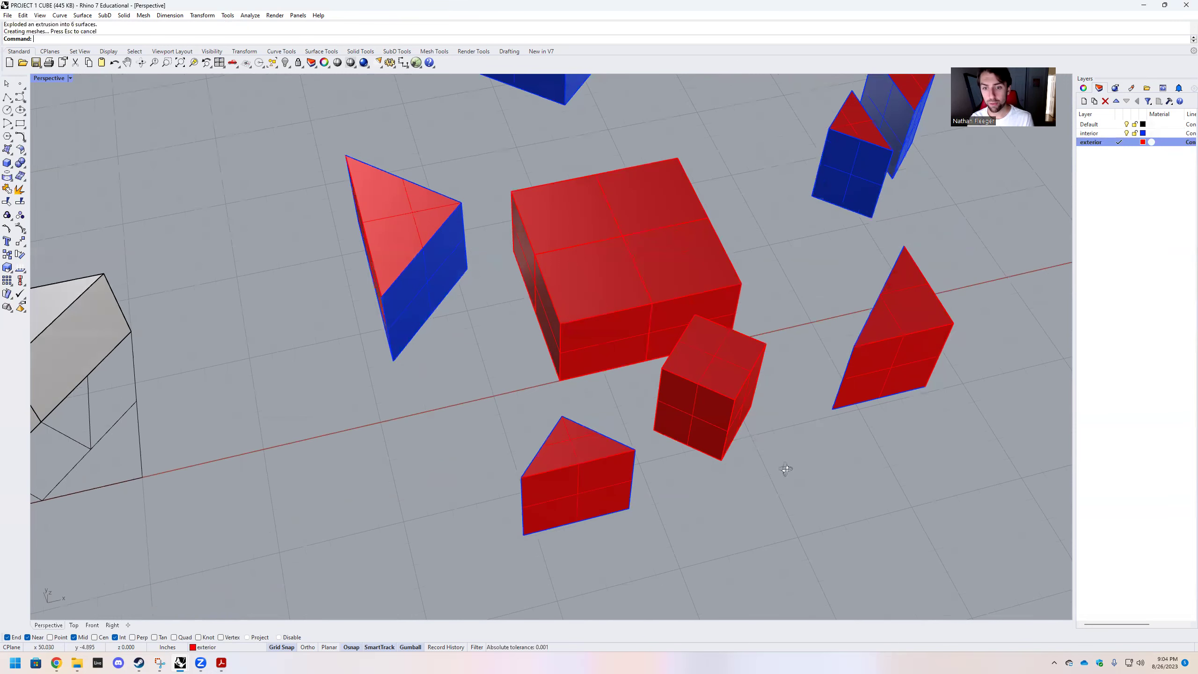
Step: Assign every surface of the small square prism except its top face to the interior layer
left_click_drag(787, 432, 679, 308)
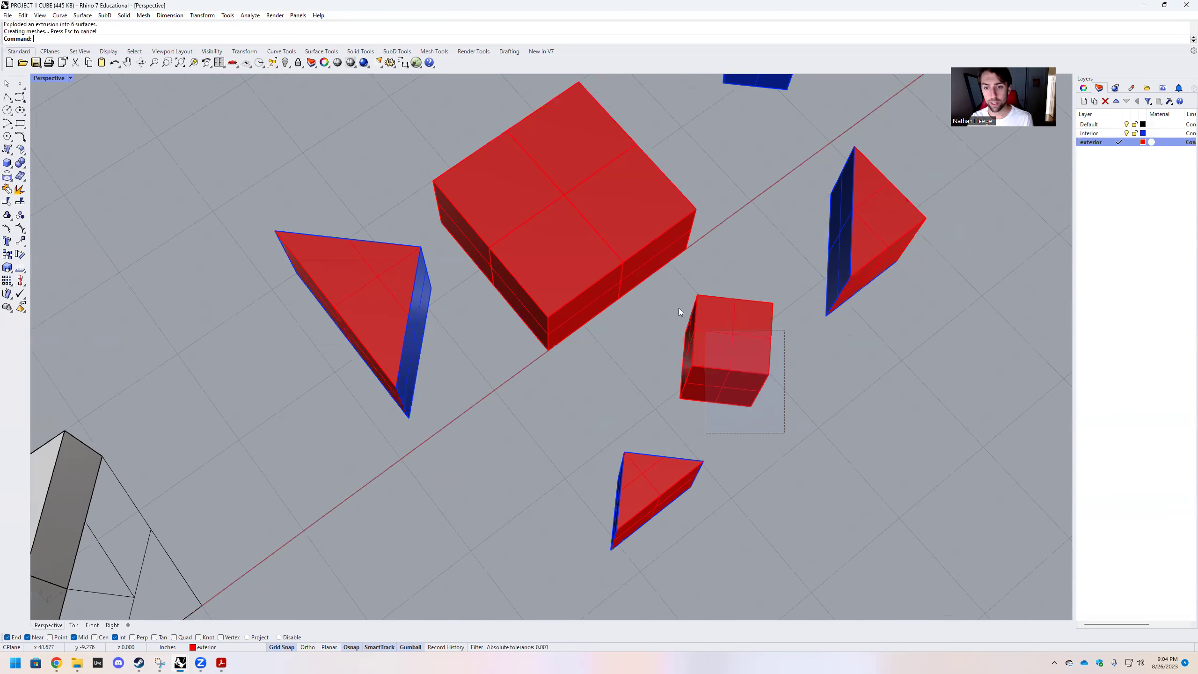
left_click(734, 309, "ctrl")
left_click(748, 313, "ctrl")
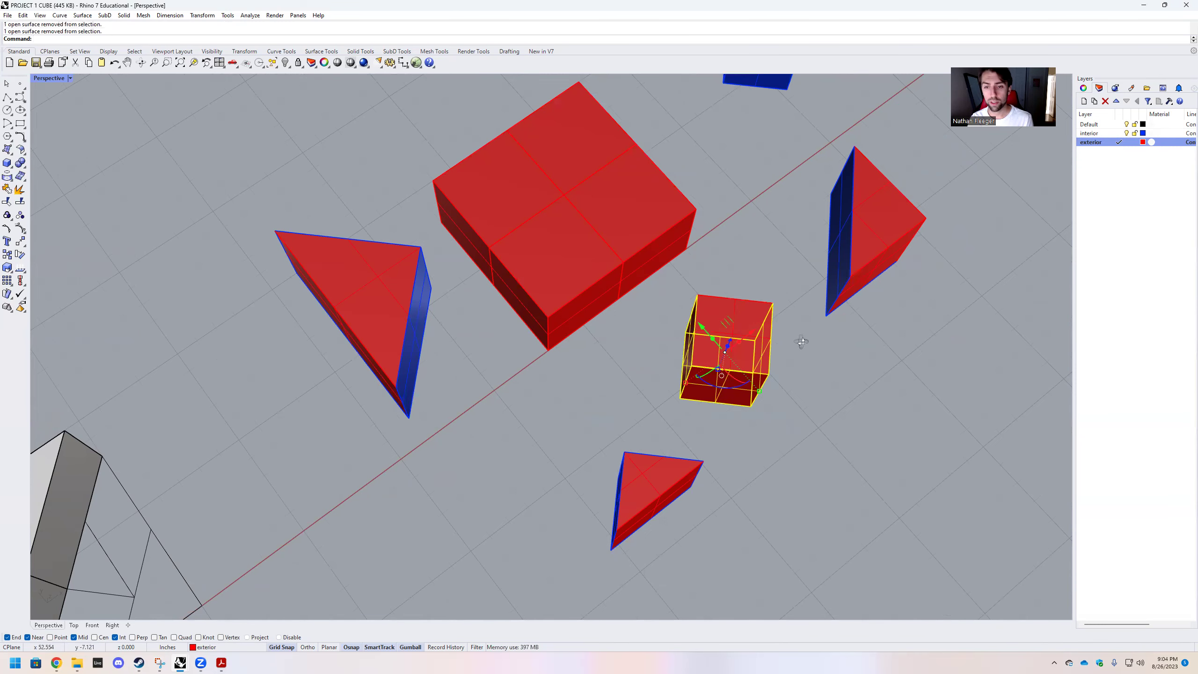
right_click_drag(800, 343, 627, 310)
left_click(470, 452, "shift")
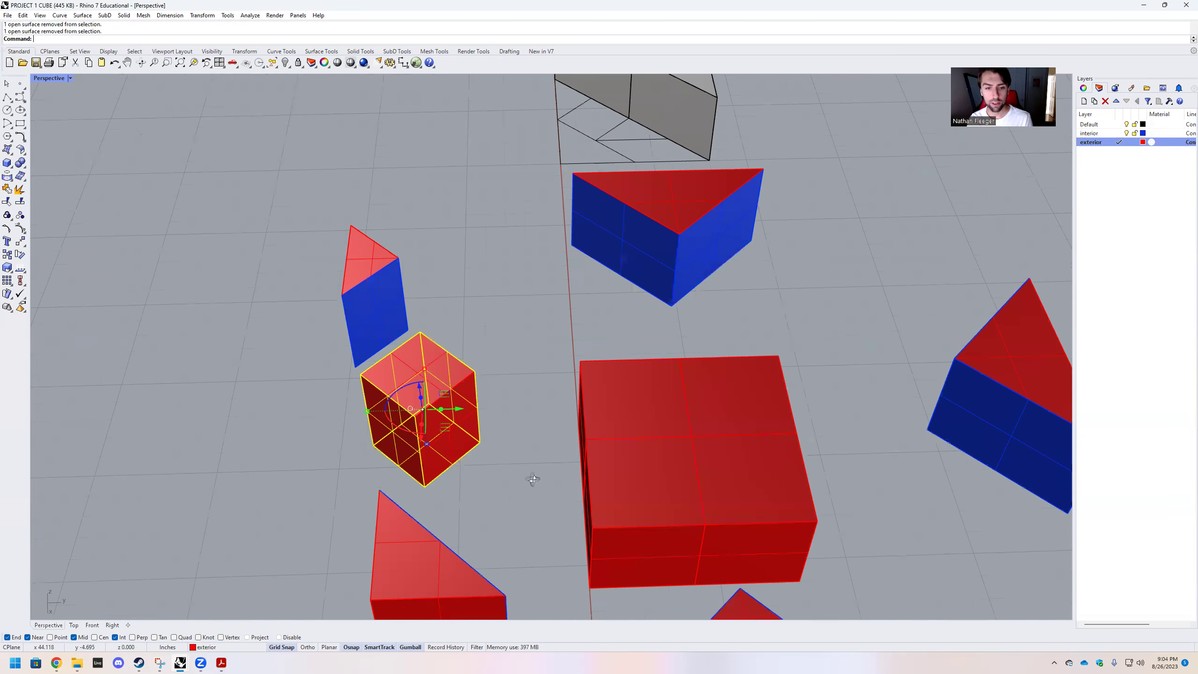
right_click_drag(533, 480, 1002, 190)
right_click(1105, 135)
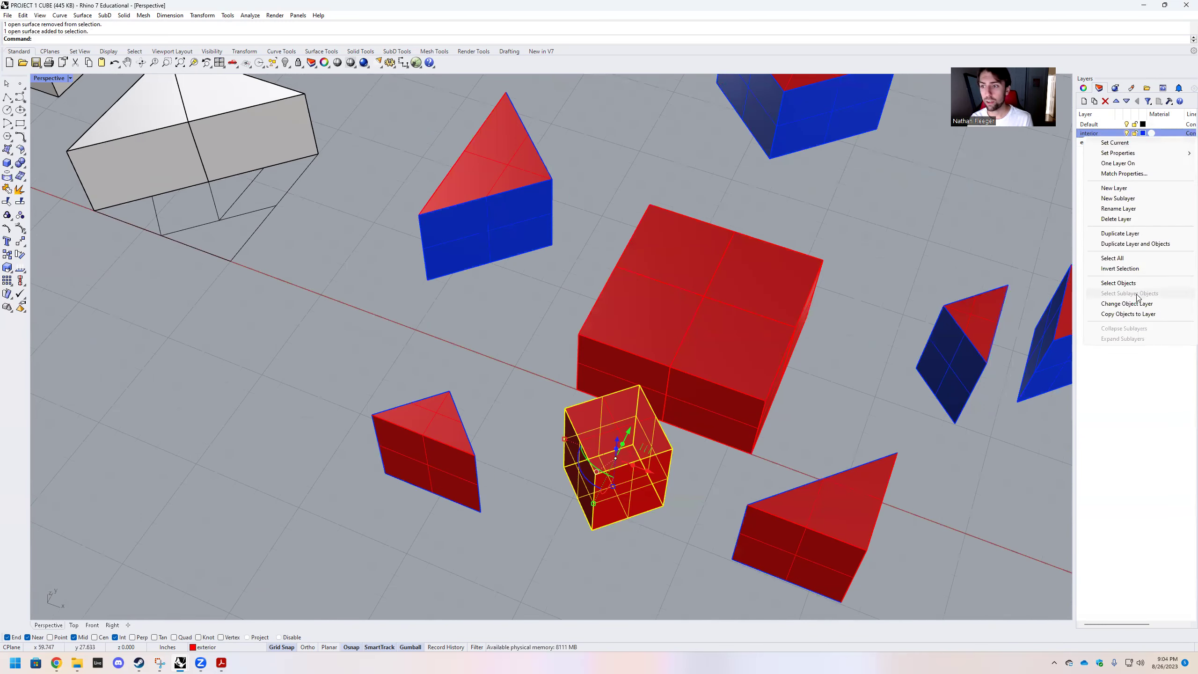
left_click(1128, 303)
Step: Group all the surfaces of the small square prism
right_click_drag(675, 516, 618, 472)
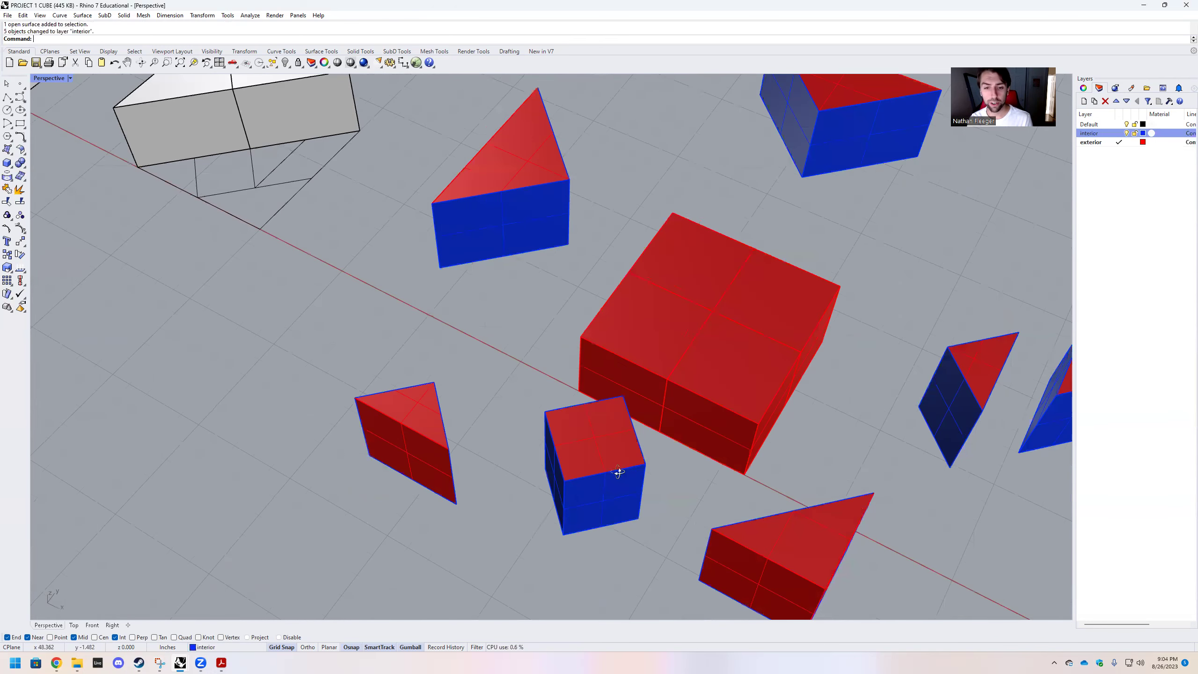
left_click_drag(535, 539, 424, 415)
key("ctrl+g")
Step: Move one quarter block out of the large red block and explode it into separate surfaces
left_click(632, 402)
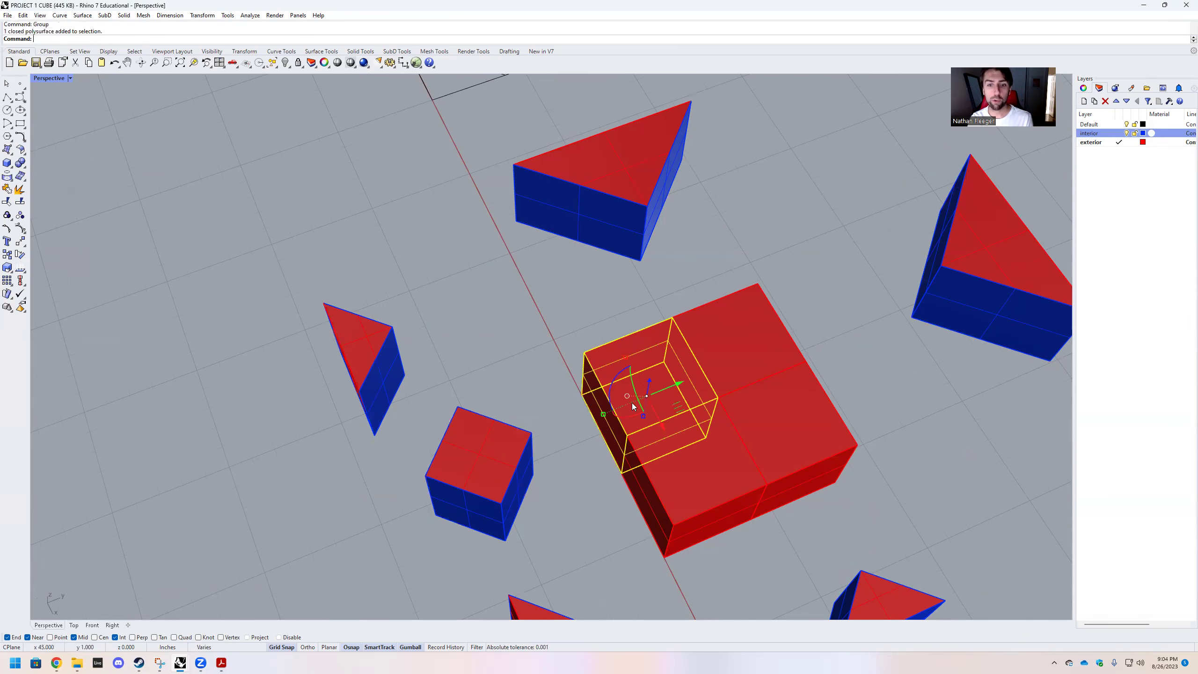
left_click_drag(678, 409, 618, 380)
left_click(459, 329)
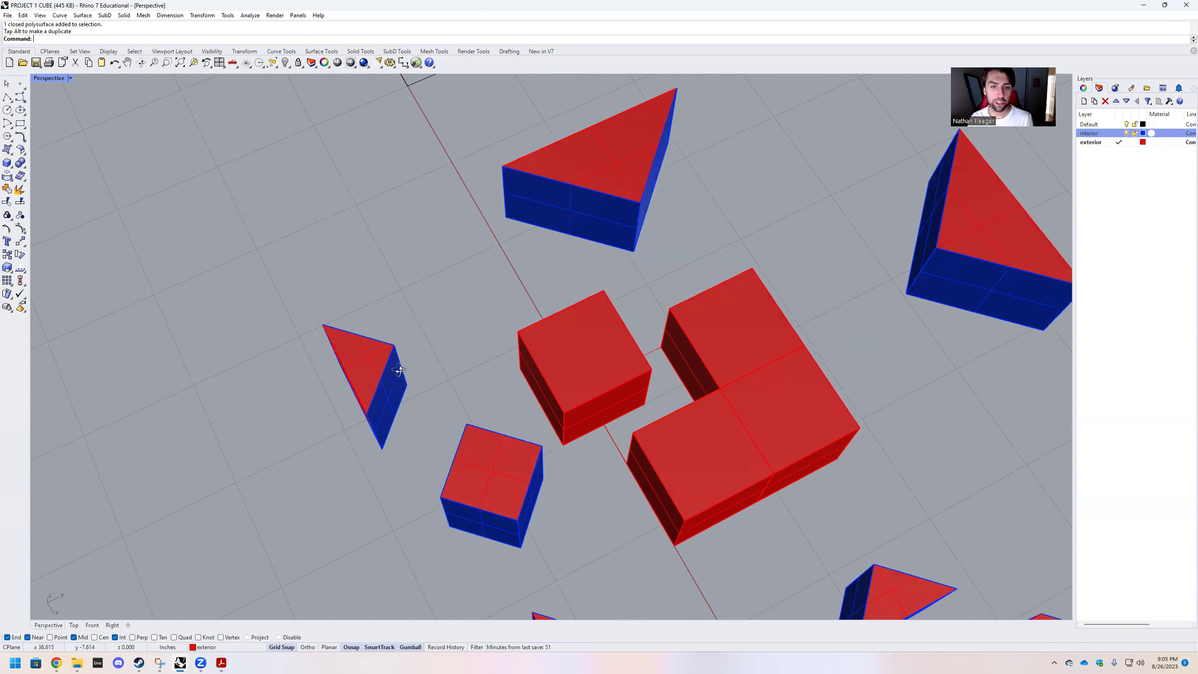
left_click(530, 362)
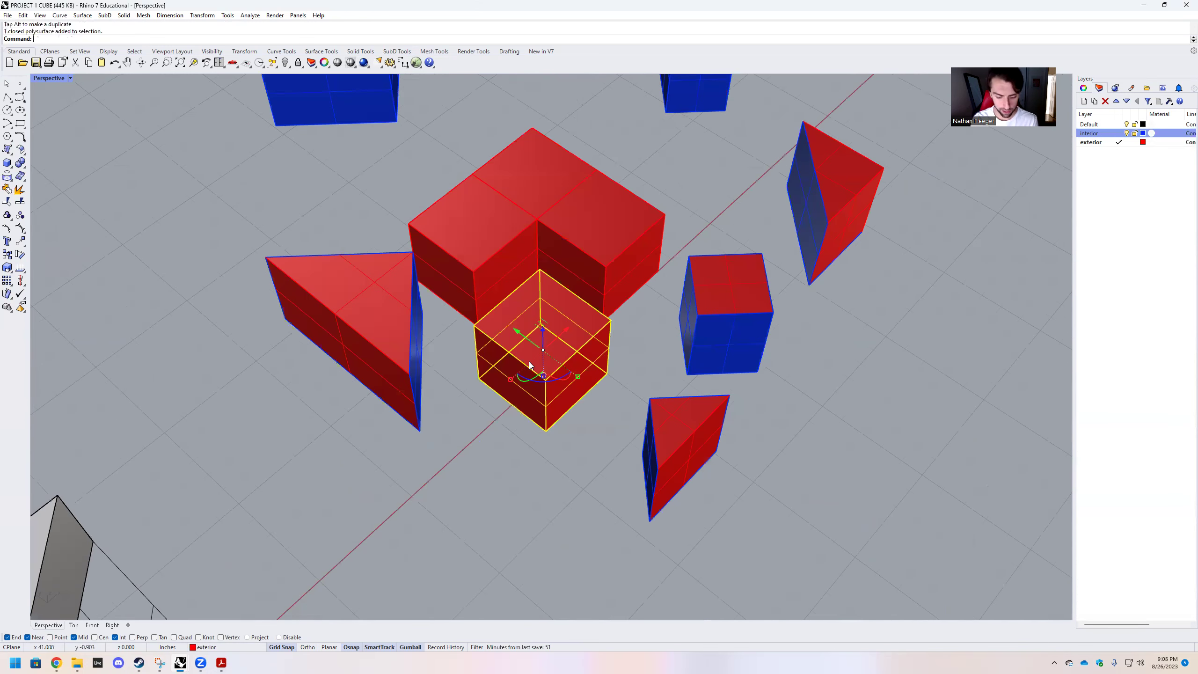
type("Explode")
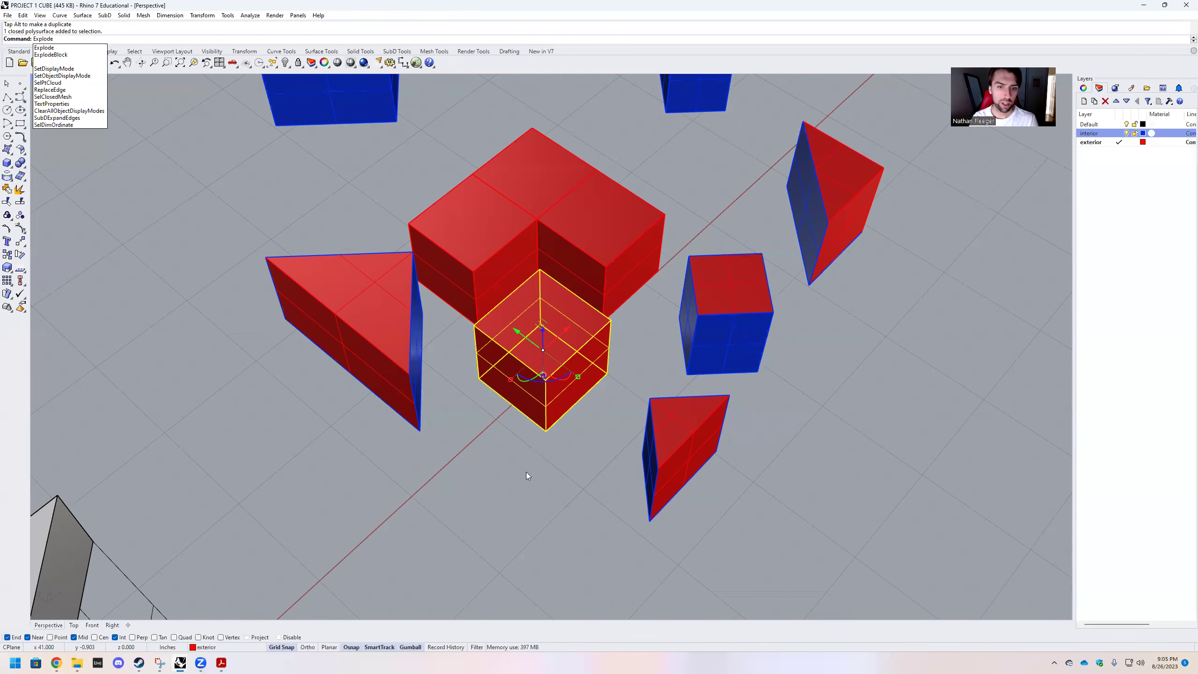
key("Return")
Step: Try assigning the top and two side faces of the exploded quarter block to the interior layer, and undo the change
left_click(550, 342)
right_click_drag(550, 342, 576, 388)
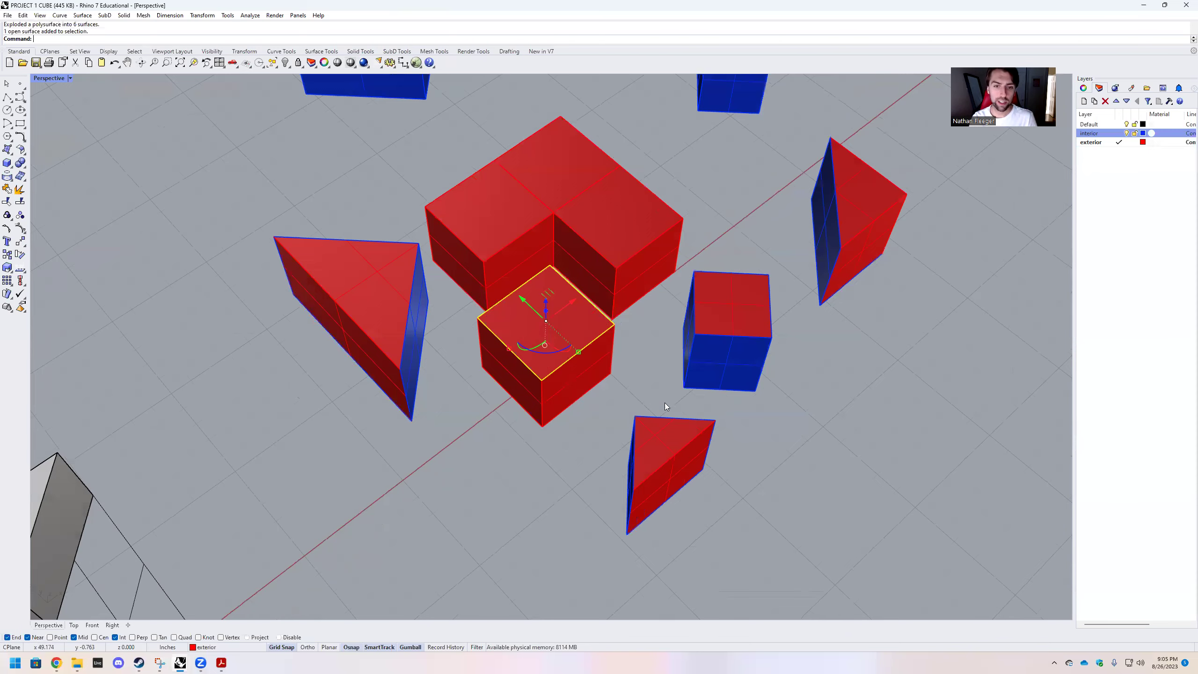
right_click_drag(665, 403, 648, 410)
left_click(624, 406, "shift")
key("Home")
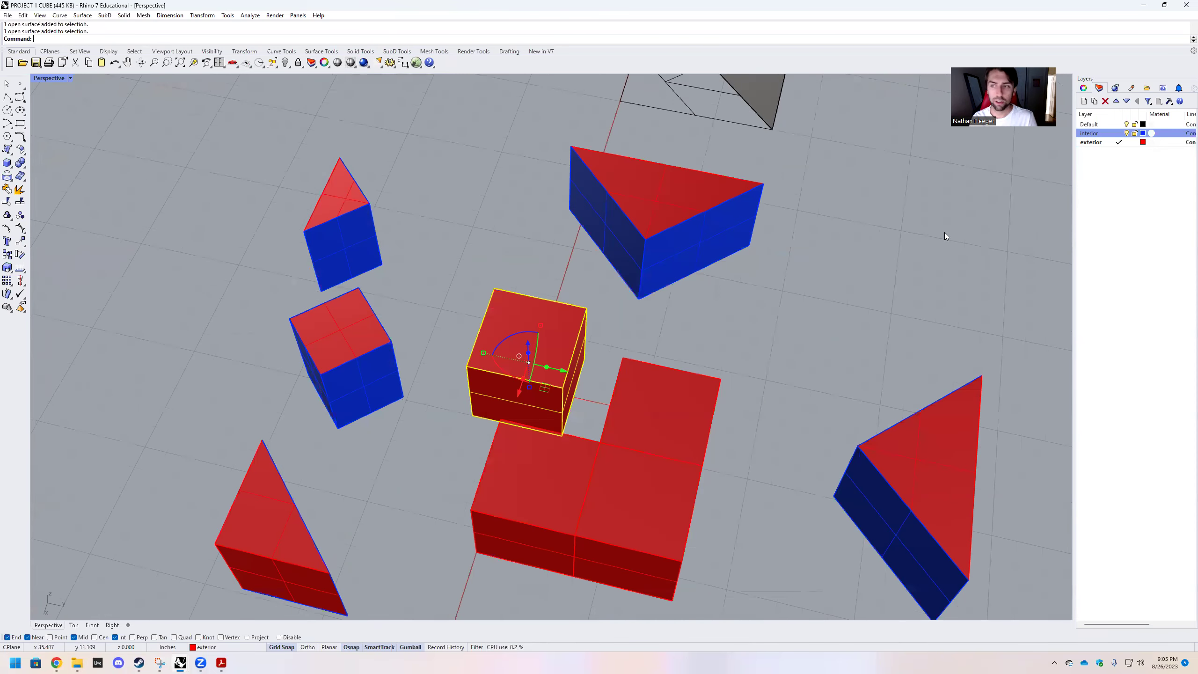
right_click(1101, 134)
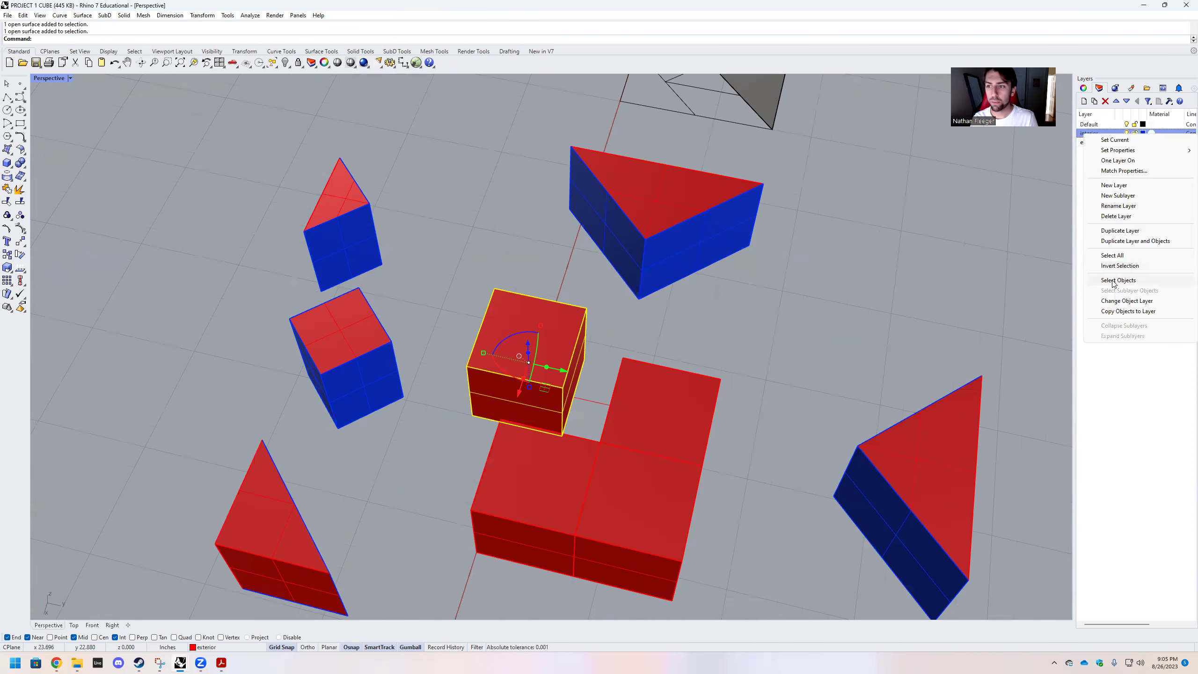
left_click(1113, 302)
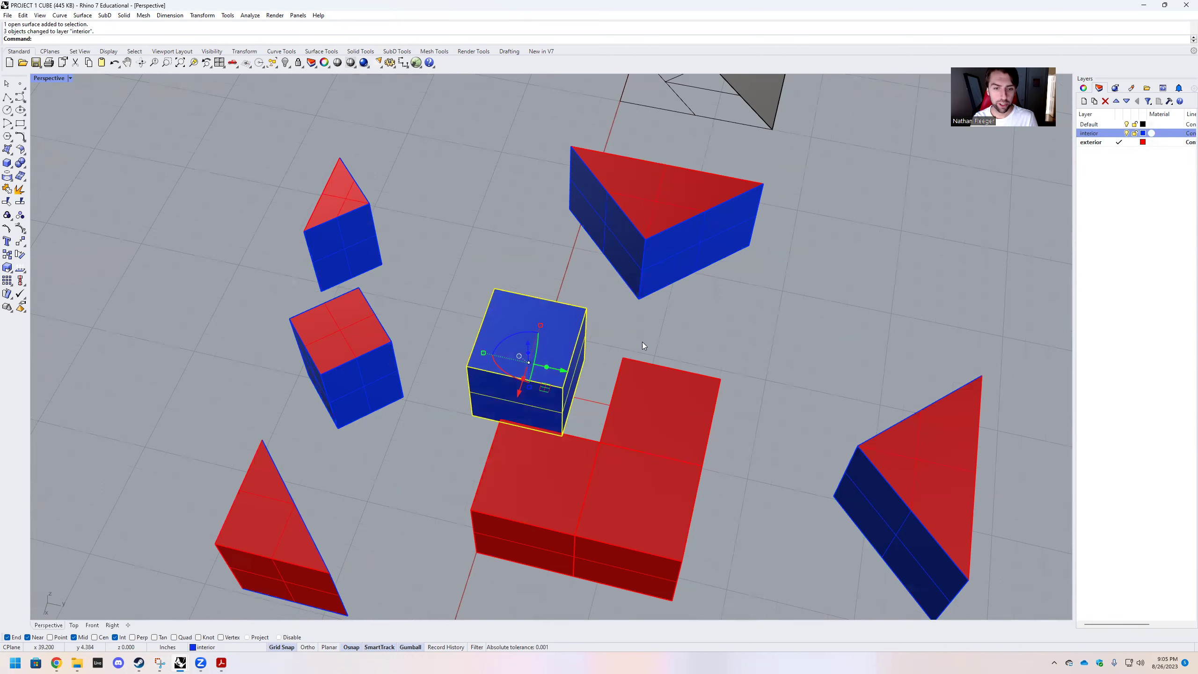
key("ctrl+z")
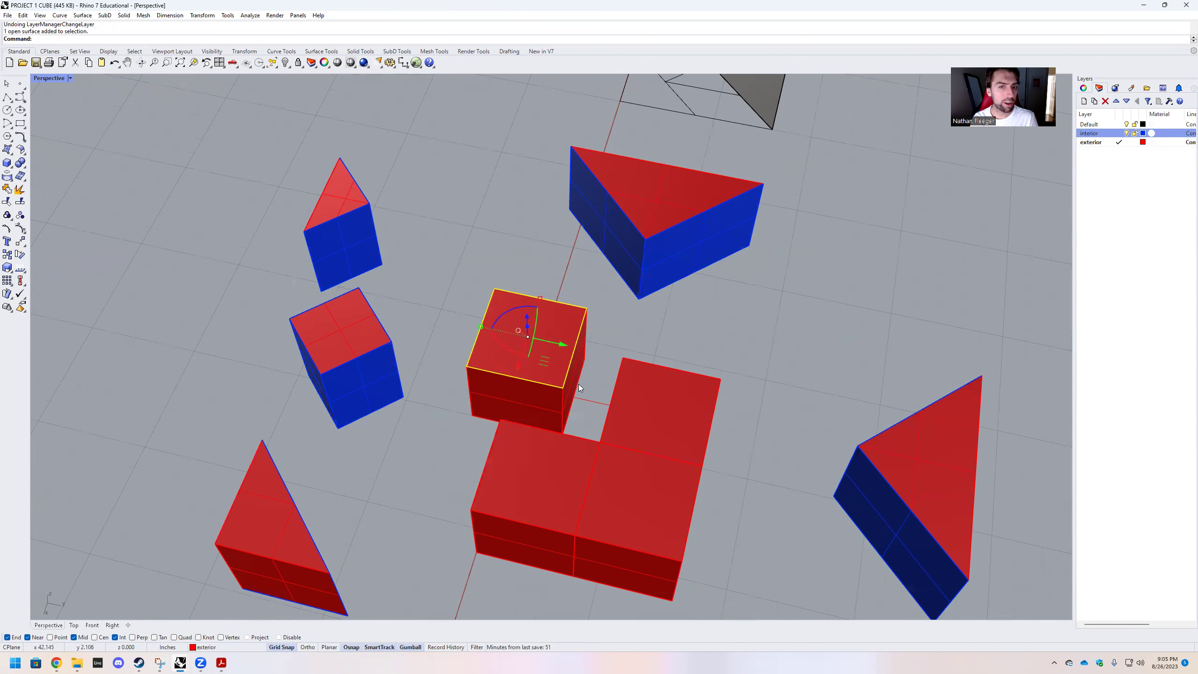
Step: Assign the exploded quarter block's top and the two side faces toward the remaining red blocks to the interior layer
left_click(568, 391, "shift")
left_click(549, 408, "shift")
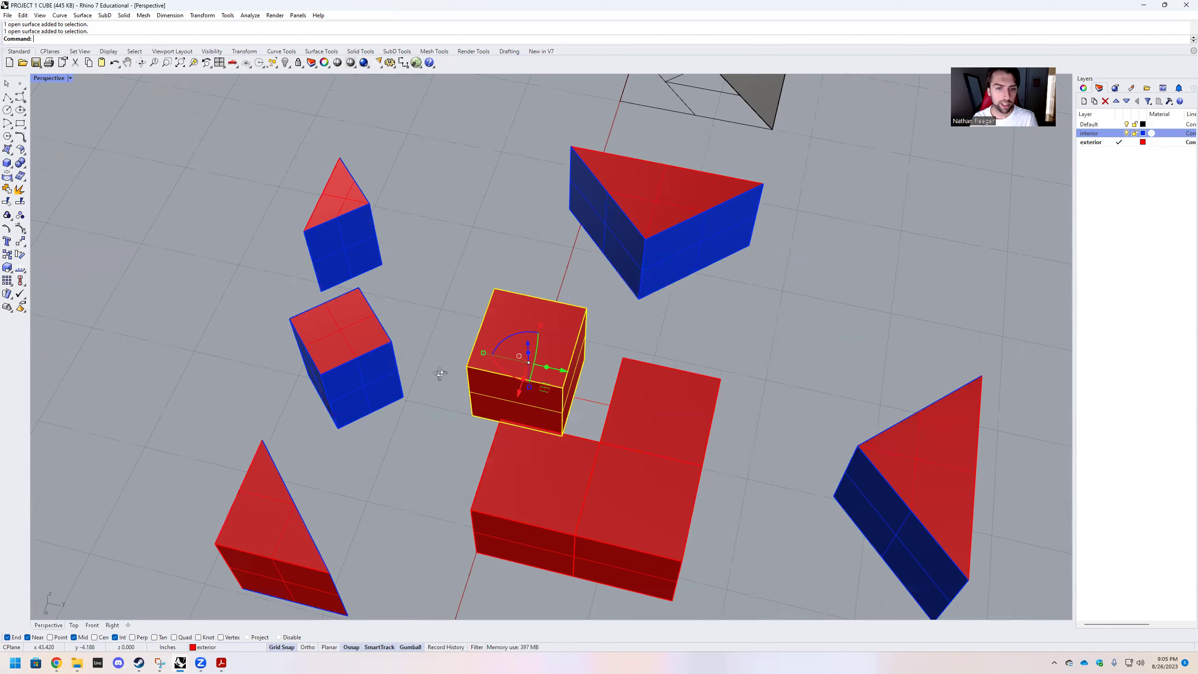
right_click_drag(438, 375, 450, 374)
right_click(1101, 135)
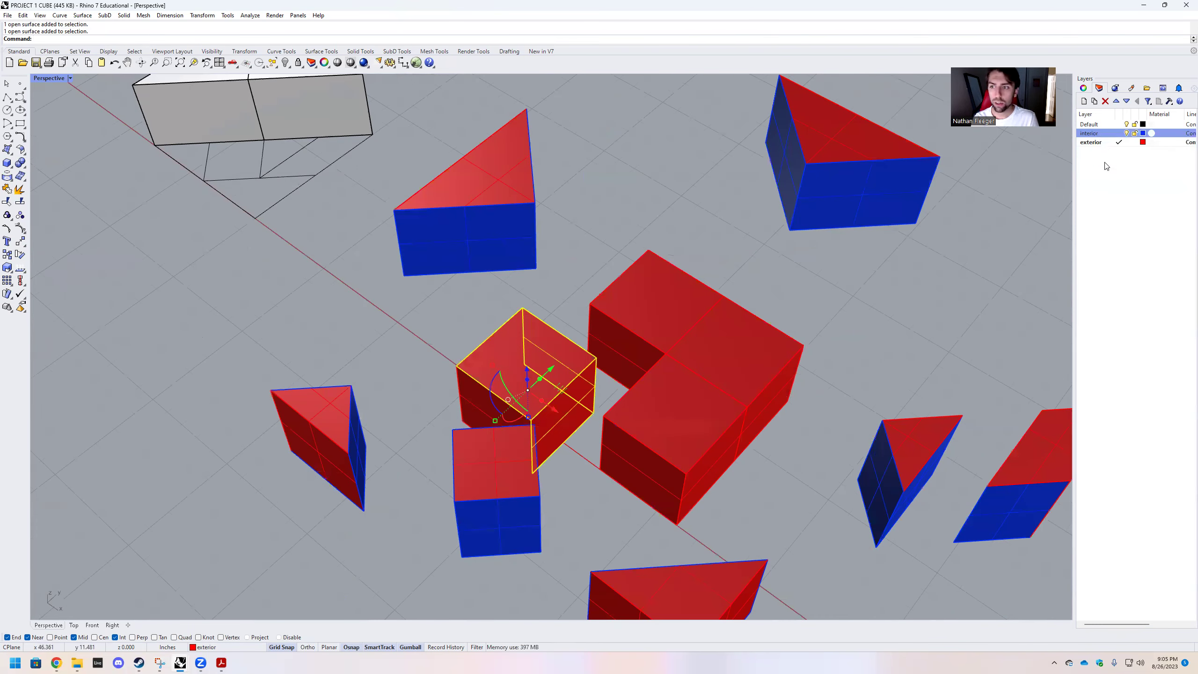
left_click(1132, 301)
Step: Group the six surfaces of the separated quarter block, leaving the base outline curve out of the group
right_click_drag(616, 324, 520, 442)
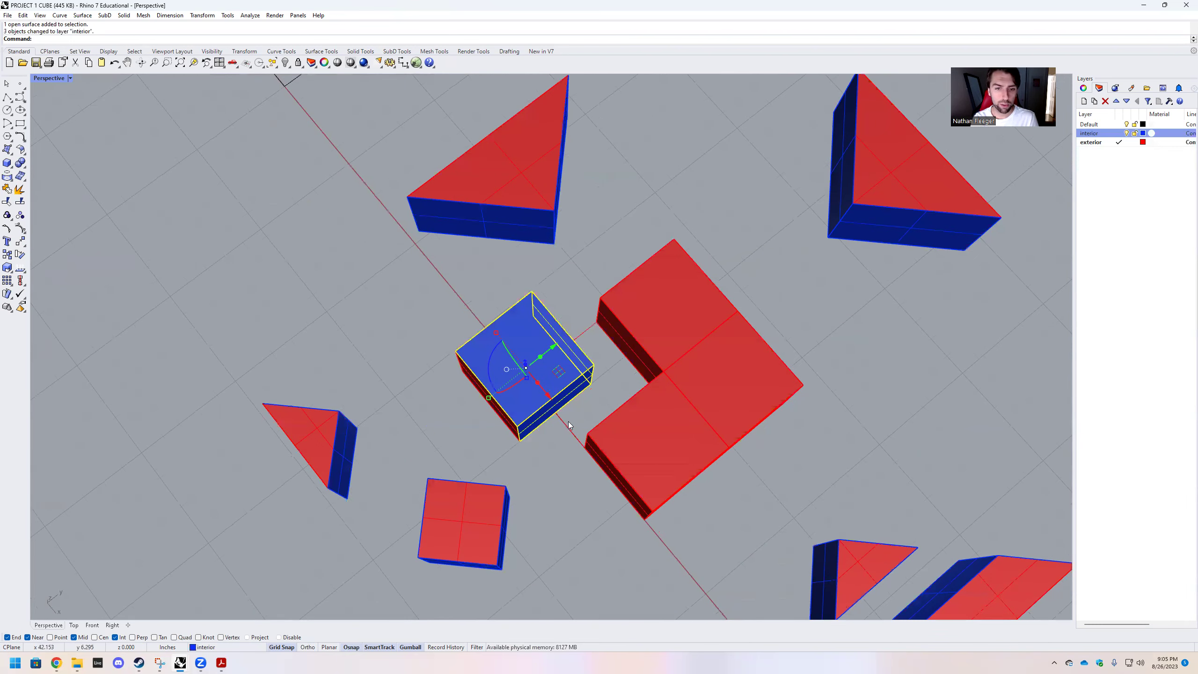
left_click_drag(569, 420, 467, 298)
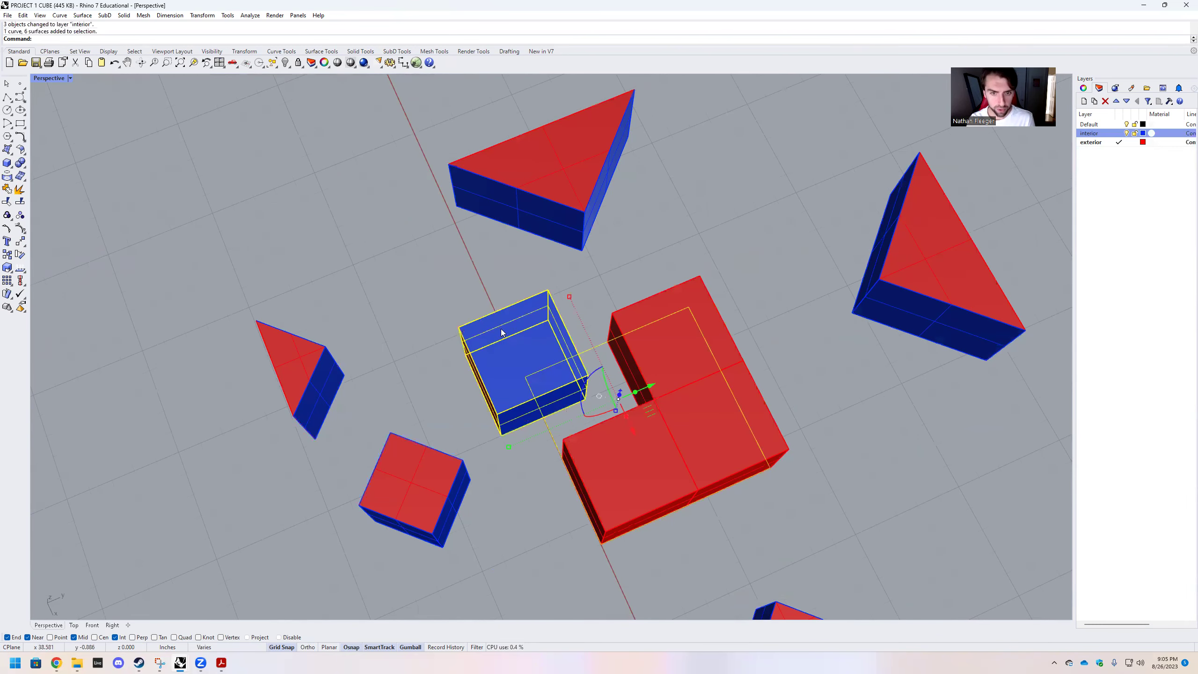
left_click(606, 347, "shift")
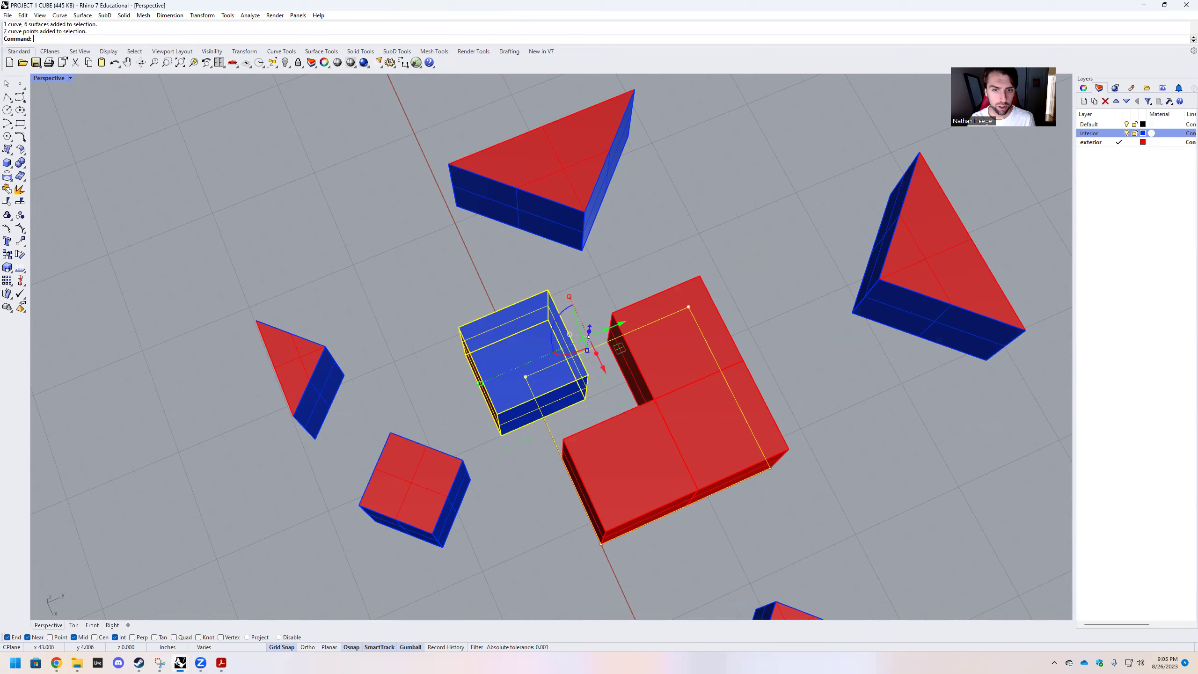
left_click(607, 349, "ctrl")
left_click(607, 349, "ctrl")
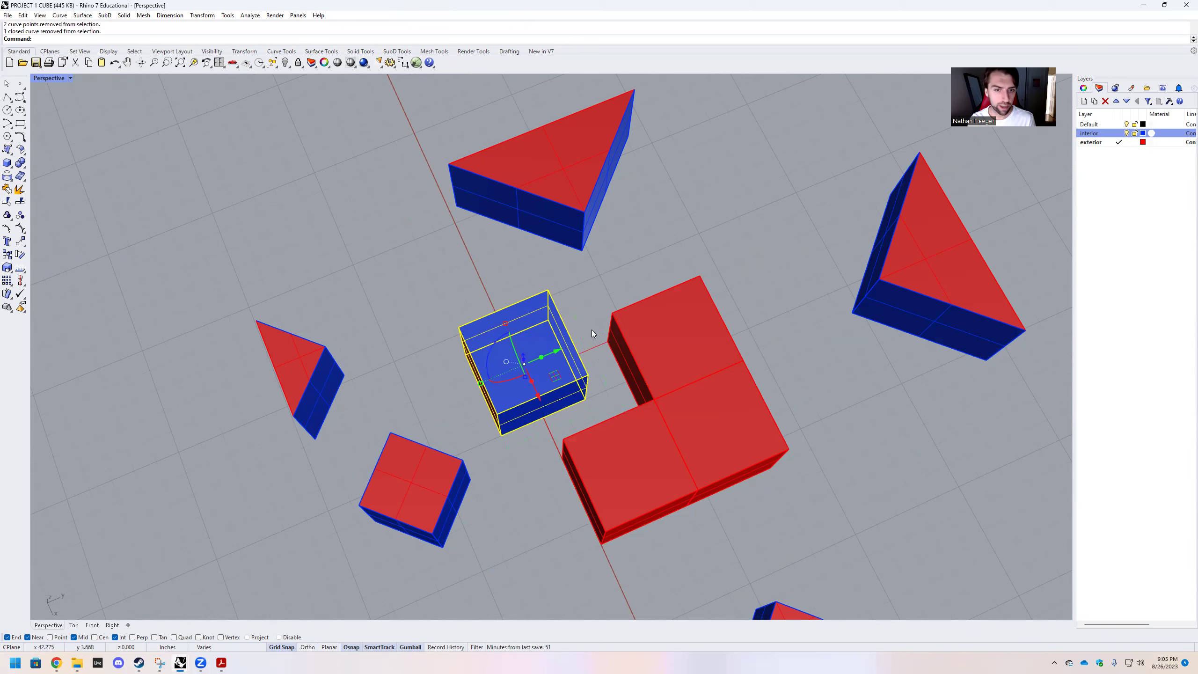
type("group")
key("Return")
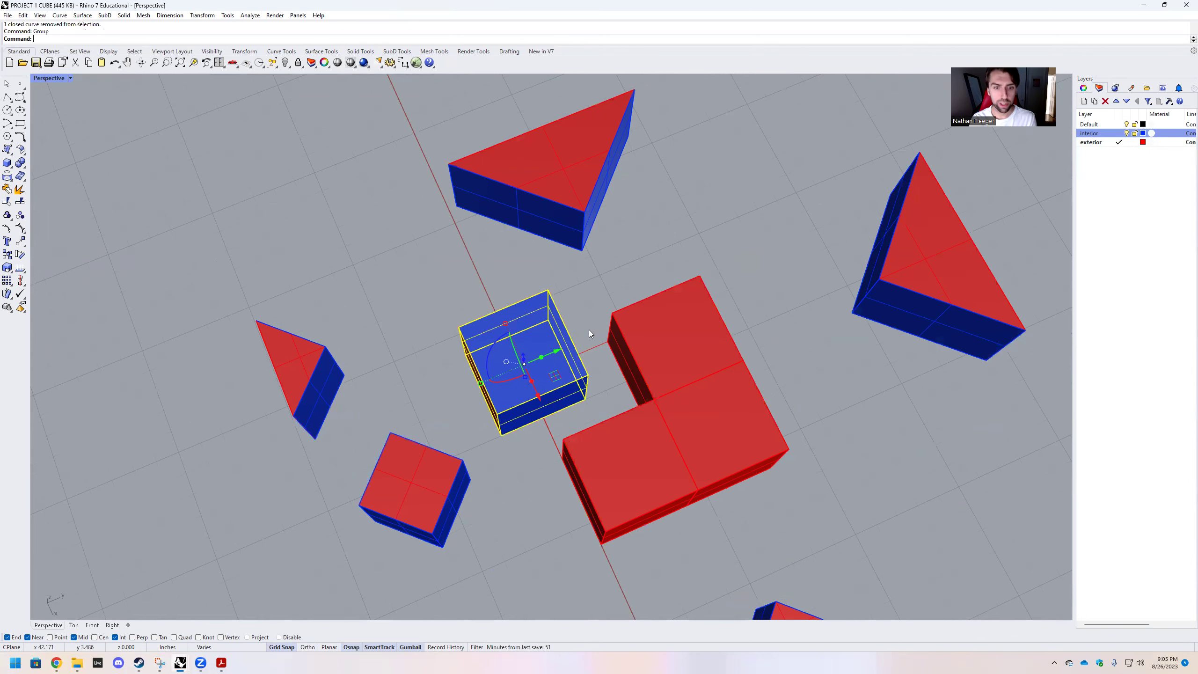
Step: Delete the three remaining quarter blocks of the large red block
left_click(661, 351)
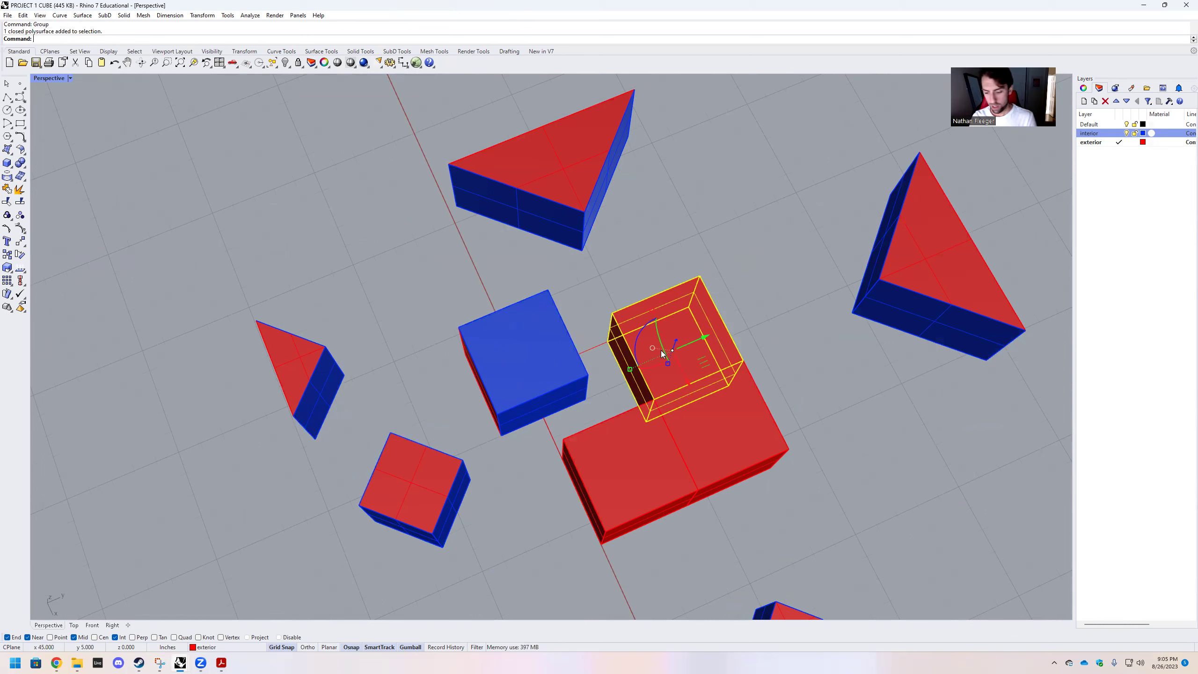
key("Delete")
left_click(677, 422)
key("Delete")
left_click(627, 467)
key("Delete")
Step: Delete the leftover vertical dividing surfaces and the square base outline of the large red block
left_click(662, 427)
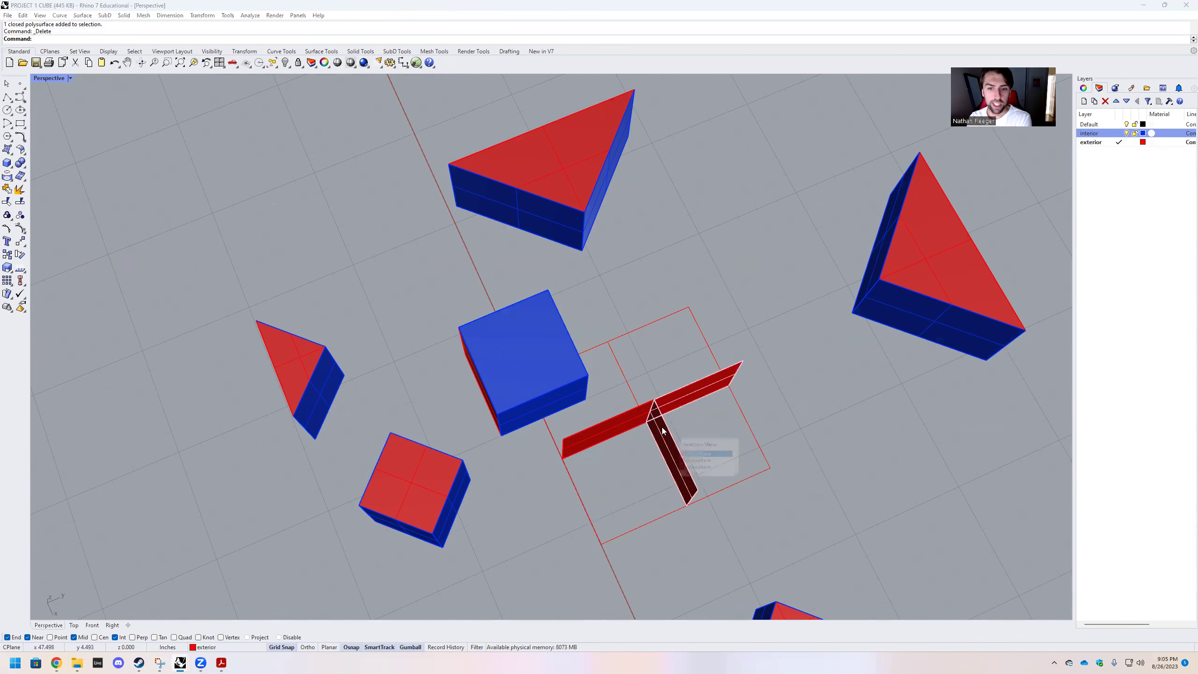
left_click(654, 422)
key("Delete")
left_click(667, 400)
key("Delete")
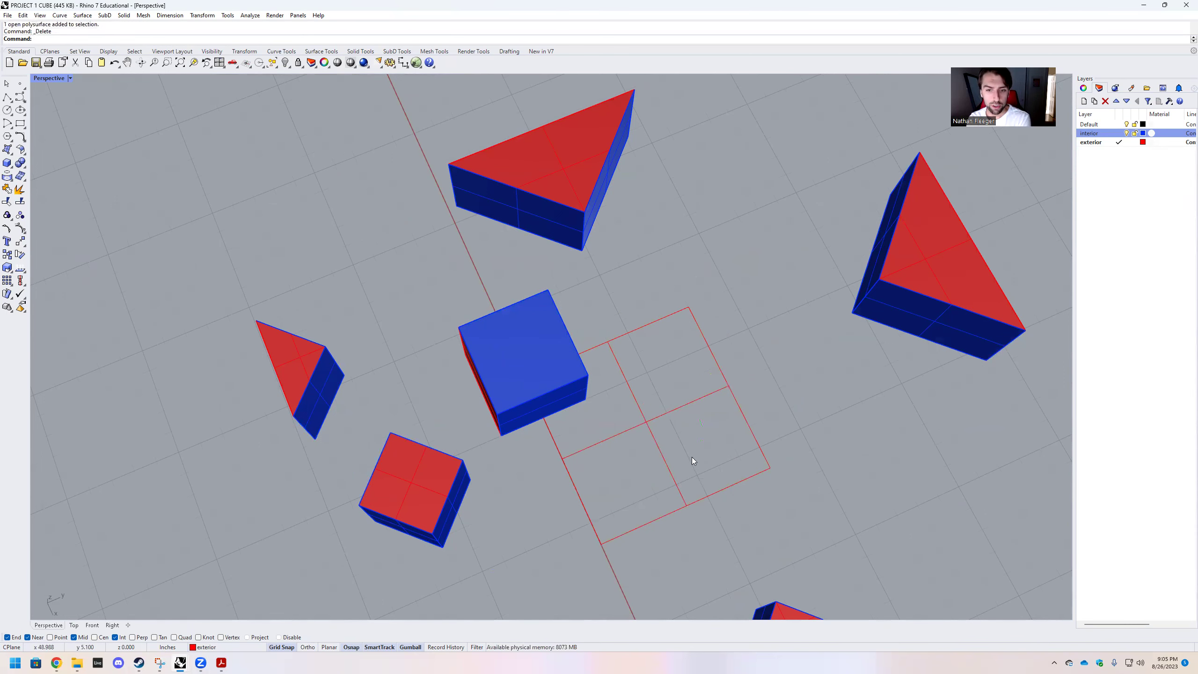
left_click(760, 449)
key("Delete")
Step: Duplicate the grouped quarter block and move the copy along the X axis to the open area behind the small square prism
left_click(561, 398)
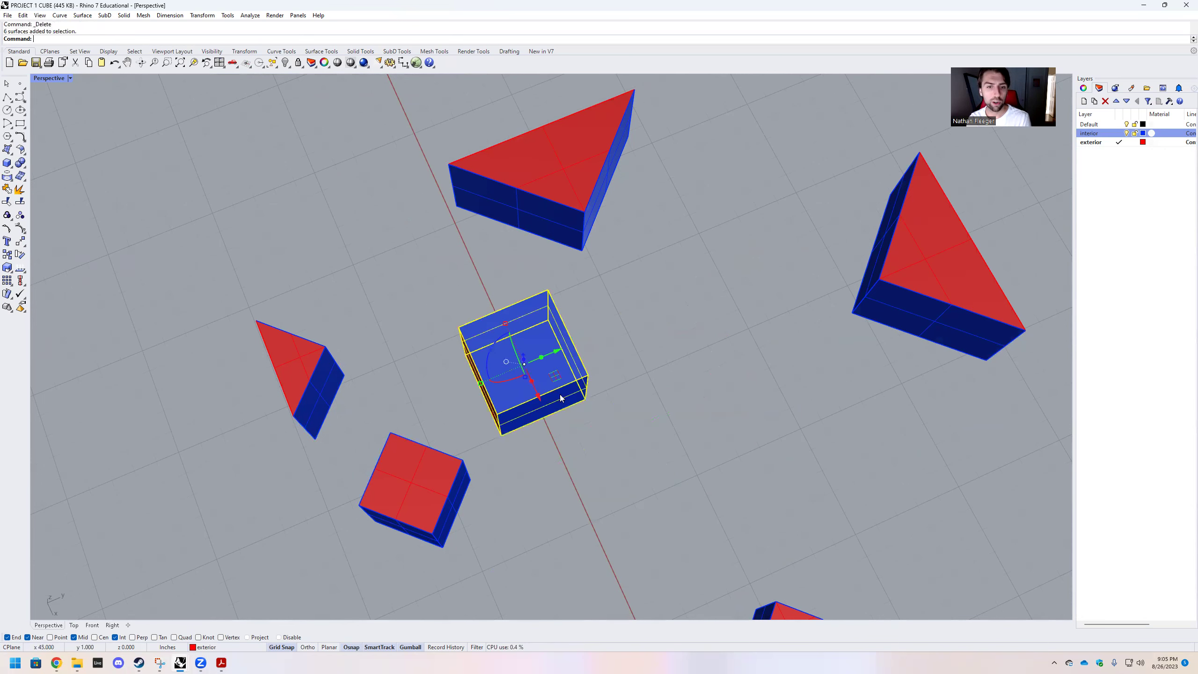
right_click_drag(560, 395, 712, 390)
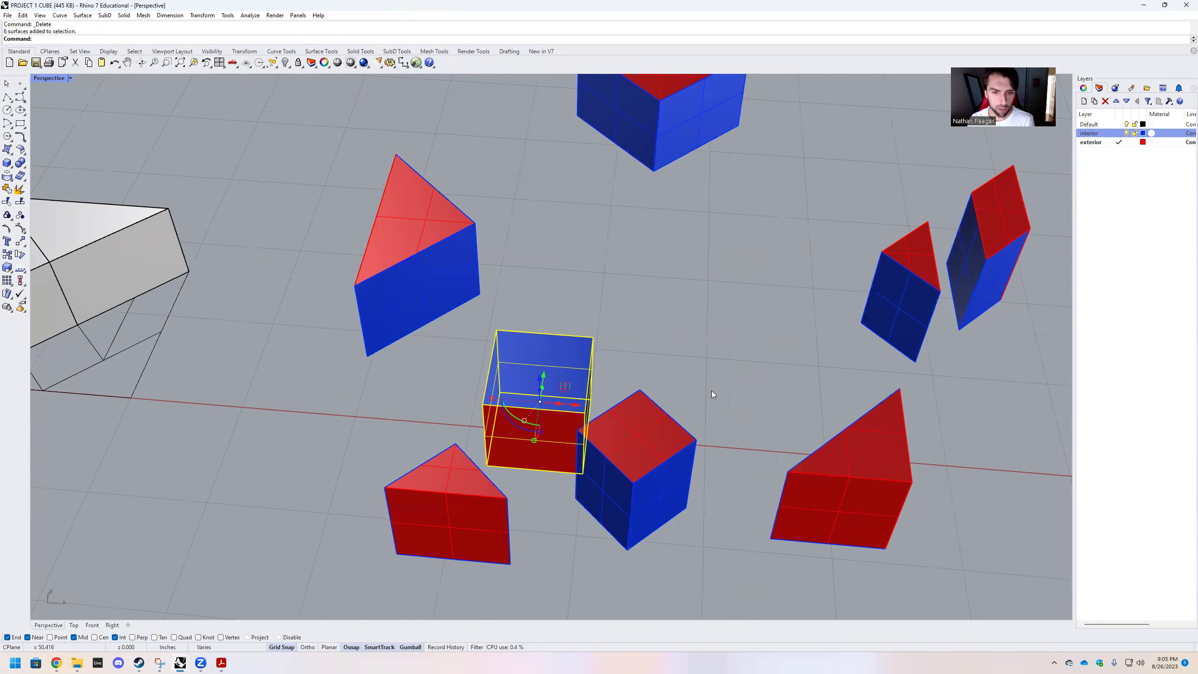
key("ctrl+c")
key("ctrl+v")
left_click_drag(573, 397, 733, 396)
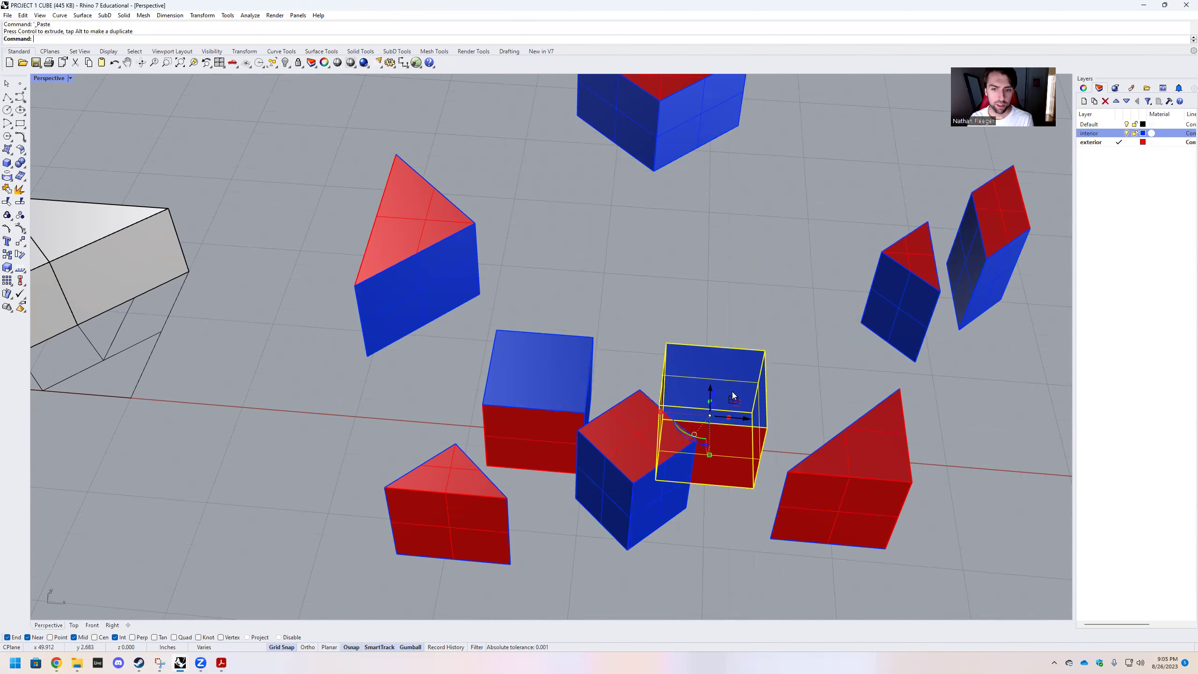
Step: Rotate the copied quarter block 90 degrees and snap it flush against the original quarter block
right_click_drag(618, 503, 601, 494)
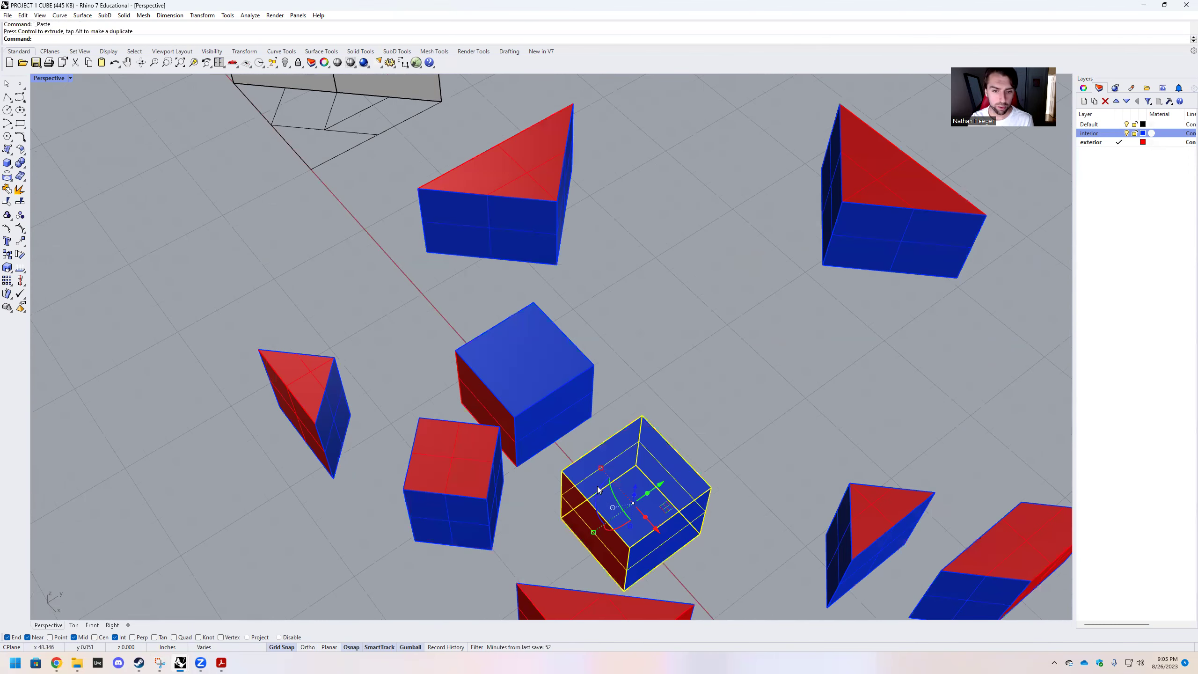
left_click(602, 489)
type("90")
key("Return")
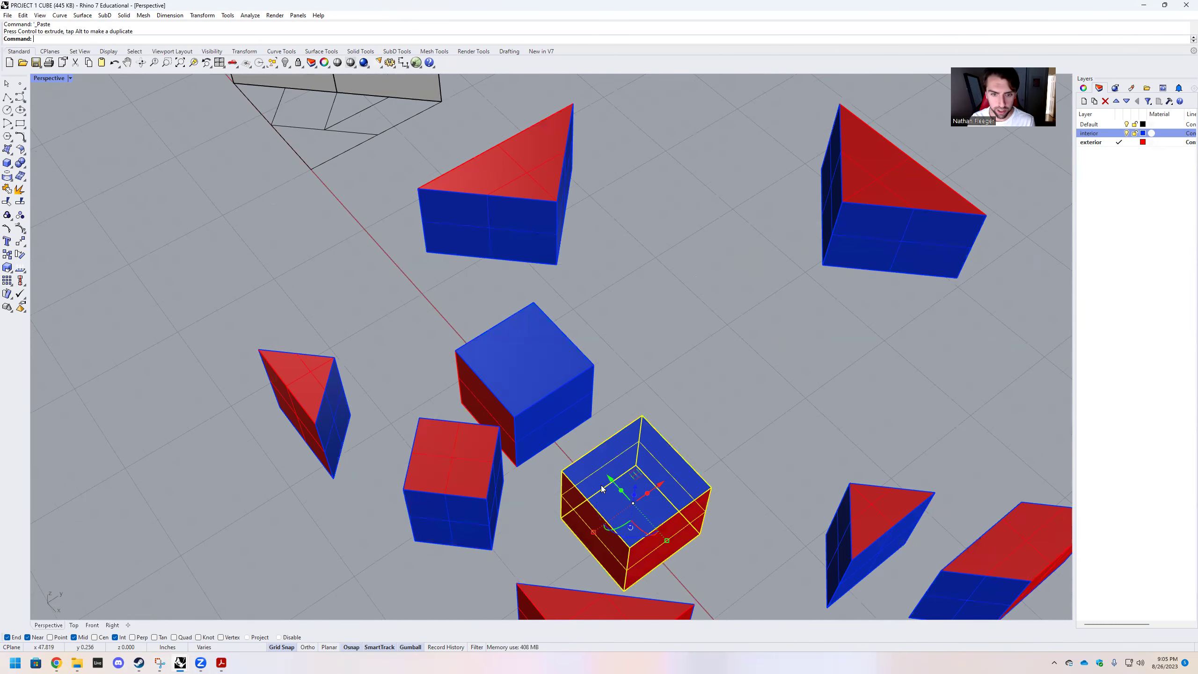
left_click_drag(564, 472, 527, 419)
key("Escape")
Step: Duplicate the joined pair of quarter blocks, rotate the copy 180 degrees and fit it alongside to form the square base
left_click_drag(710, 499, 650, 345)
key("ctrl+c")
key("ctrl+v")
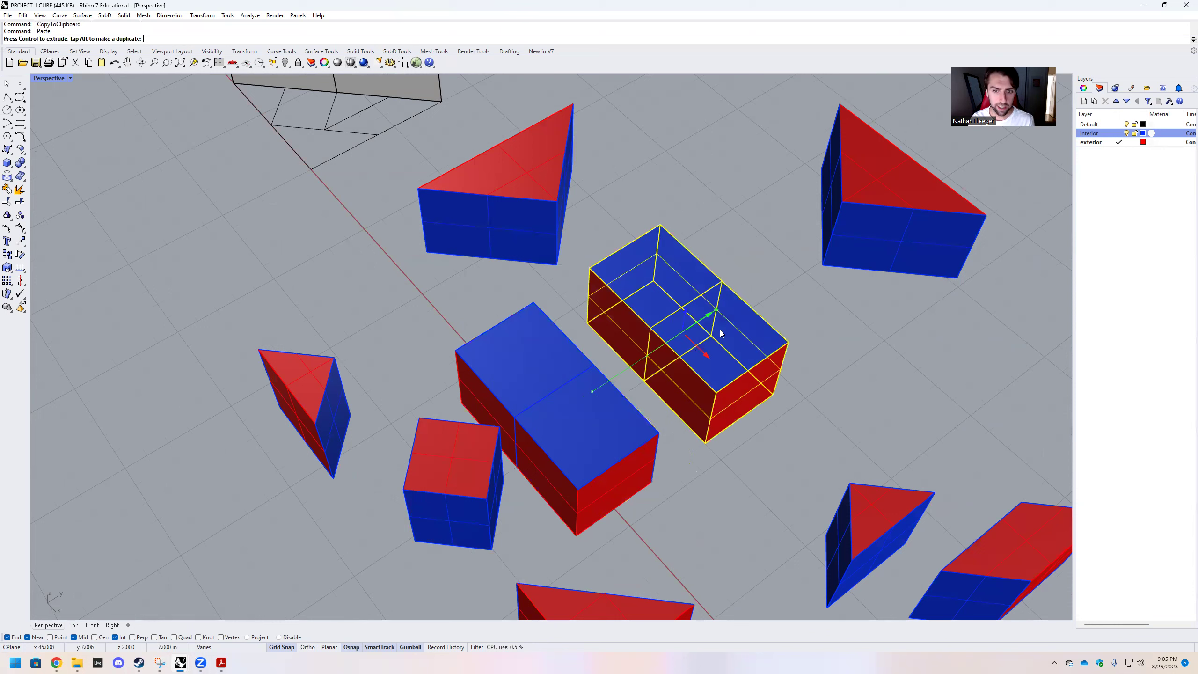
left_click(650, 344)
type("180")
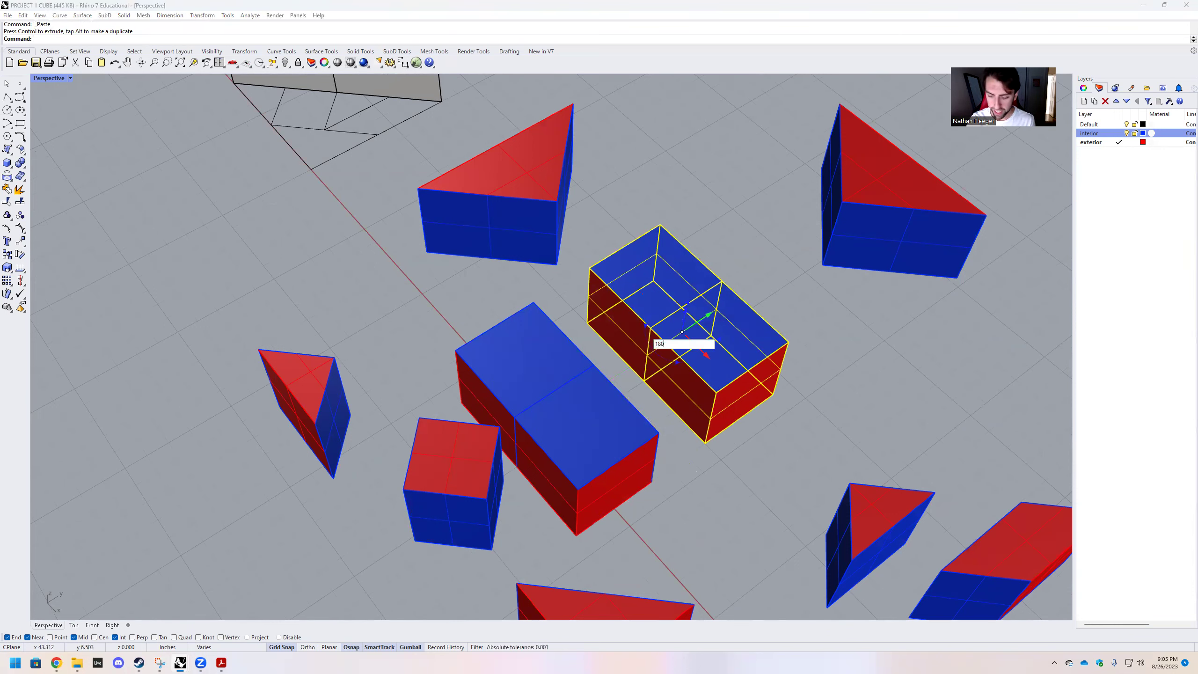
key("Return")
left_click(703, 236)
left_click_drag(828, 361, 671, 291)
right_click_drag(747, 428, 727, 431)
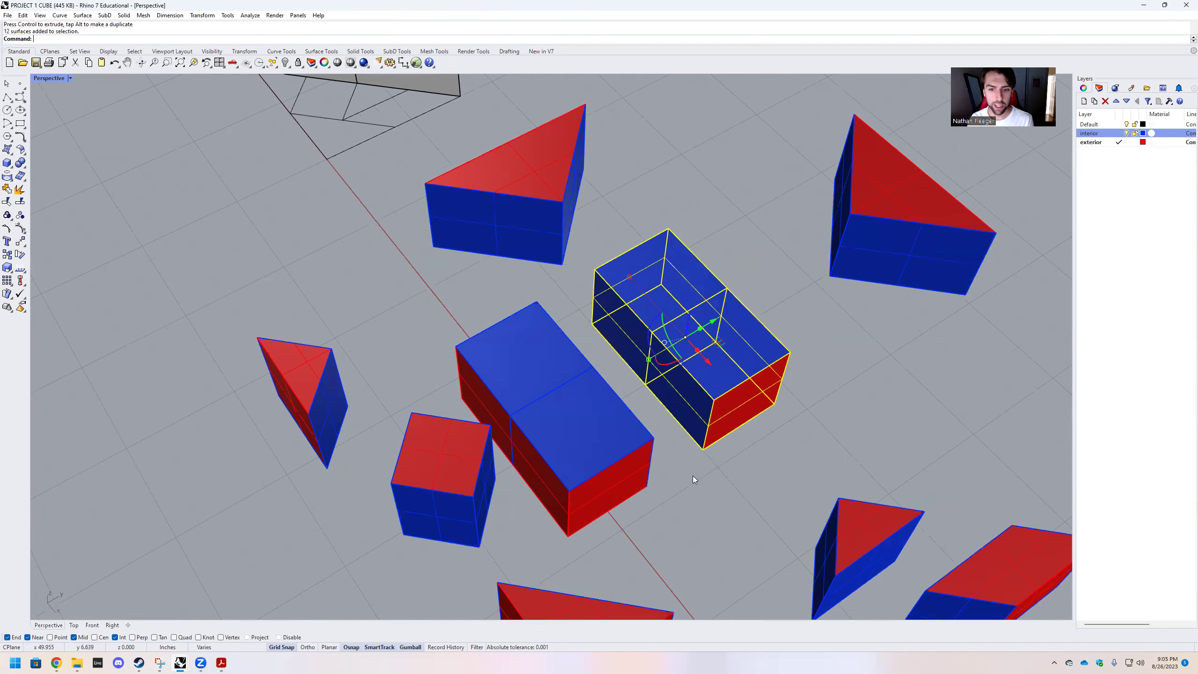
right_click_drag(693, 476, 755, 495)
Step: Place a large triangular prism and a small triangular prism side by side on top of the square base
right_click_drag(418, 430, 403, 445)
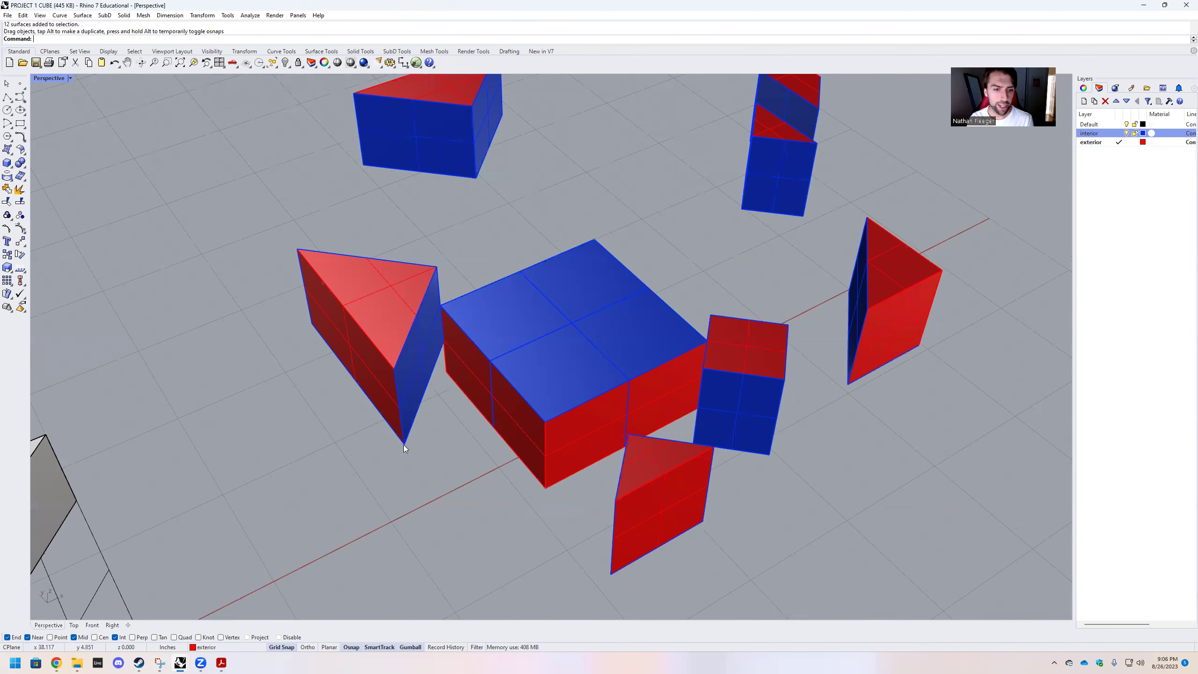
left_click_drag(404, 445, 568, 427)
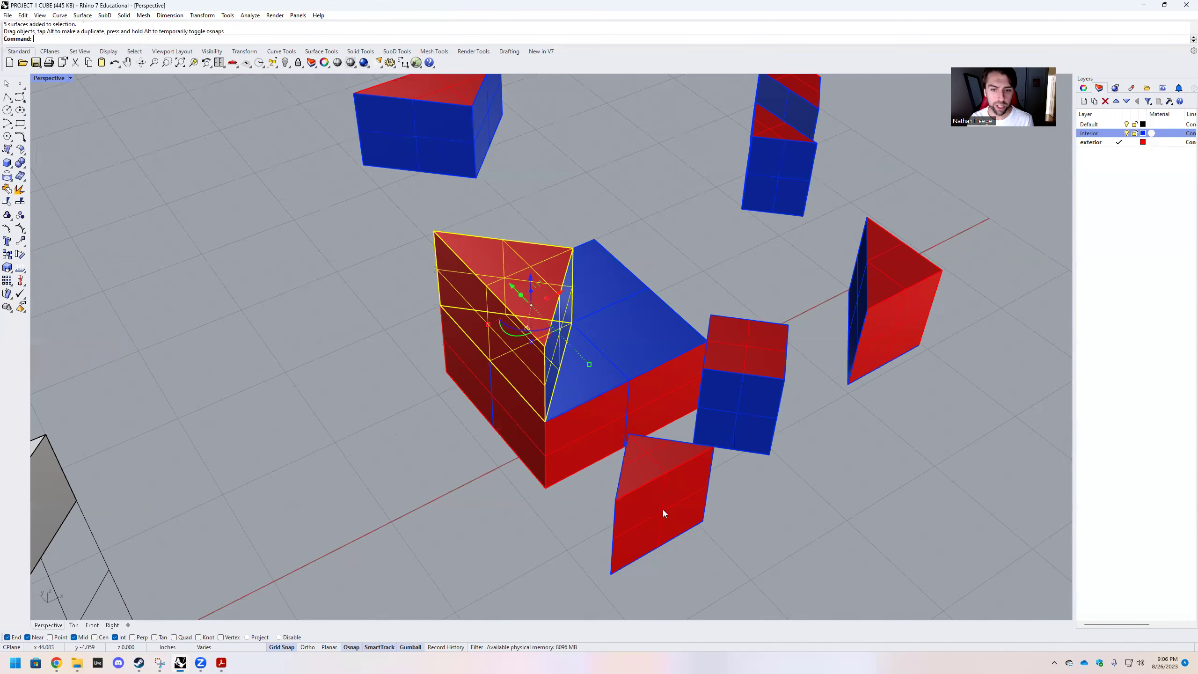
left_click(661, 509)
right_click_drag(667, 434, 675, 422)
right_click_drag(578, 510, 557, 536)
left_click_drag(579, 529, 580, 357)
left_click(577, 501)
right_click_drag(506, 500, 616, 470)
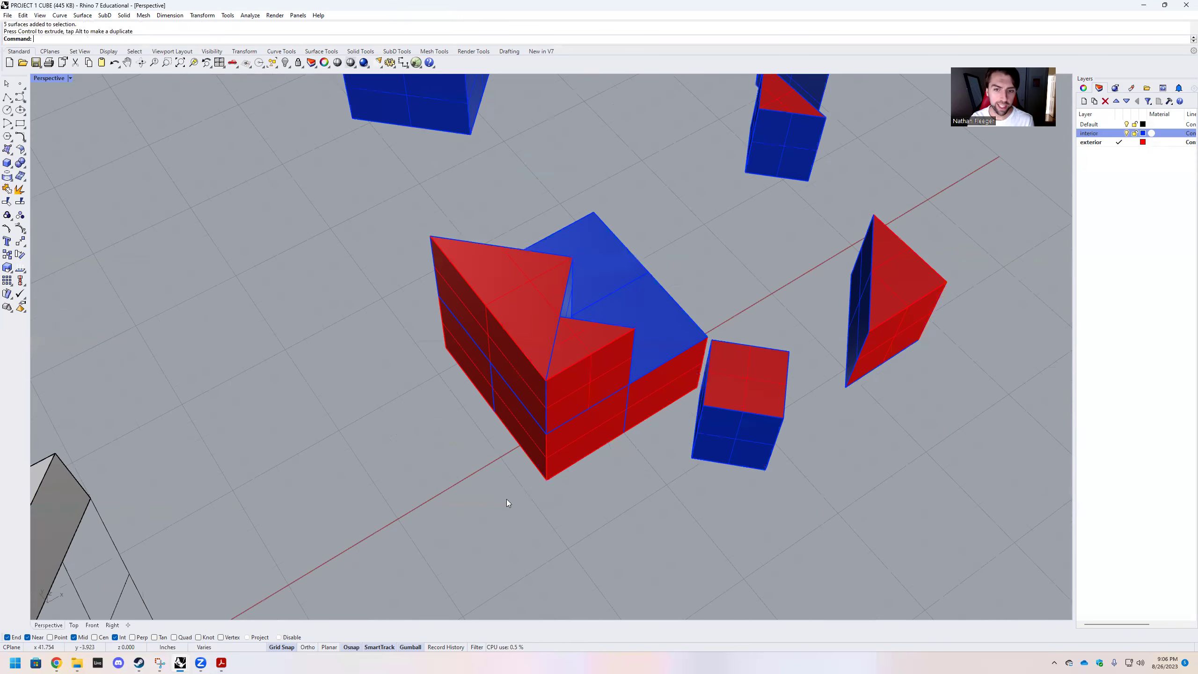
Step: Fit the small square prism and the medium triangular prism into the upper layer of the cube
right_click_drag(596, 514, 642, 498)
left_click(642, 498)
left_click_drag(642, 491, 612, 344)
left_click(643, 521)
left_click(808, 533)
left_click_drag(841, 500, 680, 414)
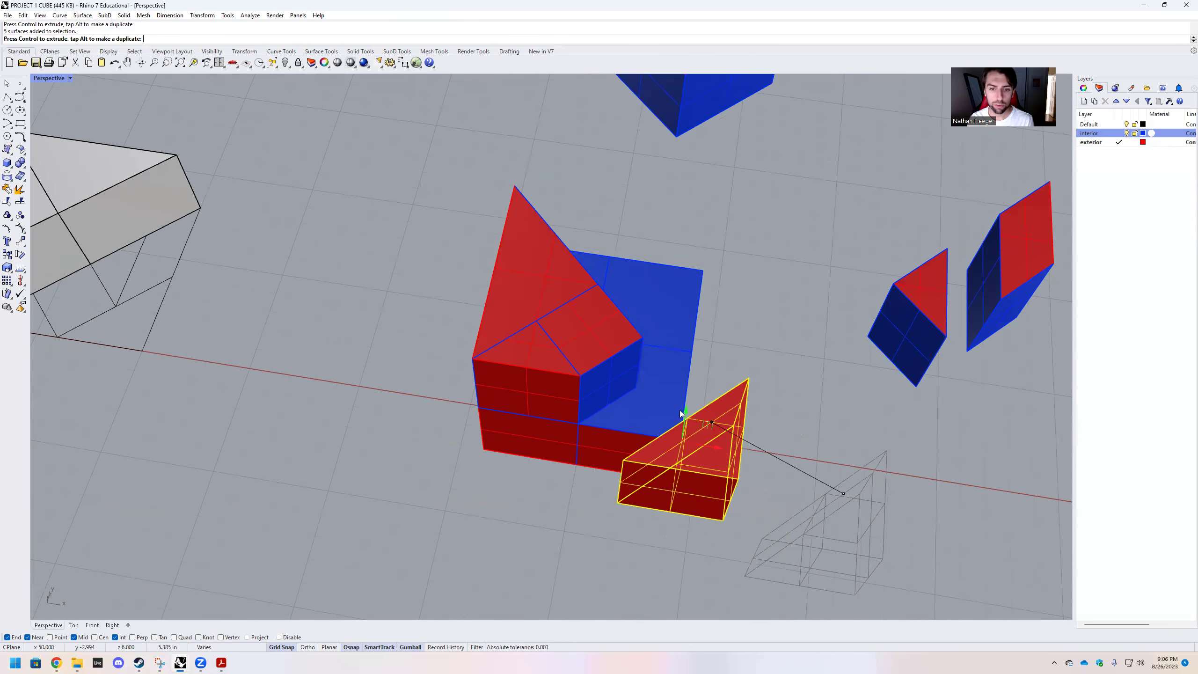
left_click_drag(669, 361, 674, 339)
left_click(771, 397)
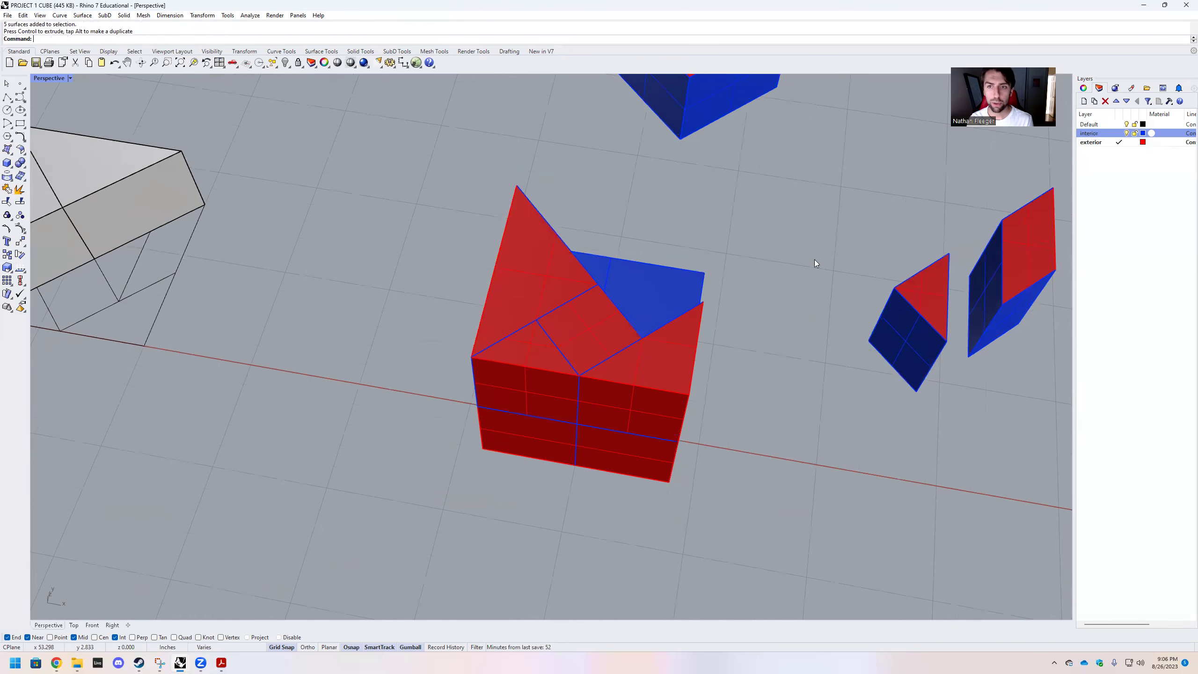
Step: Add the second large triangular prism and the other small triangular prism to the cube's upper layer
right_click_drag(816, 260, 827, 163)
left_click_drag(689, 285, 664, 322)
left_click(760, 444)
right_click_drag(873, 416, 883, 331)
left_click(898, 397)
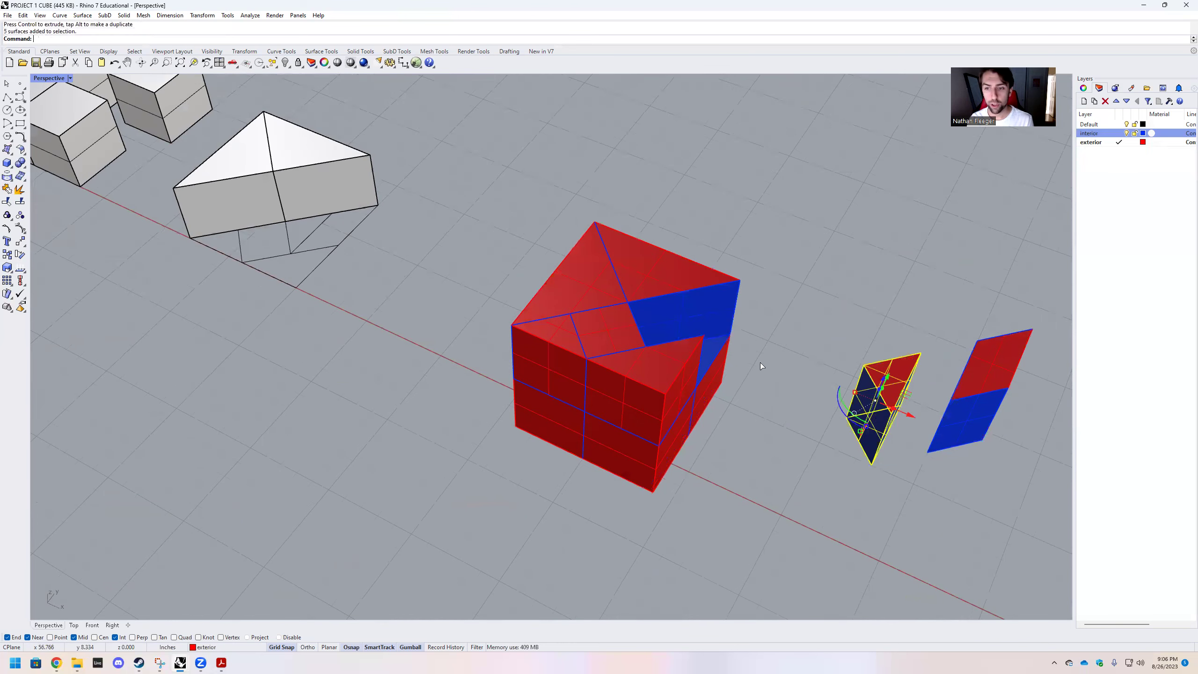
left_click_drag(760, 363, 667, 323)
Step: Fill the last gap of the cube's upper layer with the parallelogram prism
left_click(990, 382)
left_click_drag(999, 384, 713, 349)
left_click(727, 446)
right_click_drag(727, 447, 642, 496)
right_click_drag(634, 404, 662, 358)
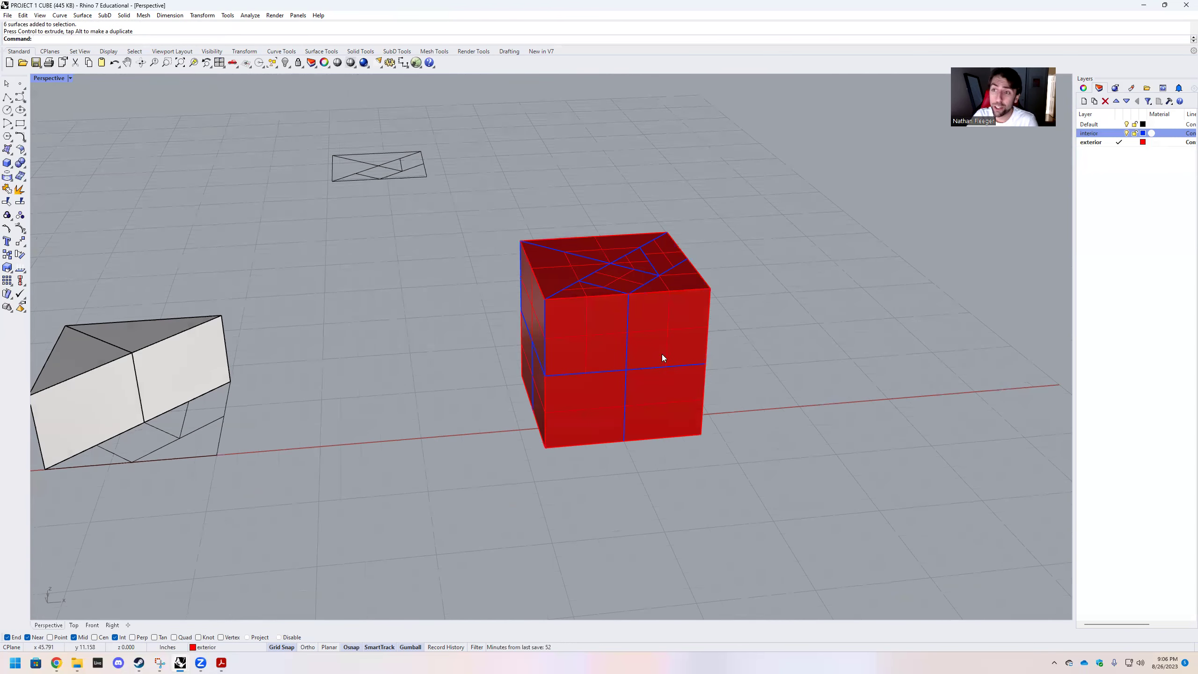
Step: Move a lower quarter block out of the cube along the X axis and set the medium triangular prism on top of it
left_click(683, 412)
right_click_drag(736, 378, 666, 416)
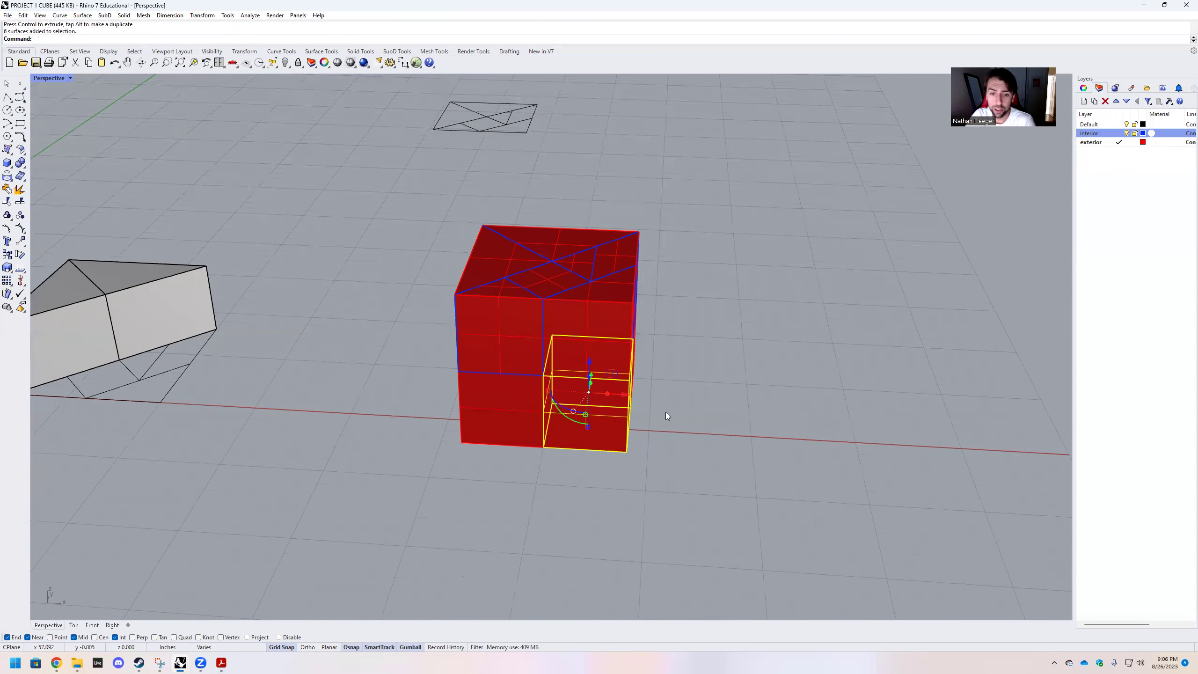
scroll(707, 418, "up", 2)
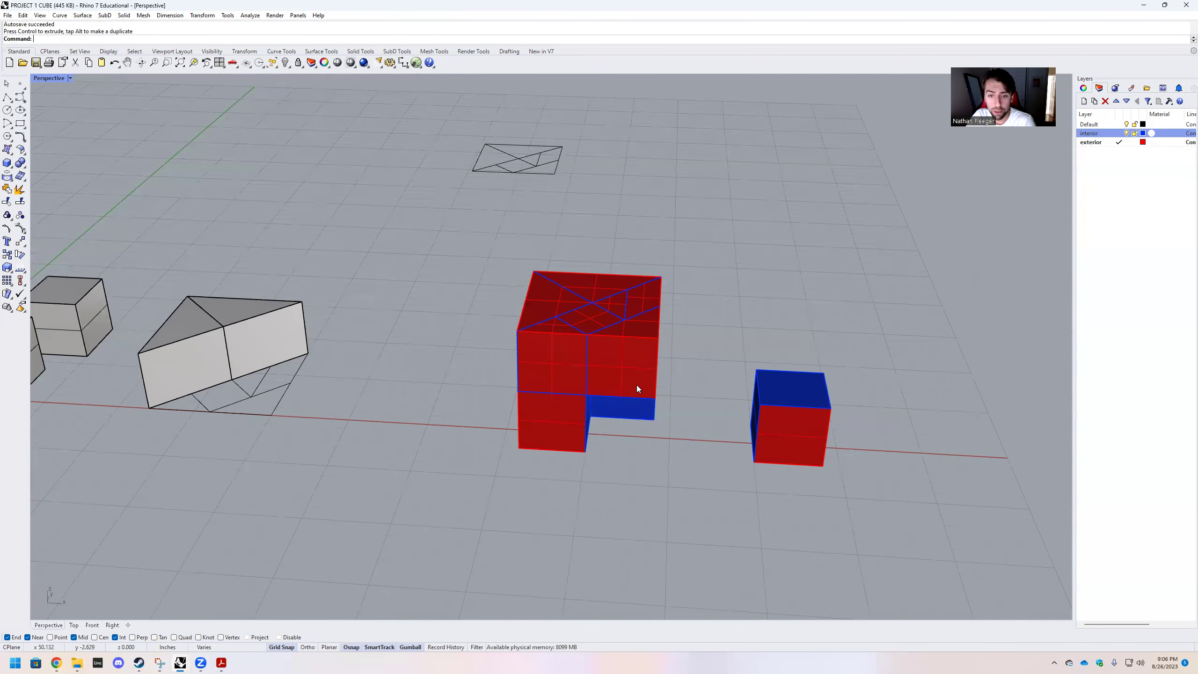
right_click_drag(680, 433, 628, 423)
left_click(634, 374)
left_click_drag(769, 408, 851, 428)
left_click(915, 470)
Step: Move a second lower quarter block against the separated one and rotate it so its blue faces point outward
left_click(633, 431)
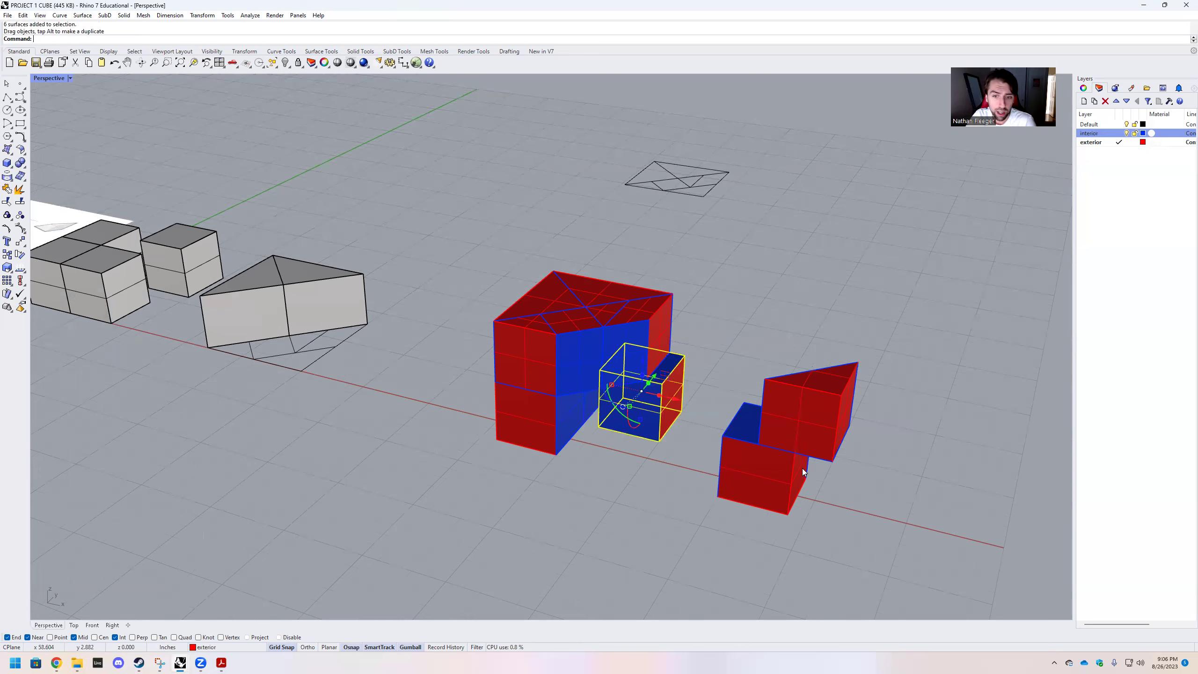
right_click_drag(642, 469, 650, 482)
right_click_drag(503, 452, 480, 444)
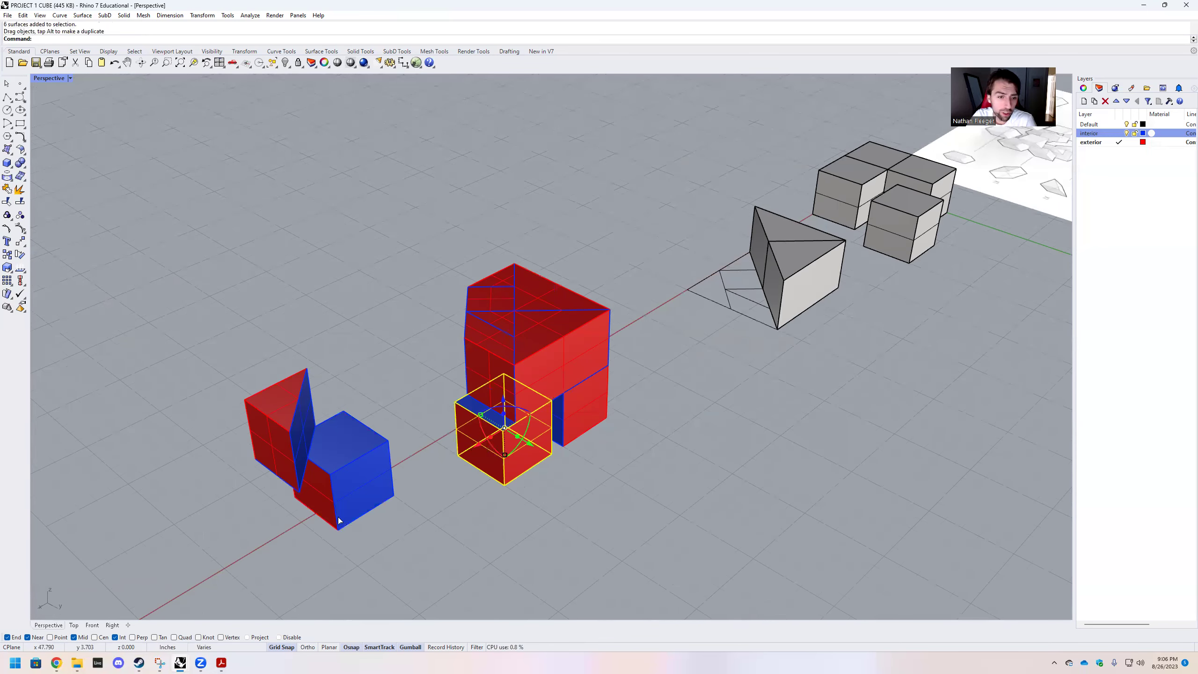
mouse_move(338, 520)
left_mouse_down()
mouse_move(320, 527)
mouse_move(328, 538)
left_mouse_up()
left_click(344, 497)
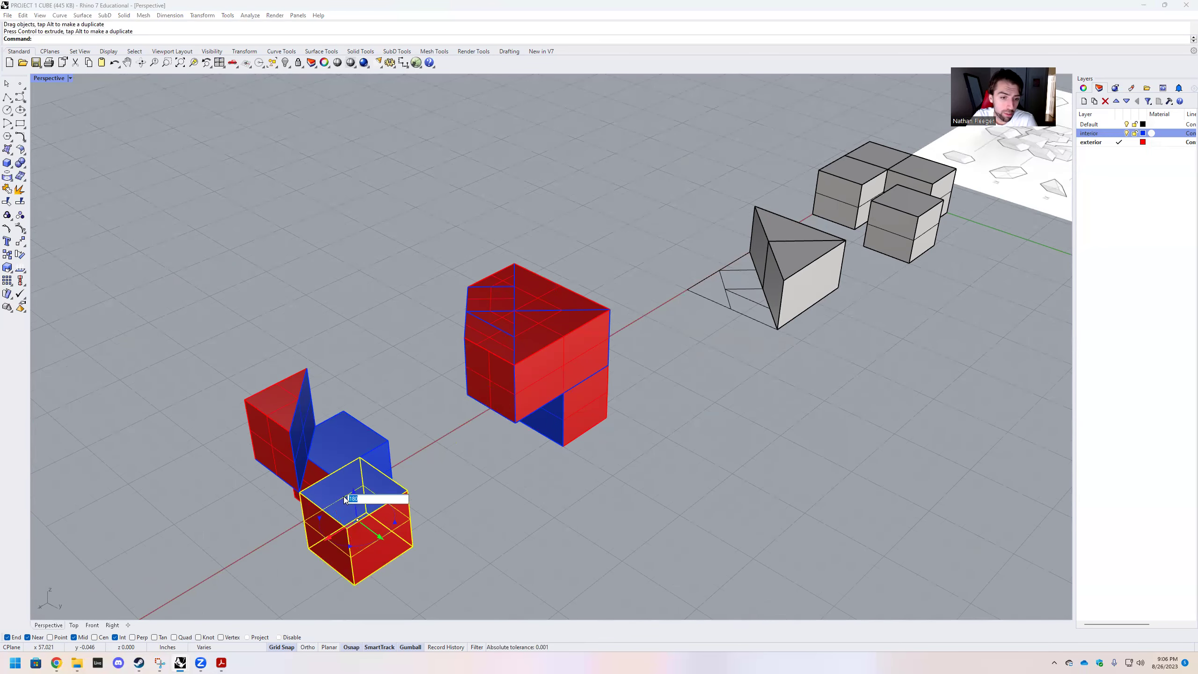
key("Return")
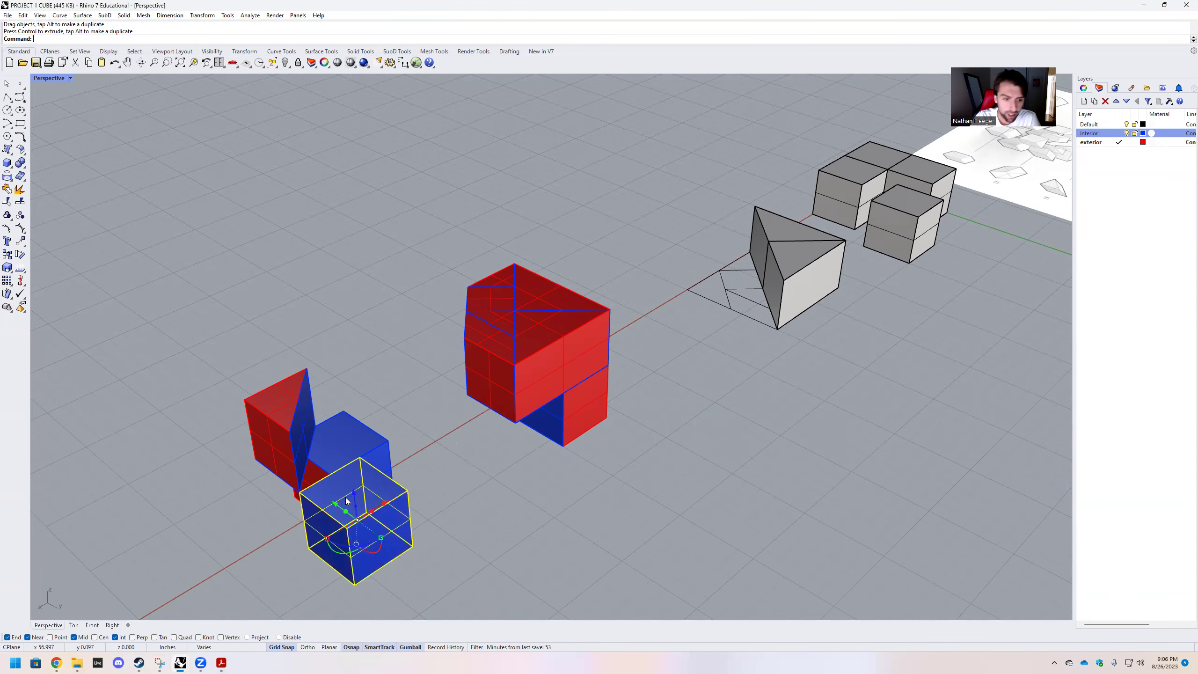
left_click(465, 470)
right_click_drag(465, 470, 516, 391)
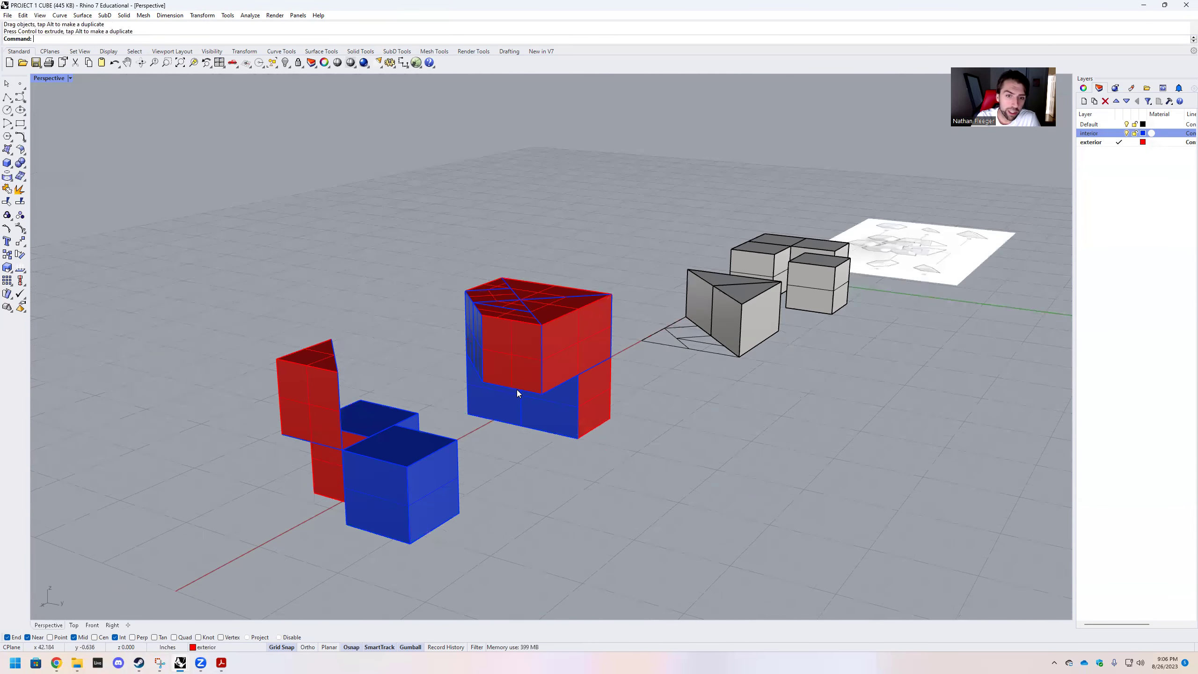
Step: Move the large triangular prism at the cube's open side onto the new arrangement, beside the medium triangular prism
right_click_drag(603, 396, 543, 411)
left_click(500, 378)
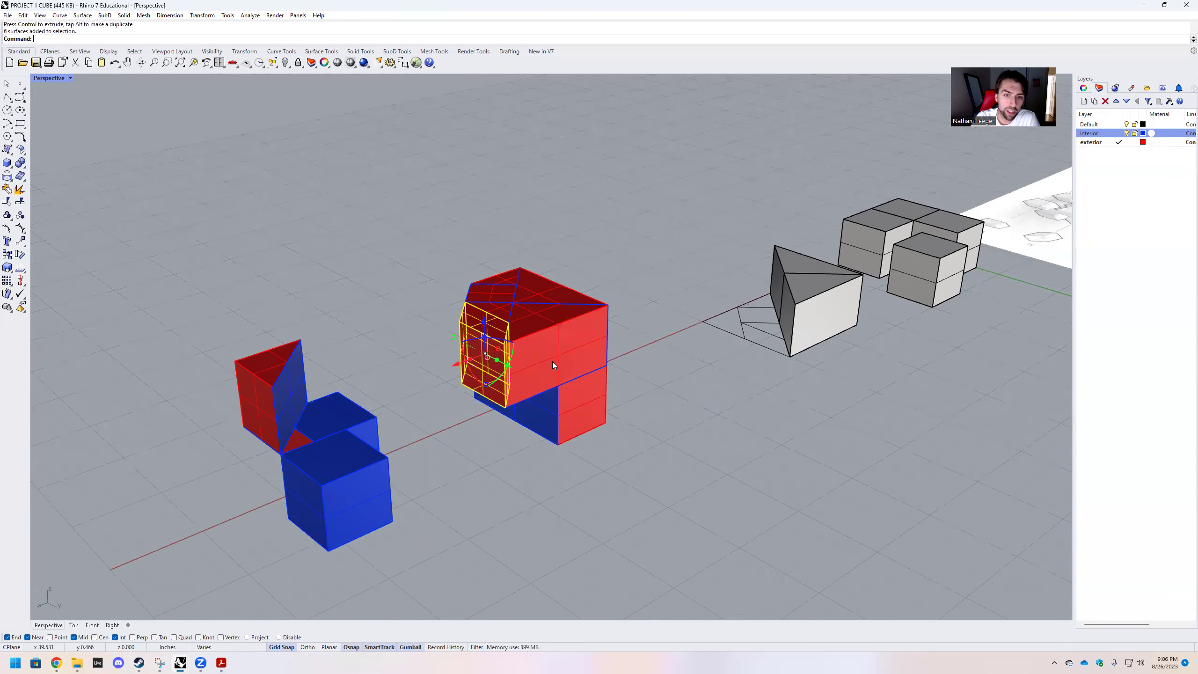
left_click(558, 386)
left_click_drag(558, 386, 361, 413)
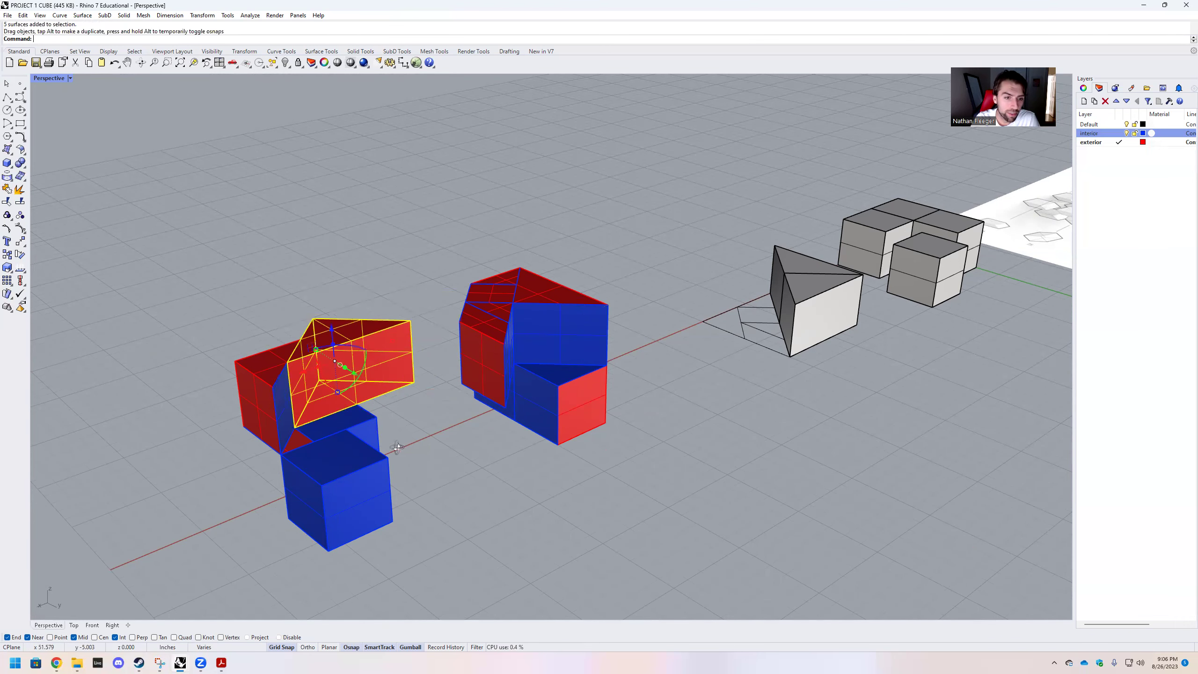
right_click_drag(397, 447, 434, 472)
key("Escape")
Step: Pull the remaining large triangular prism over to the new arrangement, stand it upright and rotate it 45 degrees
right_click_drag(445, 421, 542, 347)
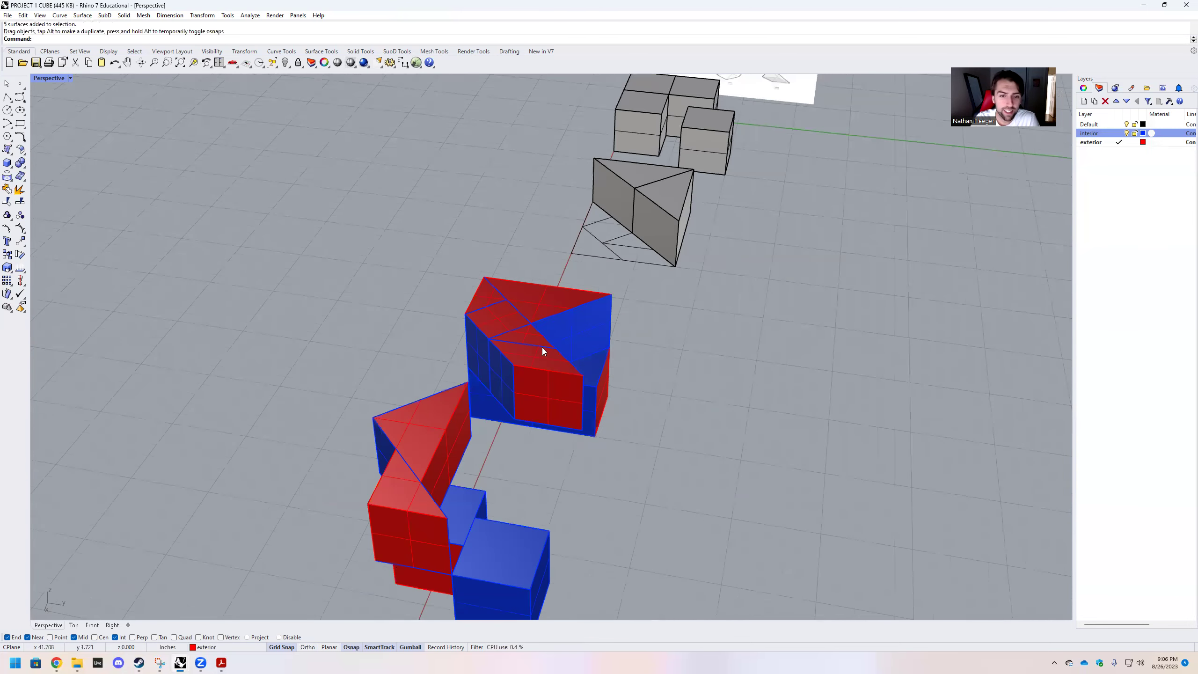
left_click(543, 311)
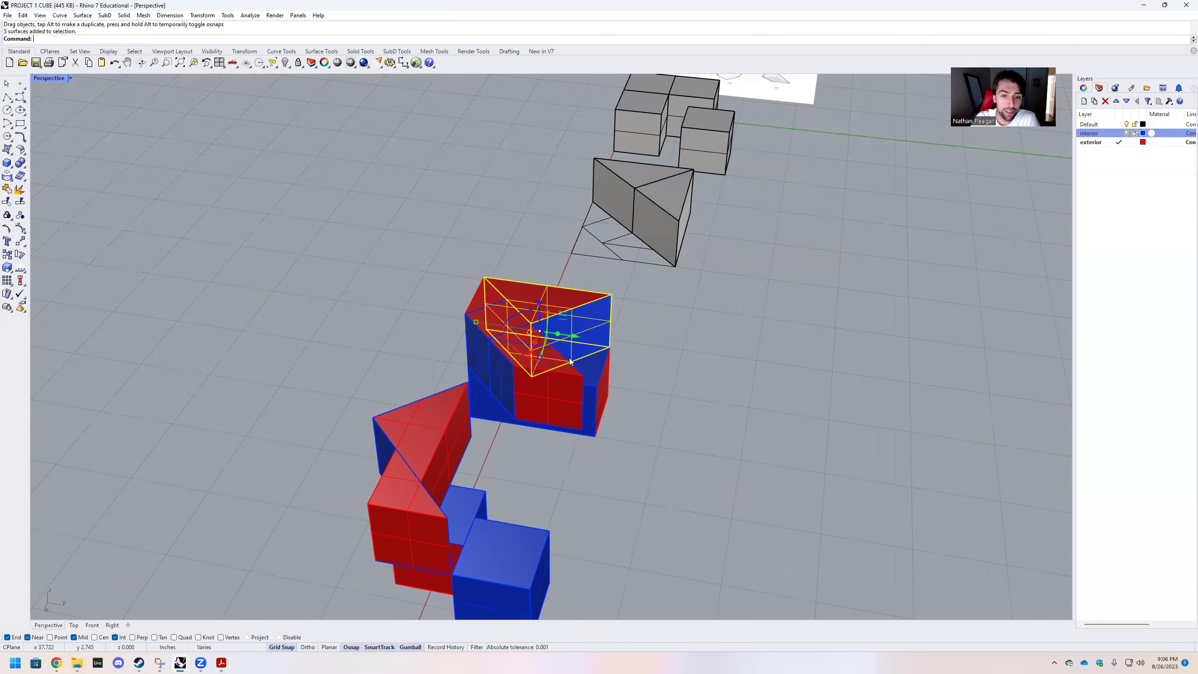
right_click_drag(627, 377, 549, 348)
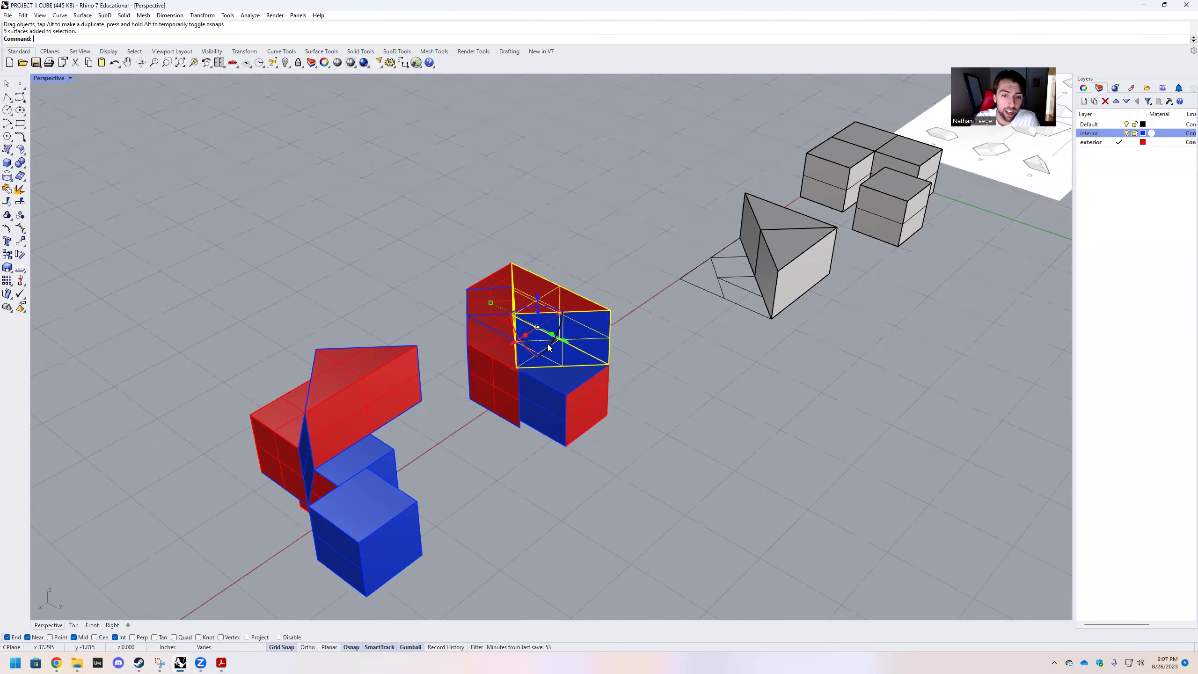
left_click_drag(550, 348, 417, 499)
right_click_drag(417, 498, 466, 486)
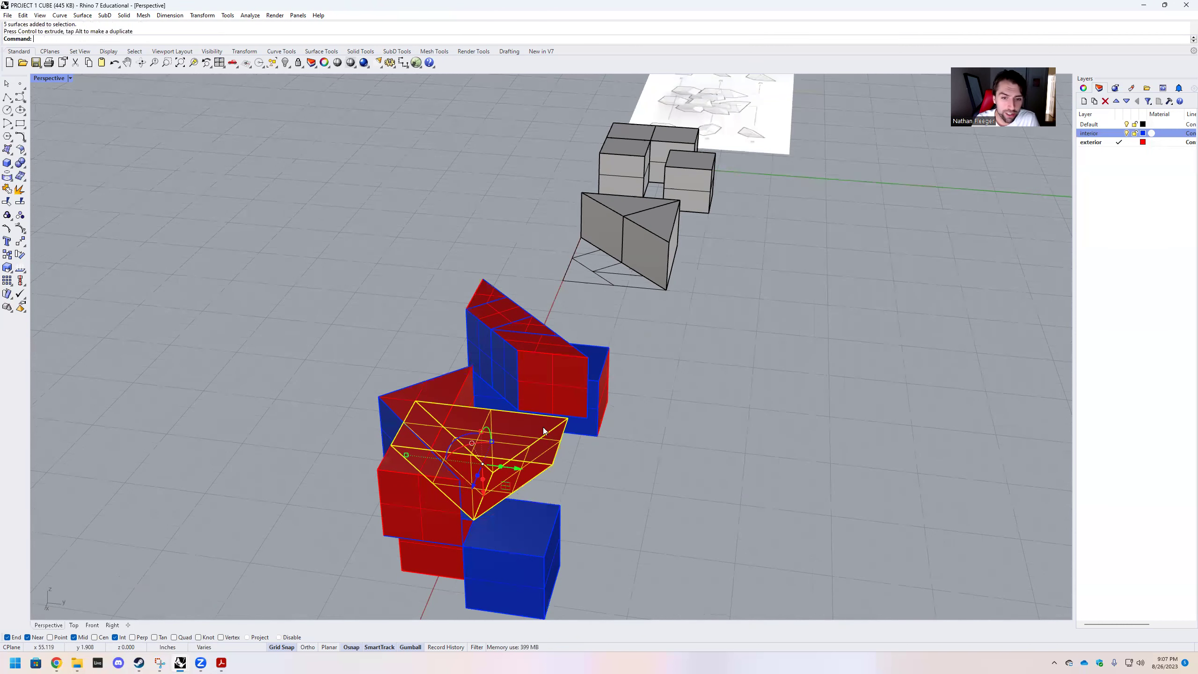
right_click_drag(526, 410, 554, 360)
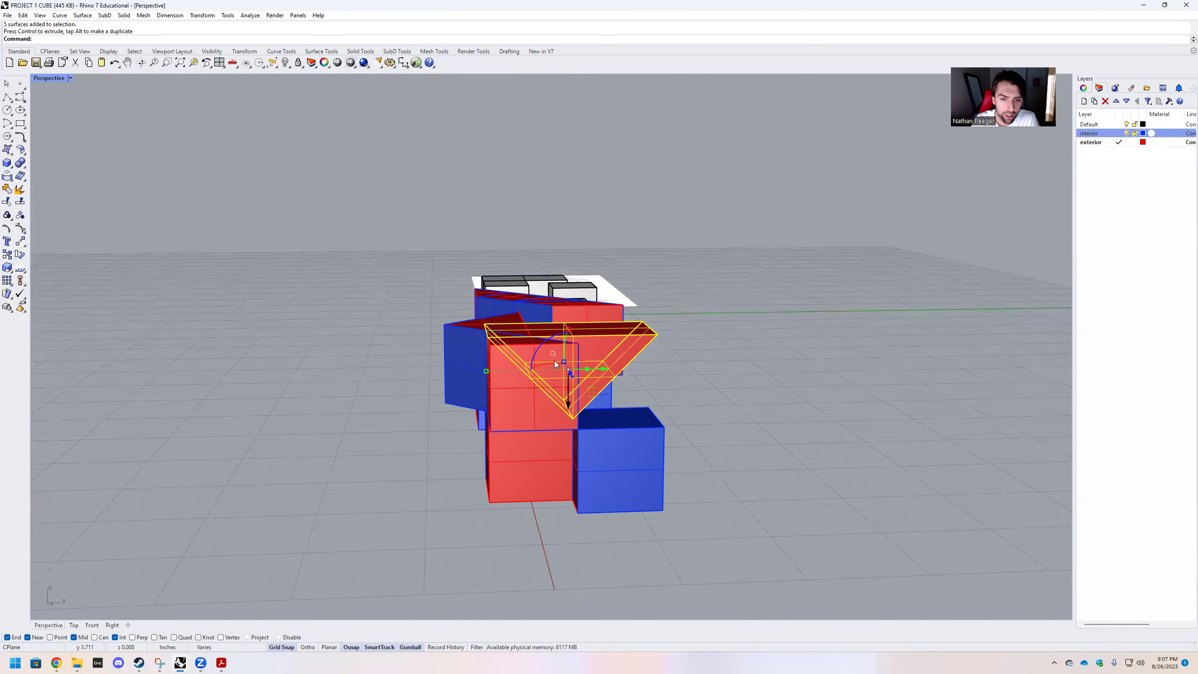
left_click(534, 351)
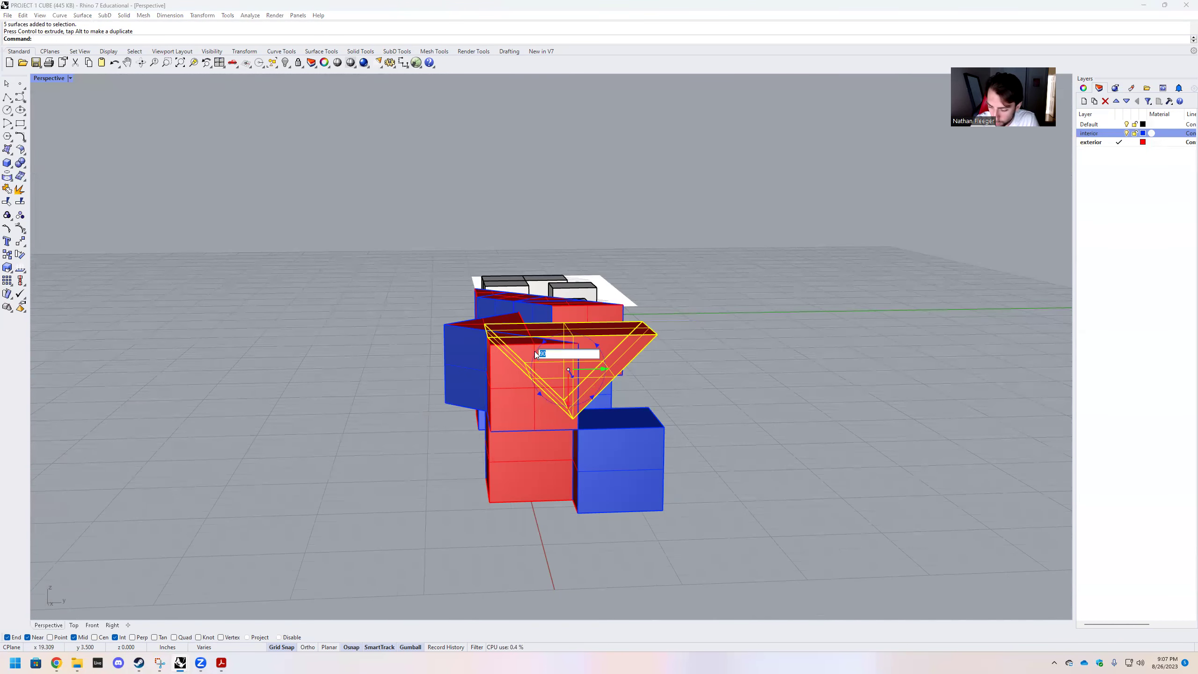
type("45")
key("Return")
Step: Place the upright large triangular prism on top of the new arrangement
right_click_drag(484, 388, 556, 472)
left_click_drag(558, 472, 410, 449)
left_click(410, 450)
right_click_drag(360, 479, 396, 419)
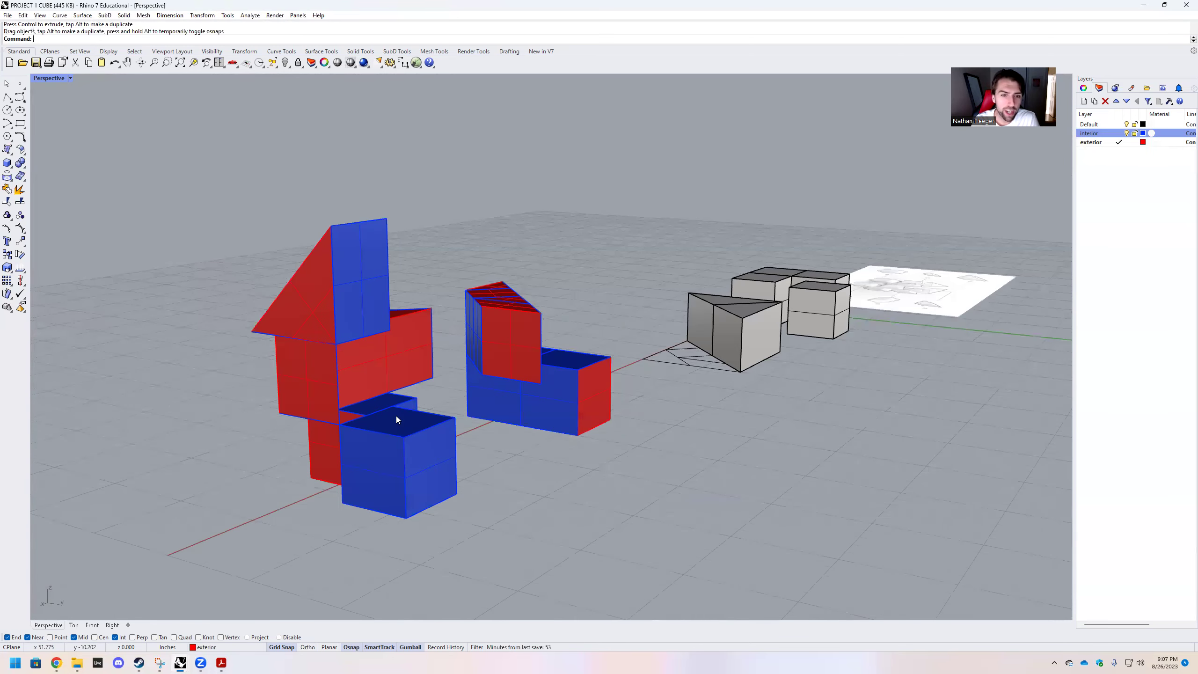
Step: Move the parallelogram prism from the cube onto the rotated quarter block and align it with that block's edge
right_click_drag(477, 336, 454, 382)
left_click(500, 355)
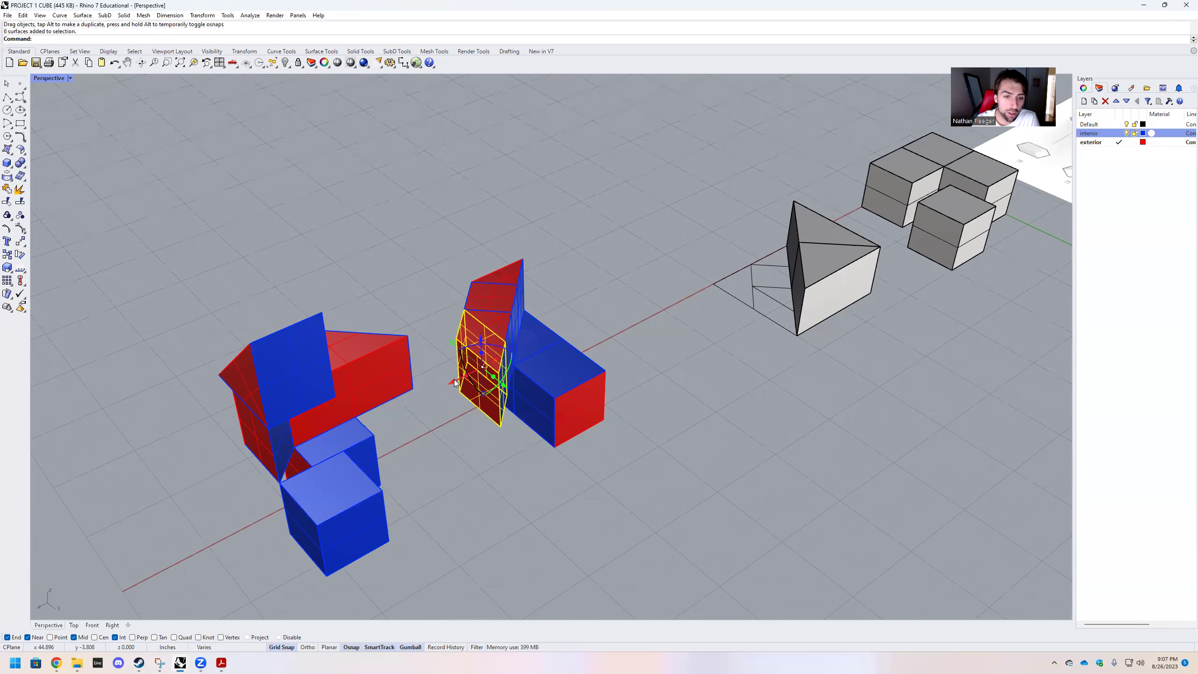
left_click_drag(484, 394, 318, 483)
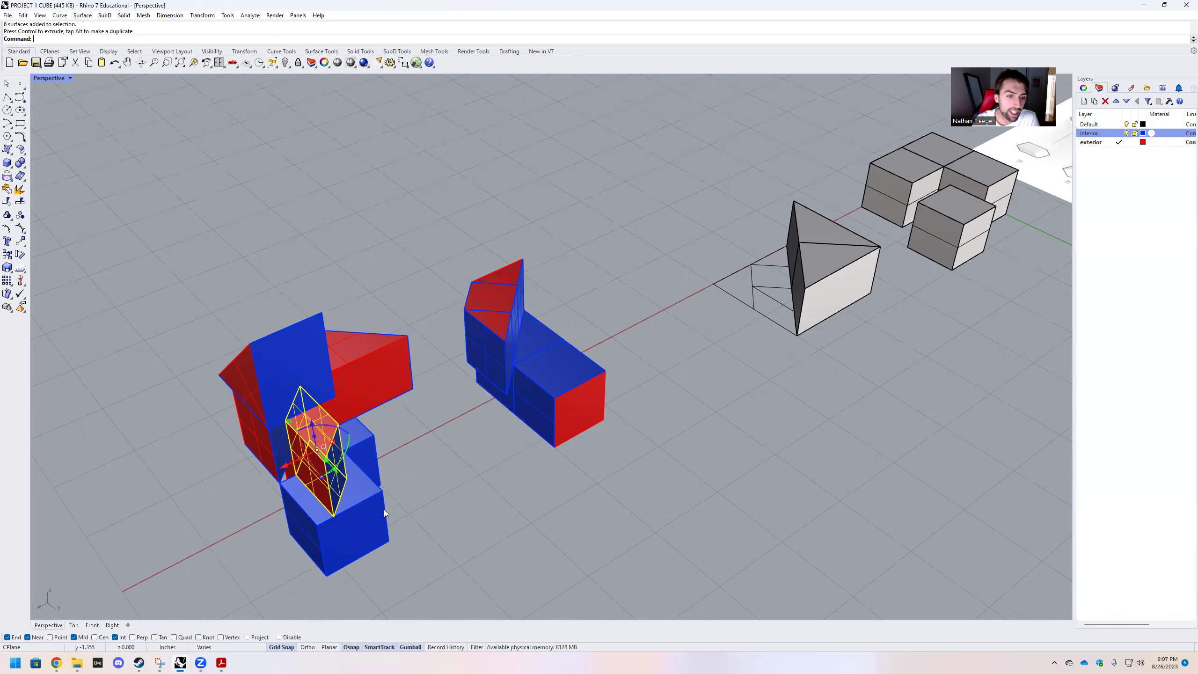
left_click(420, 513)
right_click_drag(444, 515, 390, 493)
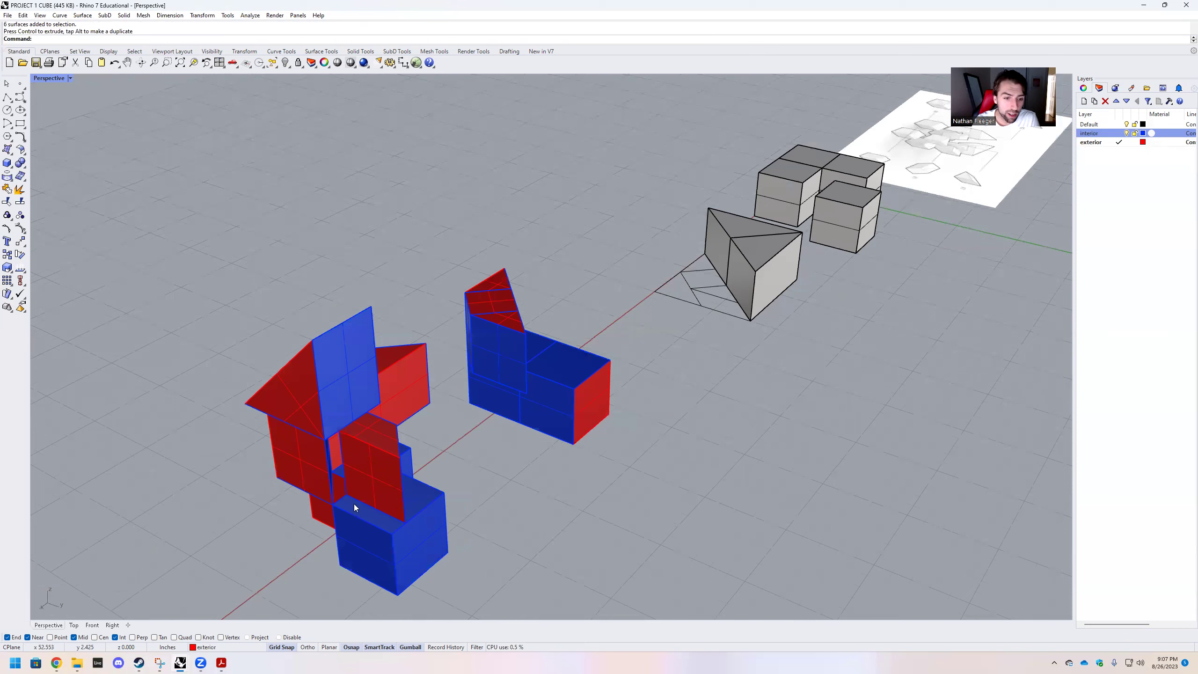
left_click_drag(344, 496, 331, 505)
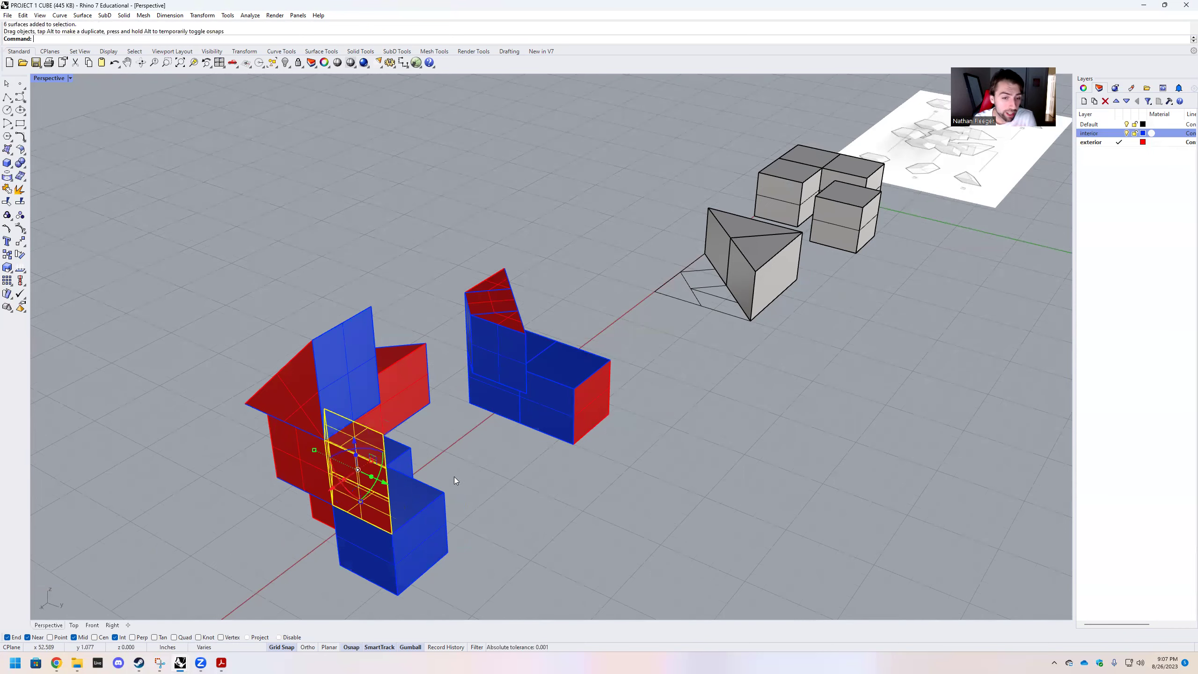
key("Escape")
right_click_drag(693, 457, 677, 473)
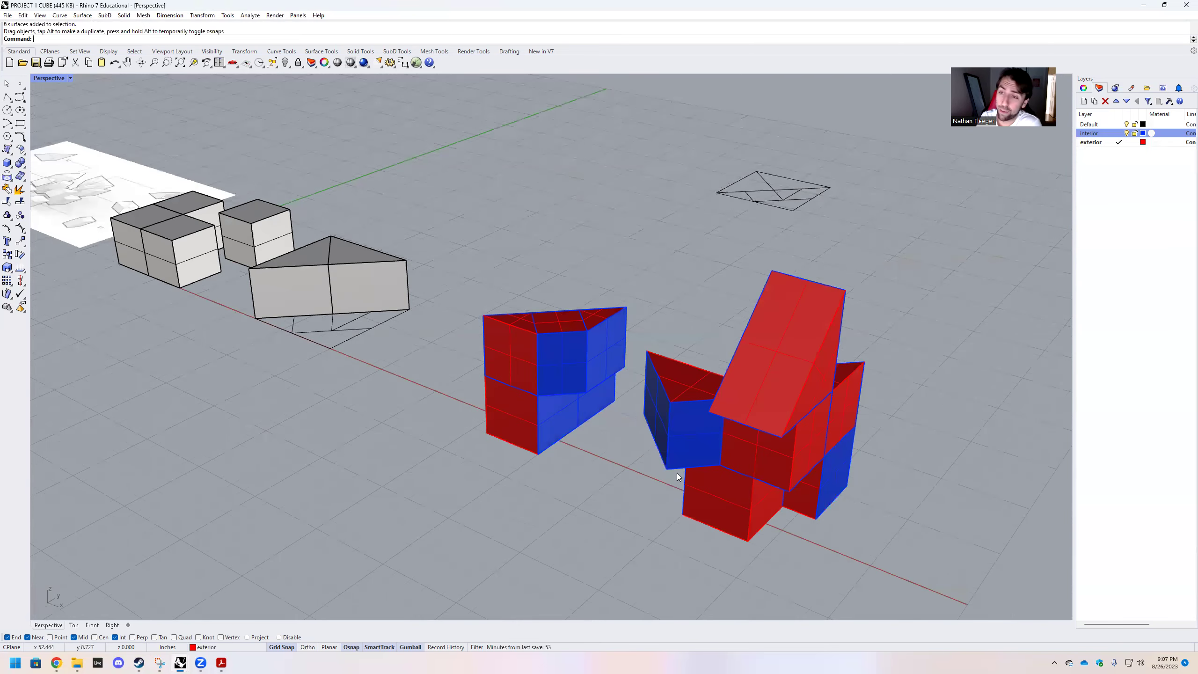
right_click_drag(751, 455, 630, 425, "shift")
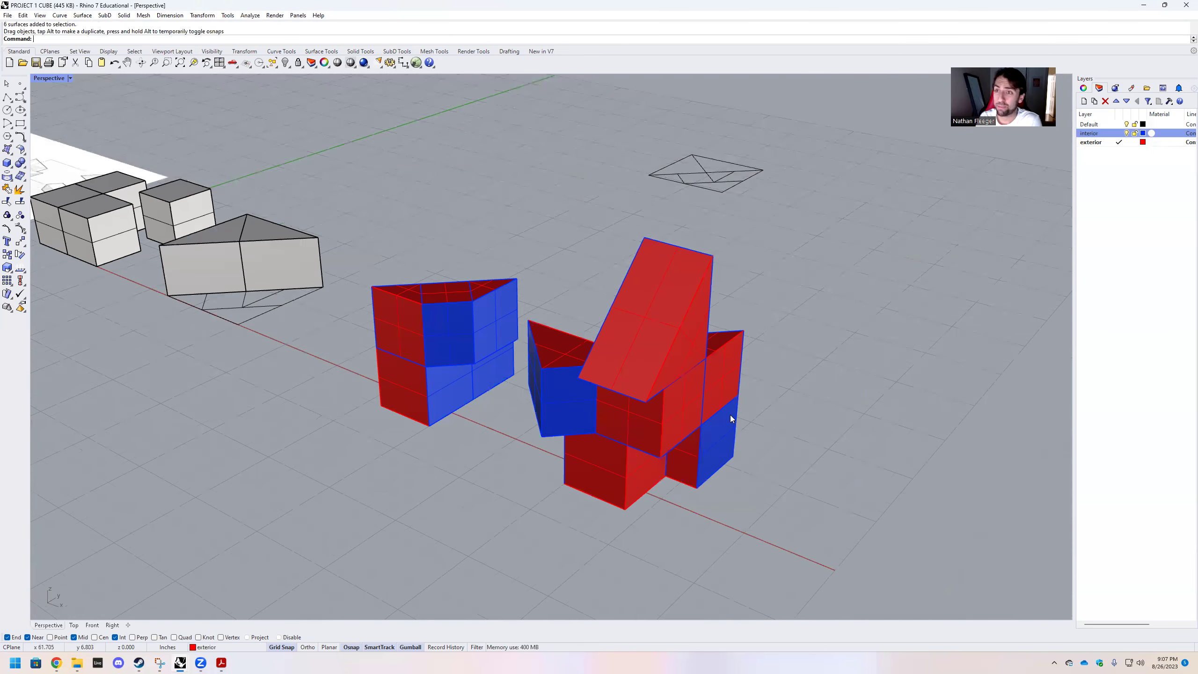